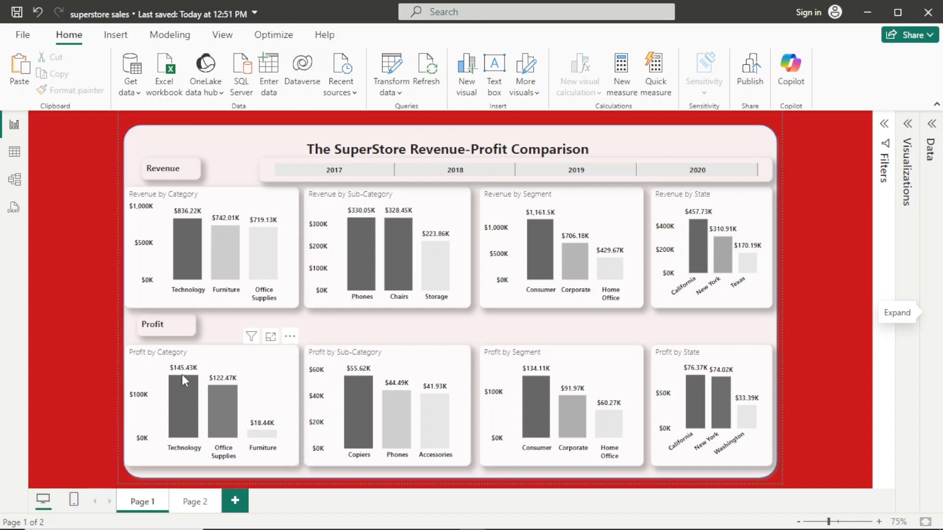
- Review the business requirement, functional requirements and metrics on Page 2 of the report alongside the dashboard on Page 1
{"action": "left_click", "coordinate": [196, 505]}
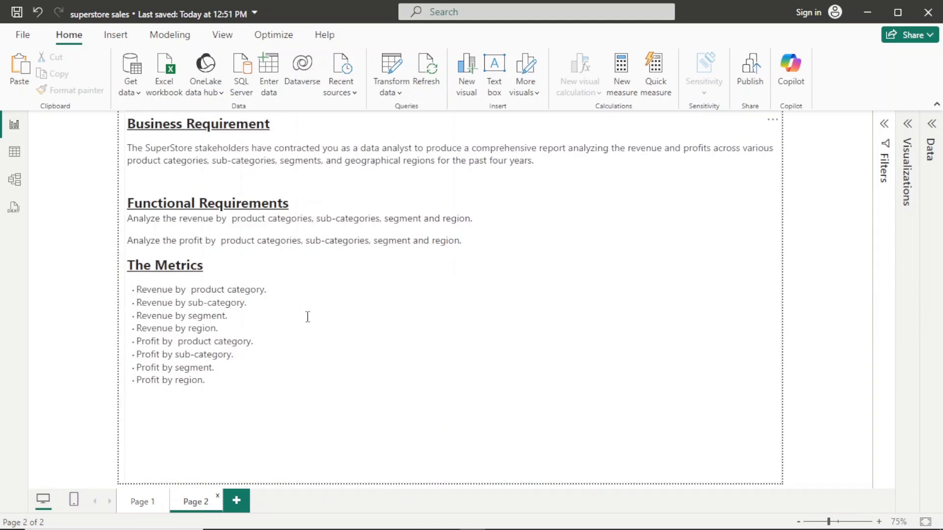
{"action": "left_click", "coordinate": [145, 503]}
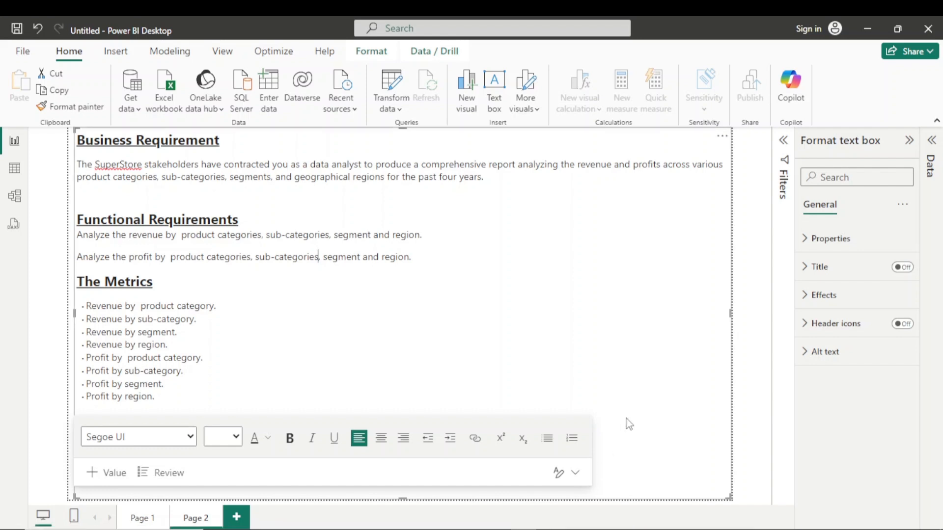
{"action": "left_click_drag", "start_coordinate": [575, 164], "coordinate": [662, 164]}
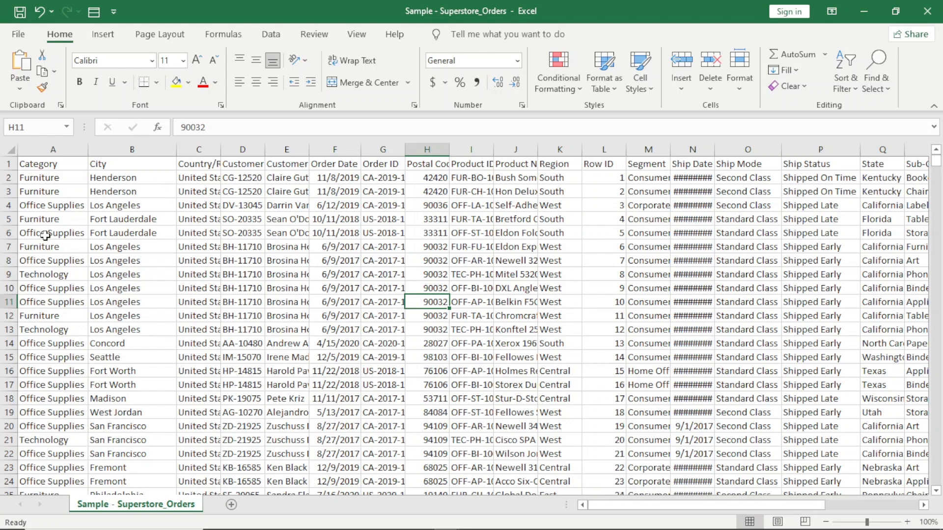
- Examine the descriptive columns of the Sample - Superstore_Orders workbook, from City through Product Name
{"action": "left_click", "coordinate": [144, 149]}
{"action": "left_click", "coordinate": [189, 148]}
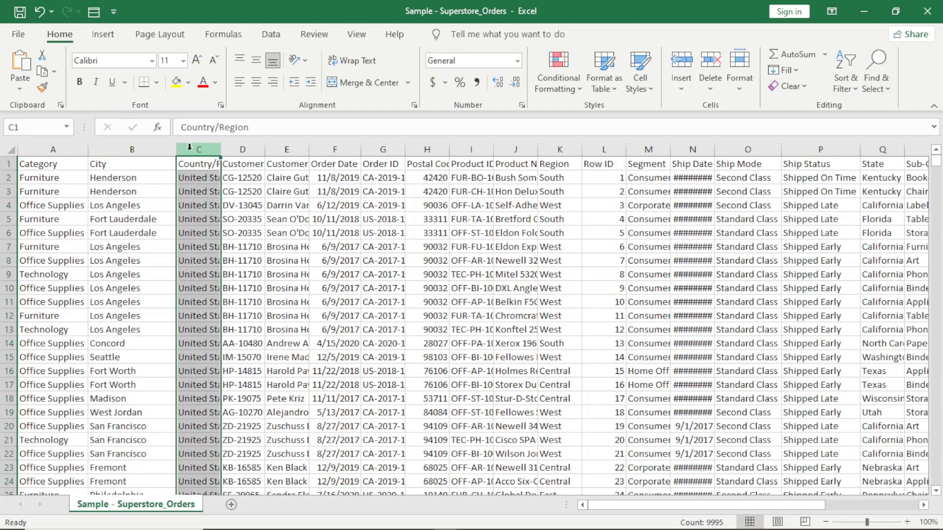
{"action": "left_click", "coordinate": [254, 145]}
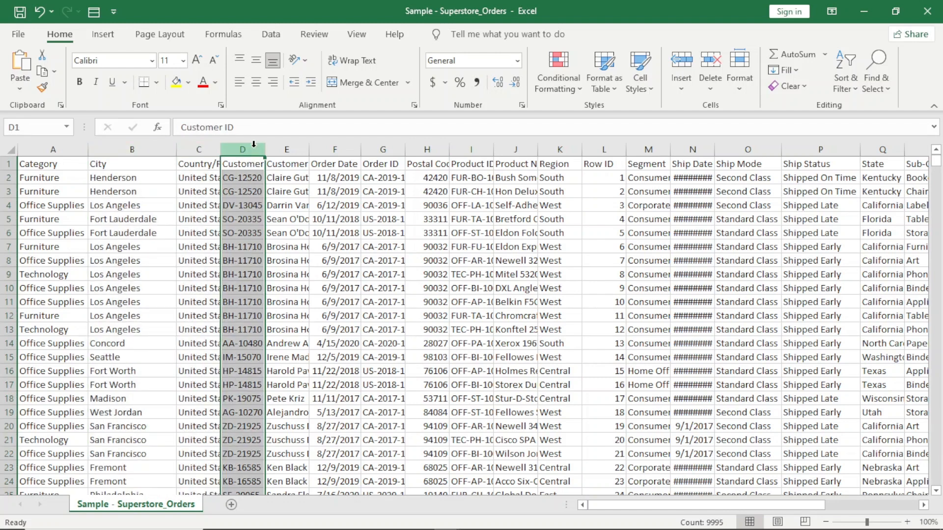
{"action": "left_click", "coordinate": [287, 163]}
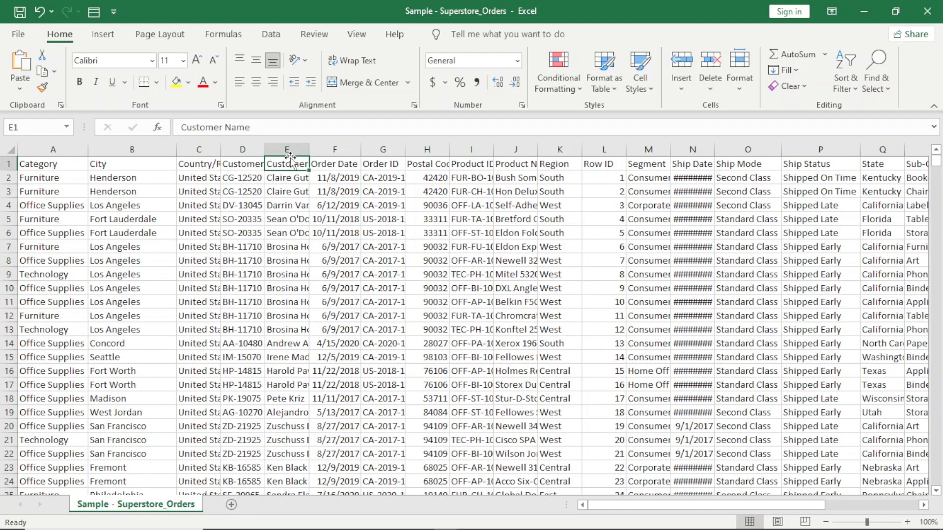
{"action": "left_click", "coordinate": [345, 149]}
{"action": "left_click", "coordinate": [378, 150]}
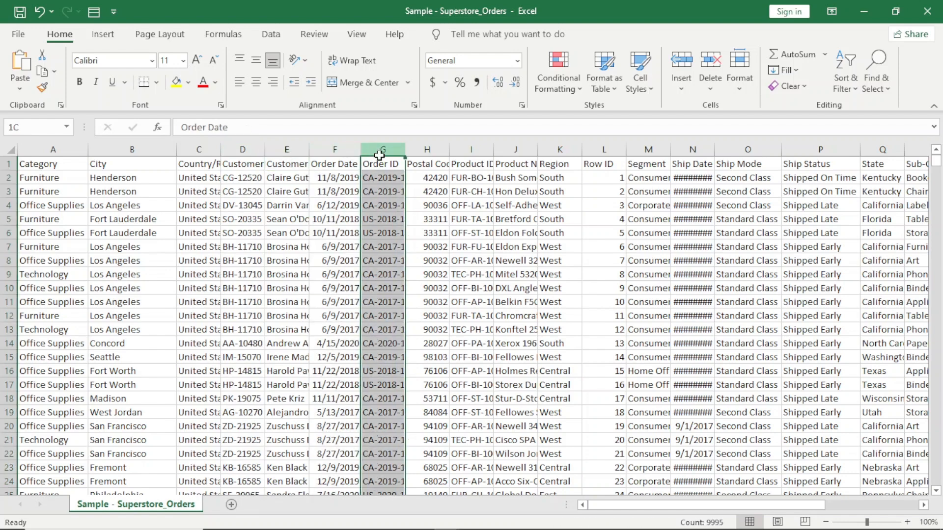
{"action": "left_click", "coordinate": [427, 149]}
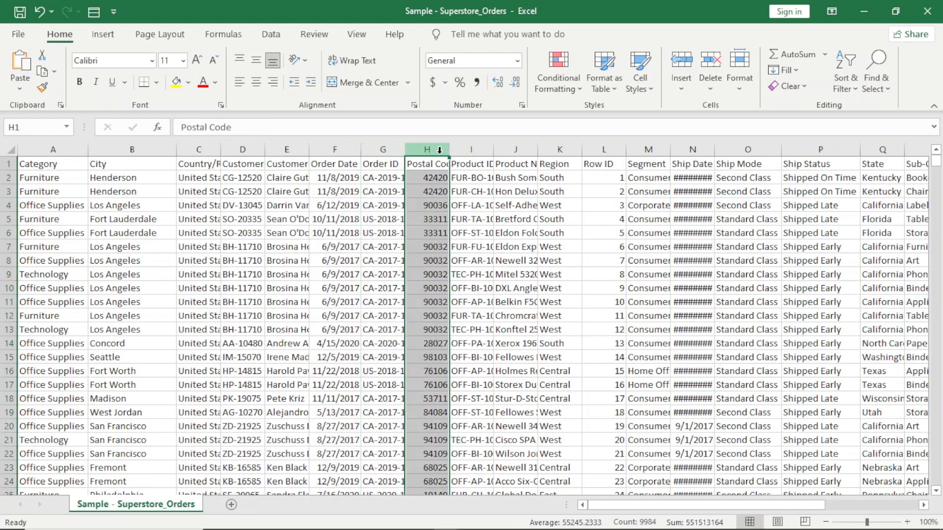
{"action": "left_click", "coordinate": [472, 149]}
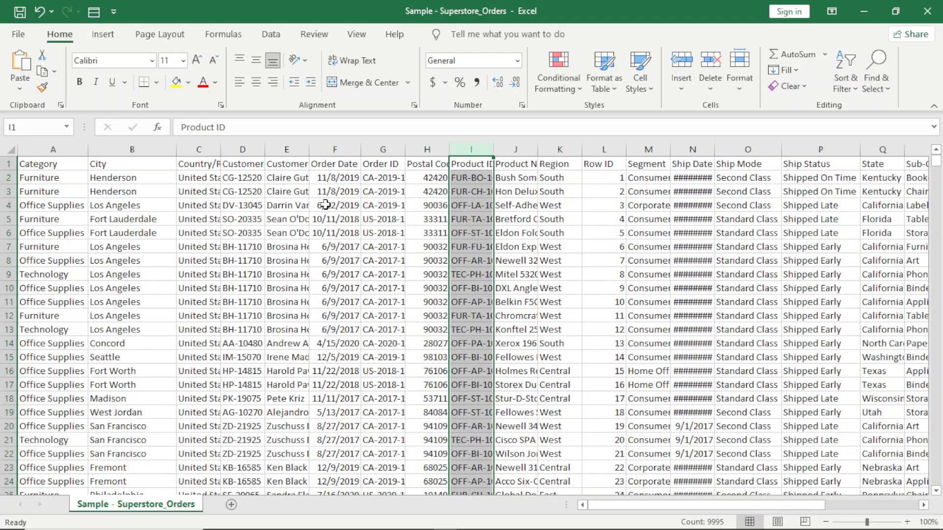
{"action": "left_click", "coordinate": [525, 150]}
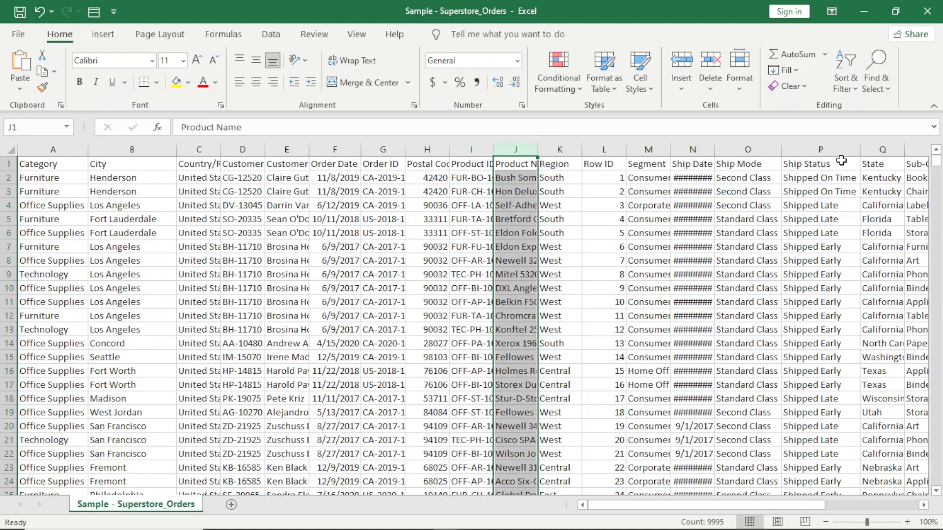
- Examine the numeric columns from Days to Ship Actual to Sales Forecast in the orders workbook, and the Sales Target workbook's columns
{"action": "left_click_drag", "start_coordinate": [777, 506], "coordinate": [891, 517]}
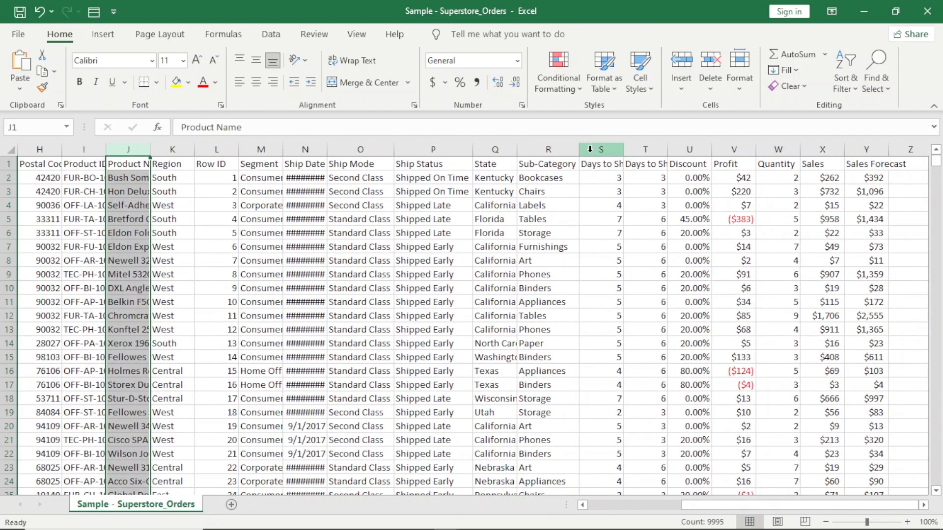
{"action": "left_click_drag", "start_coordinate": [596, 150], "coordinate": [872, 166]}
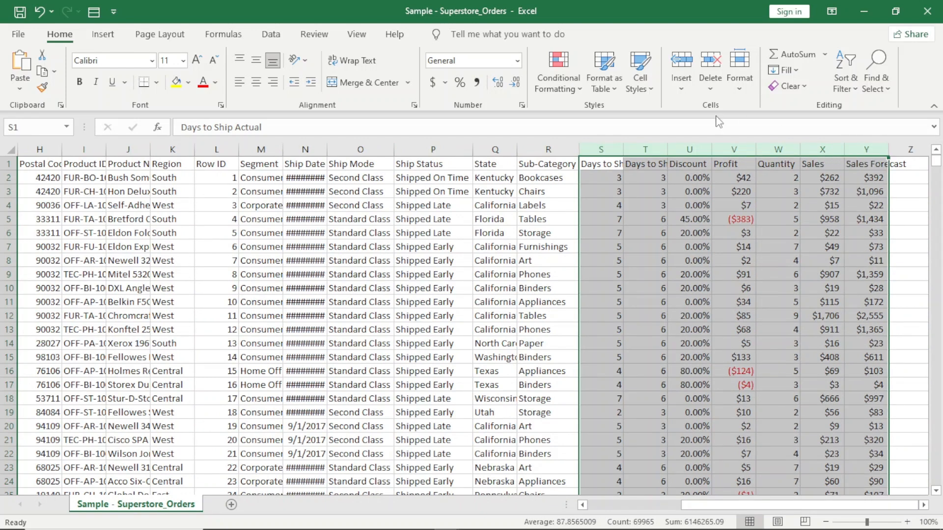
{"action": "left_click", "coordinate": [650, 149]}
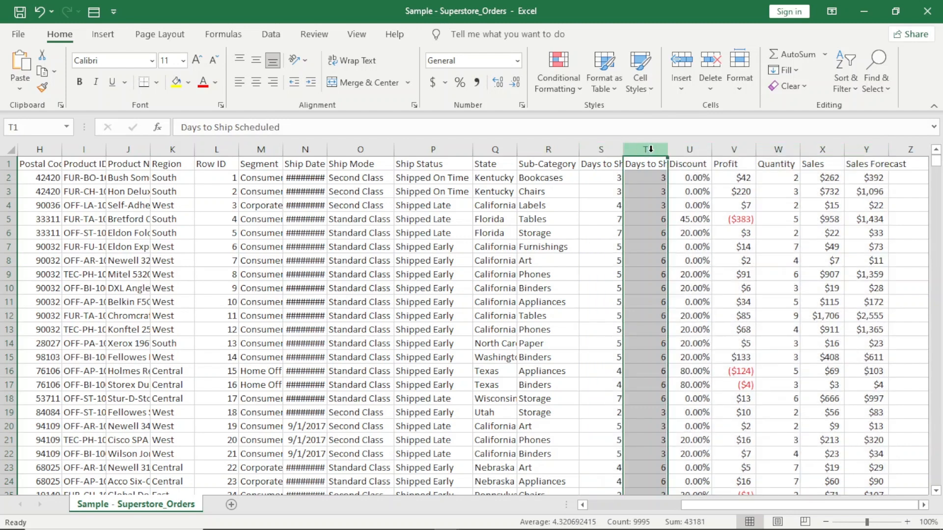
{"action": "left_click", "coordinate": [605, 148]}
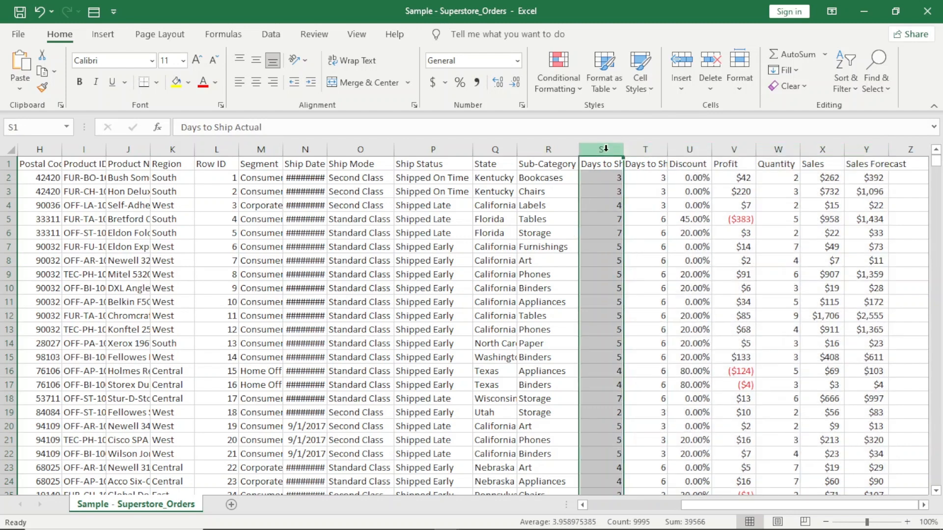
{"action": "left_click", "coordinate": [634, 151]}
{"action": "left_click", "coordinate": [683, 151]}
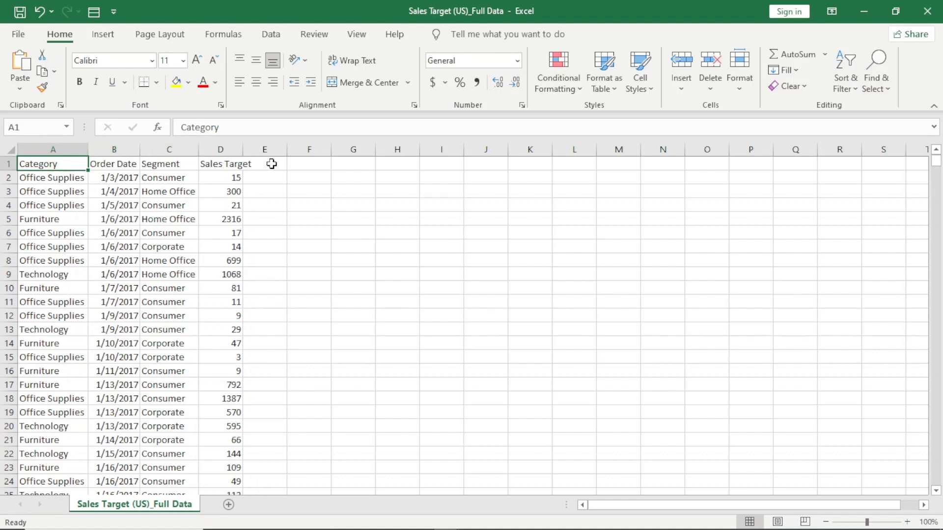
{"action": "double_click", "coordinate": [242, 152]}
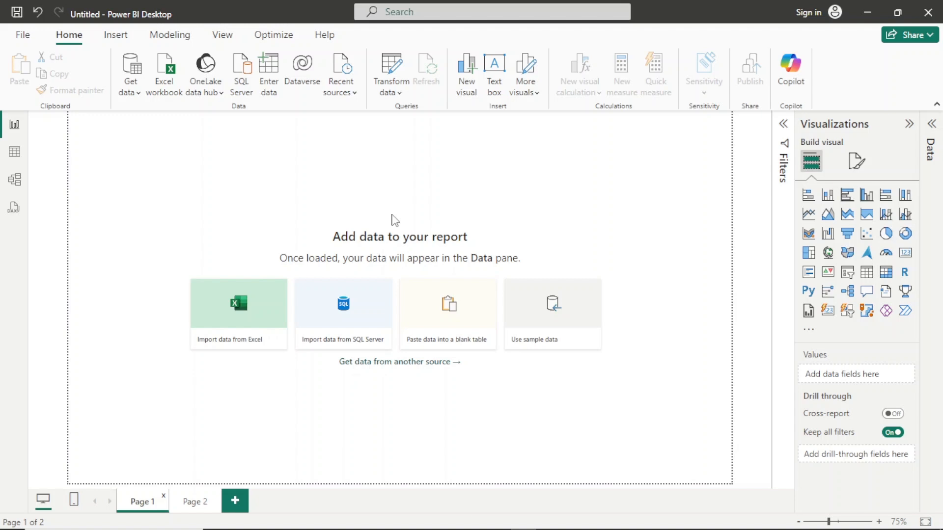
- In Power BI Desktop, load the Sales Target (US)_Full Data and Sample - Superstore_Orders CSV files from the Super Store folder
{"action": "left_click", "coordinate": [129, 83]}
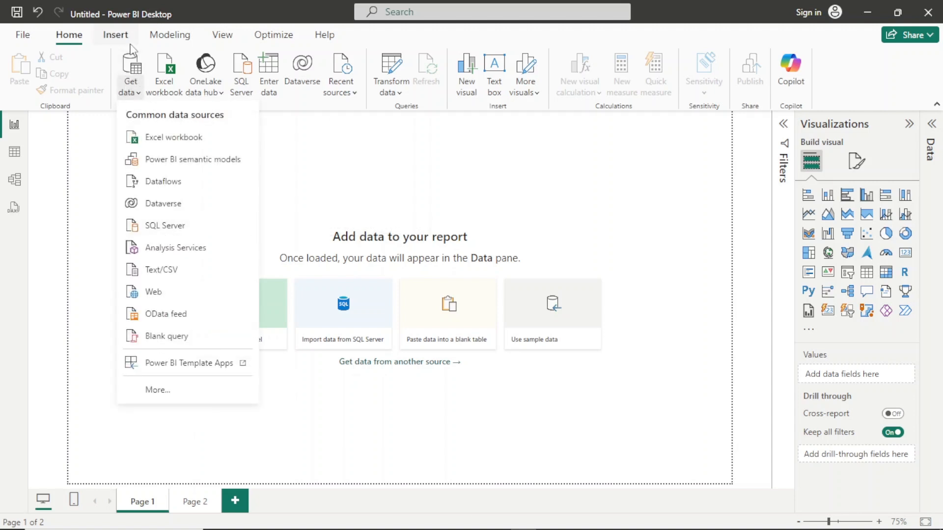
{"action": "left_click", "coordinate": [156, 271]}
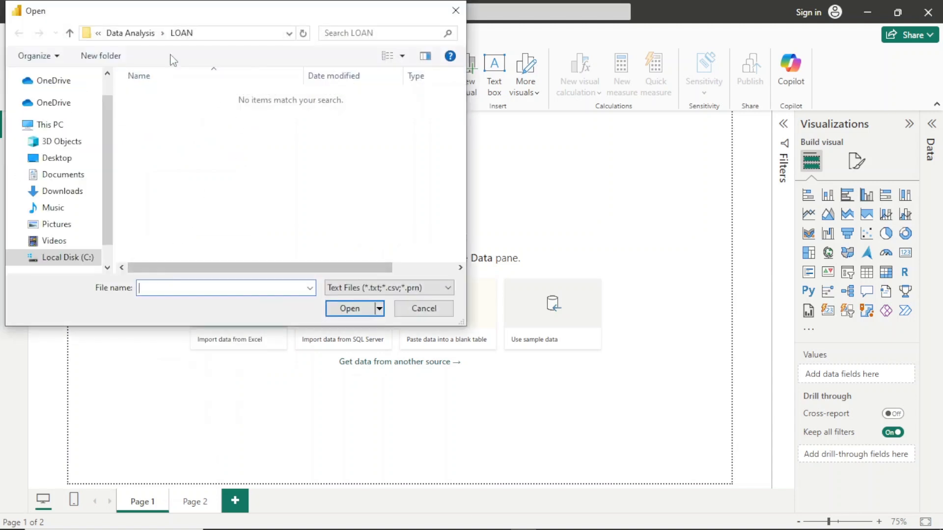
{"action": "left_click", "coordinate": [137, 41]}
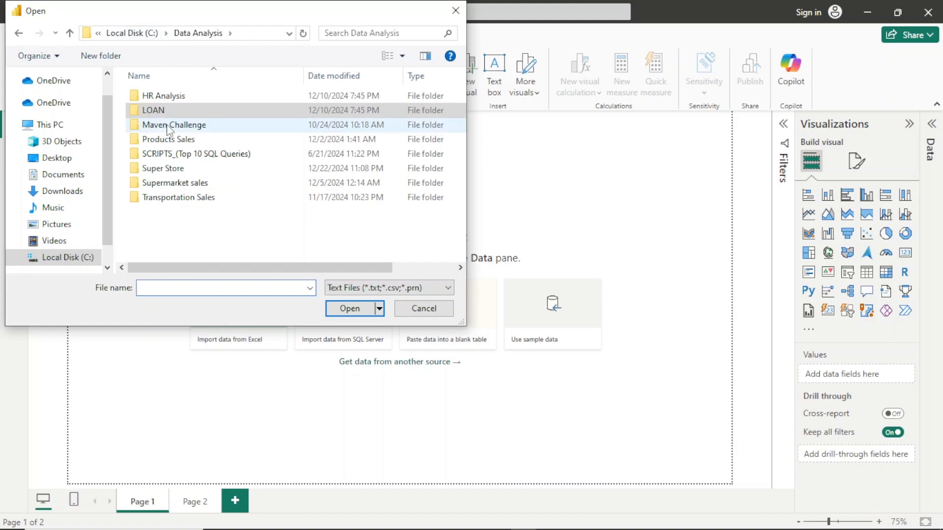
{"action": "left_click", "coordinate": [170, 169]}
{"action": "double_click", "coordinate": [170, 170]}
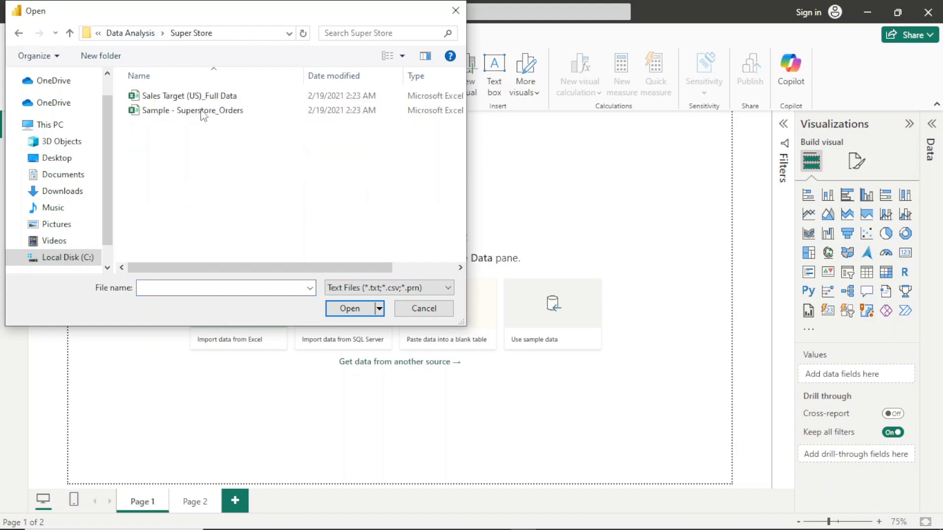
{"action": "left_click", "coordinate": [212, 100]}
{"action": "double_click", "coordinate": [212, 100]}
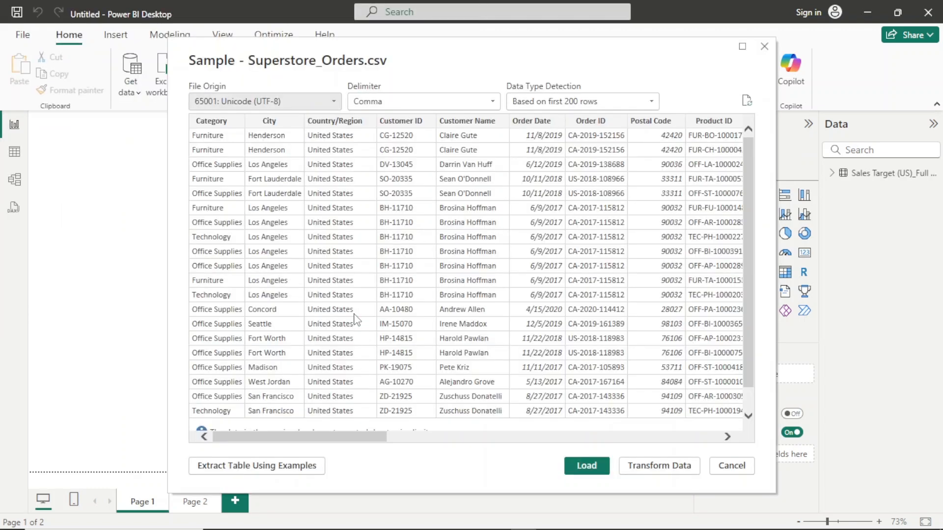
{"action": "left_click", "coordinate": [581, 463]}
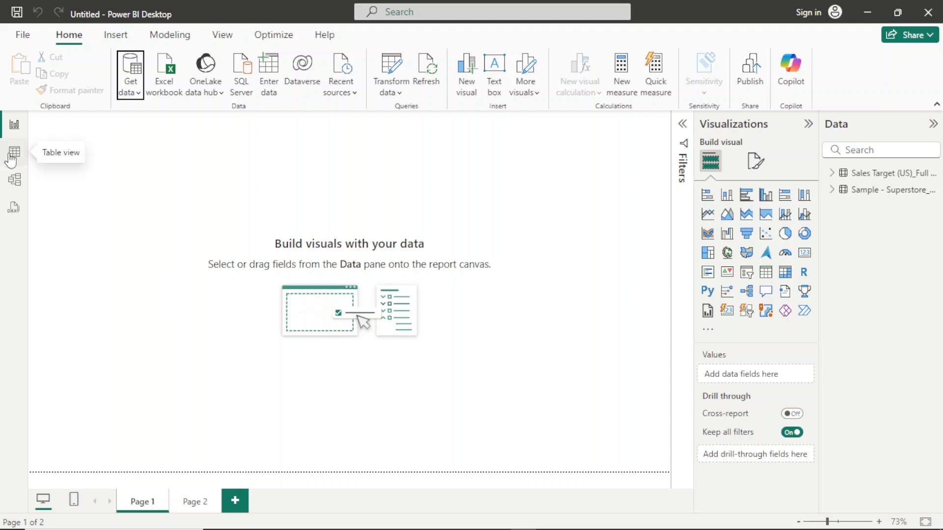
- Open the model view and look through the fields of the Sales Target and Superstore Orders tables
{"action": "left_click", "coordinate": [14, 180]}
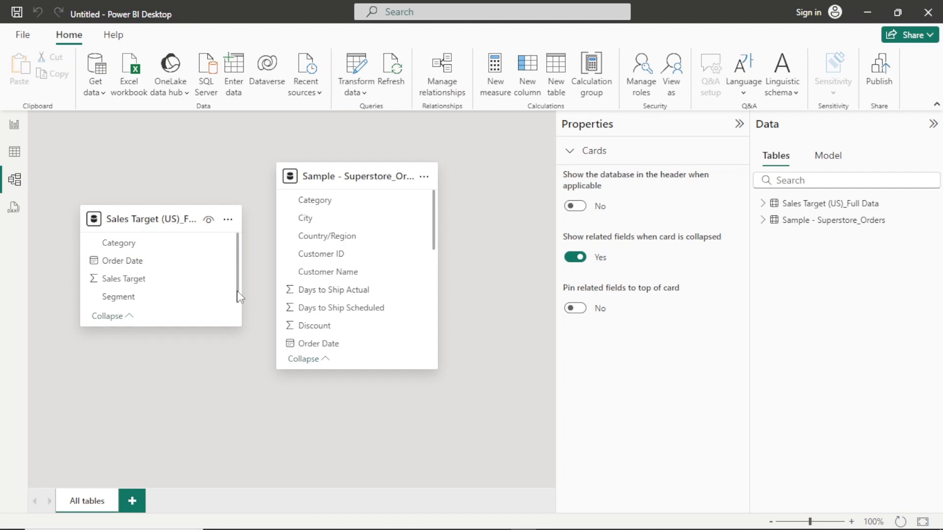
{"action": "left_click_drag", "start_coordinate": [237, 290], "coordinate": [239, 305]}
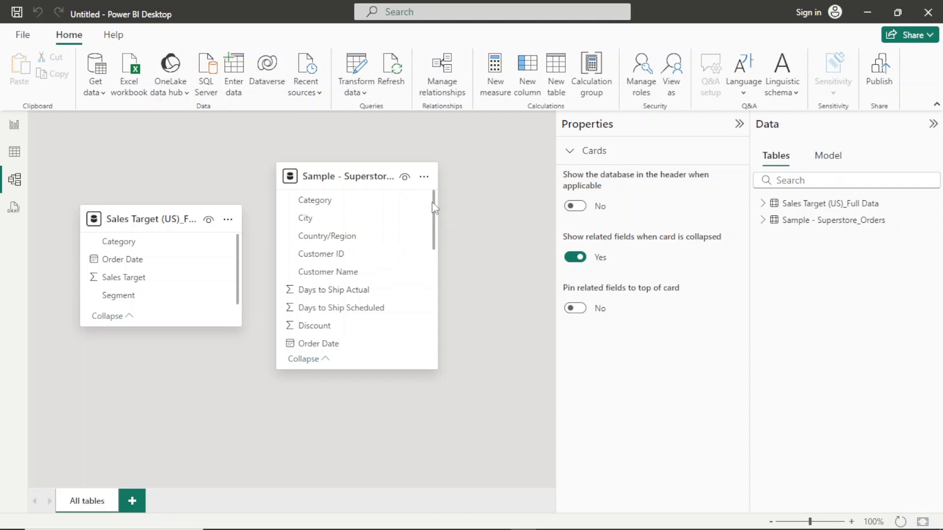
{"action": "left_click_drag", "start_coordinate": [434, 221], "coordinate": [405, 182]}
{"action": "mouse_move", "coordinate": [117, 221]}
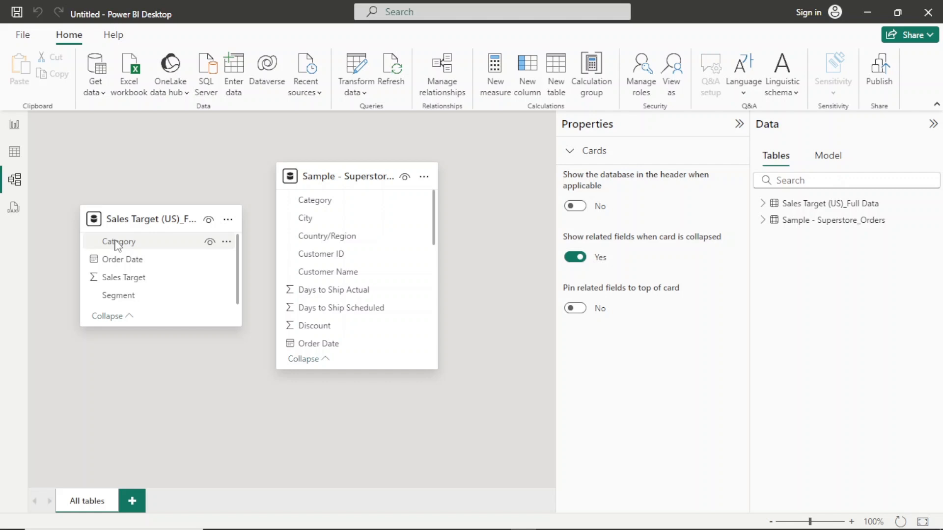
{"action": "left_click_drag", "start_coordinate": [117, 244], "coordinate": [315, 202]}
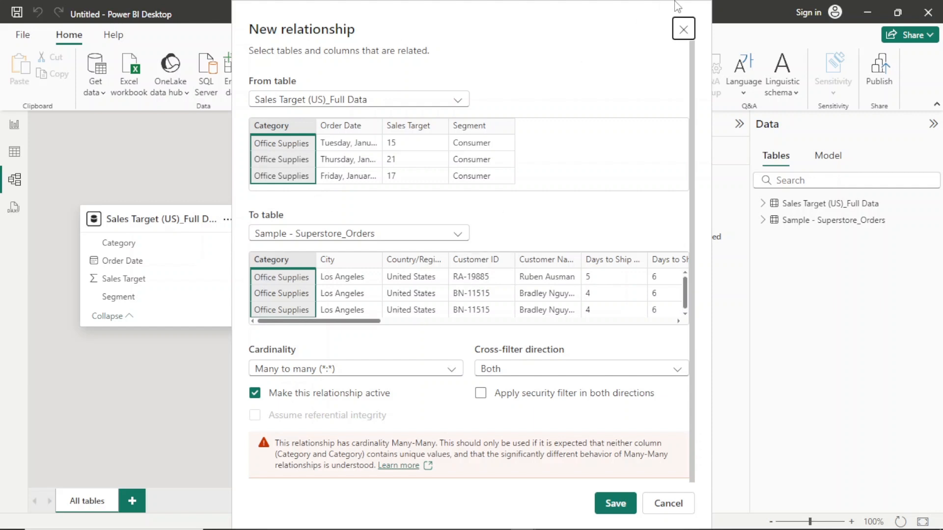
{"action": "left_click", "coordinate": [684, 28]}
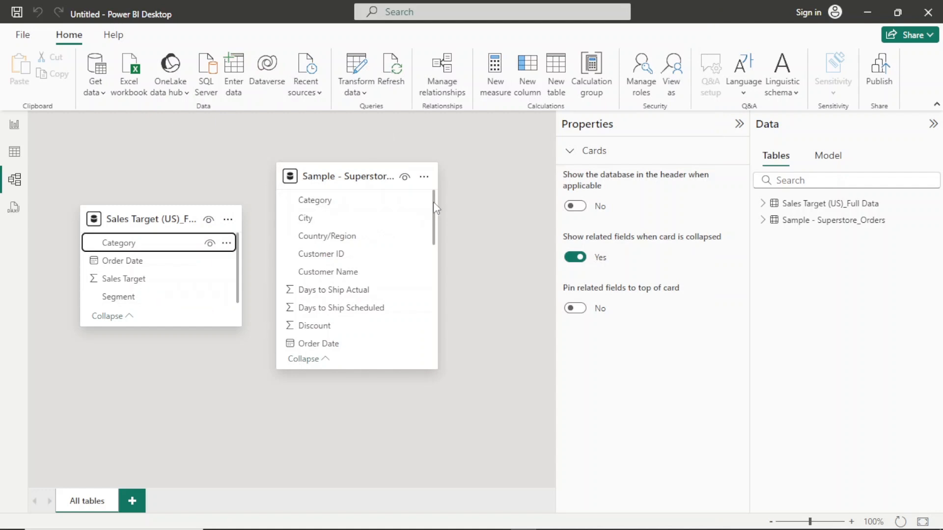
{"action": "left_click_drag", "start_coordinate": [433, 203], "coordinate": [437, 308]}
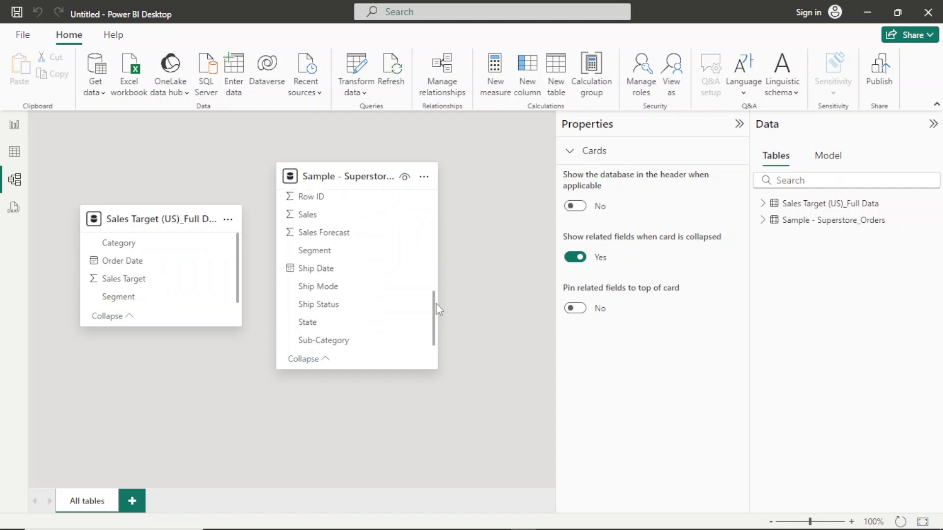
{"action": "left_click_drag", "start_coordinate": [123, 305], "coordinate": [322, 255]}
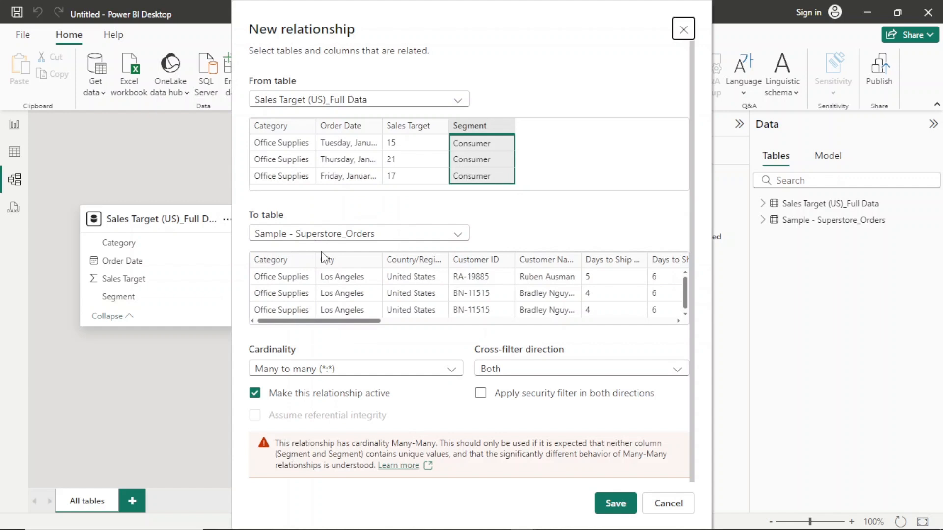
{"action": "left_click", "coordinate": [683, 29]}
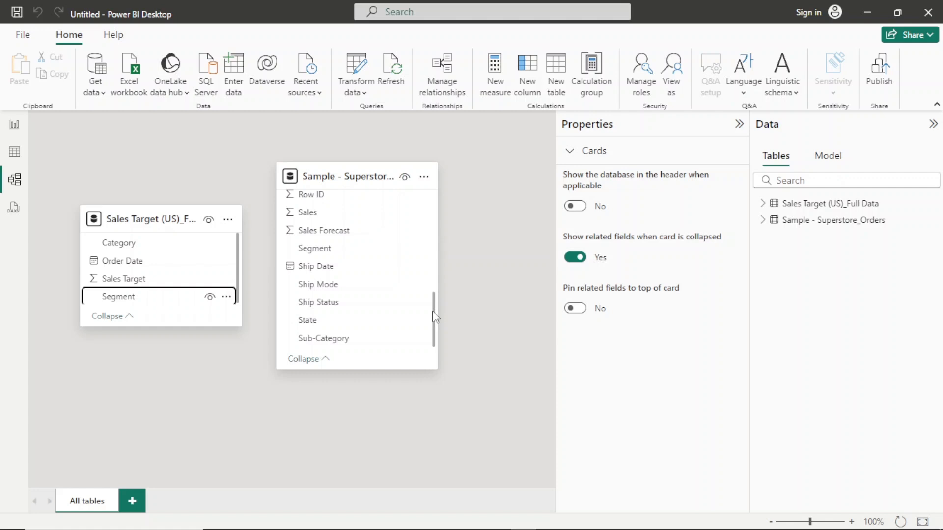
- Create an active many-to-many relationship between the Category fields of Sales Target and Superstore Orders, with cross-filter direction Both
{"action": "left_click_drag", "start_coordinate": [433, 307], "coordinate": [435, 205]}
{"action": "left_click_drag", "start_coordinate": [154, 244], "coordinate": [359, 208]}
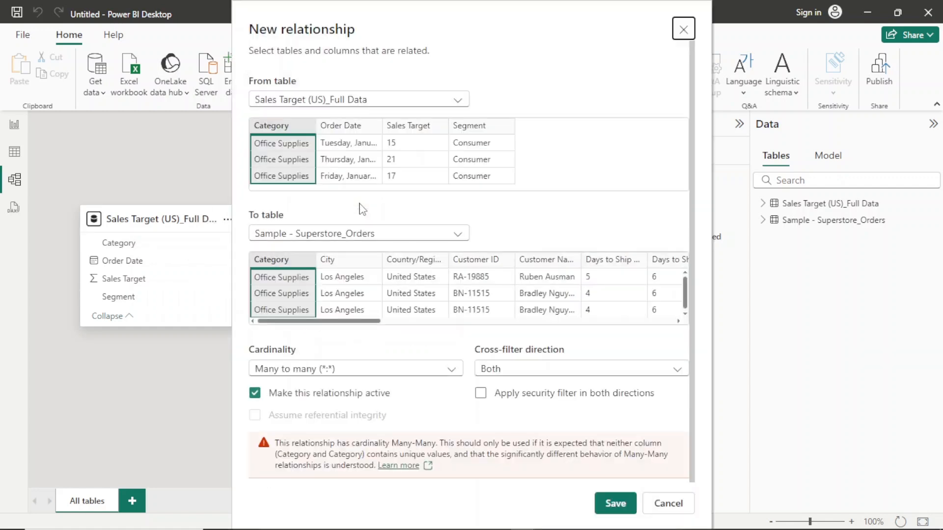
{"action": "left_click", "coordinate": [609, 503]}
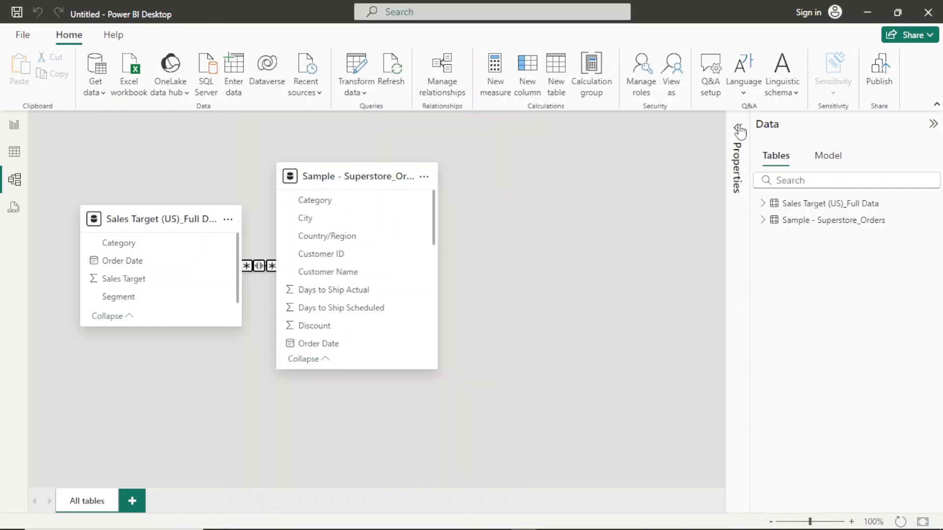
- Return to the report view and expand the field lists of the Superstore Orders and Sales Target tables
{"action": "left_click", "coordinate": [15, 126]}
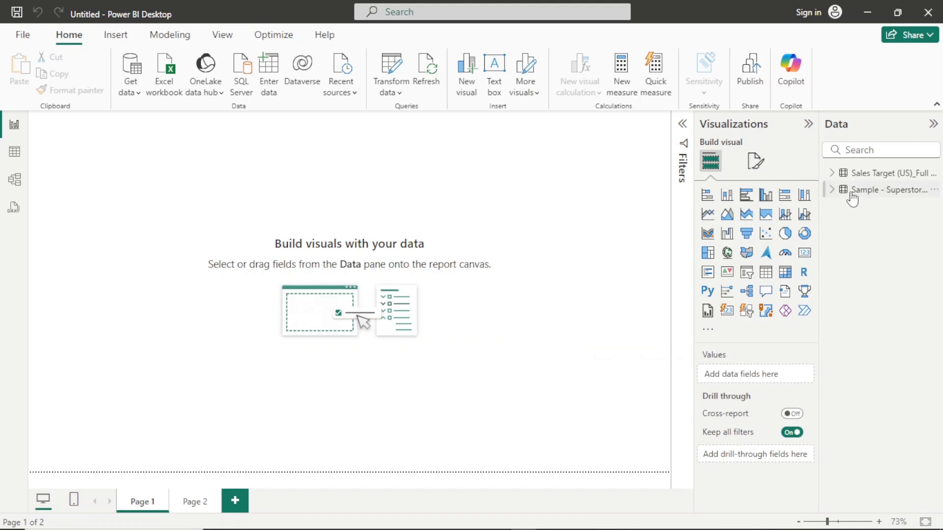
{"action": "left_click", "coordinate": [832, 191]}
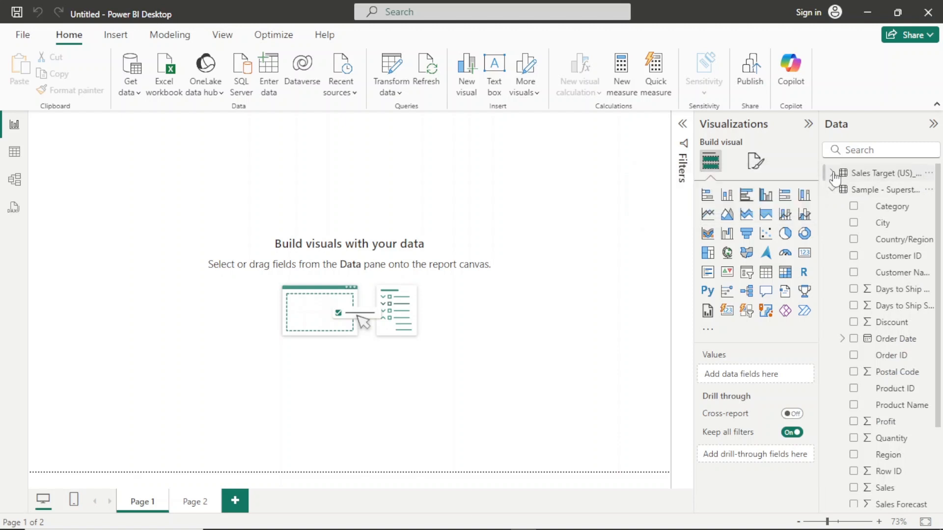
{"action": "left_click", "coordinate": [833, 174]}
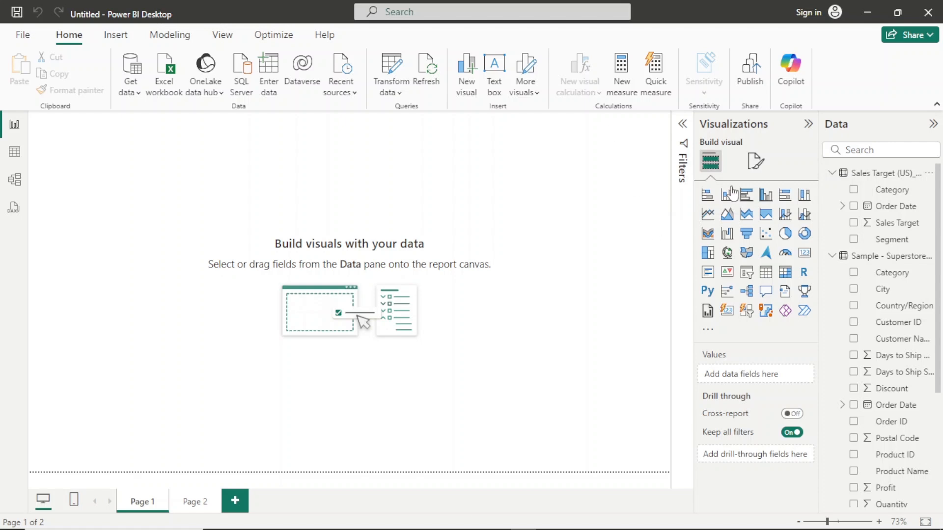
- Set the report page's wallpaper to the custom red colour #CE1B1B
{"action": "left_click", "coordinate": [756, 162]}
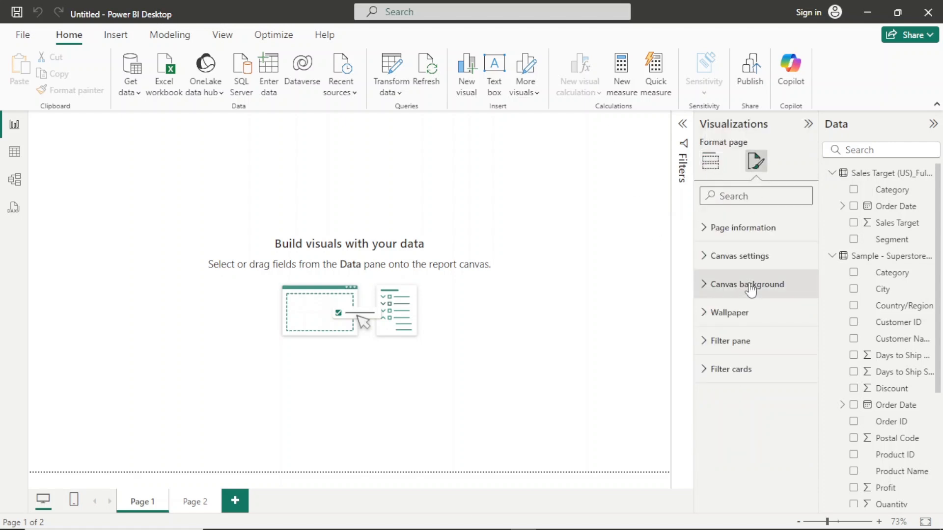
{"action": "left_click", "coordinate": [745, 320]}
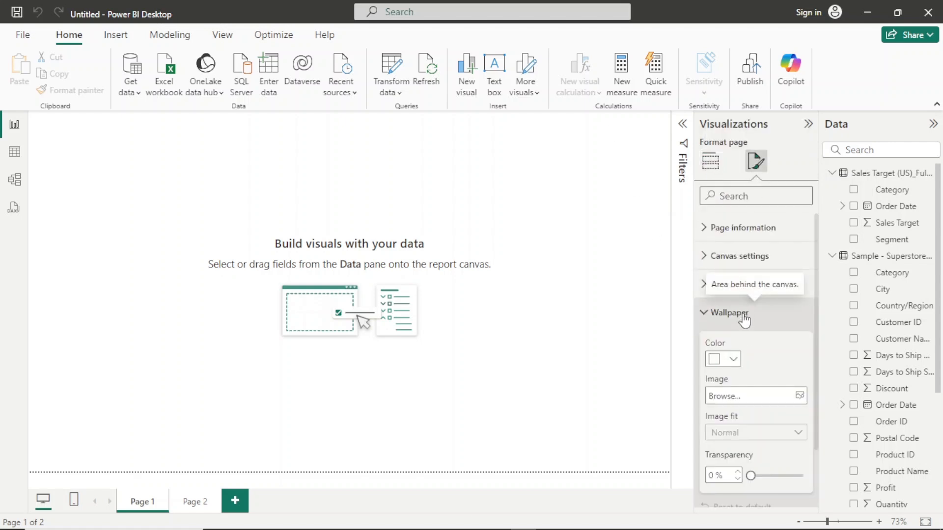
{"action": "left_click", "coordinate": [735, 360]}
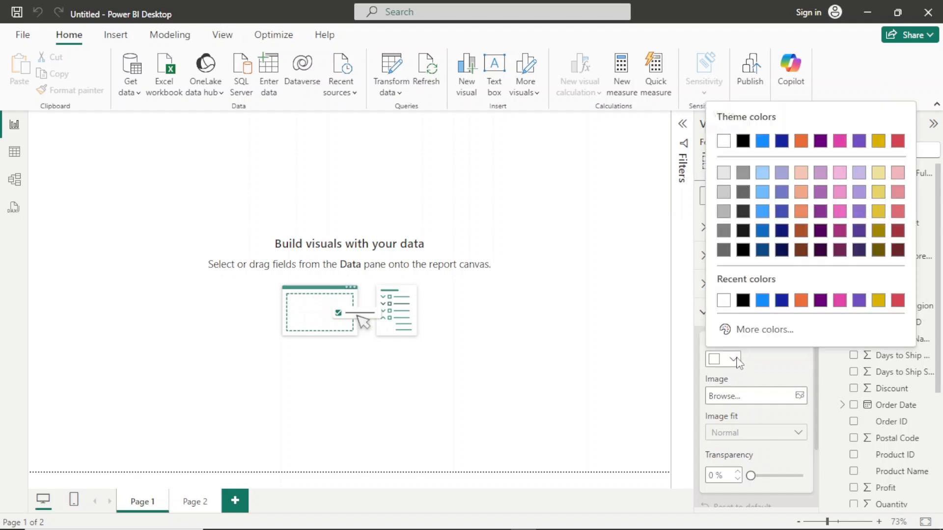
{"action": "left_click", "coordinate": [754, 328]}
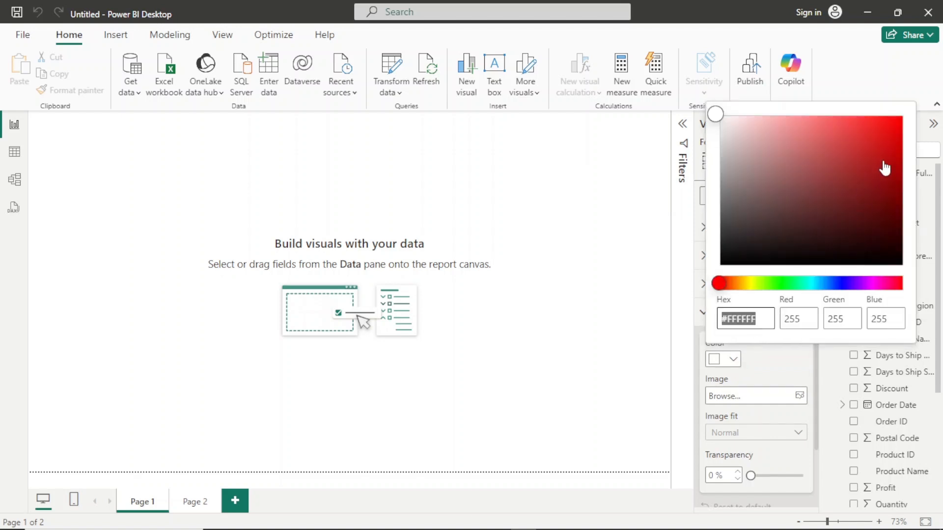
{"action": "mouse_move", "coordinate": [884, 167]}
{"action": "left_mouse_down"}
{"action": "mouse_move", "coordinate": [886, 130]}
{"action": "mouse_move", "coordinate": [890, 167]}
{"action": "mouse_move", "coordinate": [879, 149]}
{"action": "left_mouse_up"}
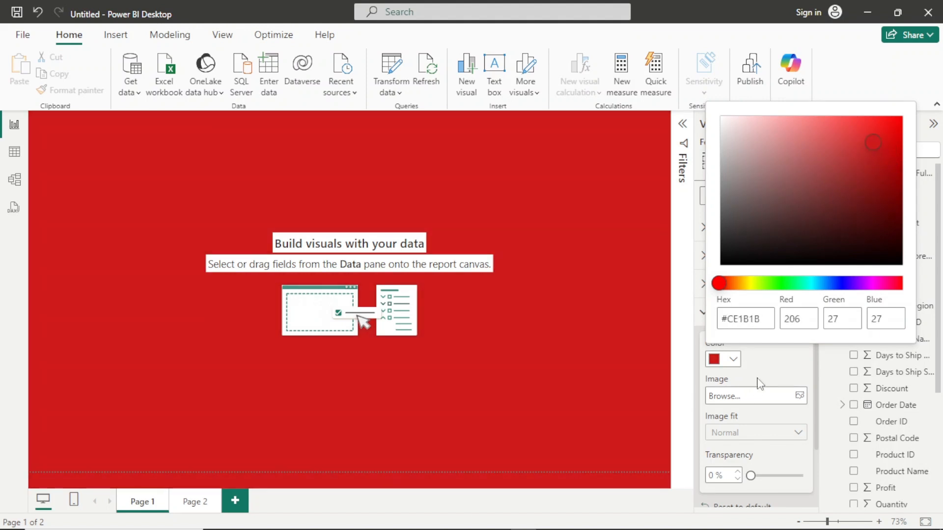
{"action": "left_click", "coordinate": [772, 368]}
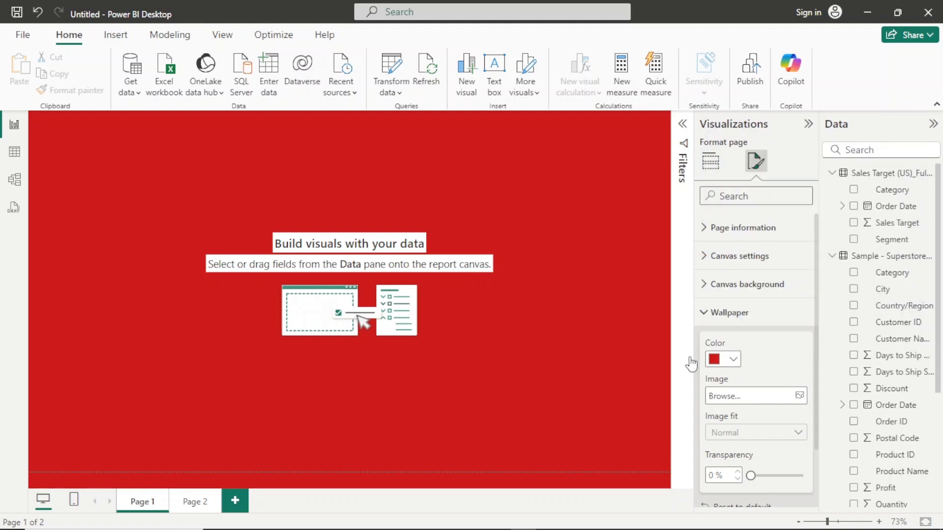
{"action": "left_click", "coordinate": [519, 341]}
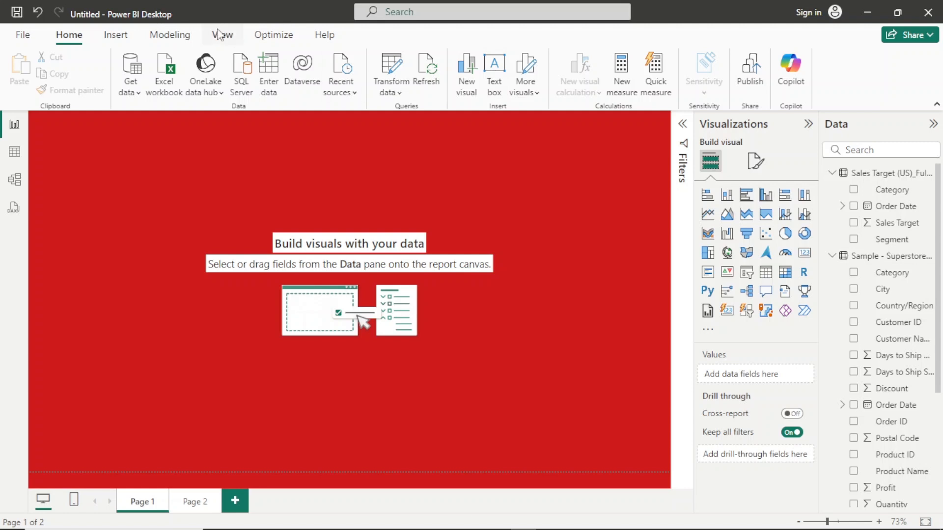
- Insert a rounded rectangle and stretch it over the page's width and height, leaving a narrow strip of wallpaper above it
{"action": "left_click", "coordinate": [114, 43]}
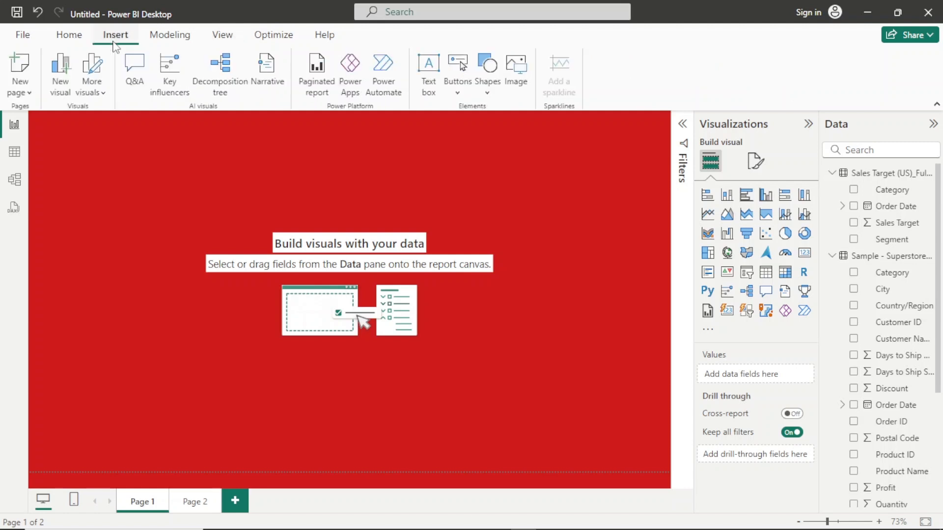
{"action": "left_click", "coordinate": [492, 90]}
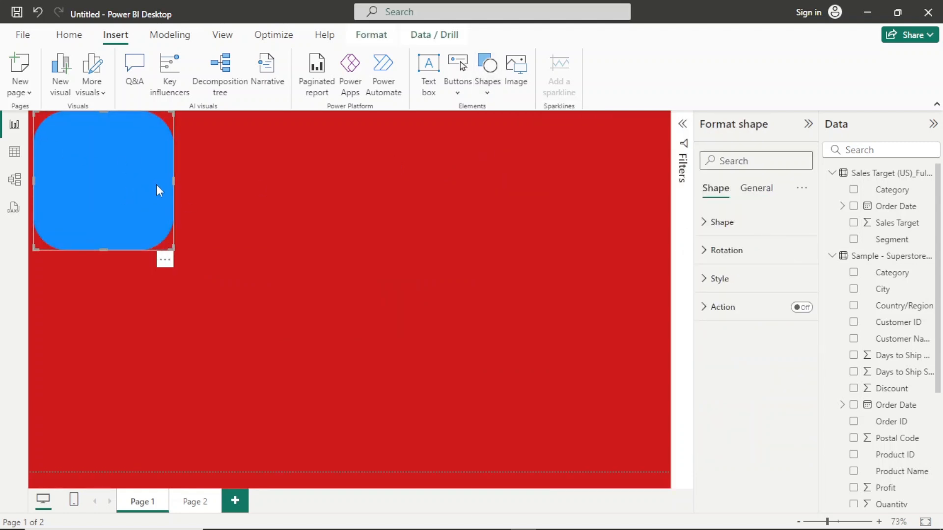
{"action": "left_click_drag", "start_coordinate": [172, 180], "coordinate": [728, 184]}
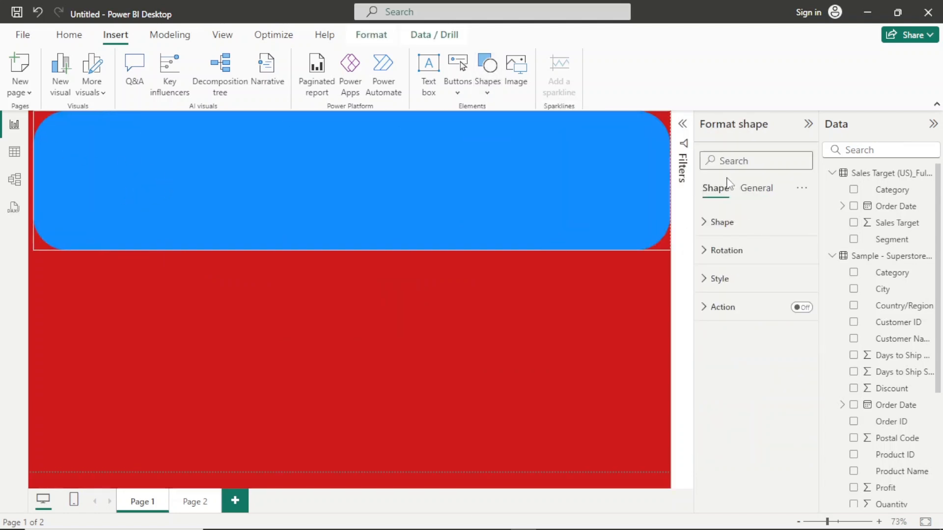
{"action": "left_click_drag", "start_coordinate": [349, 250], "coordinate": [325, 495]}
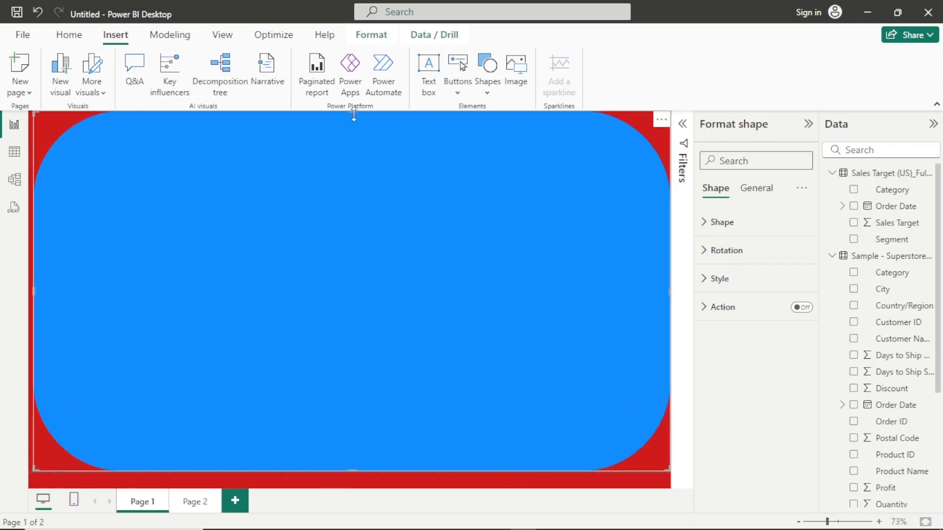
{"action": "left_click_drag", "start_coordinate": [350, 111], "coordinate": [355, 135]}
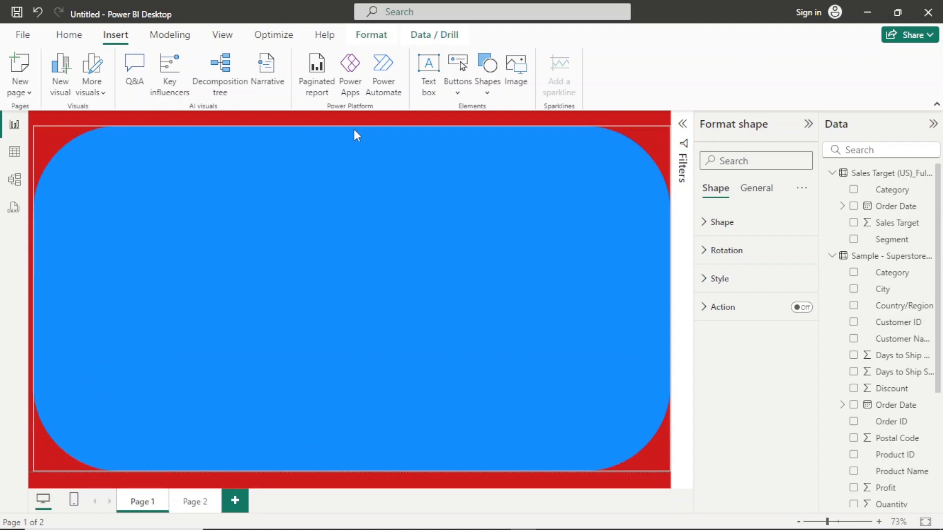
{"action": "left_click_drag", "start_coordinate": [353, 130], "coordinate": [354, 128]}
- Reduce the rectangle's rounded corners to 6%
{"action": "left_click", "coordinate": [734, 237]}
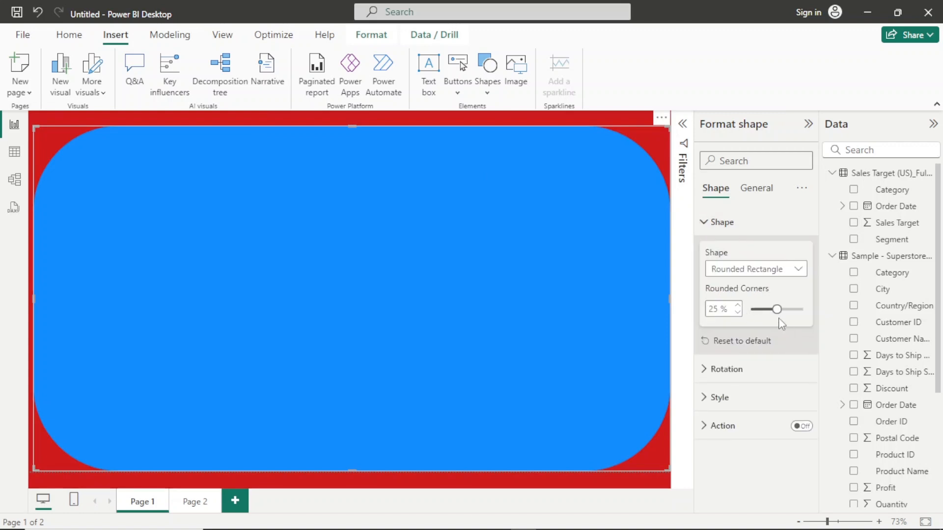
{"action": "left_click_drag", "start_coordinate": [775, 310], "coordinate": [760, 310]}
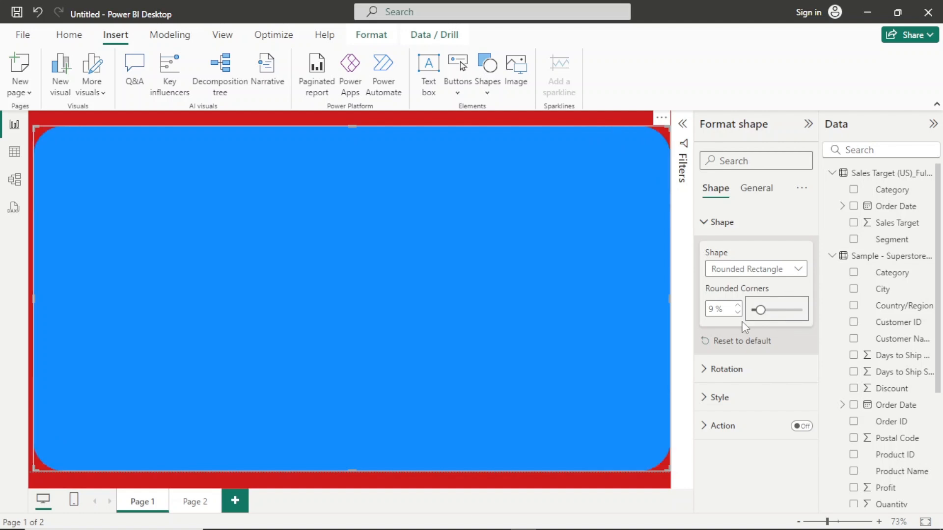
{"action": "left_click", "coordinate": [735, 314]}
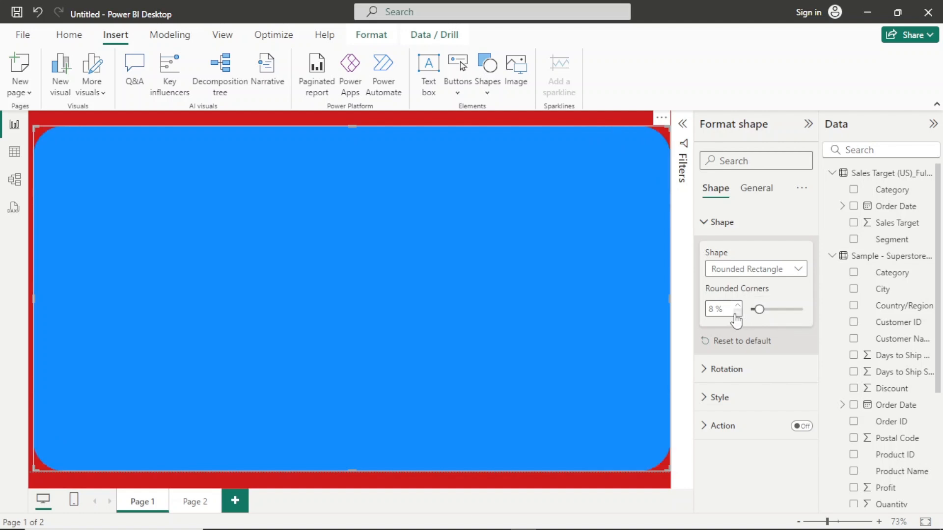
{"action": "left_click", "coordinate": [735, 314]}
{"action": "left_click", "coordinate": [735, 314]}
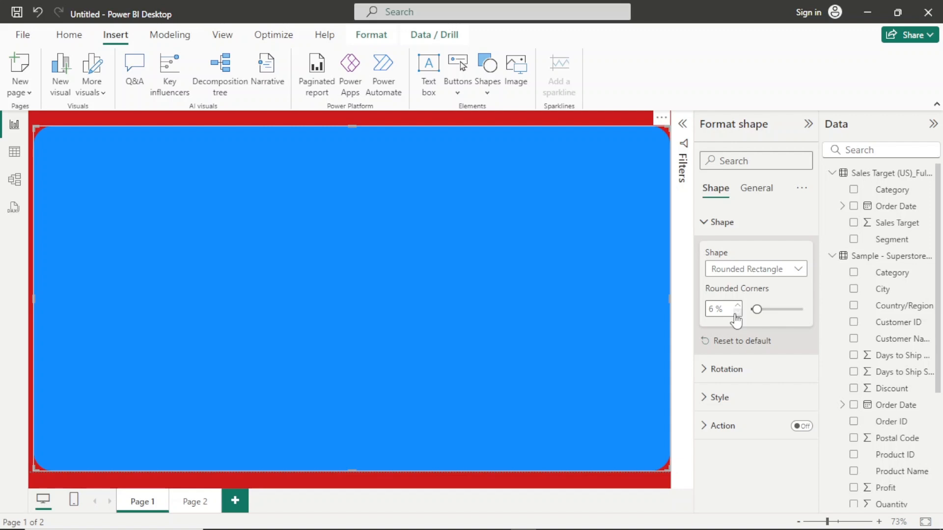
{"action": "left_click", "coordinate": [719, 225]}
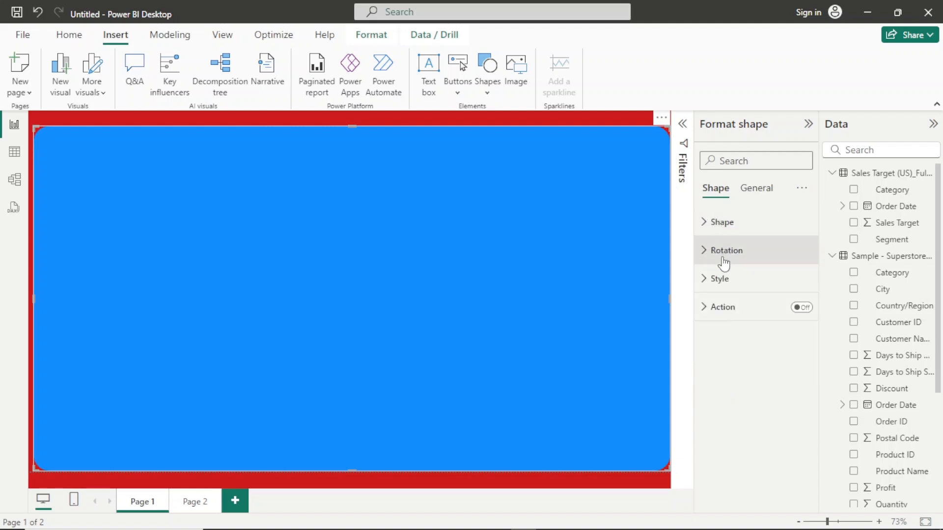
- Fill the rounded rectangle with white and give the fill a slight transparency of about 10%
{"action": "left_click", "coordinate": [722, 280]}
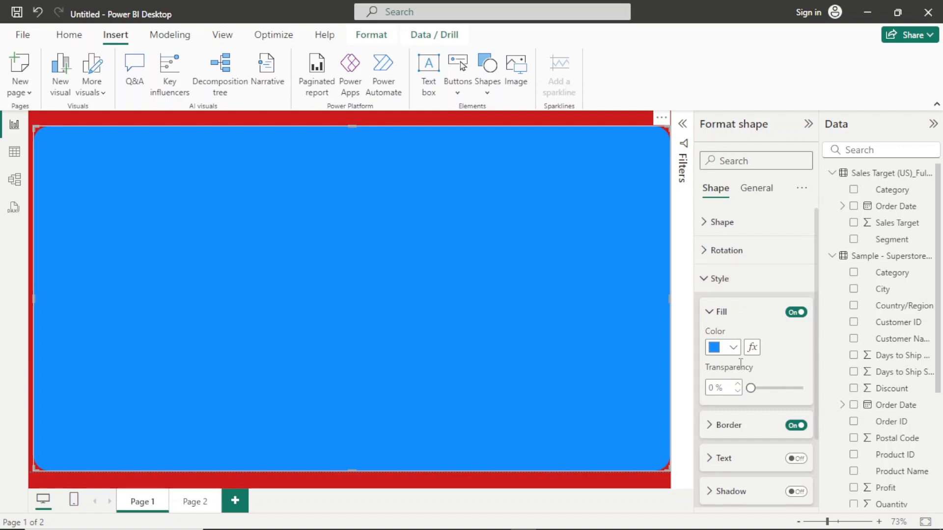
{"action": "left_click", "coordinate": [733, 347]}
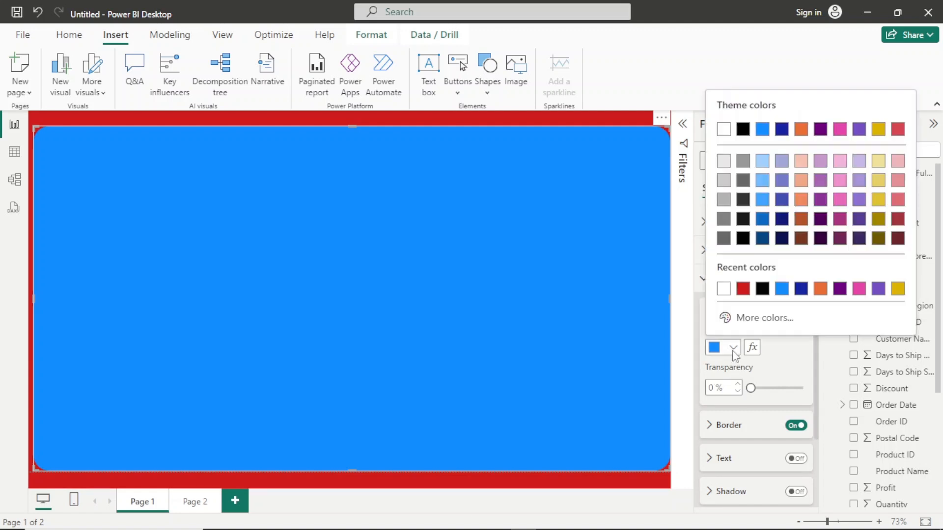
{"action": "left_click", "coordinate": [723, 290]}
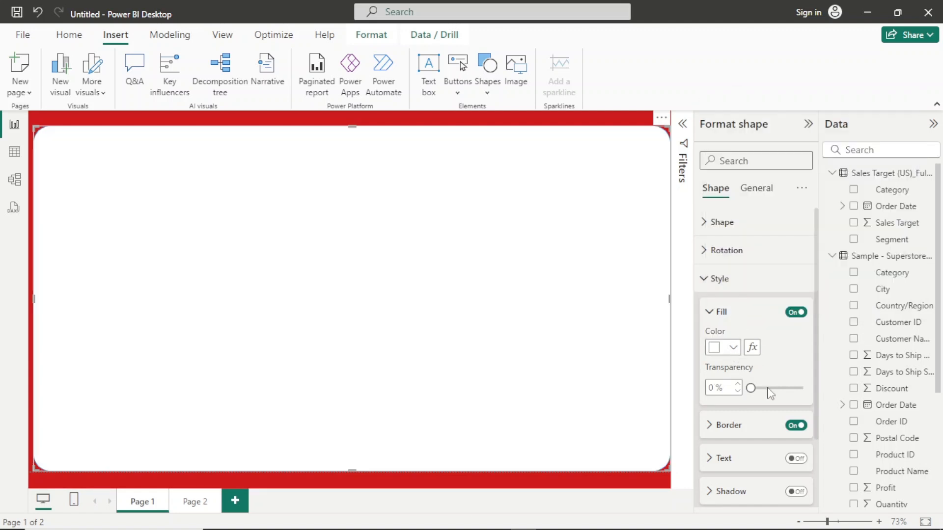
{"action": "left_click_drag", "start_coordinate": [751, 388], "coordinate": [763, 389]}
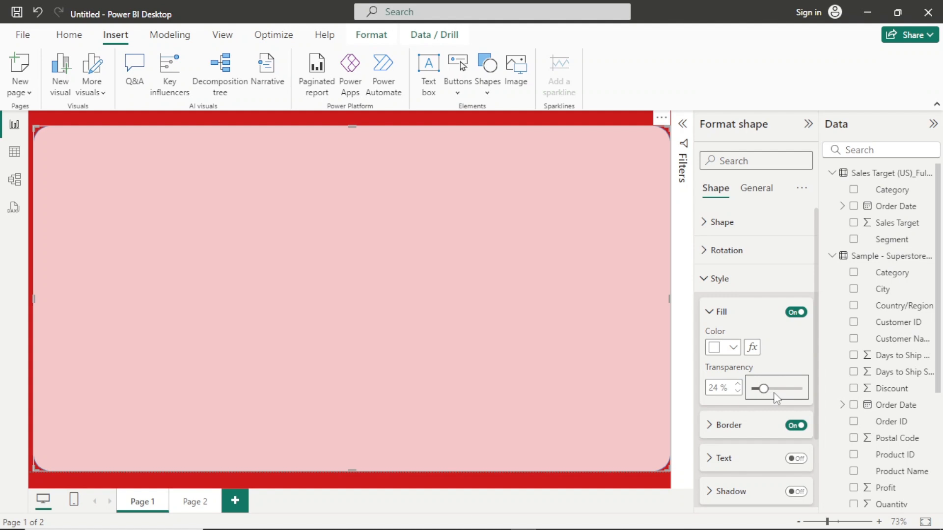
{"action": "left_click", "coordinate": [737, 392]}
{"action": "left_click", "coordinate": [738, 393]}
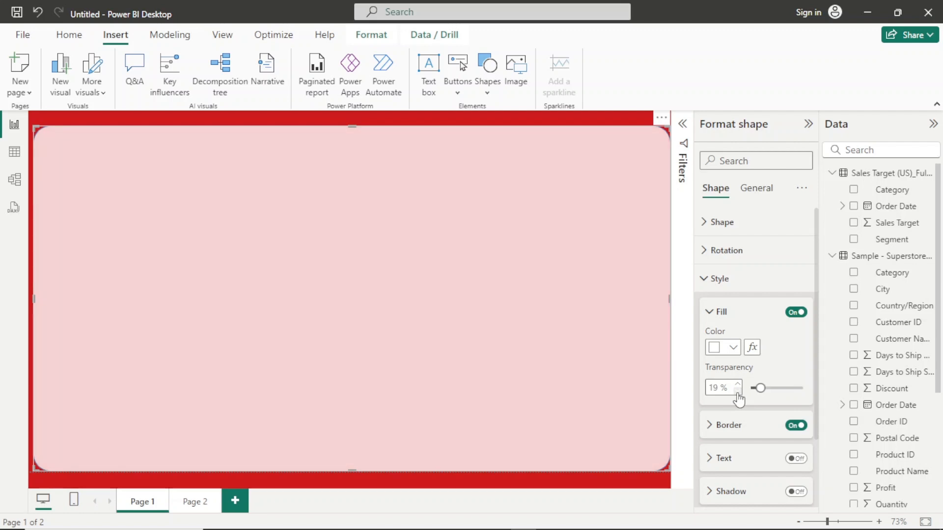
{"action": "left_click", "coordinate": [737, 393]}
{"action": "left_click", "coordinate": [738, 393]}
{"action": "left_click", "coordinate": [738, 392]}
{"action": "left_click", "coordinate": [738, 392]}
{"action": "left_click", "coordinate": [738, 392]}
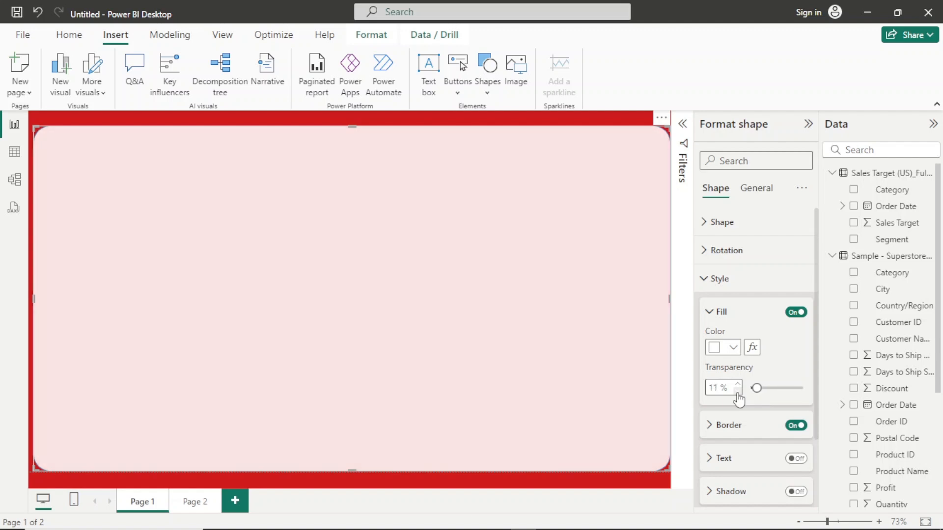
{"action": "left_click", "coordinate": [737, 392]}
{"action": "left_click", "coordinate": [737, 383]}
{"action": "left_click", "coordinate": [714, 318]}
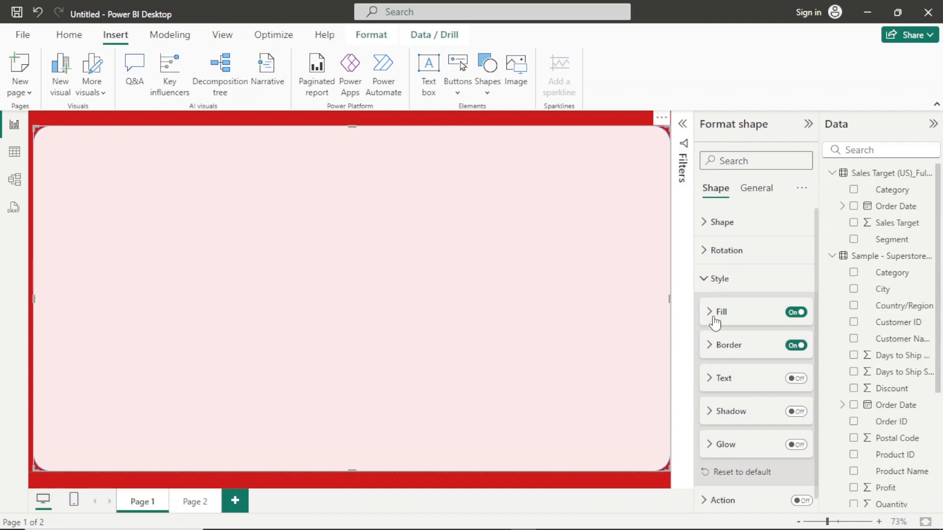
- Turn on the rectangle's shadow, with 50% transparency and a medium grey colour
{"action": "left_click", "coordinate": [796, 412]}
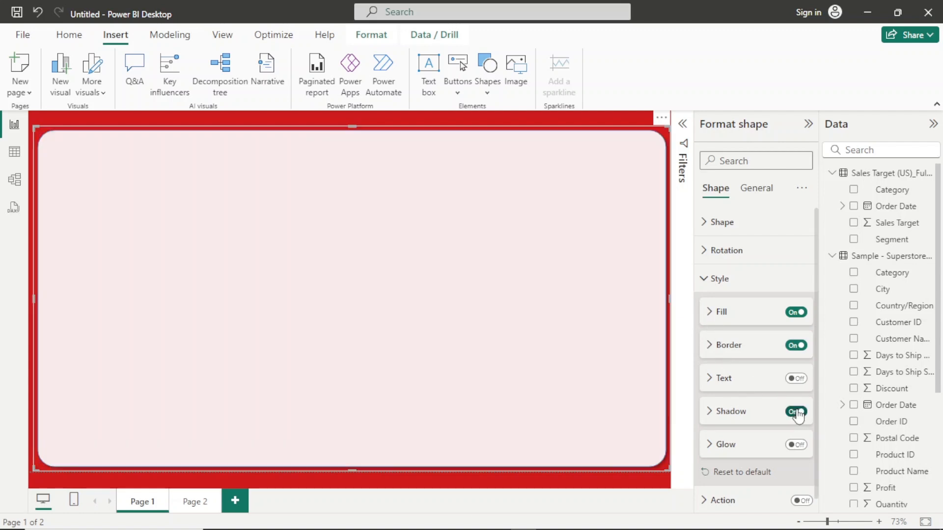
{"action": "left_click", "coordinate": [736, 413]}
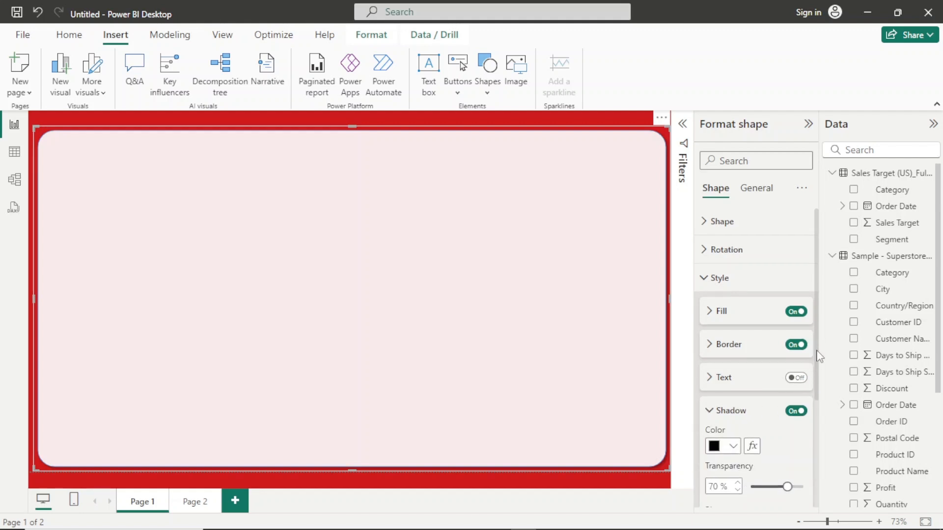
{"action": "left_click_drag", "start_coordinate": [817, 354], "coordinate": [820, 396]}
{"action": "left_click", "coordinate": [766, 414]}
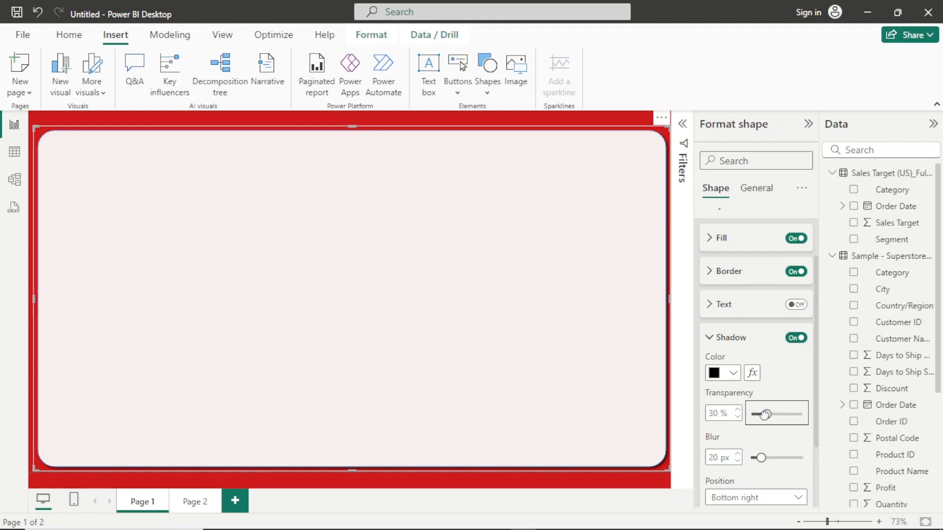
{"action": "left_click_drag", "start_coordinate": [765, 415], "coordinate": [750, 416]}
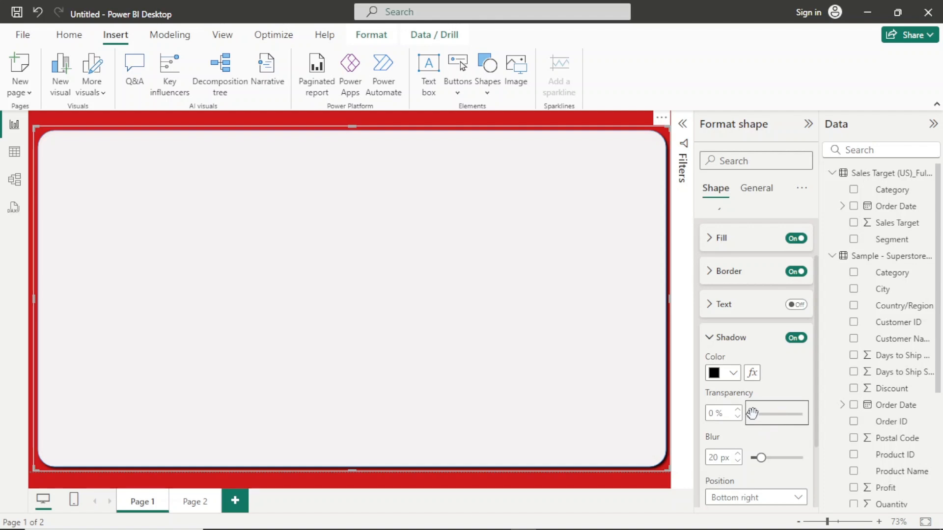
{"action": "left_click_drag", "start_coordinate": [751, 413], "coordinate": [774, 415]}
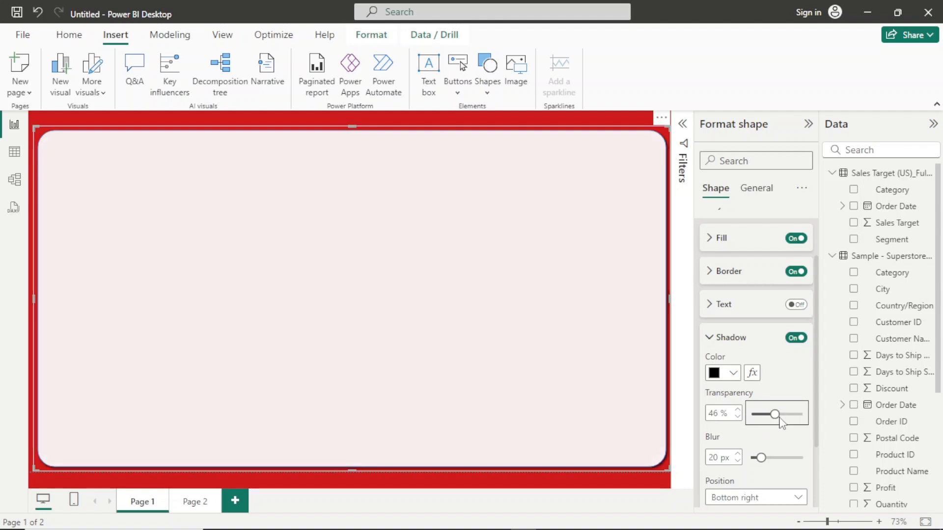
{"action": "left_click_drag", "start_coordinate": [775, 415], "coordinate": [778, 415]}
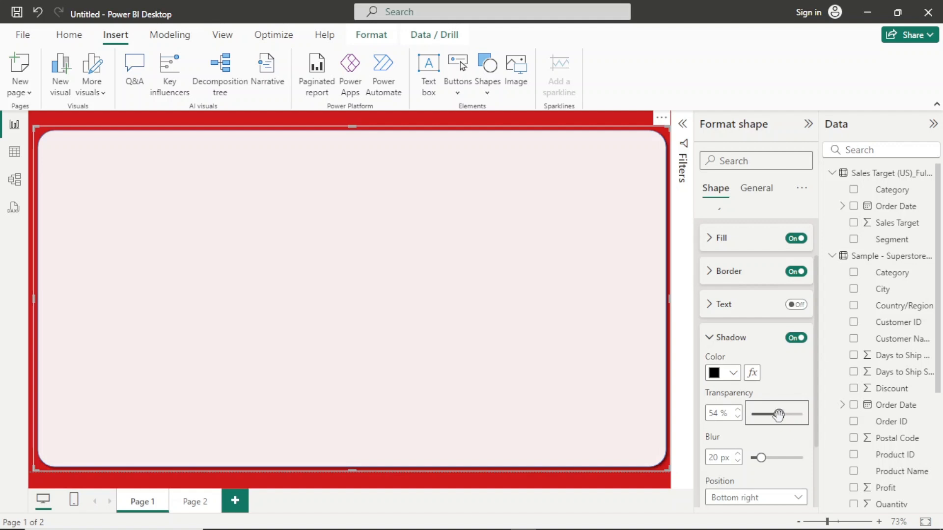
{"action": "left_click", "coordinate": [737, 417]}
{"action": "left_click", "coordinate": [737, 417]}
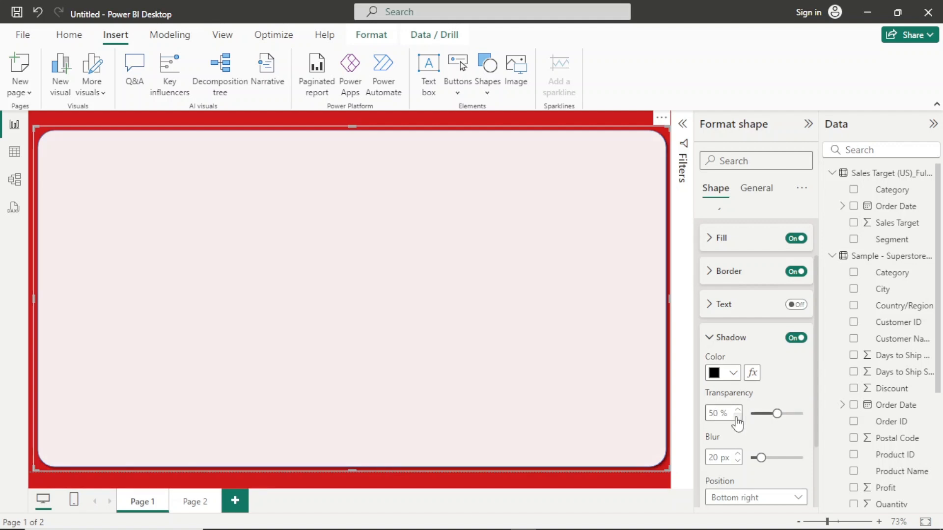
{"action": "left_click", "coordinate": [734, 374]}
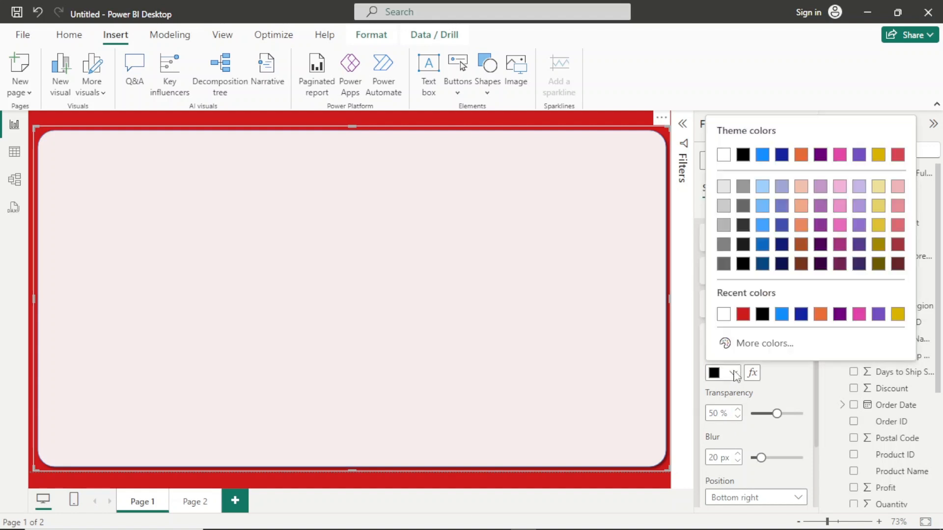
{"action": "left_click", "coordinate": [724, 245]}
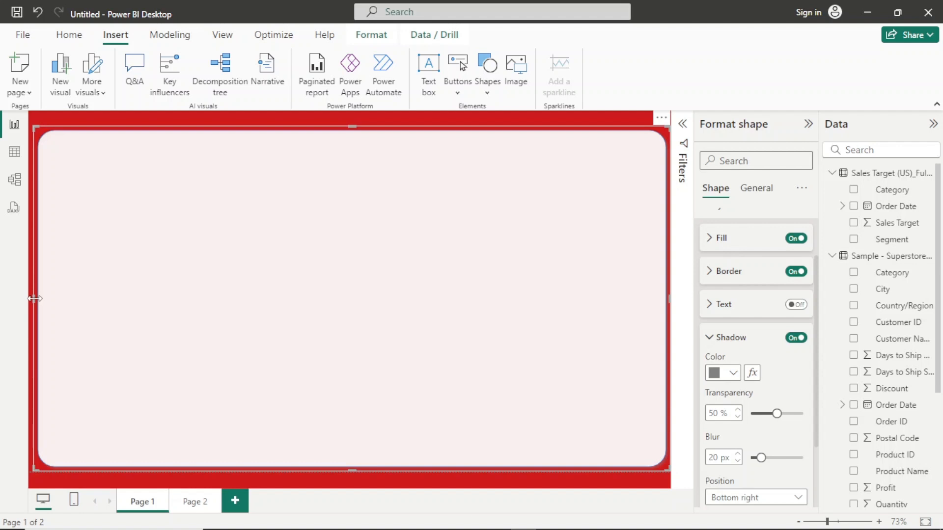
- Extend the rounded rectangle's left side to the page's left edge
{"action": "left_click_drag", "start_coordinate": [35, 299], "coordinate": [16, 299]}
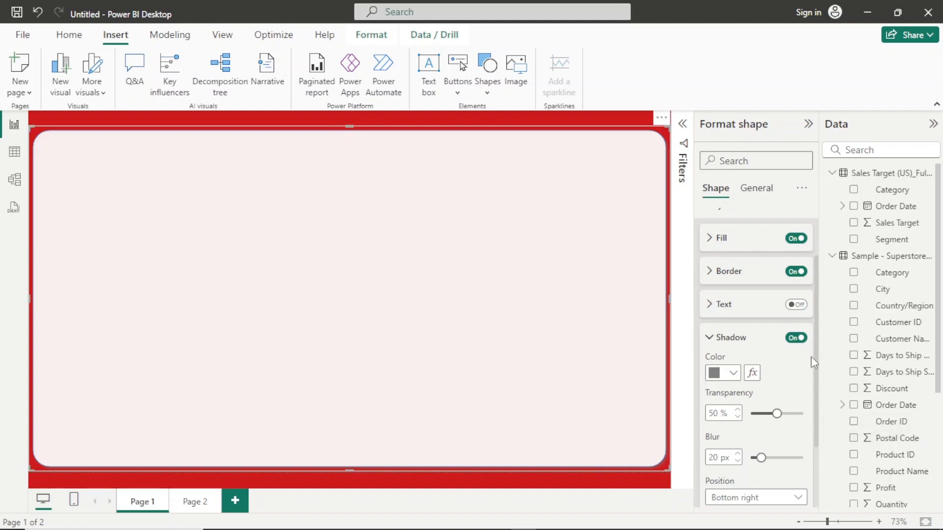
{"action": "scroll", "coordinate": [814, 323], "scroll_direction": "down", "scroll_amount": 2}
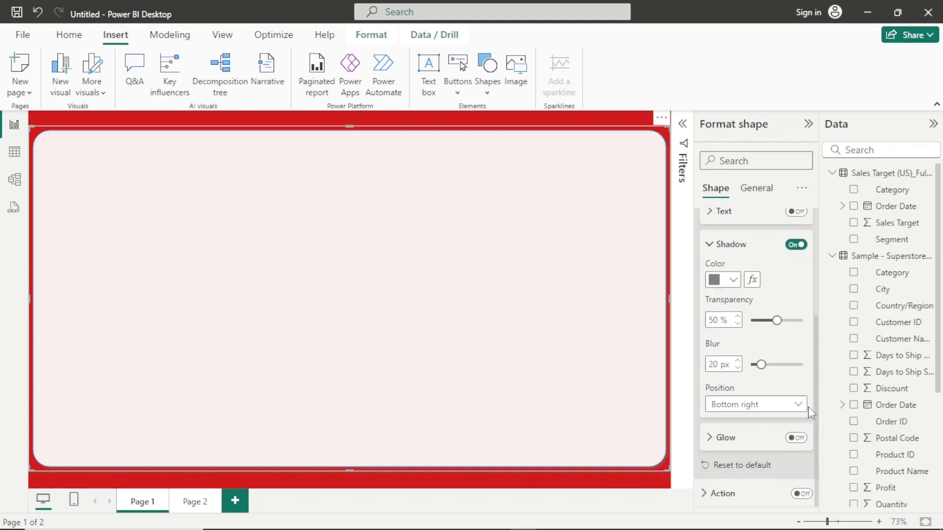
- Extend the rounded rectangle's upper edge slightly towards the top of the page
{"action": "scroll", "coordinate": [812, 363], "scroll_direction": "up", "scroll_amount": 4}
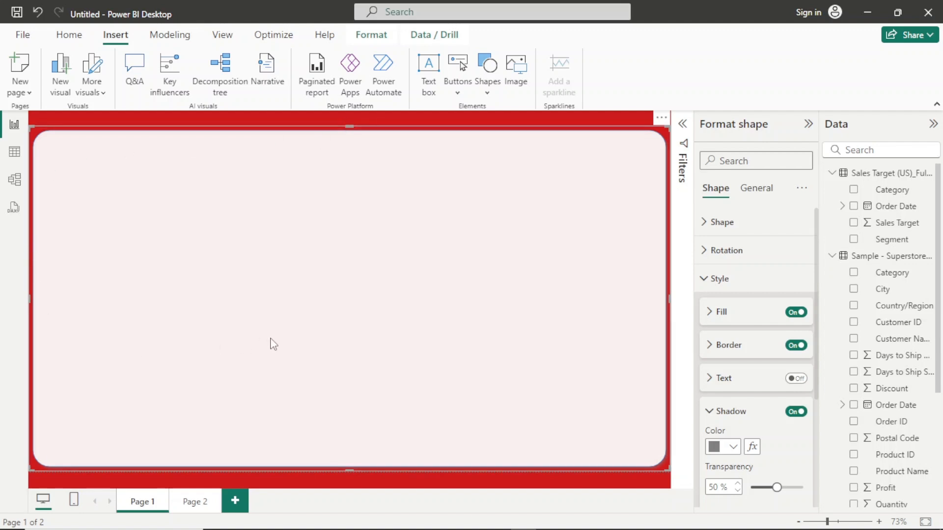
{"action": "left_click", "coordinate": [287, 118]}
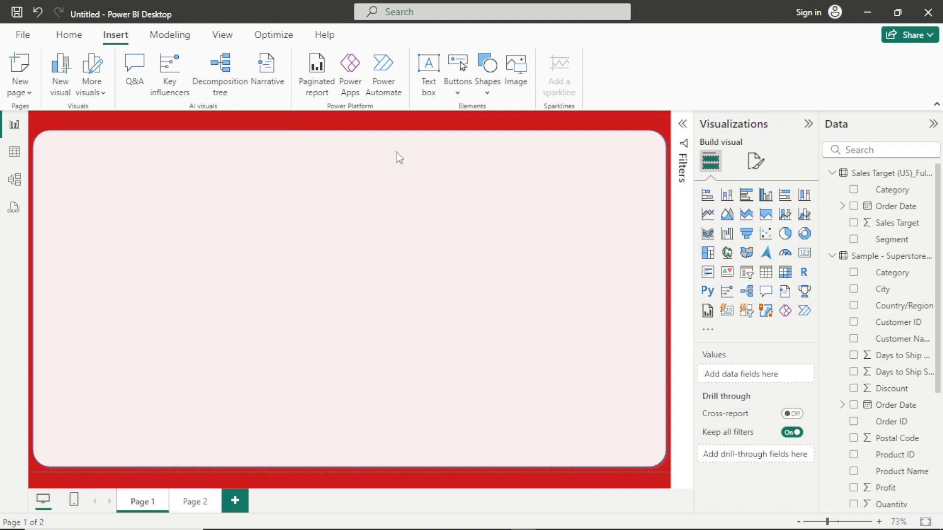
{"action": "left_click", "coordinate": [358, 136]}
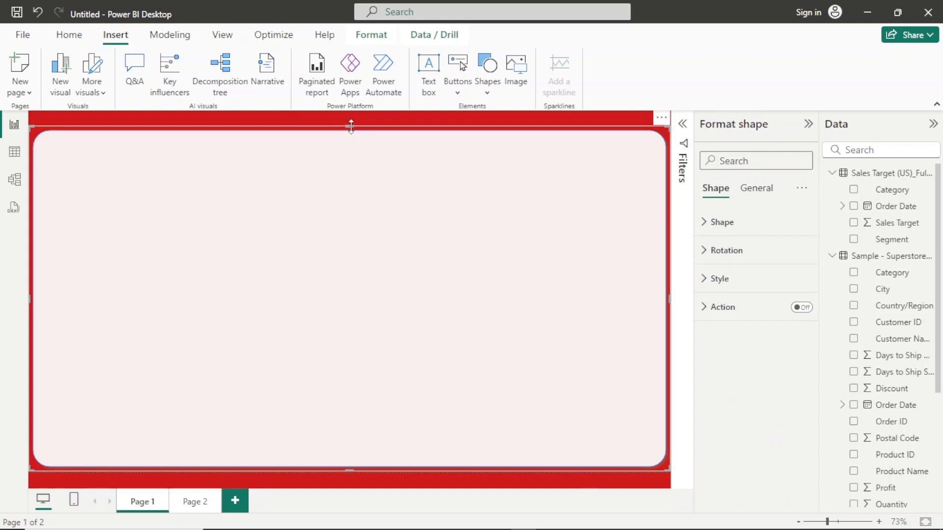
{"action": "left_click_drag", "start_coordinate": [350, 127], "coordinate": [350, 122]}
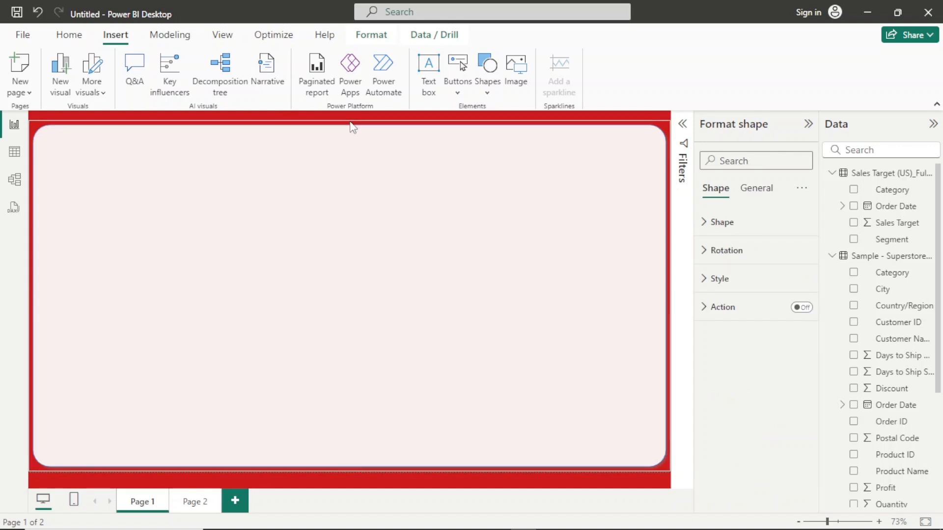
- Insert a text box, reshape it into a wide, low strip and move it to the top of the background panel
{"action": "left_click", "coordinate": [70, 36]}
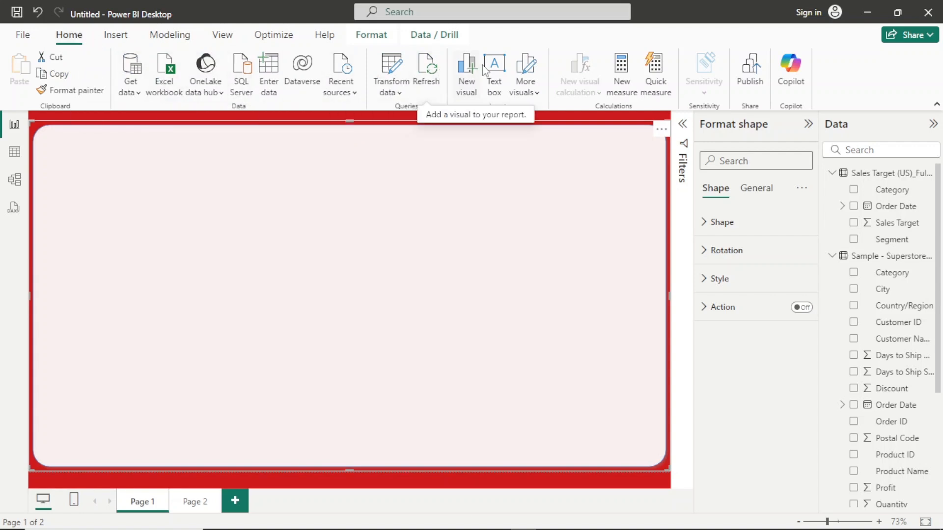
{"action": "left_click", "coordinate": [504, 71]}
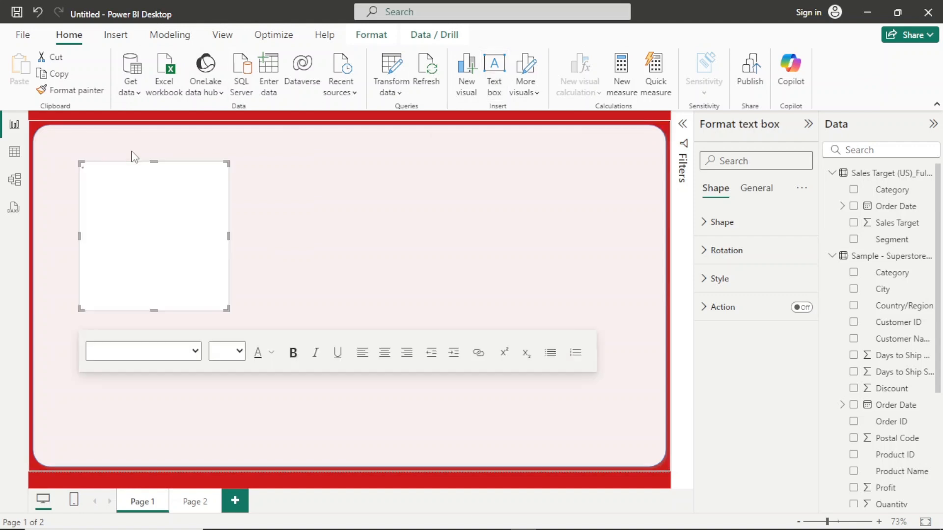
{"action": "left_click_drag", "start_coordinate": [152, 311], "coordinate": [170, 204]}
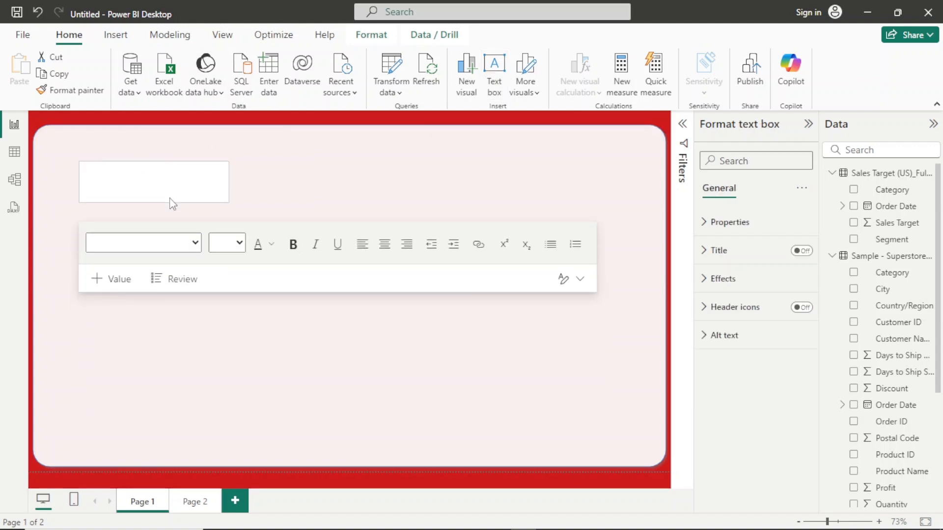
{"action": "left_click_drag", "start_coordinate": [227, 188], "coordinate": [580, 180]}
{"action": "left_click", "coordinate": [410, 164]}
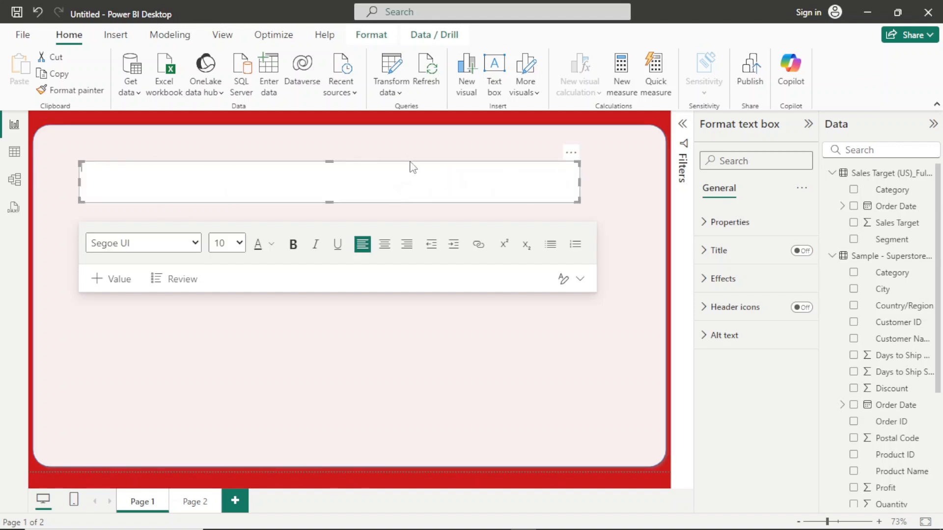
{"action": "left_click_drag", "start_coordinate": [572, 151], "coordinate": [596, 131]}
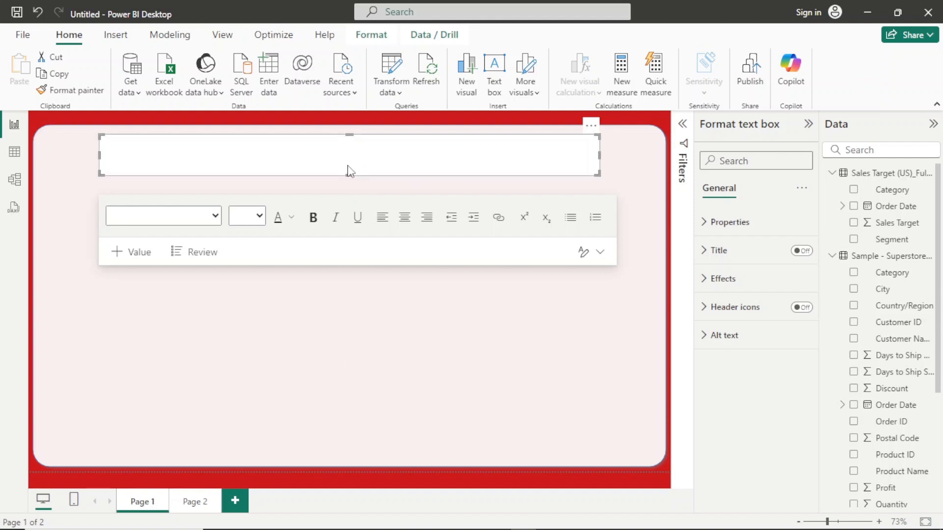
{"action": "left_click_drag", "start_coordinate": [349, 172], "coordinate": [348, 163]}
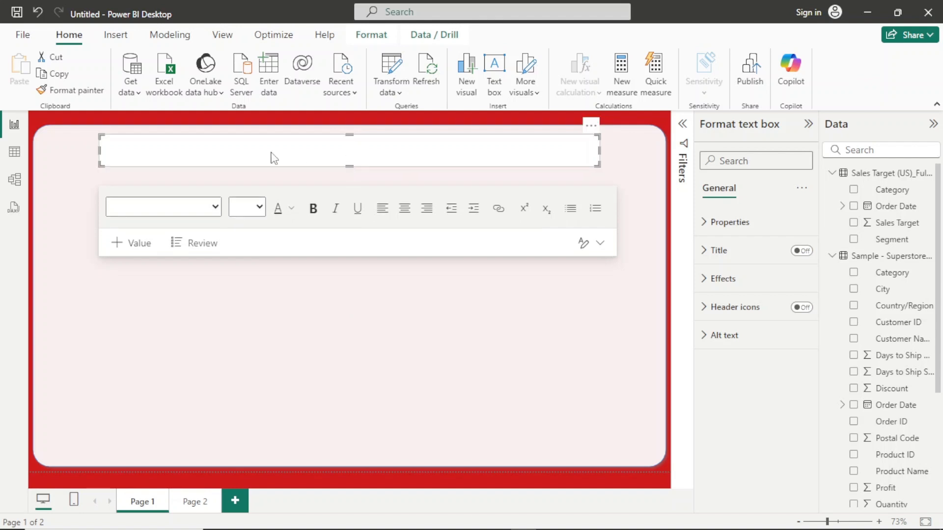
- Enter the report title "The SuperStore Revenue-Profit Comparison" in the text box at font size 20
{"action": "left_click", "coordinate": [189, 143]}
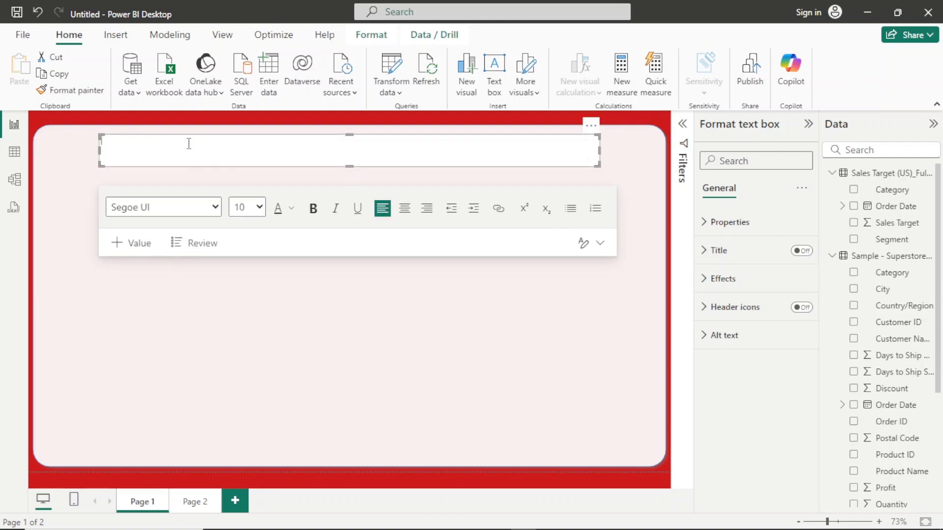
{"action": "left_click", "coordinate": [262, 207]}
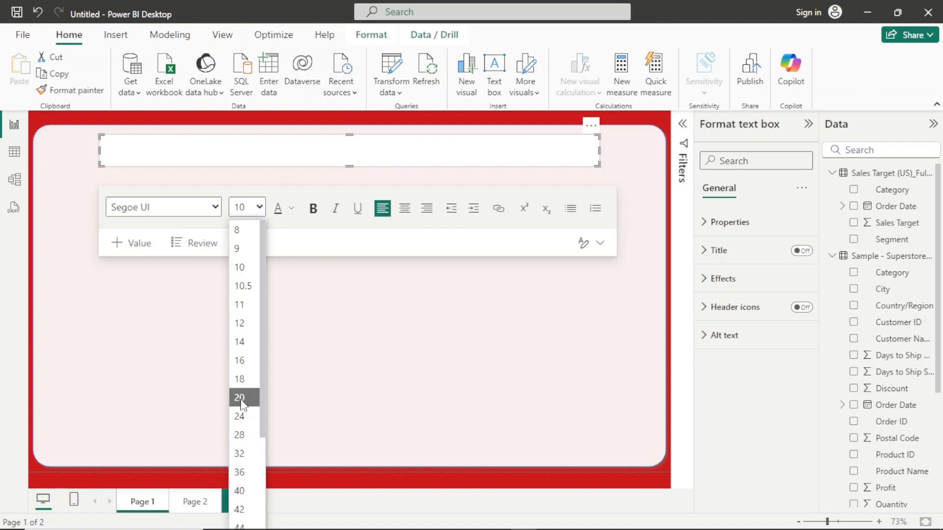
{"action": "left_click", "coordinate": [240, 397]}
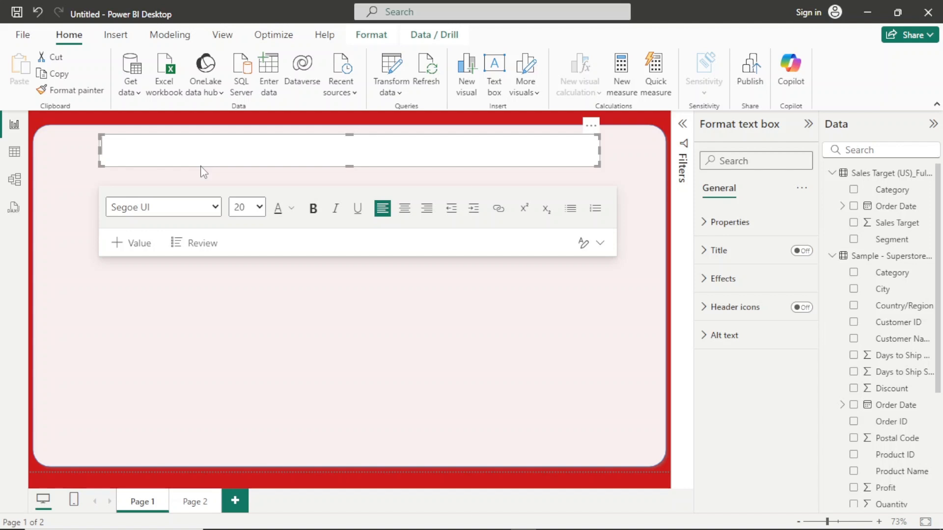
{"action": "type", "text": "SuperStore"}
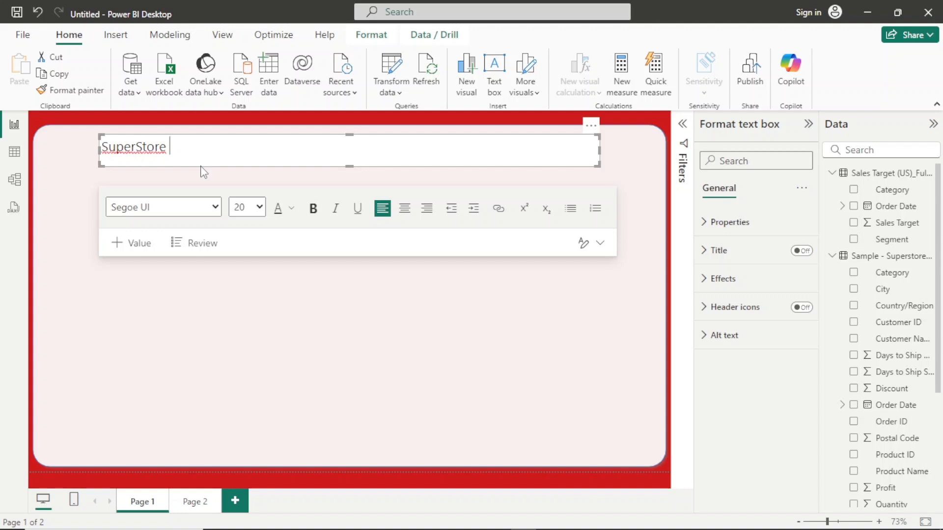
{"action": "key", "text": "ctrl+a"}
{"action": "type", "text": "The Sup"}
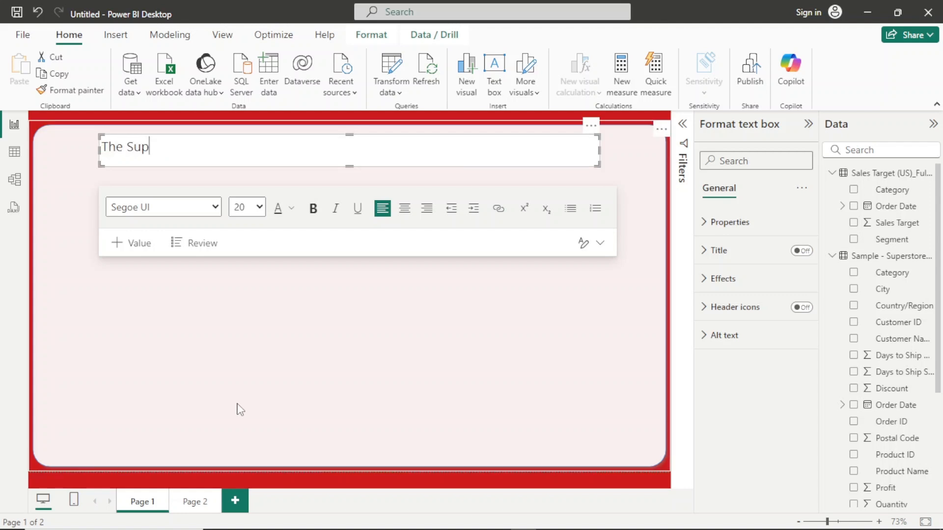
{"action": "type", "text": "erStore "}
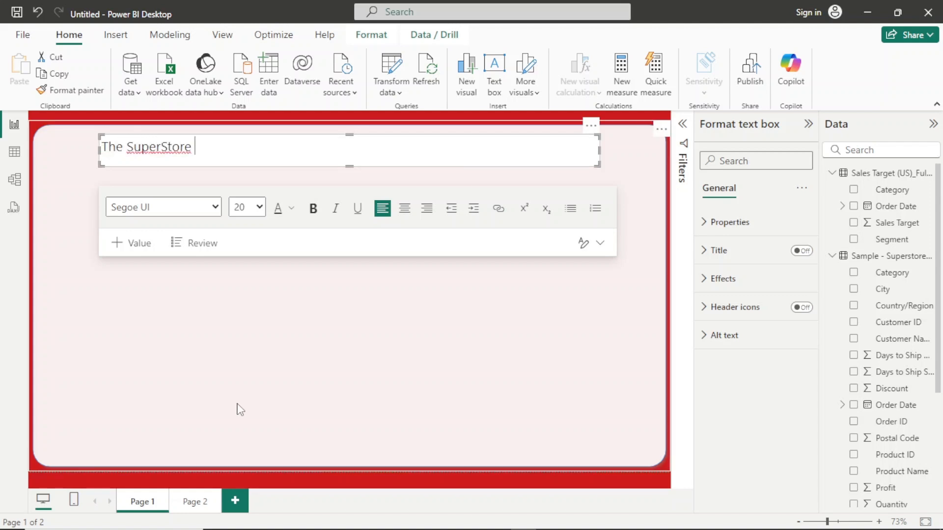
{"action": "type", "text": "Revenue"}
{"action": "type", "text": "-Proti"}
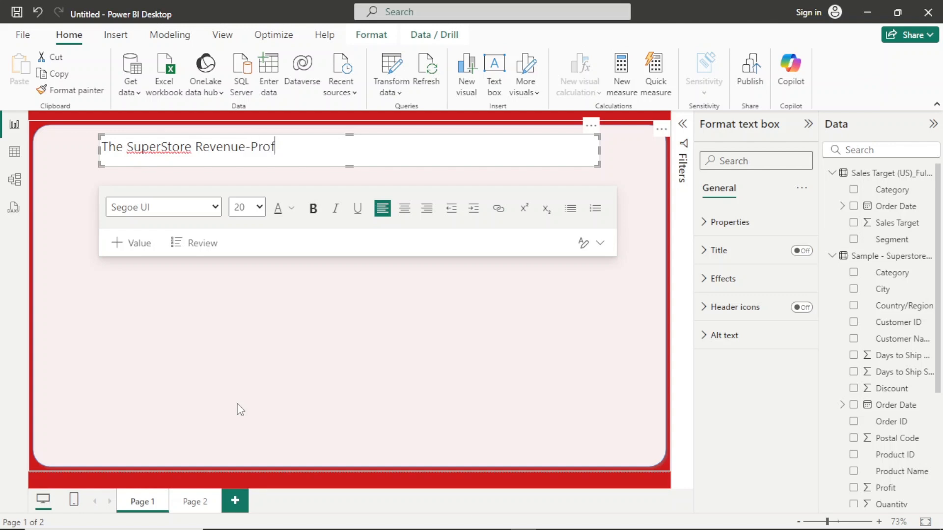
{"action": "type", "text": "it Comparison"}
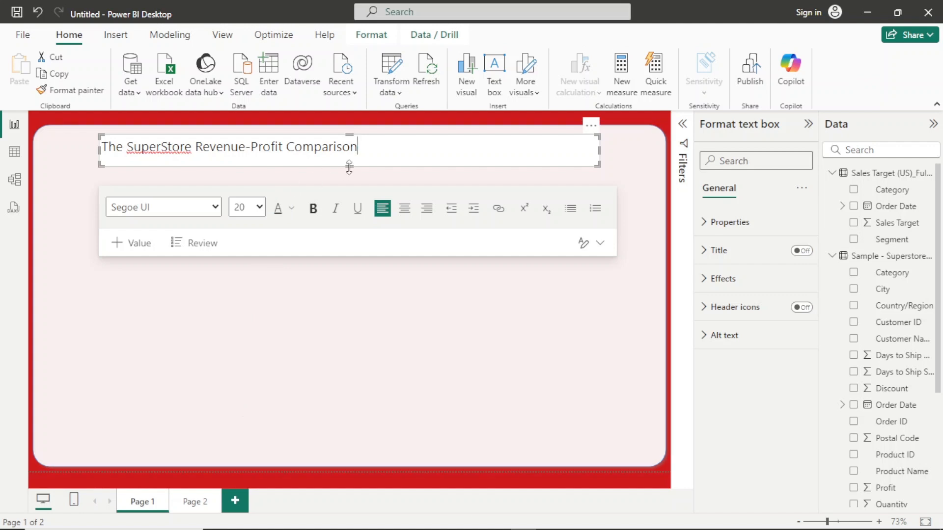
- Shrink the title text box to fit its text and centre it along the panel's upper edge
{"action": "left_click_drag", "start_coordinate": [349, 167], "coordinate": [349, 164]}
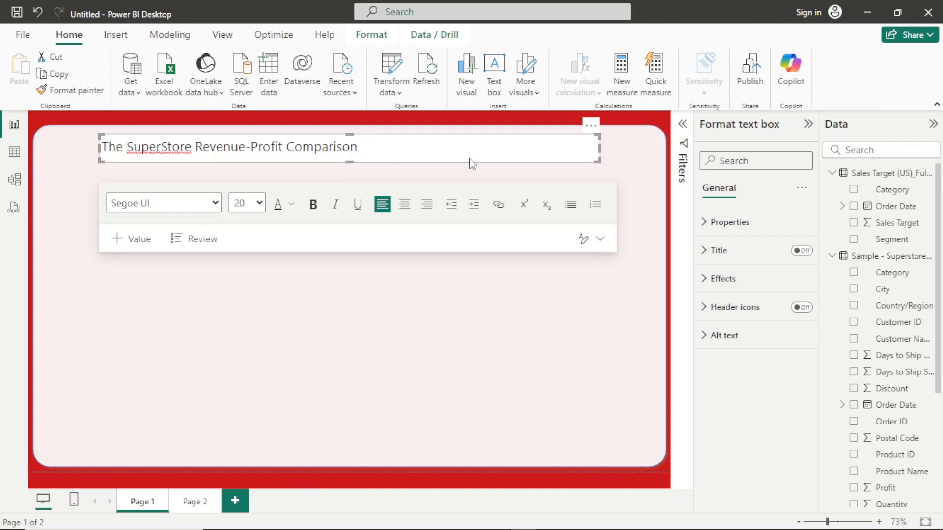
{"action": "left_click_drag", "start_coordinate": [598, 152], "coordinate": [364, 147]}
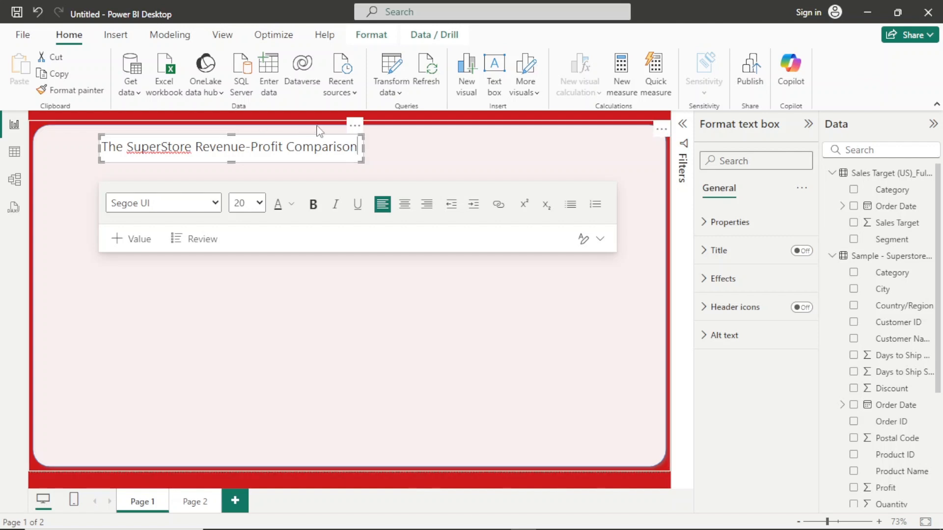
{"action": "left_click_drag", "start_coordinate": [356, 126], "coordinate": [469, 122]}
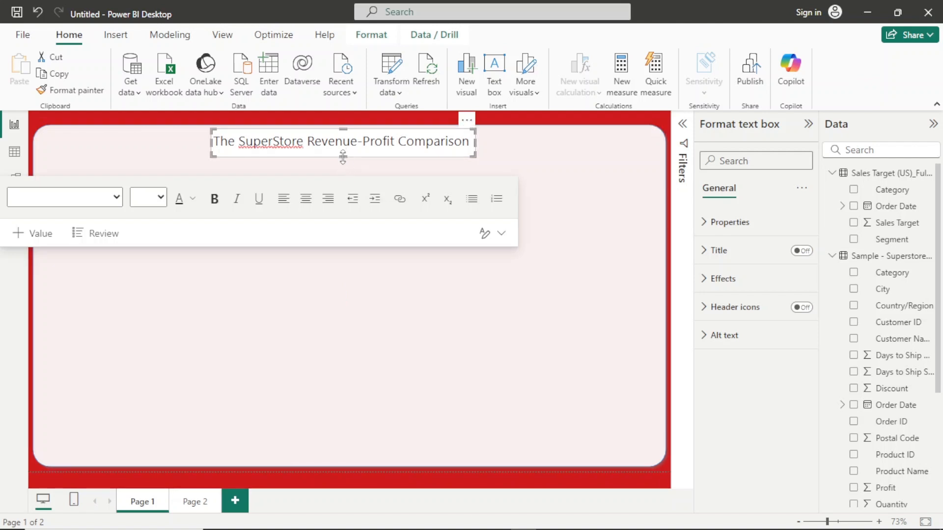
{"action": "mouse_move", "coordinate": [343, 158]}
{"action": "left_mouse_down"}
{"action": "mouse_move", "coordinate": [346, 172]}
{"action": "mouse_move", "coordinate": [427, 124]}
{"action": "mouse_move", "coordinate": [381, 175]}
{"action": "mouse_move", "coordinate": [344, 168]}
{"action": "mouse_move", "coordinate": [347, 161]}
{"action": "left_mouse_up"}
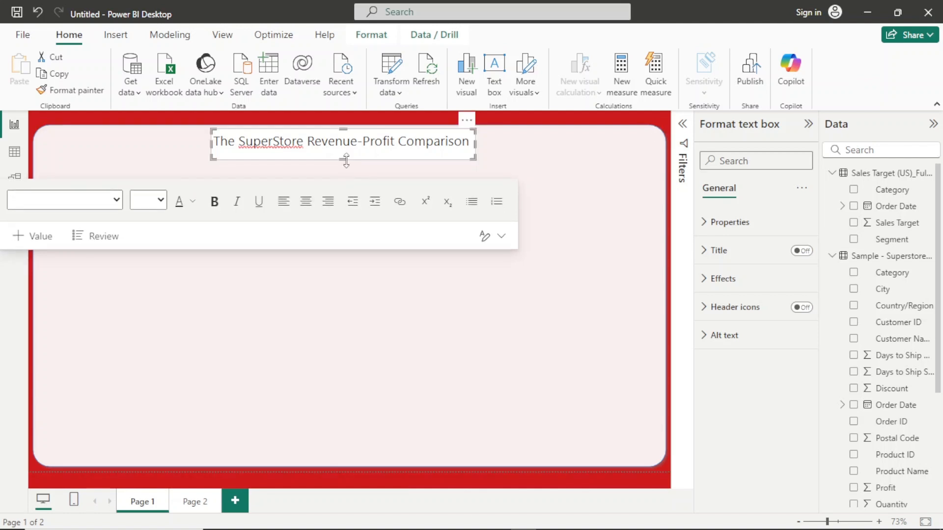
- Send the rounded background rectangle to the back, behind the title text box
{"action": "left_click", "coordinate": [169, 147]}
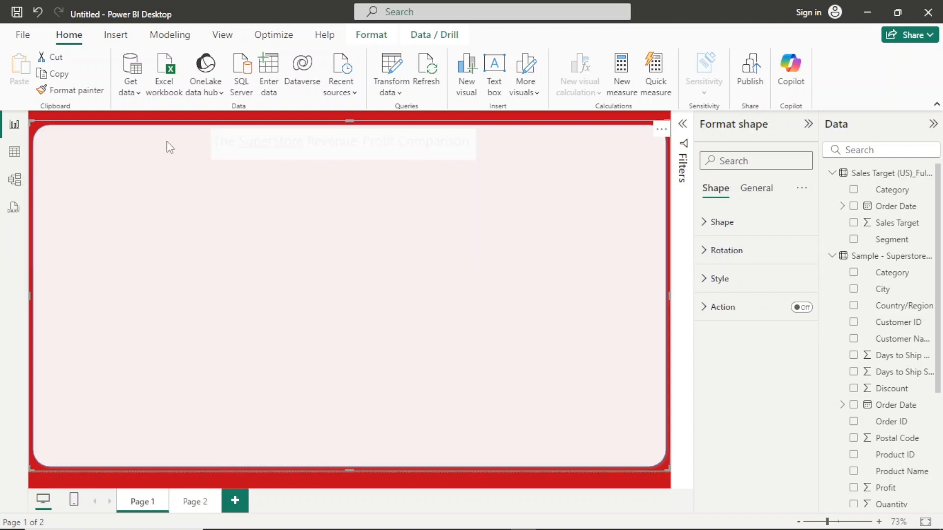
{"action": "right_click", "coordinate": [169, 147]}
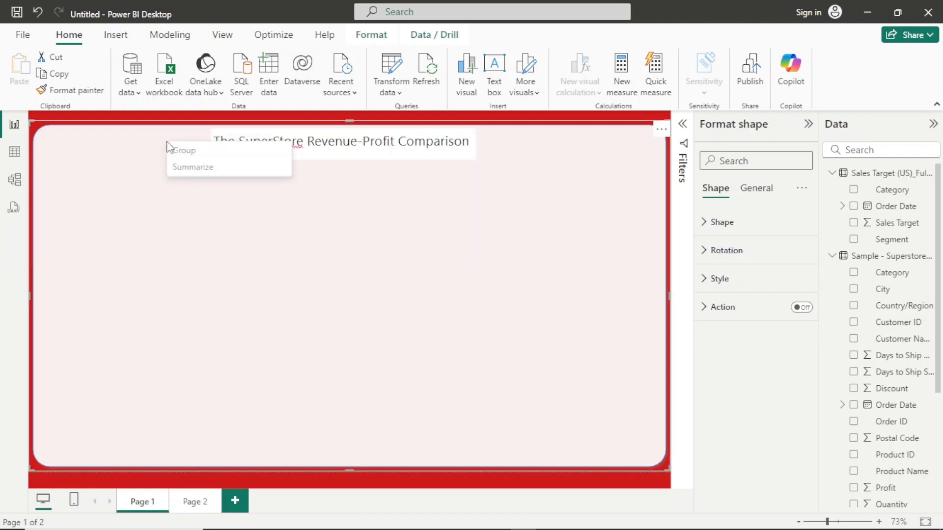
{"action": "left_click", "coordinate": [388, 40]}
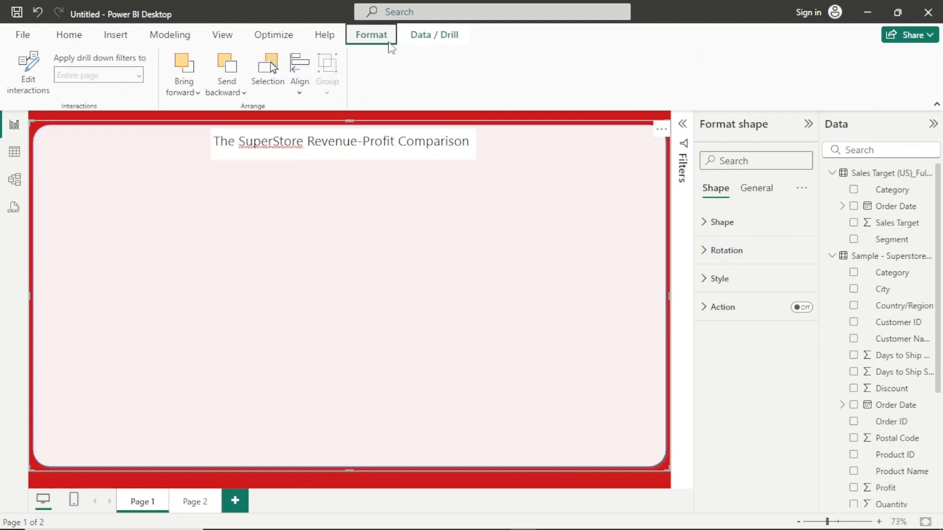
{"action": "left_click", "coordinate": [236, 99]}
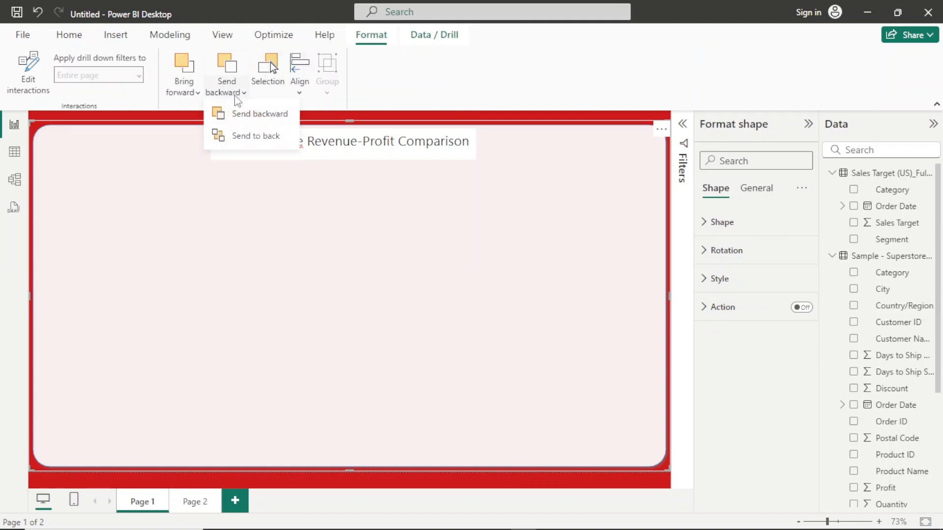
{"action": "left_click", "coordinate": [240, 138]}
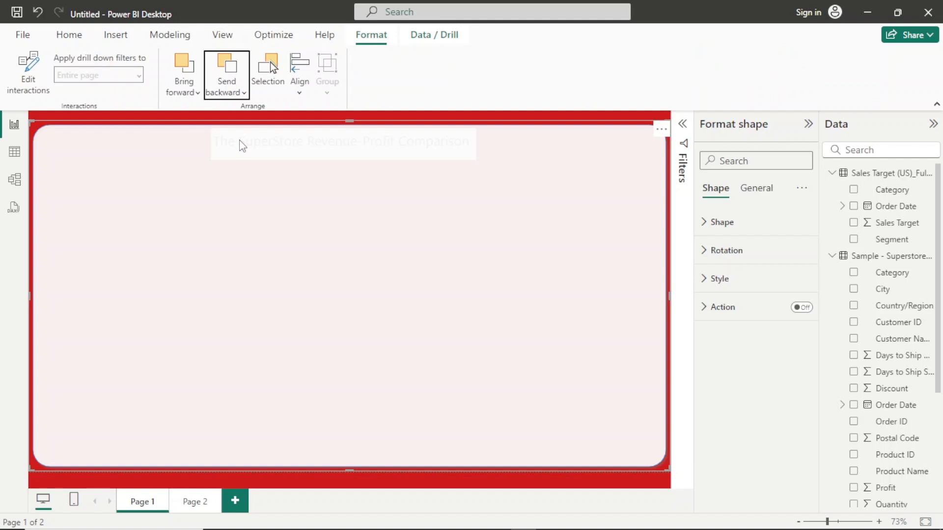
{"action": "left_click", "coordinate": [72, 122]}
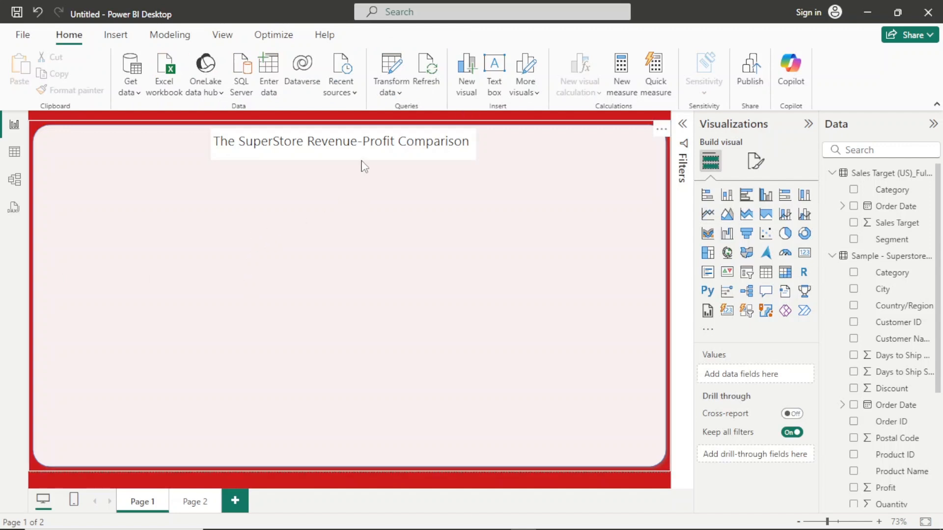
- Make the whole report title bold and widen its text box so the title fits on one line
{"action": "left_click", "coordinate": [438, 160]}
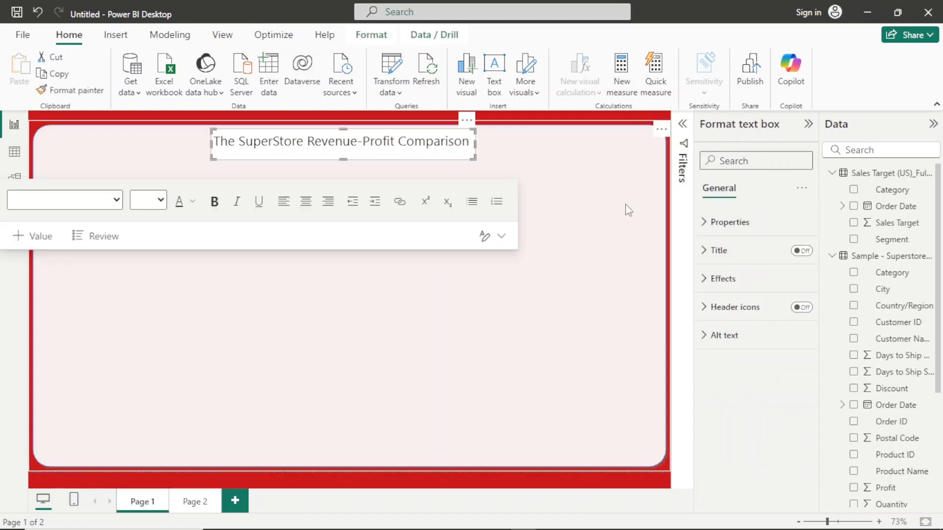
{"action": "left_click", "coordinate": [215, 201]}
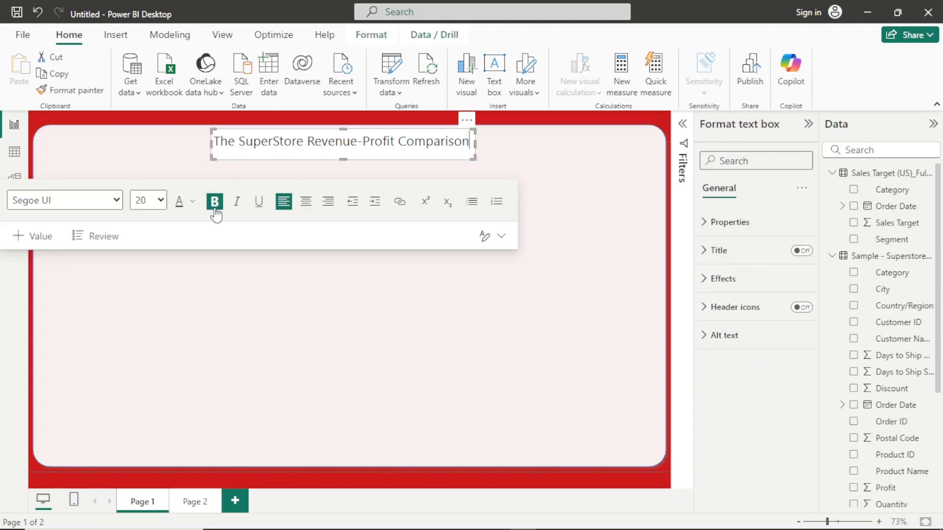
{"action": "left_click", "coordinate": [469, 141]}
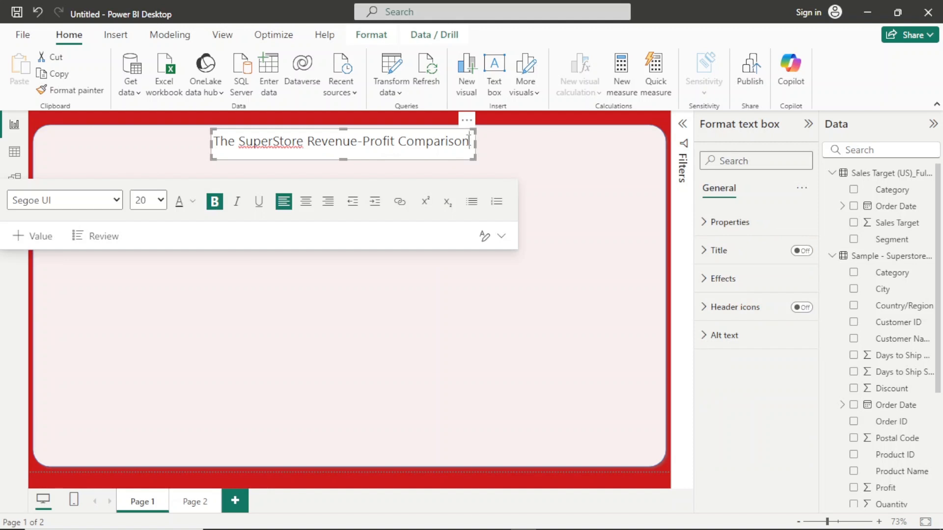
{"action": "left_click_drag", "start_coordinate": [447, 139], "coordinate": [216, 152]}
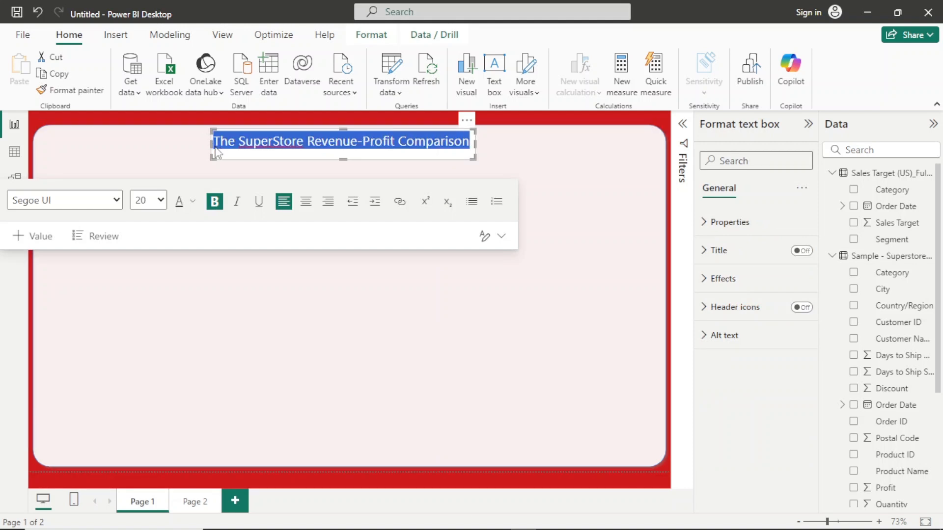
{"action": "left_click", "coordinate": [215, 201]}
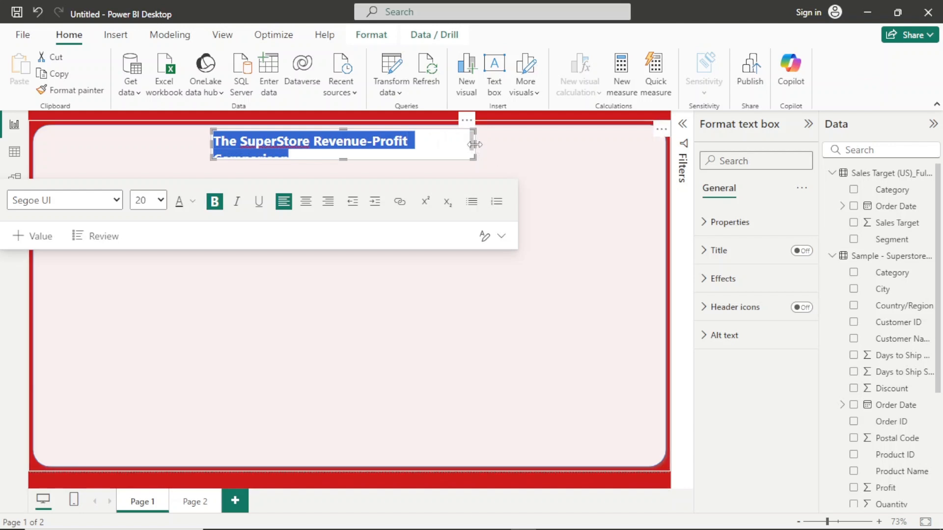
{"action": "left_click_drag", "start_coordinate": [475, 145], "coordinate": [526, 149]}
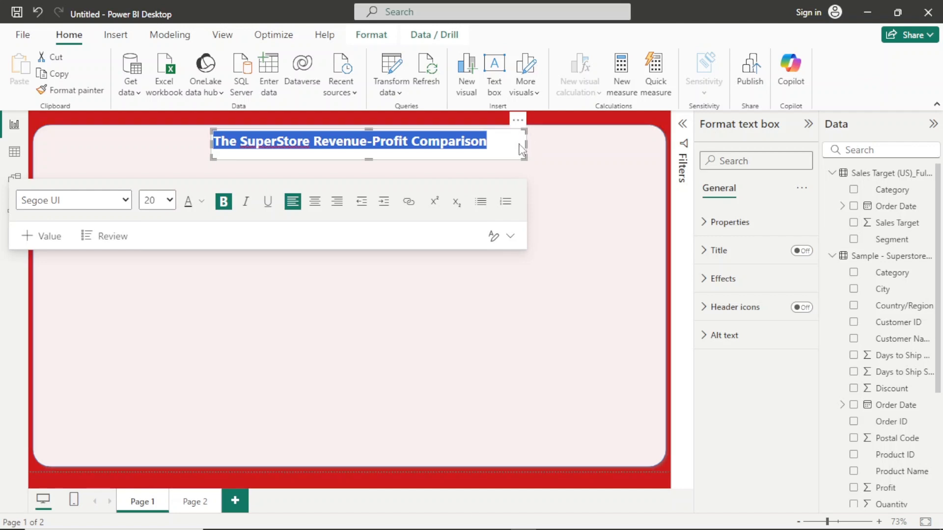
{"action": "left_click_drag", "start_coordinate": [527, 147], "coordinate": [511, 149]}
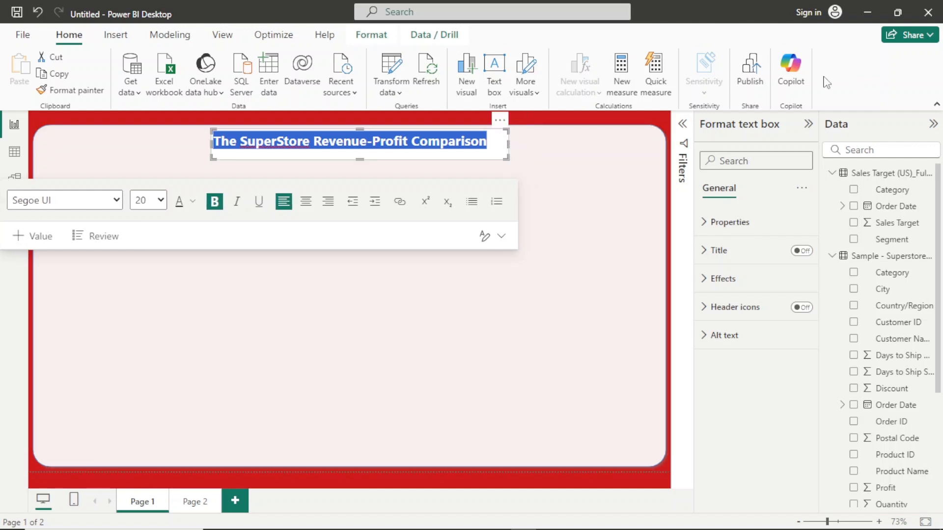
- Set the report title text box's background transparency to 100%
{"action": "left_click", "coordinate": [740, 227]}
{"action": "left_click", "coordinate": [741, 231]}
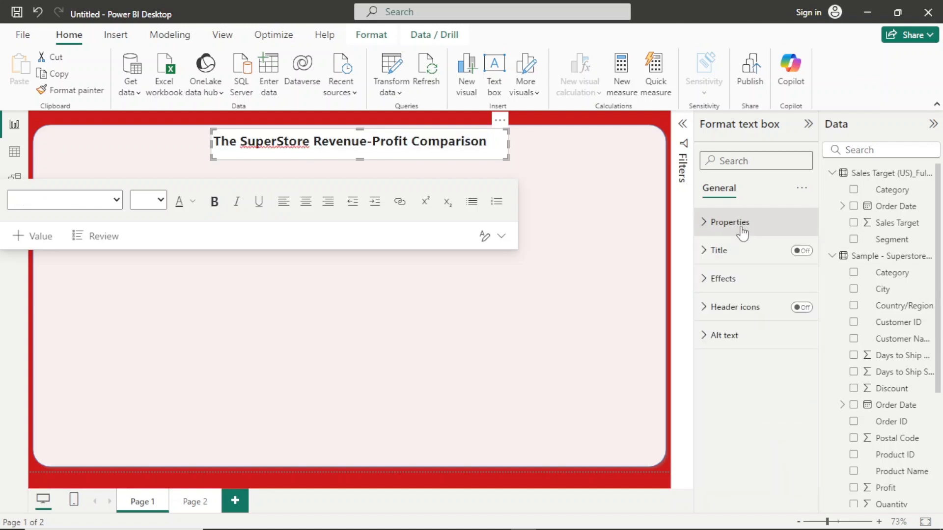
{"action": "left_click", "coordinate": [739, 280]}
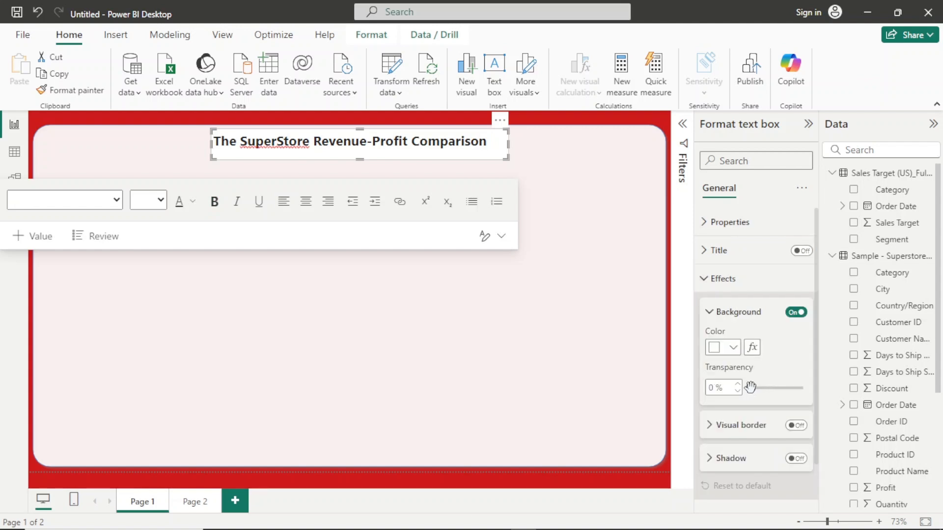
{"action": "left_click_drag", "start_coordinate": [749, 388], "coordinate": [825, 400]}
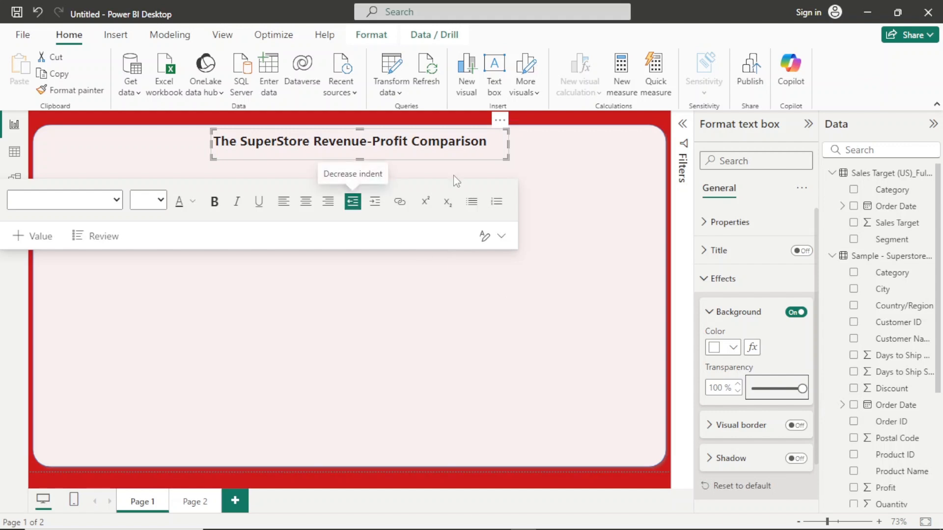
{"action": "left_click", "coordinate": [548, 191]}
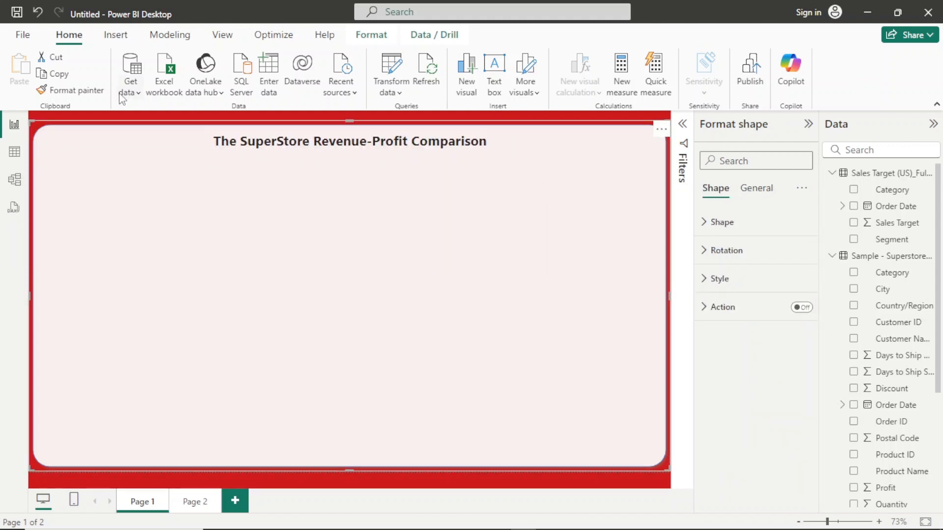
{"action": "left_click", "coordinate": [99, 121]}
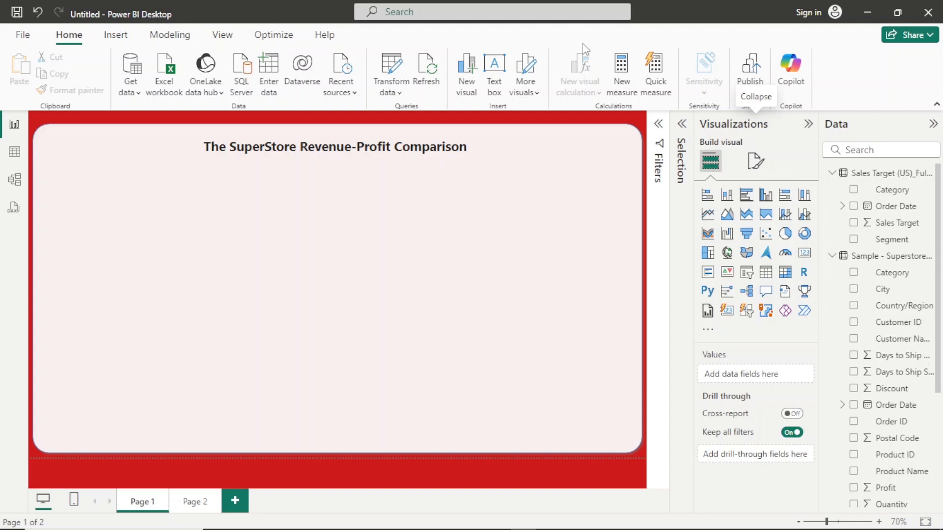
- Insert a new text box and shrink it to a short strip just below the title near the panel's left edge
{"action": "left_click", "coordinate": [494, 61]}
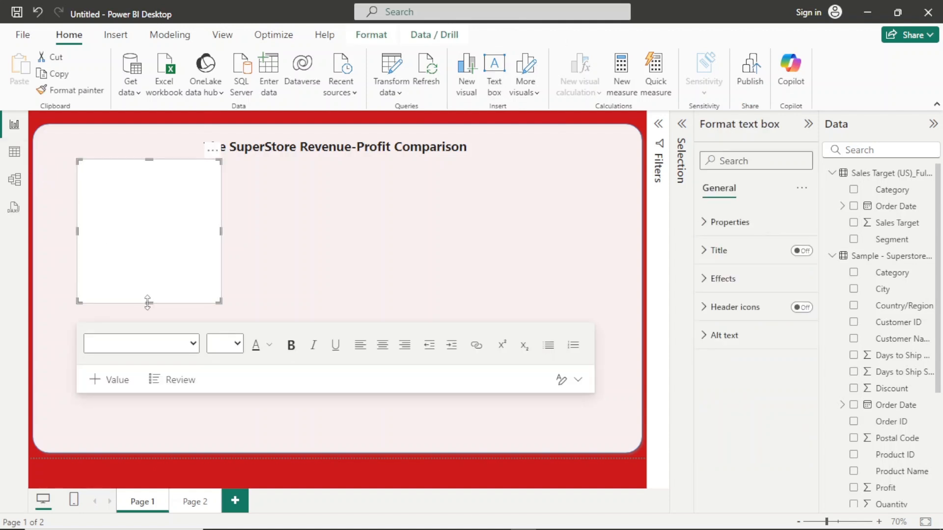
{"action": "left_click_drag", "start_coordinate": [147, 303], "coordinate": [139, 181]}
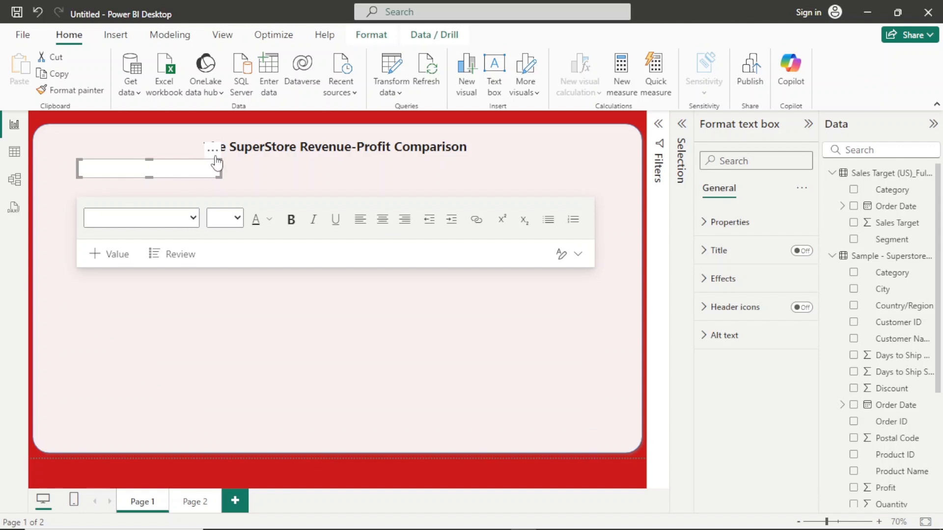
{"action": "left_click_drag", "start_coordinate": [168, 172], "coordinate": [187, 162]}
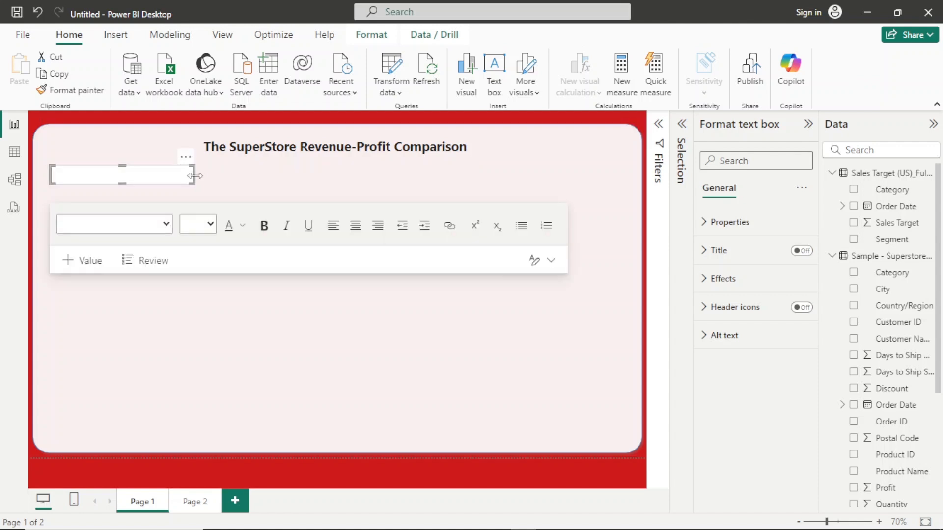
{"action": "left_click", "coordinate": [191, 182]}
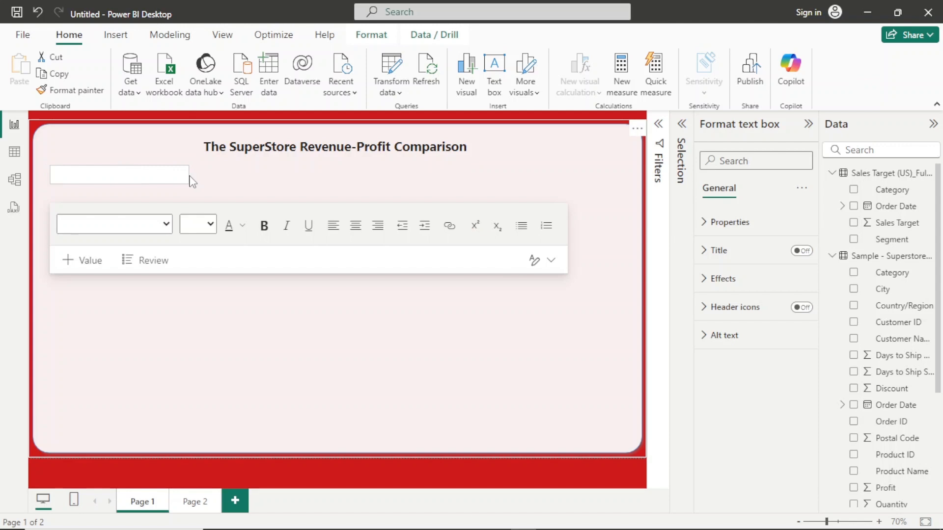
{"action": "left_click_drag", "start_coordinate": [189, 176], "coordinate": [145, 176]}
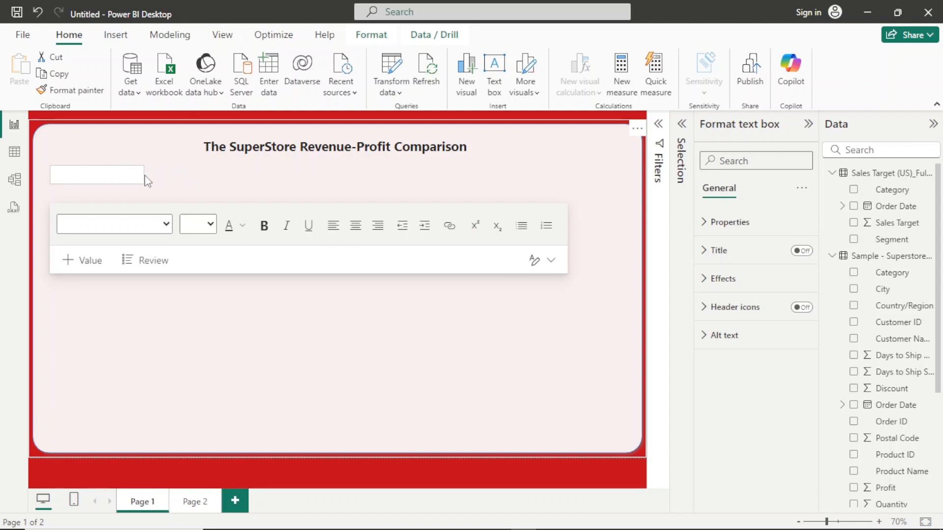
- Enter "Revenue" as the text of the new small text box
{"action": "left_click", "coordinate": [74, 173]}
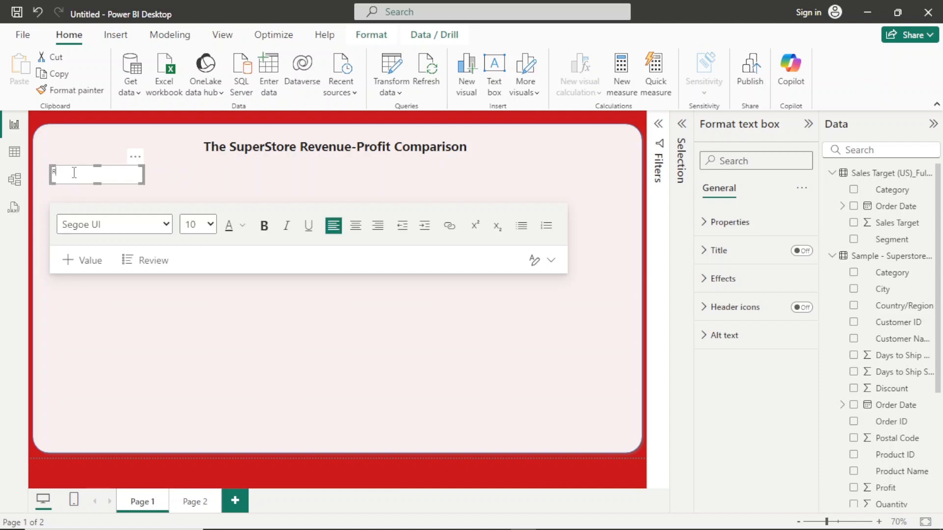
{"action": "type", "text": "Rvene"}
{"action": "key", "text": "BackSpace"}
{"action": "key", "text": "BackSpace"}
{"action": "key", "text": "BackSpace"}
{"action": "type", "text": "venue"}
- Set the whole "Revenue" text to font size 12
{"action": "left_click_drag", "start_coordinate": [86, 175], "coordinate": [45, 179]}
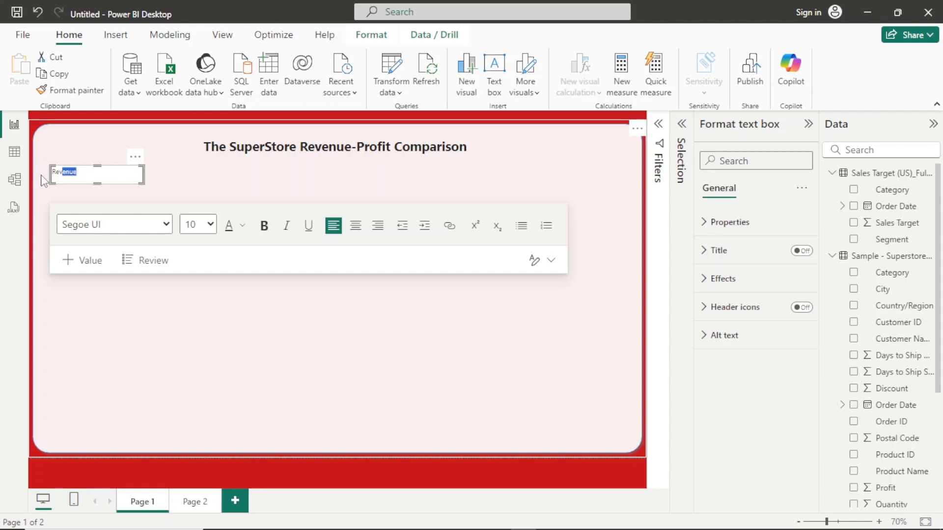
{"action": "left_click", "coordinate": [74, 176]}
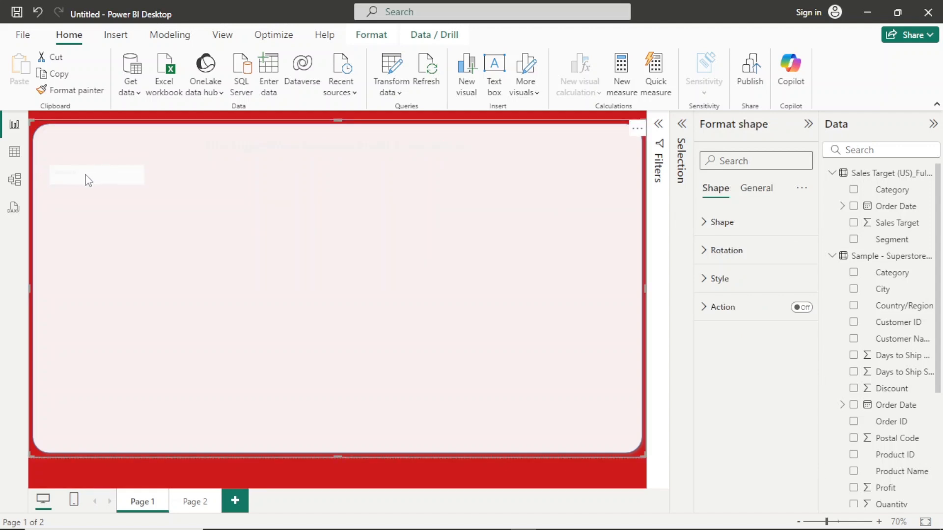
{"action": "left_click", "coordinate": [111, 474]}
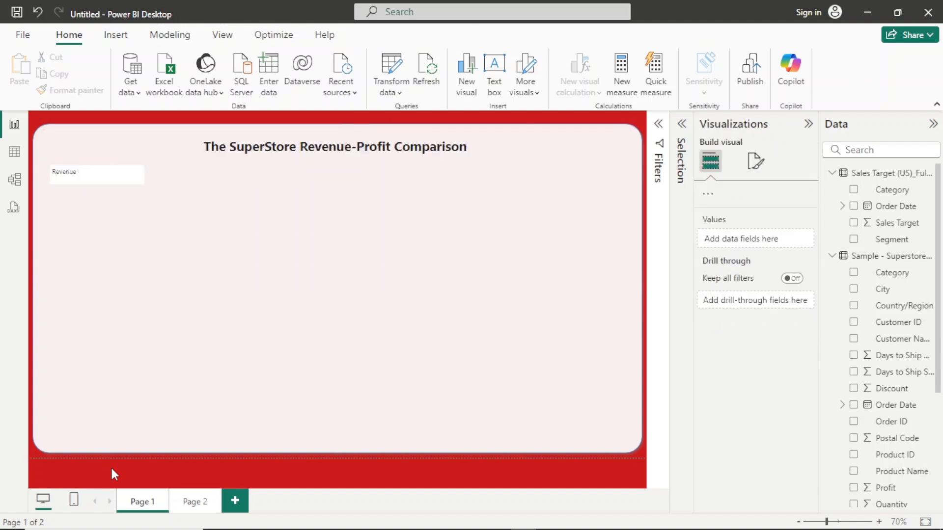
{"action": "left_click", "coordinate": [109, 174]}
{"action": "double_click", "coordinate": [109, 174]}
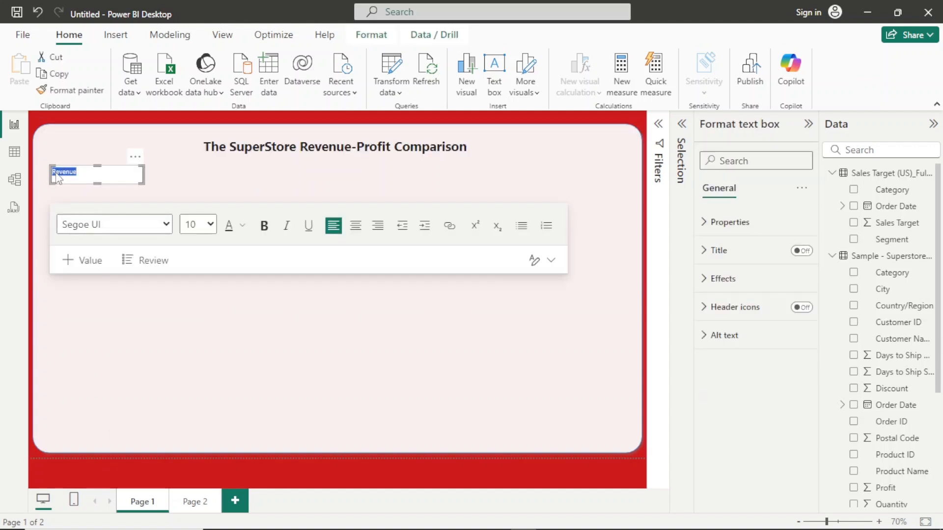
{"action": "left_click", "coordinate": [208, 224]}
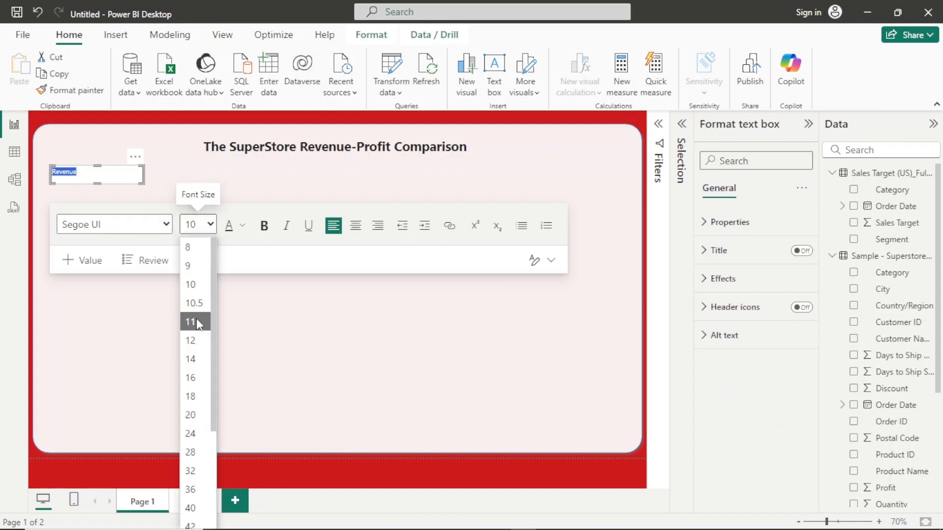
{"action": "left_click", "coordinate": [199, 323]}
{"action": "left_click", "coordinate": [210, 225]}
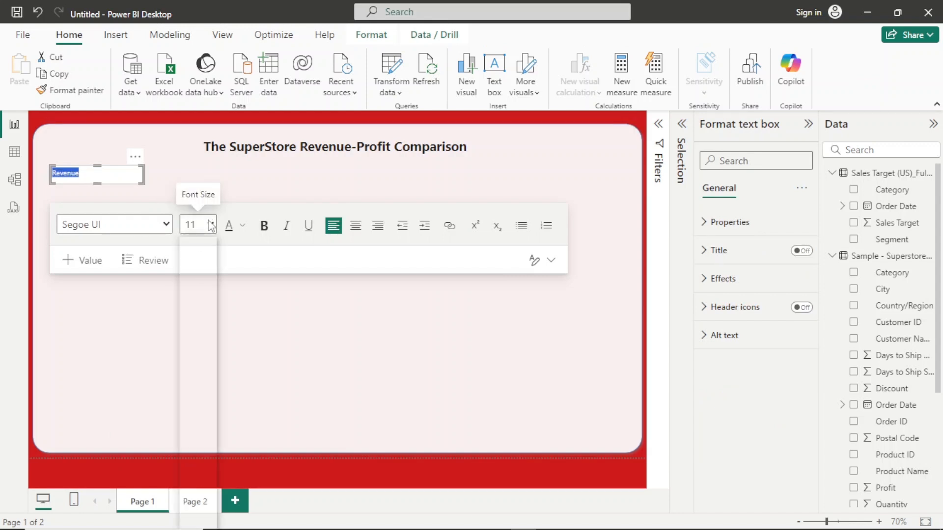
{"action": "left_click", "coordinate": [194, 338]}
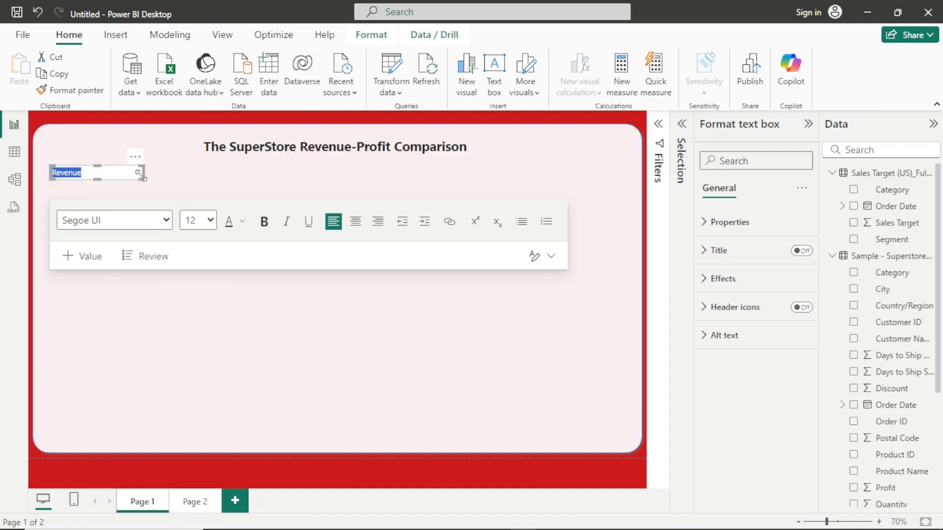
- Make the "Revenue" label bold and narrow its text box to fit the word closely
{"action": "left_click_drag", "start_coordinate": [144, 172], "coordinate": [83, 173]}
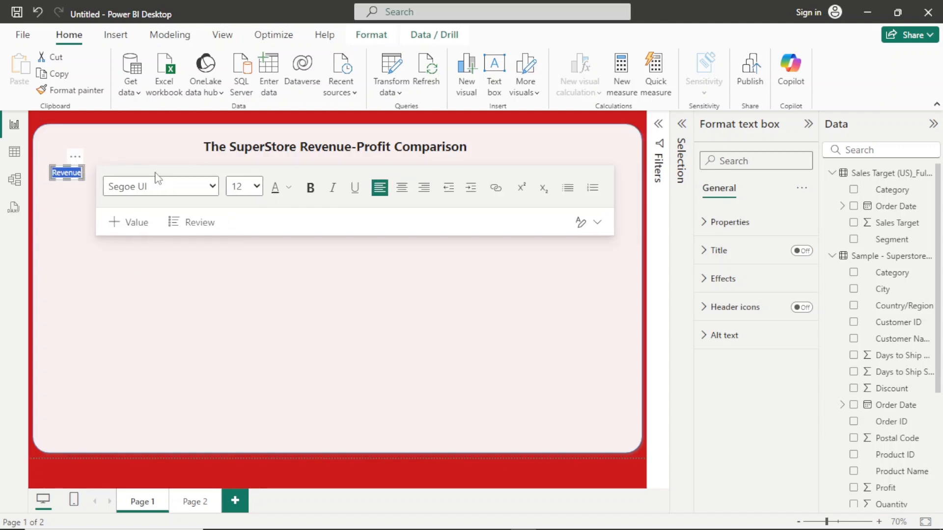
{"action": "left_click", "coordinate": [310, 191]}
{"action": "mouse_move", "coordinate": [84, 173]}
{"action": "left_mouse_down"}
{"action": "mouse_move", "coordinate": [107, 173]}
{"action": "mouse_move", "coordinate": [89, 173]}
{"action": "left_mouse_up"}
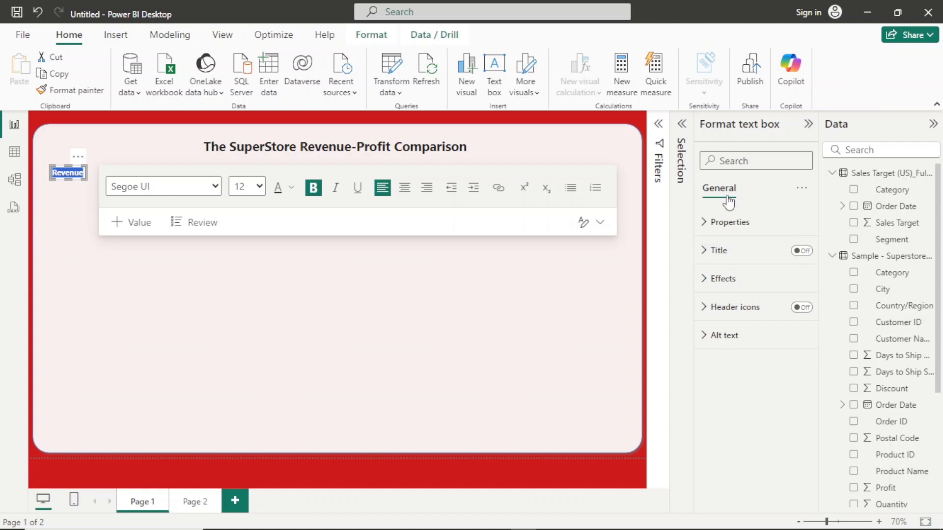
- Set the Revenue text box's background transparency to 100% and widen the box slightly so the word fits
{"action": "left_click", "coordinate": [750, 279]}
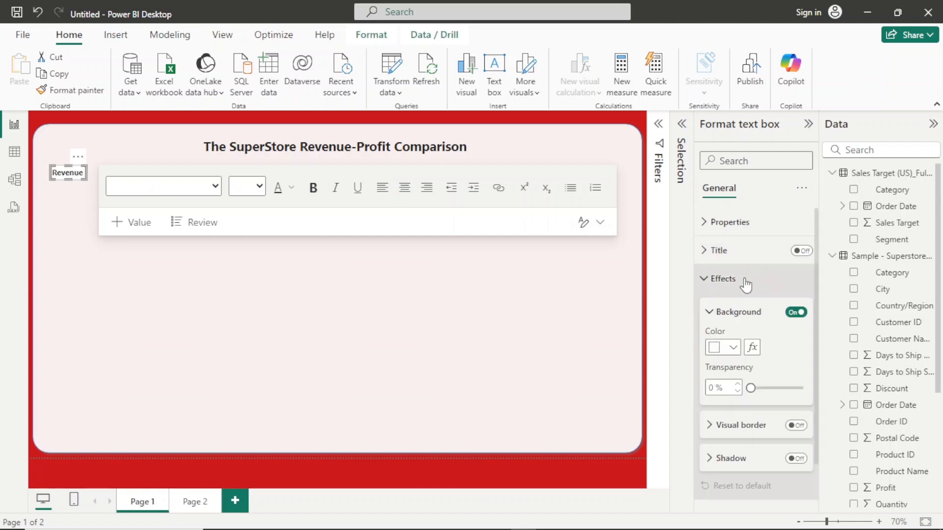
{"action": "left_click_drag", "start_coordinate": [750, 388], "coordinate": [806, 388]}
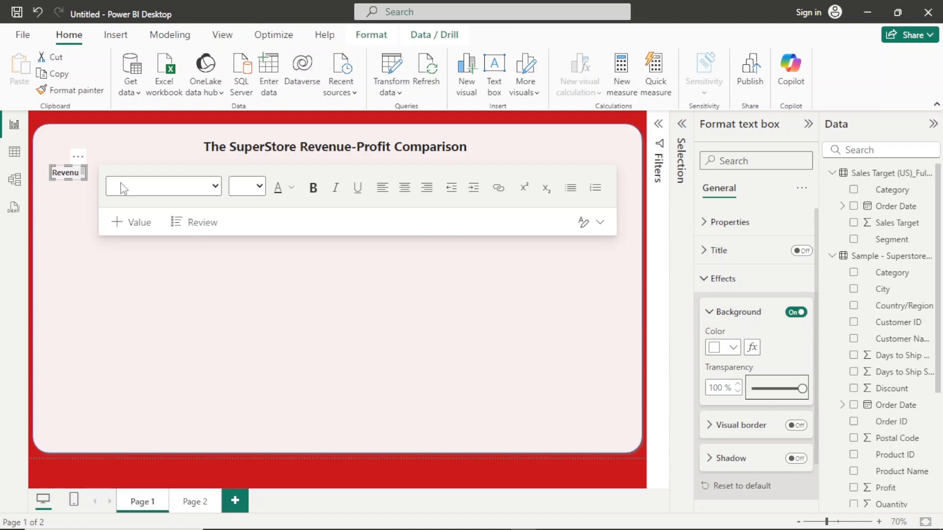
{"action": "mouse_move", "coordinate": [87, 169]}
{"action": "left_mouse_down"}
{"action": "mouse_move", "coordinate": [100, 175]}
{"action": "mouse_move", "coordinate": [93, 176]}
{"action": "left_mouse_up"}
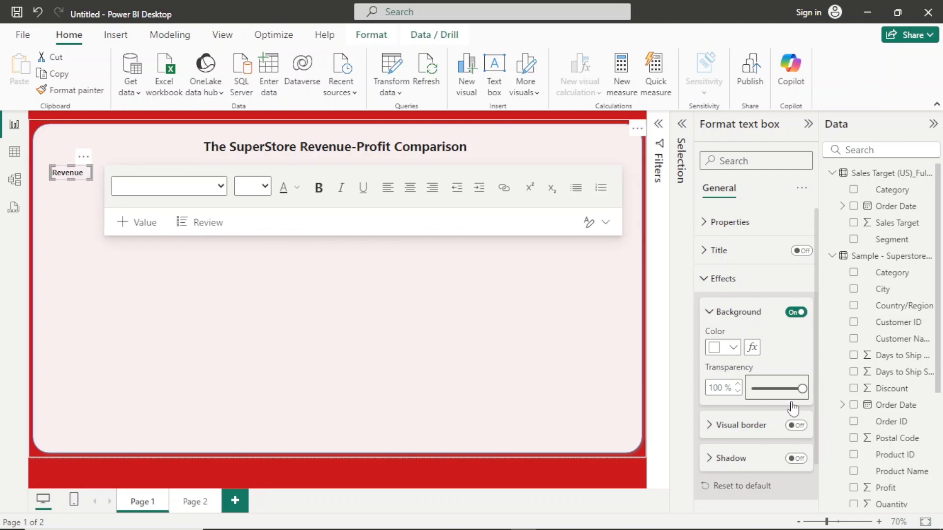
- Turn on the visual border and the shadow for the Revenue text box
{"action": "left_click", "coordinate": [792, 427]}
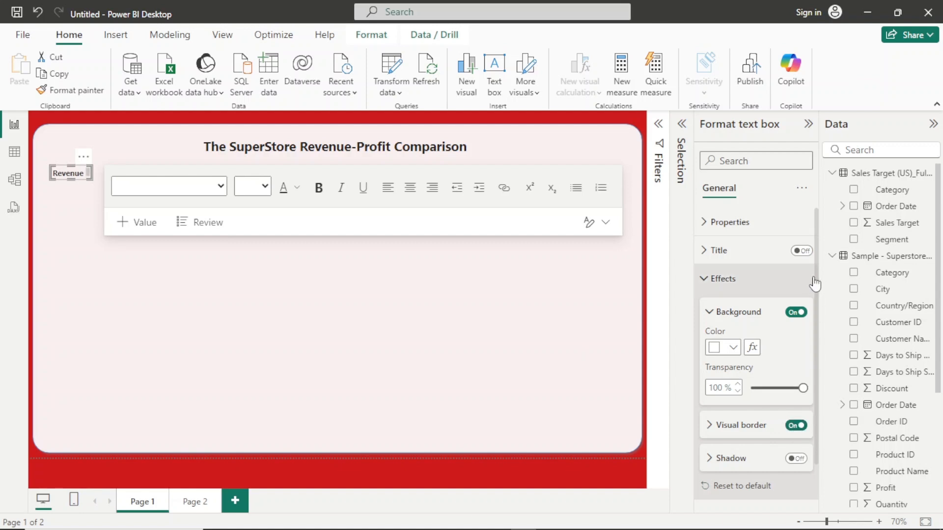
{"action": "scroll", "coordinate": [819, 292], "scroll_direction": "down", "scroll_amount": 1}
{"action": "scroll", "coordinate": [819, 294], "scroll_direction": "down", "scroll_amount": 2}
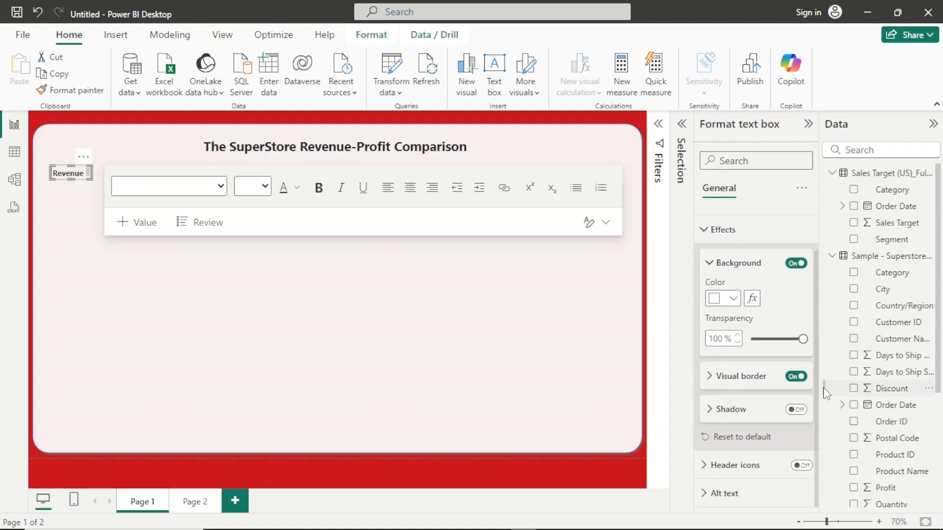
{"action": "left_click", "coordinate": [796, 409]}
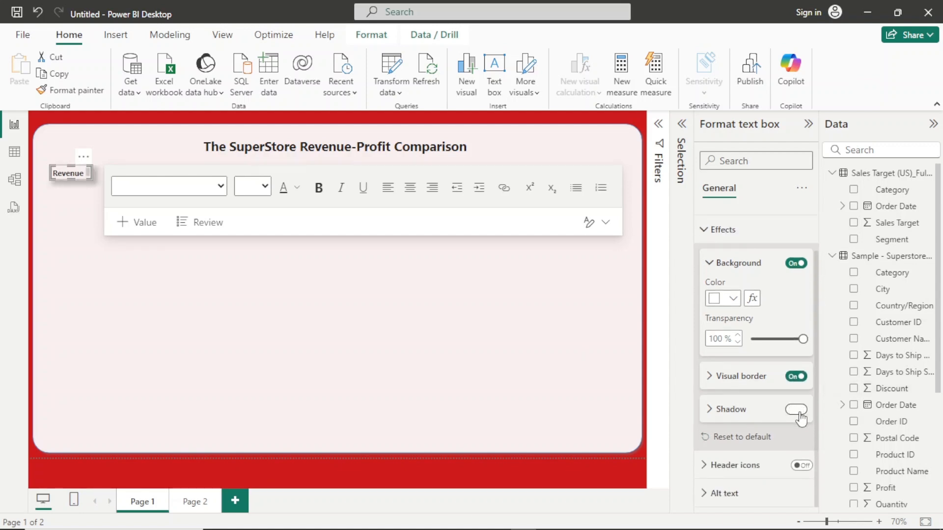
- Round the Revenue text box's border corners to 10 px and enlarge the box slightly
{"action": "left_click", "coordinate": [738, 388]}
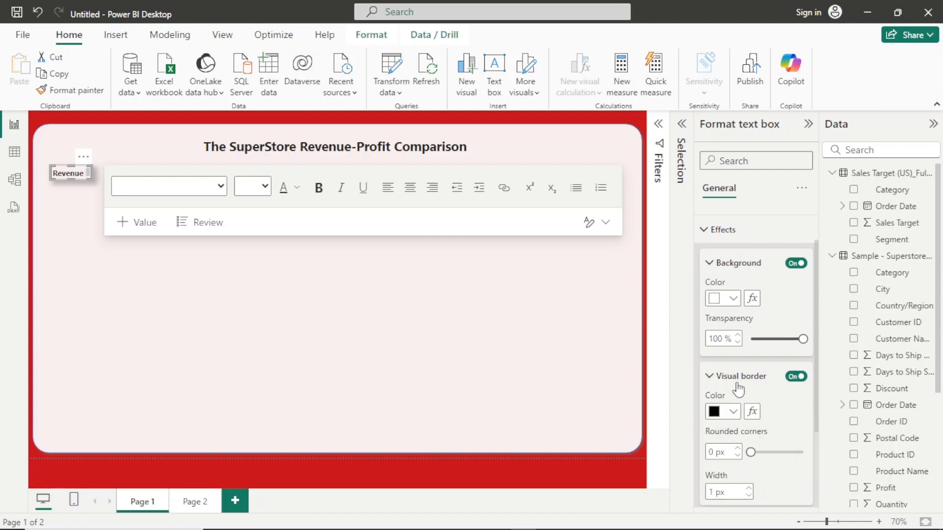
{"action": "left_click", "coordinate": [735, 416]}
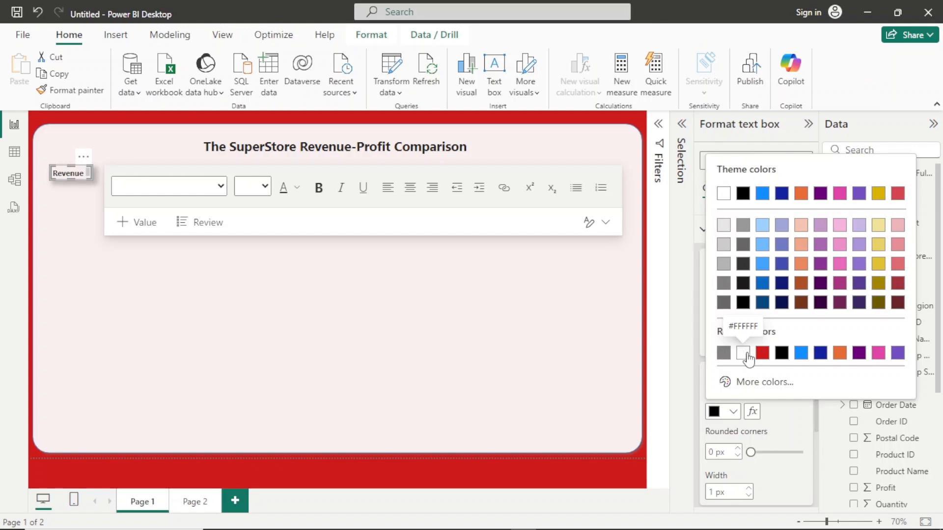
{"action": "left_click", "coordinate": [738, 449]}
{"action": "left_click", "coordinate": [738, 449]}
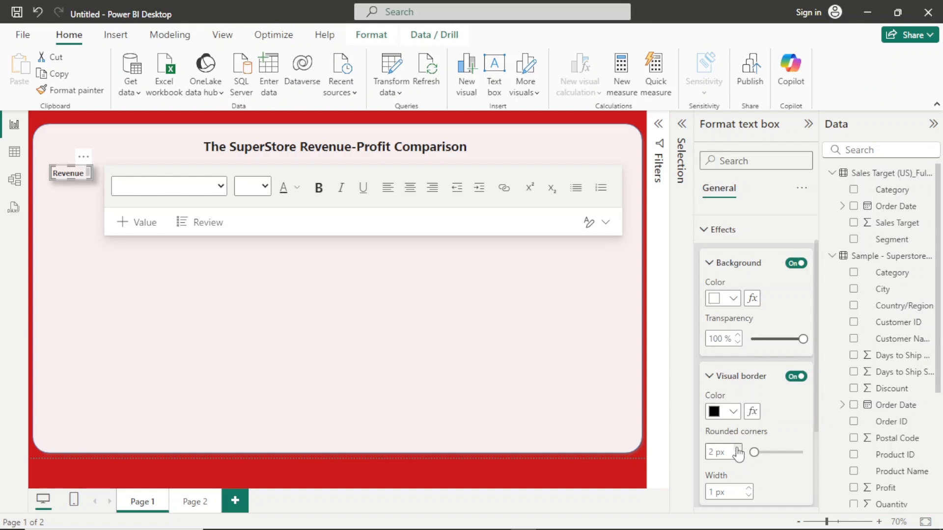
{"action": "left_click", "coordinate": [737, 449]}
{"action": "left_click", "coordinate": [738, 449]}
{"action": "left_click", "coordinate": [738, 450]}
{"action": "left_click", "coordinate": [738, 449]}
{"action": "left_click", "coordinate": [738, 449]}
{"action": "left_click", "coordinate": [738, 449]}
{"action": "left_click", "coordinate": [737, 450]}
{"action": "left_click", "coordinate": [738, 449]}
{"action": "left_click", "coordinate": [738, 449]}
{"action": "left_click", "coordinate": [738, 449]}
{"action": "left_click", "coordinate": [737, 455]}
{"action": "left_click_drag", "start_coordinate": [71, 180], "coordinate": [96, 175]}
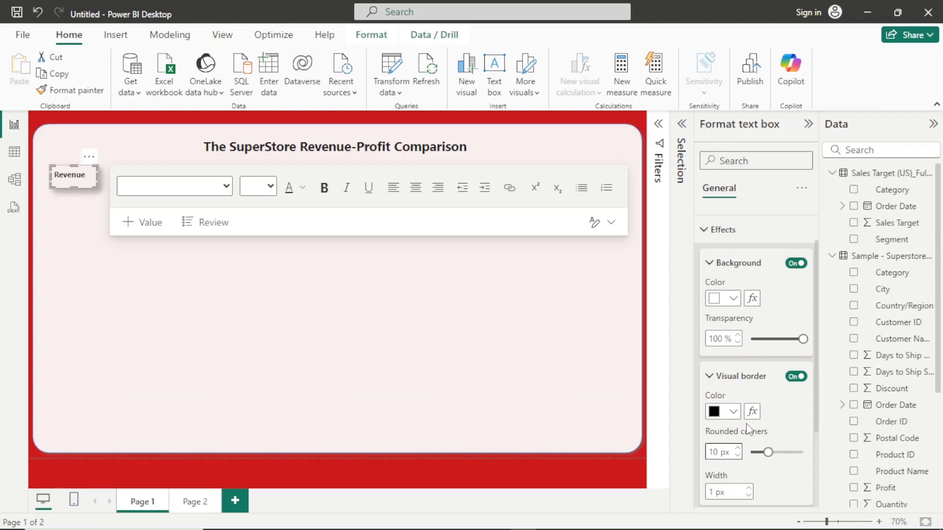
- Change the Revenue text box's border colour to light grey
{"action": "left_click", "coordinate": [732, 413]}
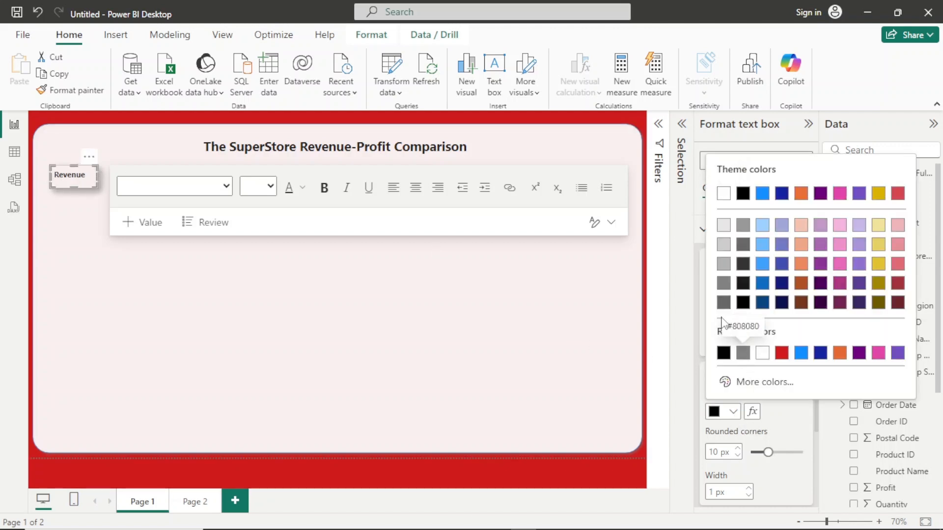
{"action": "left_click", "coordinate": [723, 226]}
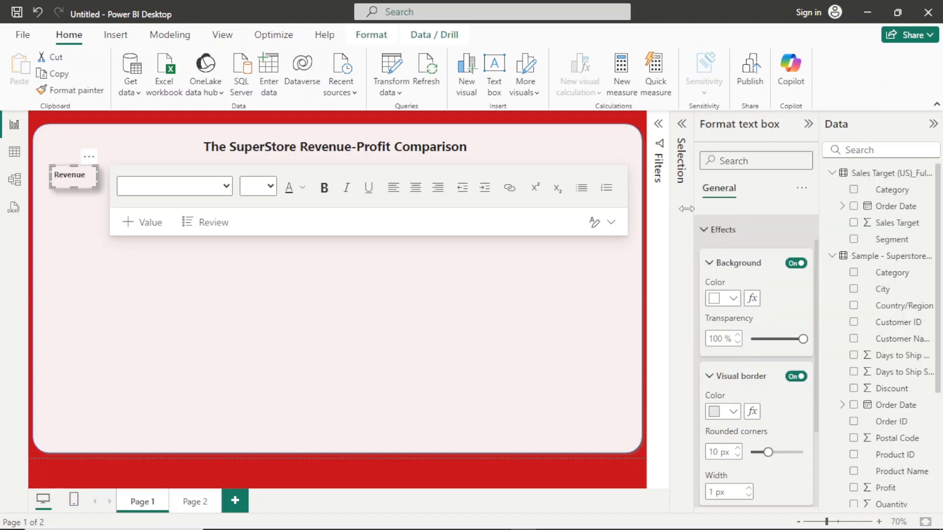
{"action": "left_click", "coordinate": [100, 477]}
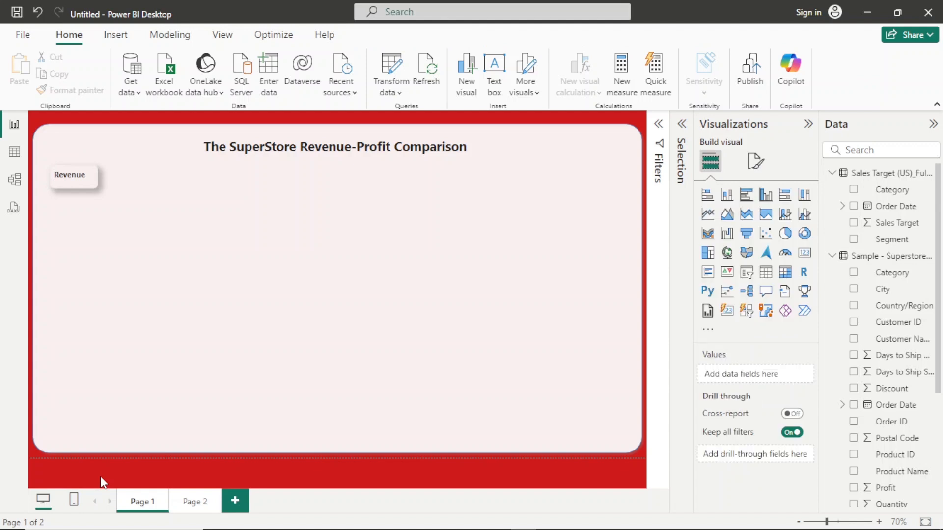
- Widen the Revenue text box a little to the right
{"action": "left_click", "coordinate": [84, 180]}
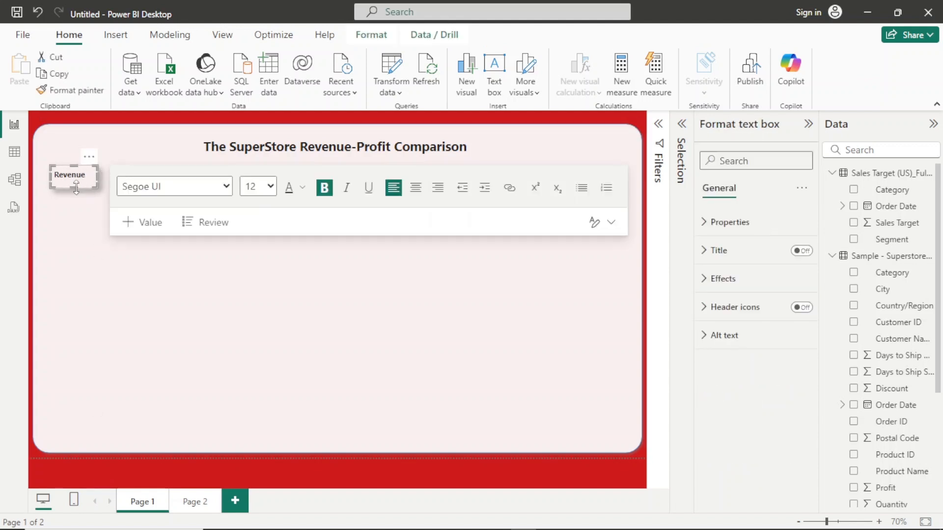
{"action": "left_click", "coordinate": [76, 184]}
{"action": "left_click_drag", "start_coordinate": [98, 175], "coordinate": [105, 175]}
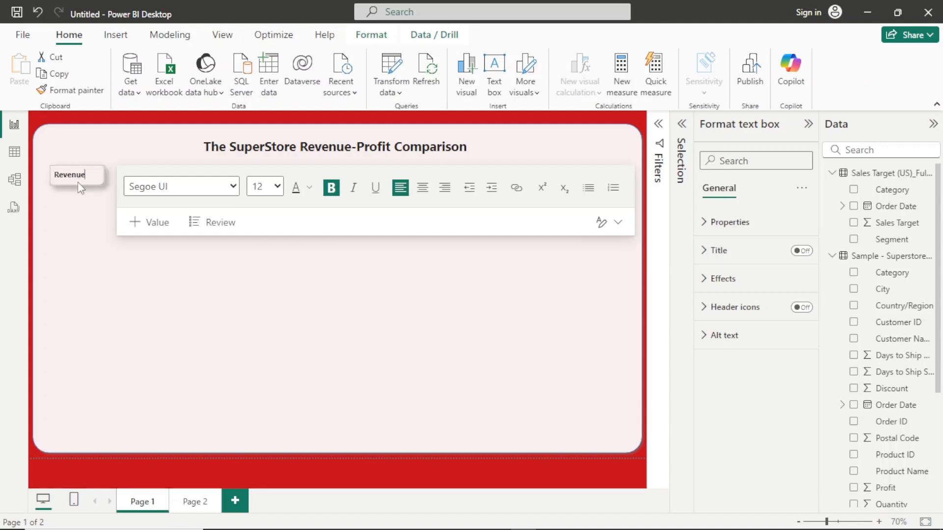
{"action": "left_click", "coordinate": [41, 470]}
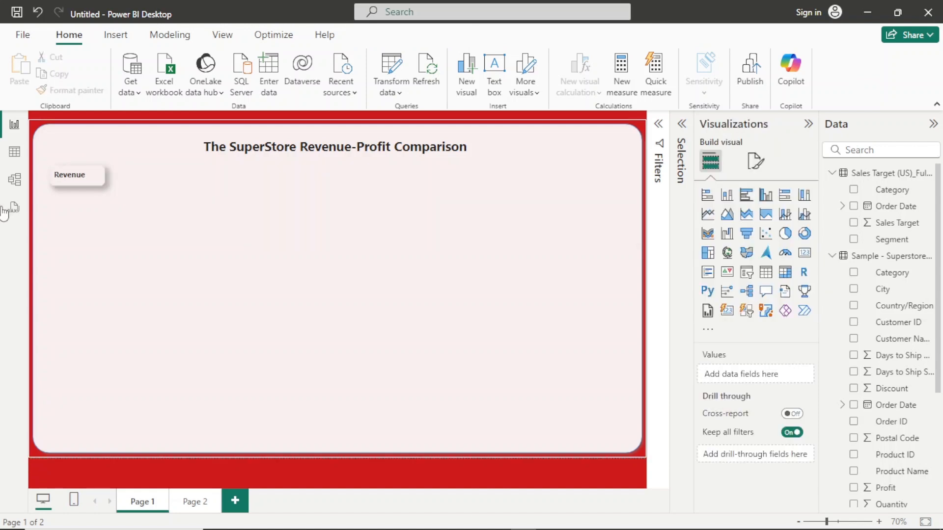
{"action": "left_click", "coordinate": [91, 175]}
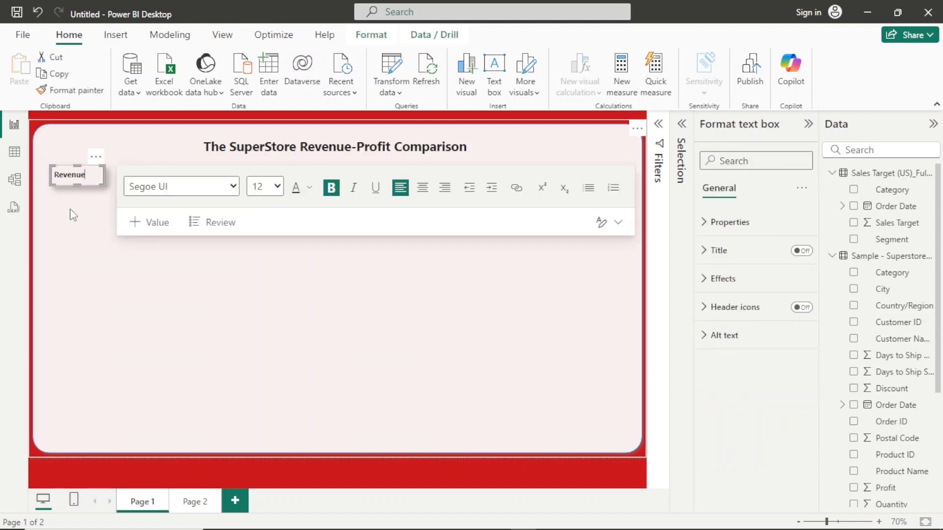
{"action": "key", "text": "ctrl+v"}
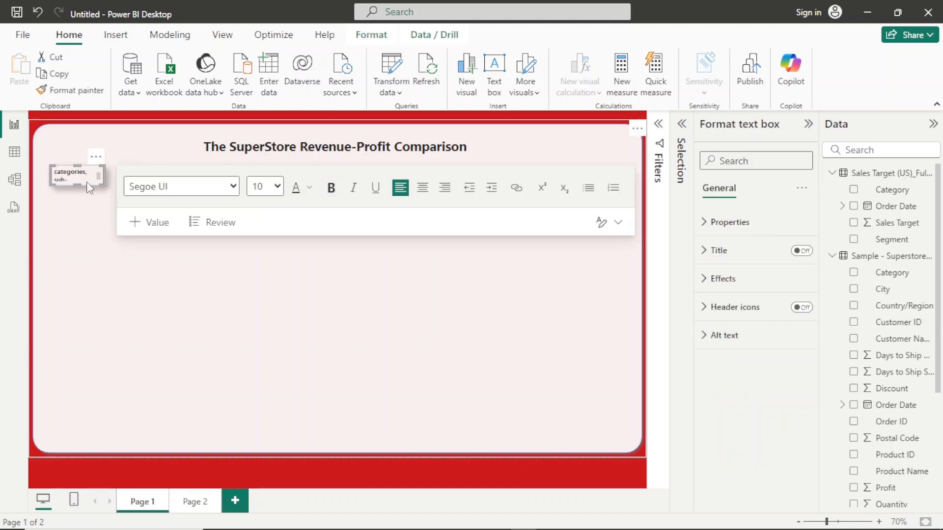
{"action": "key", "text": "ctrl+z"}
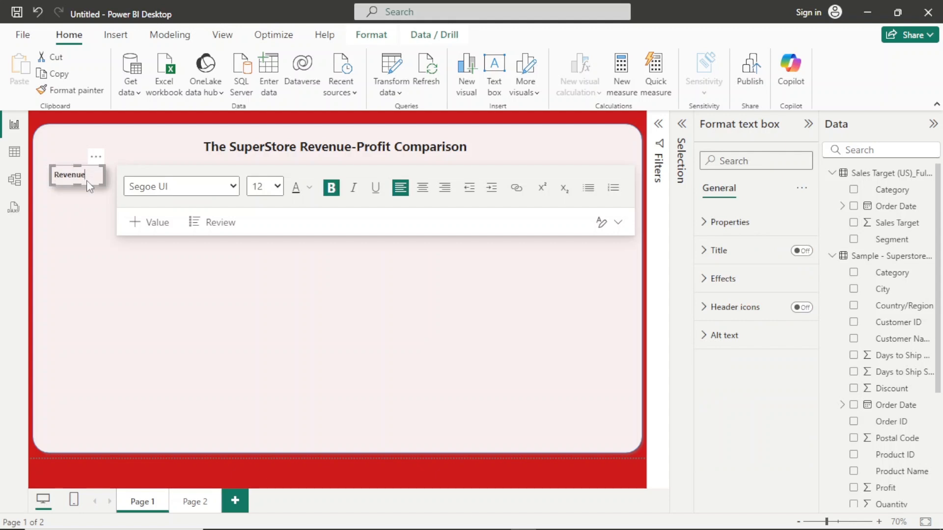
- Duplicate the Revenue text box on the report page
{"action": "left_click", "coordinate": [97, 158]}
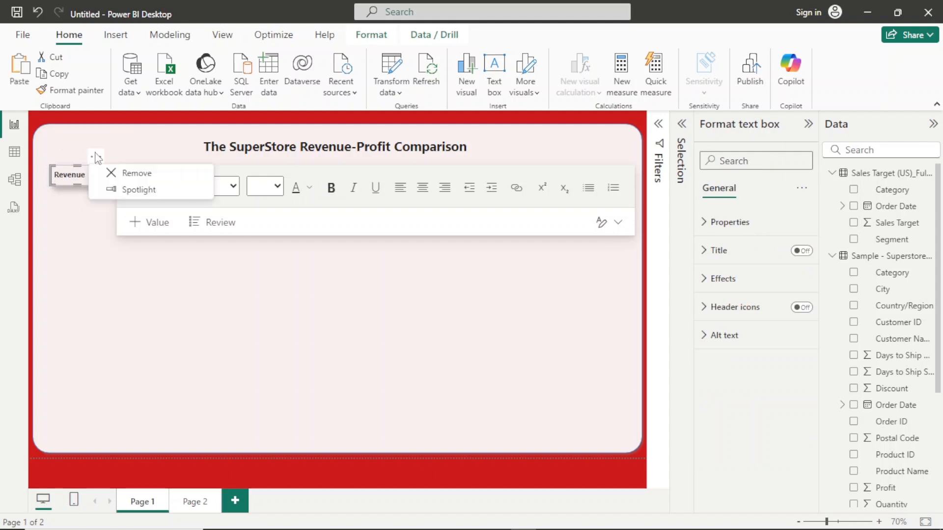
{"action": "key", "text": "ctrl+v"}
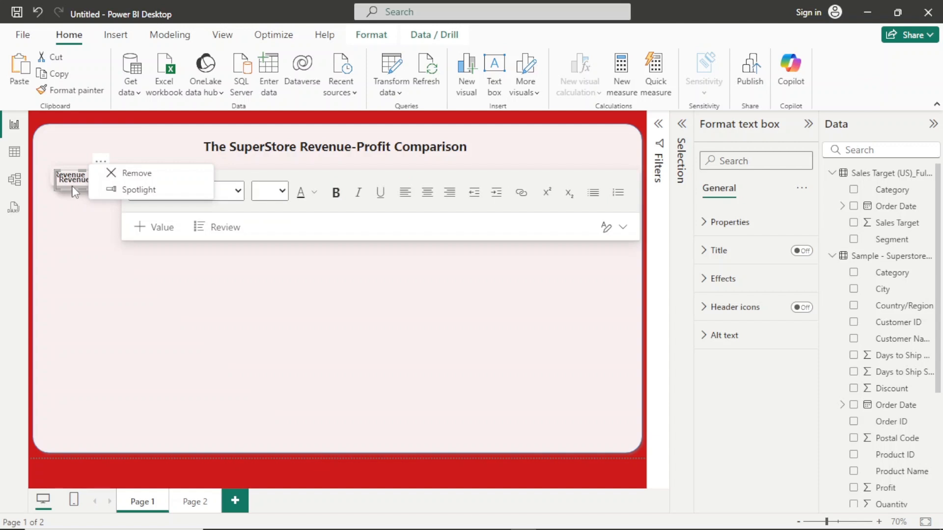
{"action": "left_click", "coordinate": [104, 157]}
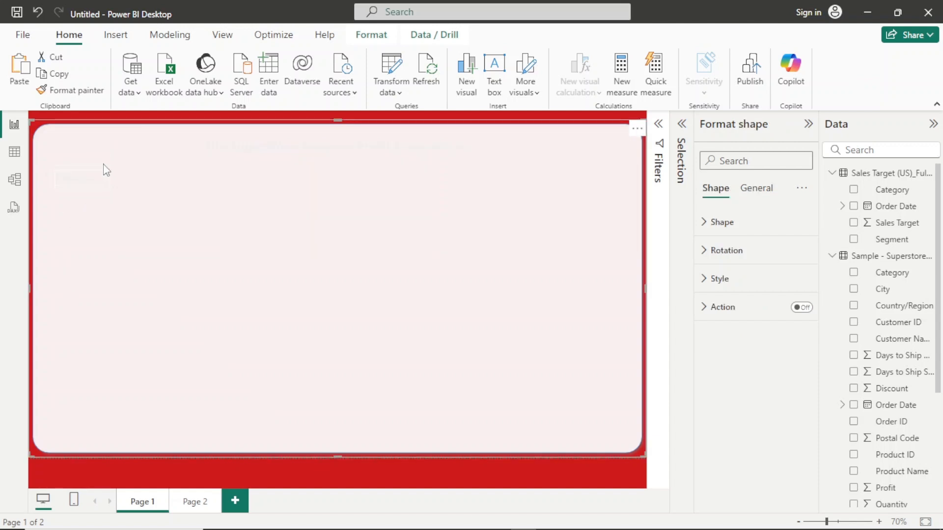
{"action": "left_click", "coordinate": [83, 465]}
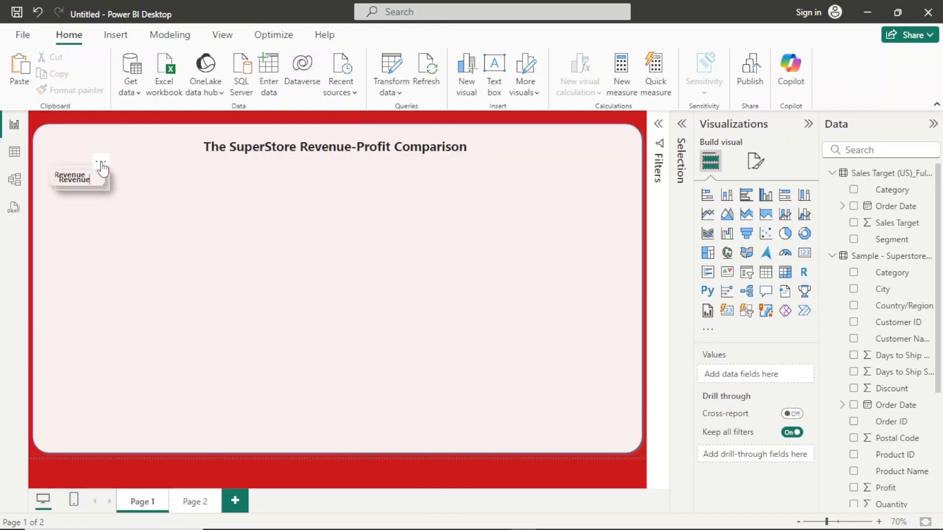
- Move the duplicate Revenue text box straight down into the lower half of the panel, aligned with the original
{"action": "left_click_drag", "start_coordinate": [100, 163], "coordinate": [97, 284]}
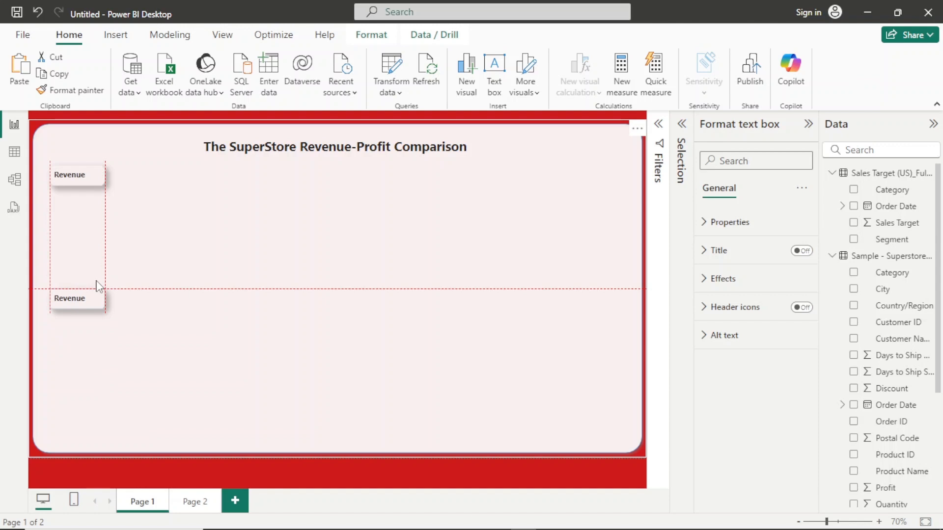
{"action": "left_click_drag", "start_coordinate": [99, 286], "coordinate": [99, 287]}
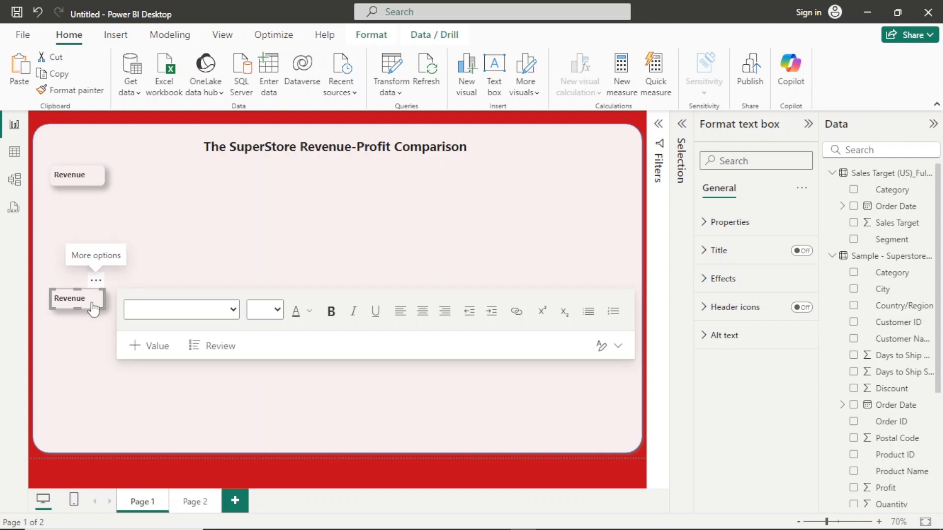
{"action": "left_click_drag", "start_coordinate": [96, 288], "coordinate": [92, 311]}
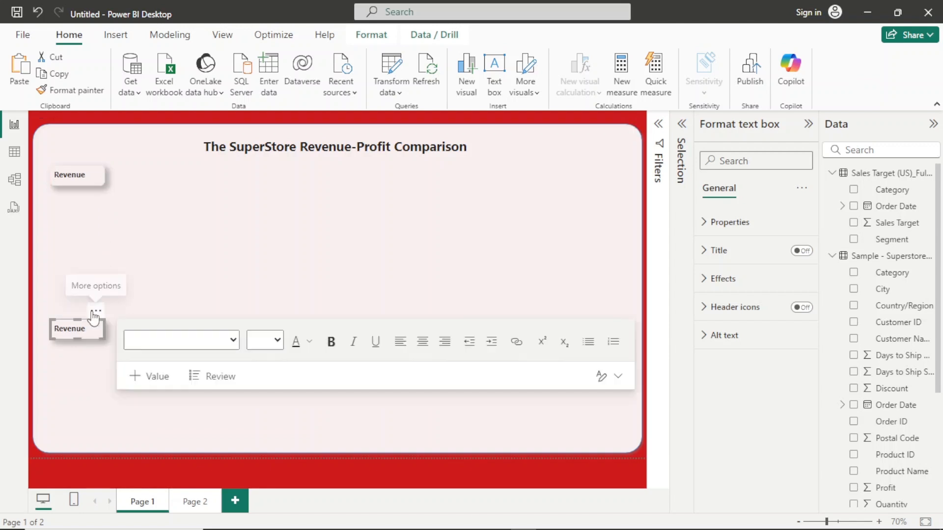
- Replace the text of the lower Revenue box with Profit
{"action": "left_click", "coordinate": [140, 208]}
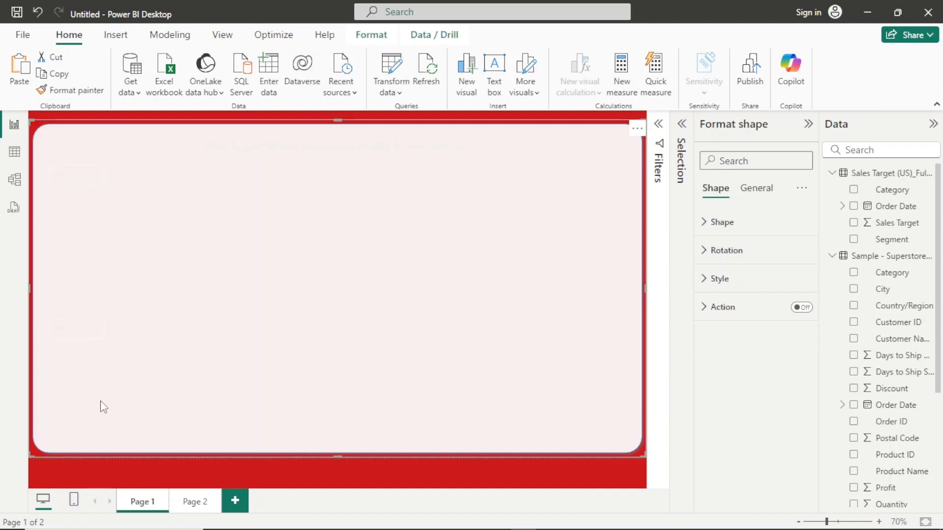
{"action": "left_click", "coordinate": [96, 475]}
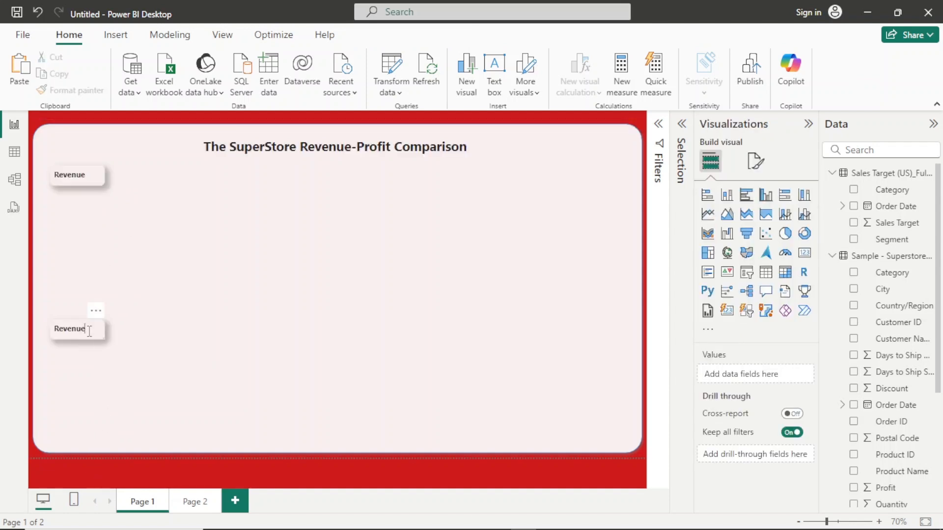
{"action": "double_click", "coordinate": [52, 321]}
{"action": "type", "text": "Profit"}
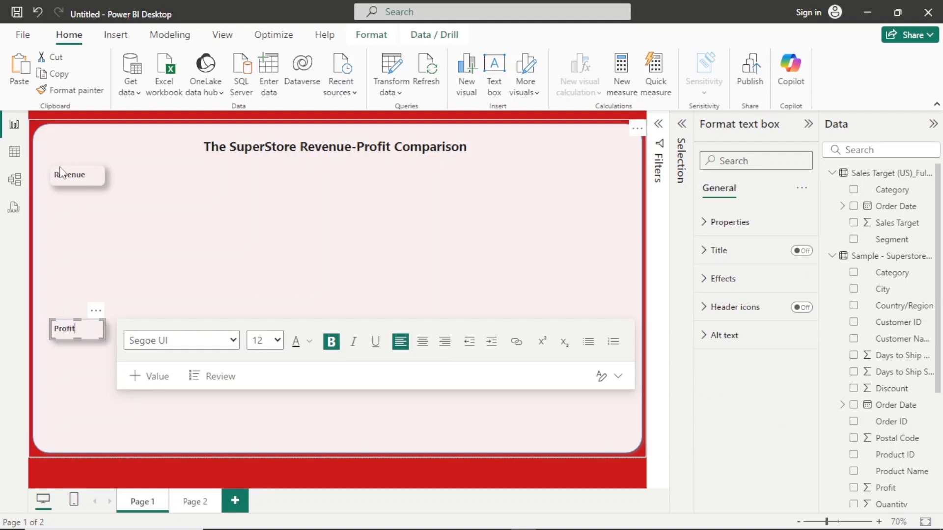
{"action": "left_click", "coordinate": [128, 215]}
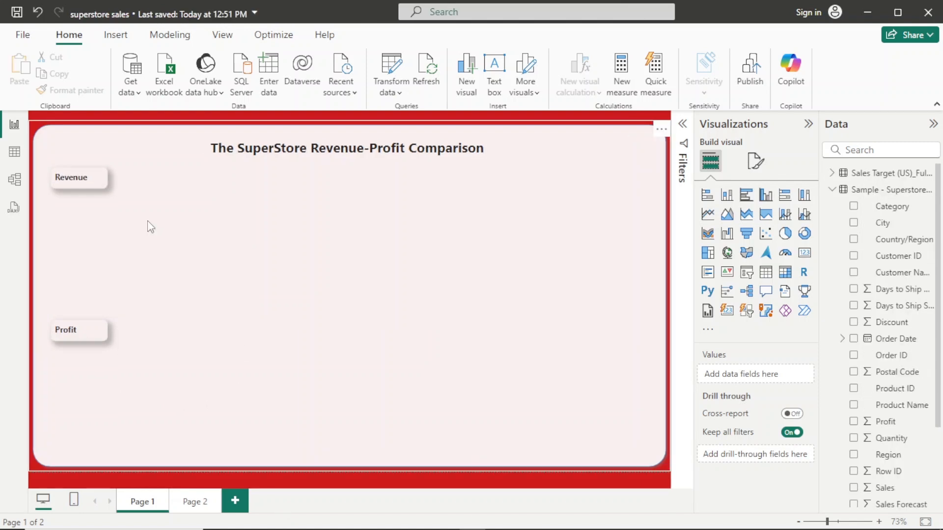
- Add a stacked column chart, reduce its height, and position it between the Revenue and Profit labels
{"action": "left_click", "coordinate": [728, 195]}
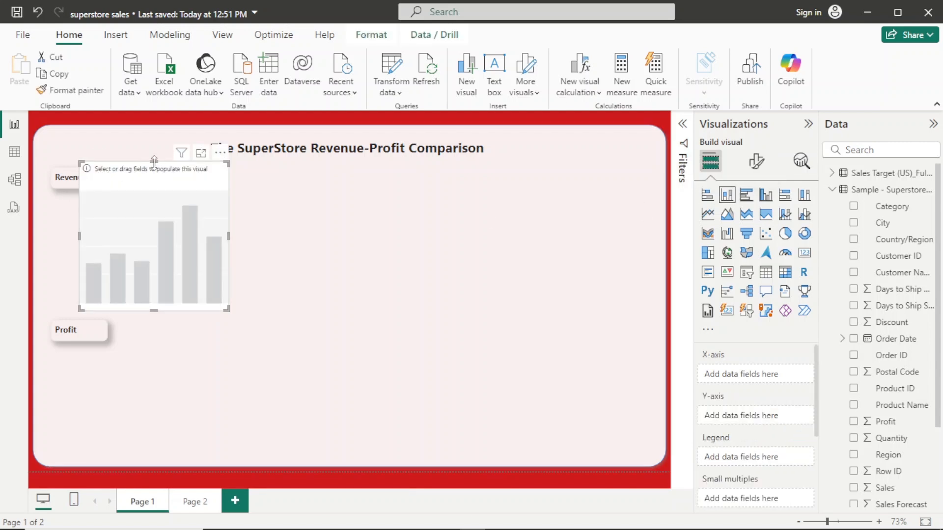
{"action": "left_click_drag", "start_coordinate": [154, 181], "coordinate": [130, 202]}
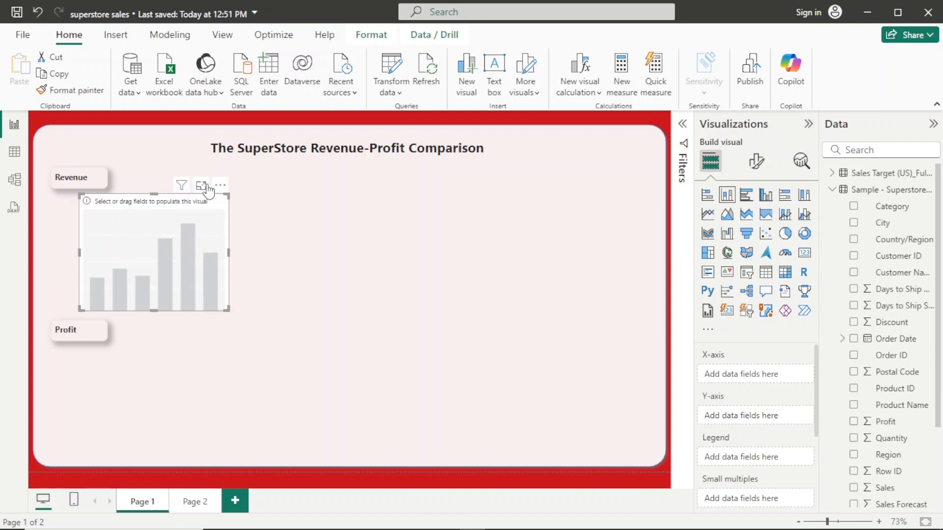
{"action": "left_click_drag", "start_coordinate": [218, 189], "coordinate": [178, 191]}
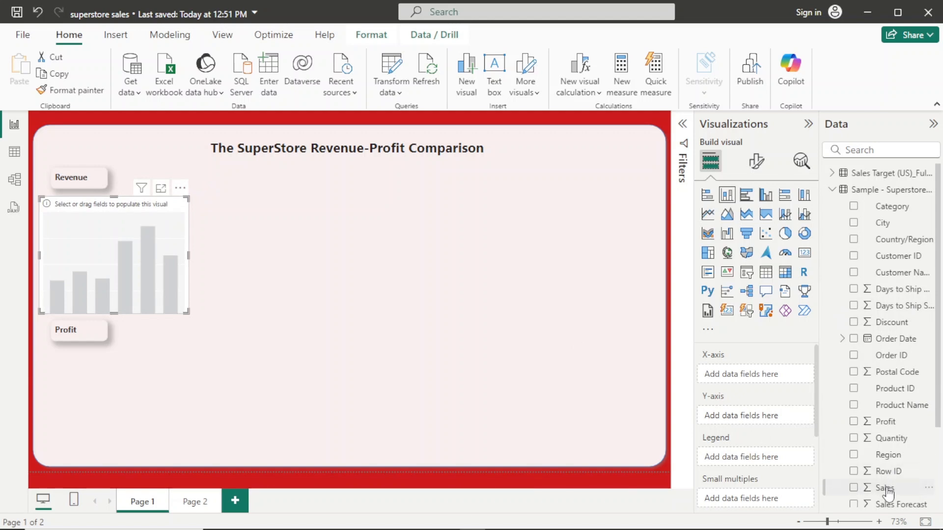
- Plot Sales on the Y-axis by Category on the X-axis, and widen the column chart slightly so the category names fit
{"action": "left_click_drag", "start_coordinate": [887, 489], "coordinate": [756, 414]}
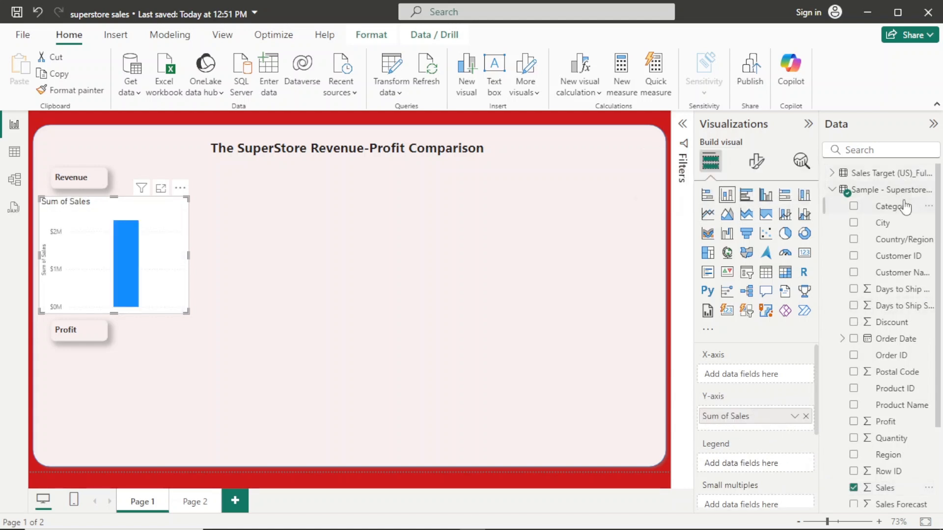
{"action": "left_click_drag", "start_coordinate": [906, 206], "coordinate": [773, 376]}
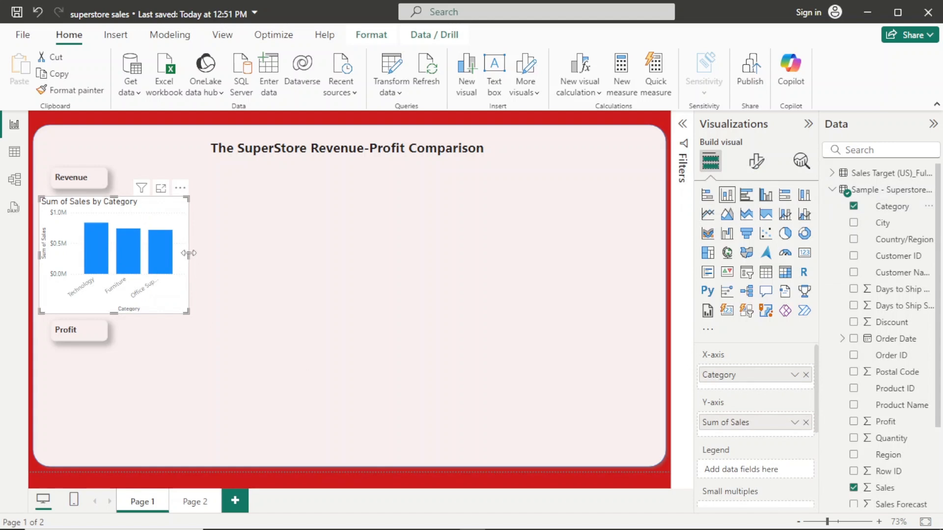
{"action": "left_click_drag", "start_coordinate": [189, 253], "coordinate": [199, 265]}
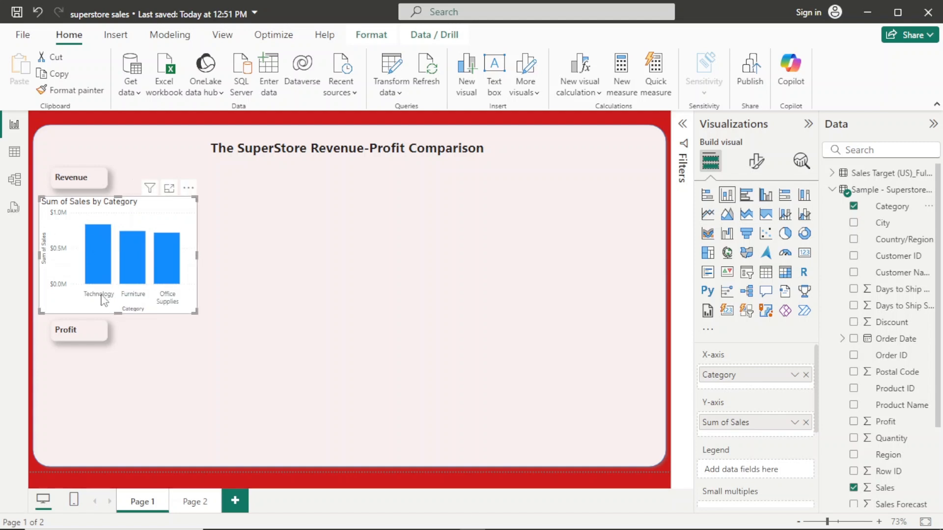
- Turn on data labels for the Sales by Category chart and make their values bold
{"action": "mouse_move", "coordinate": [127, 242]}
{"action": "left_click", "coordinate": [757, 161]}
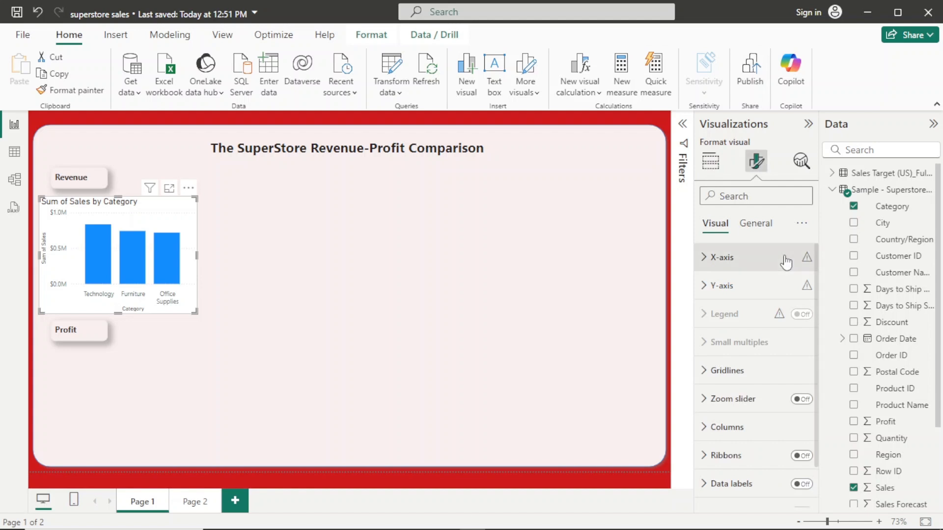
{"action": "left_click", "coordinate": [800, 485]}
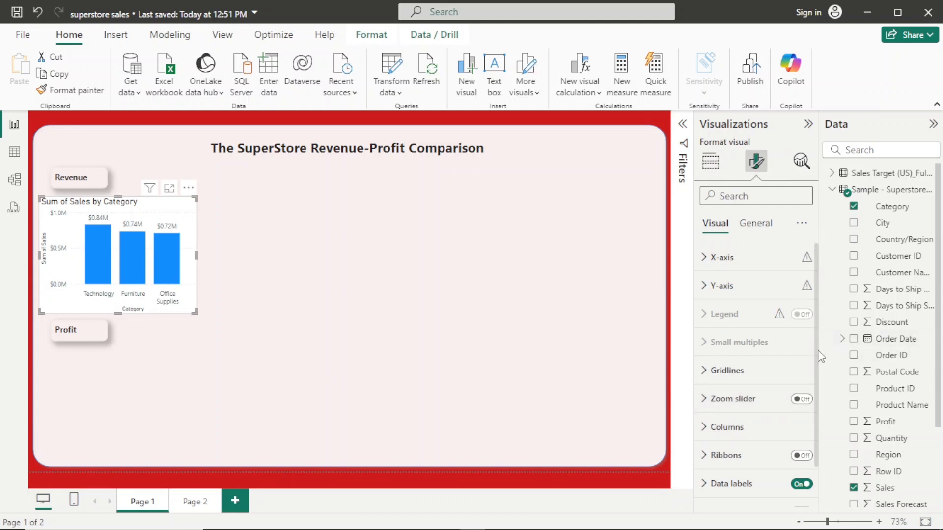
{"action": "scroll", "coordinate": [819, 356], "scroll_direction": "down", "scroll_amount": 2}
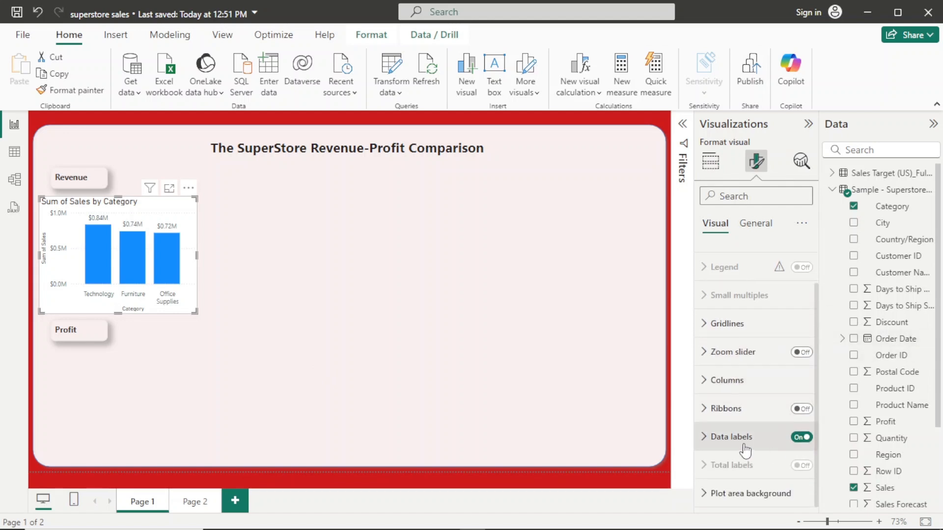
{"action": "left_click", "coordinate": [745, 445]}
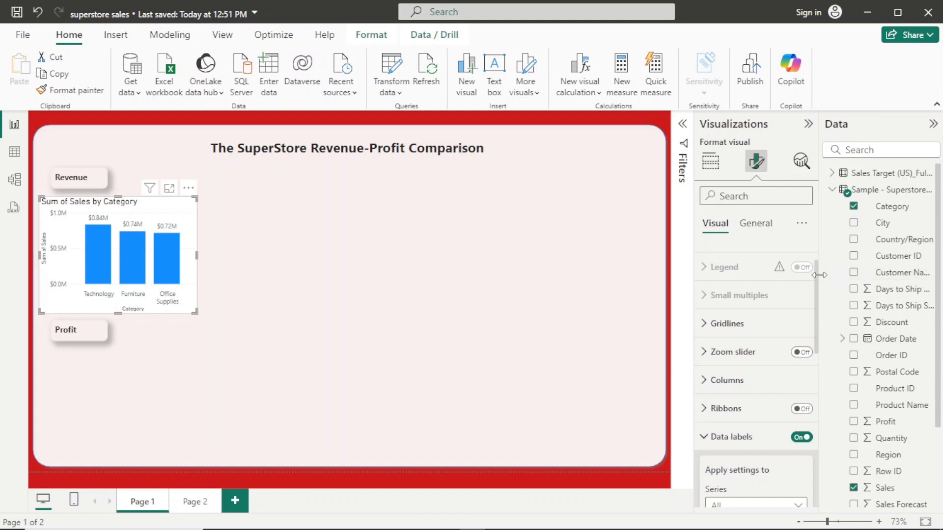
{"action": "left_click_drag", "start_coordinate": [816, 281], "coordinate": [817, 415]}
{"action": "left_click", "coordinate": [745, 343]}
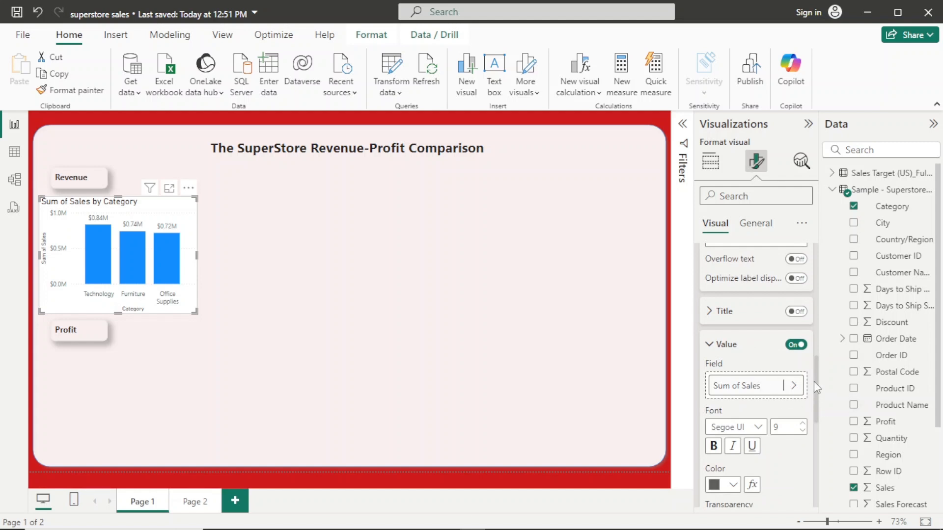
{"action": "scroll", "coordinate": [815, 384], "scroll_direction": "down", "scroll_amount": 4}
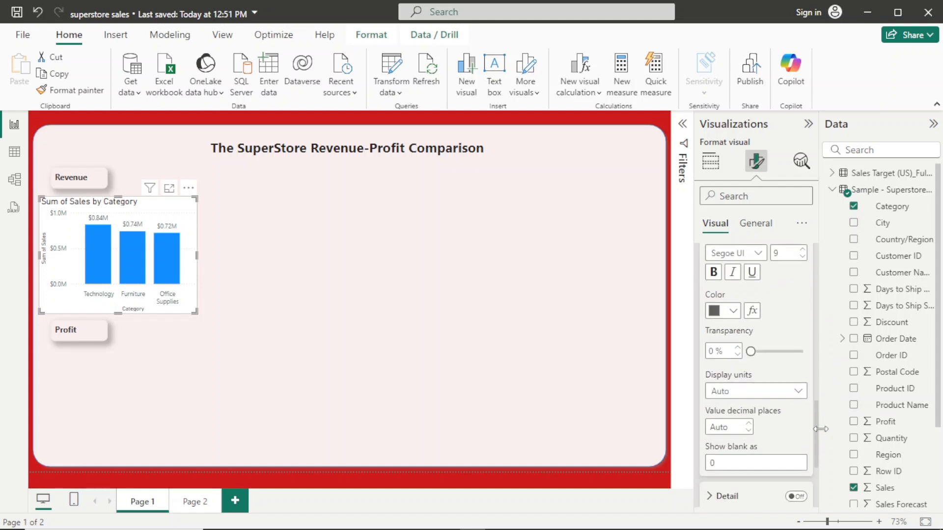
{"action": "left_click", "coordinate": [714, 271]}
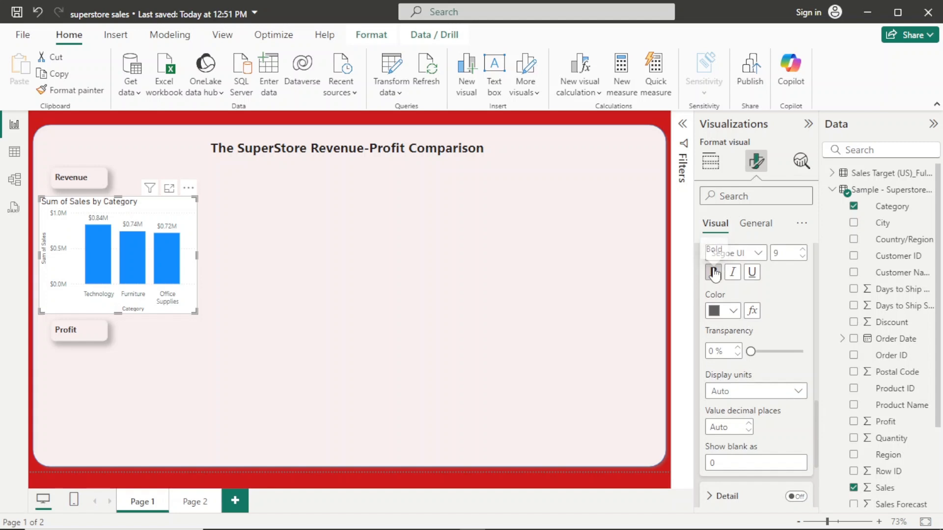
- Set the data label values' colour to black (#000000) and their display units to Thousands
{"action": "left_click", "coordinate": [733, 311]}
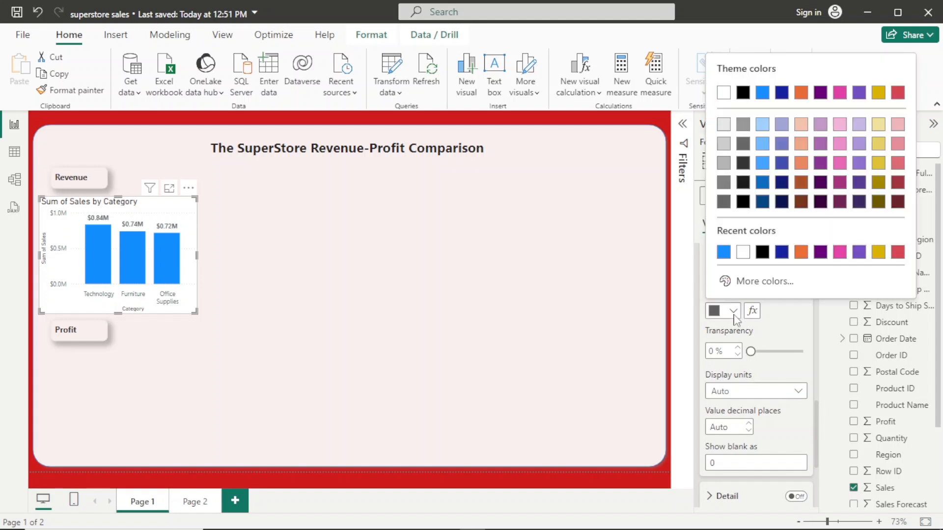
{"action": "left_click", "coordinate": [762, 252]}
{"action": "left_click", "coordinate": [796, 392]}
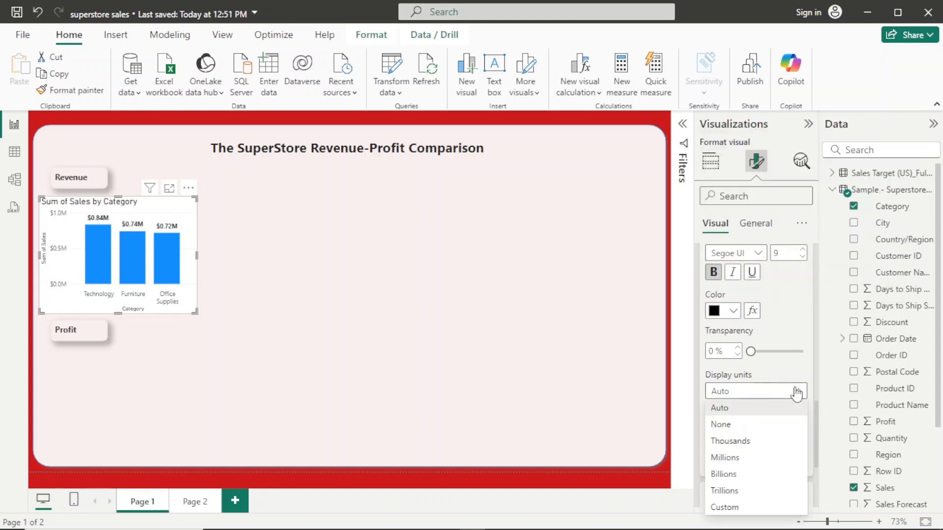
{"action": "left_click", "coordinate": [760, 446]}
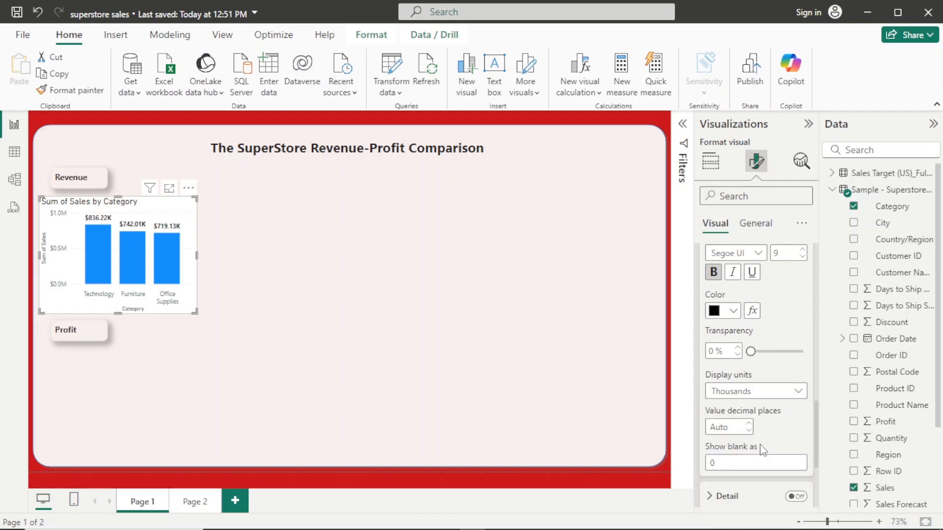
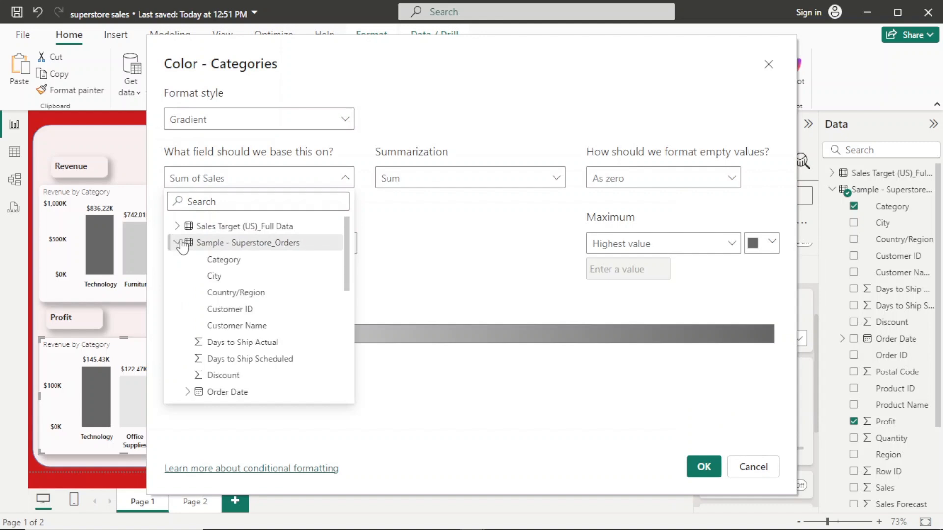
- Base the gradient colour of the profit chart's columns on Sum of Profit and apply it
{"action": "scroll", "coordinate": [285, 308], "scroll_direction": "down", "scroll_amount": 5}
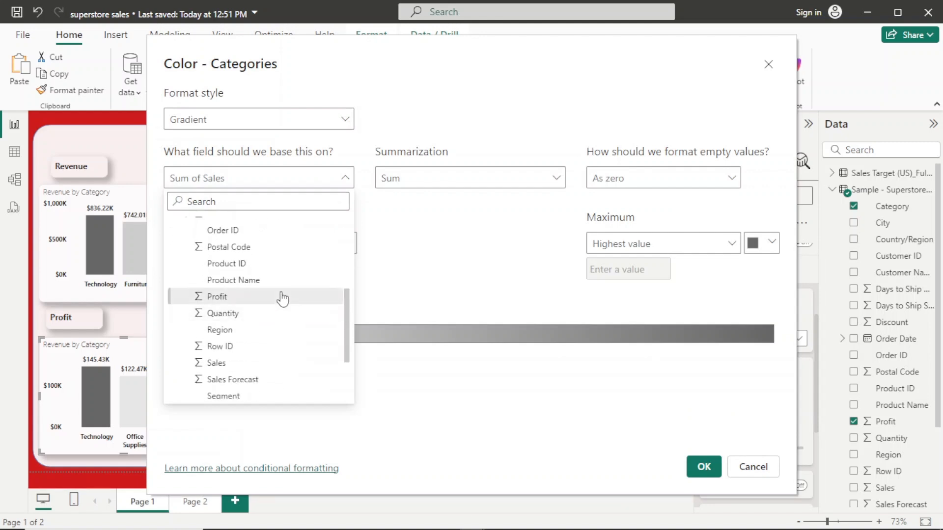
{"action": "left_click", "coordinate": [283, 297]}
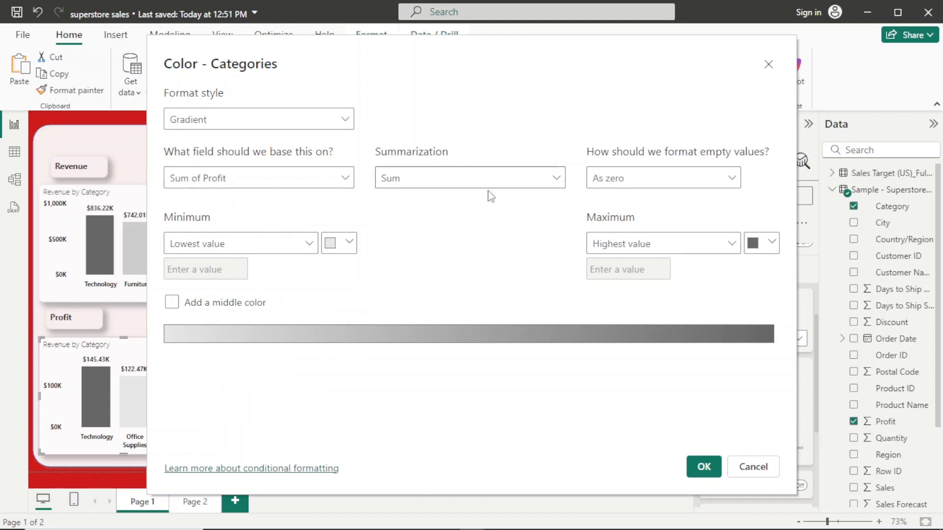
{"action": "left_click", "coordinate": [704, 467]}
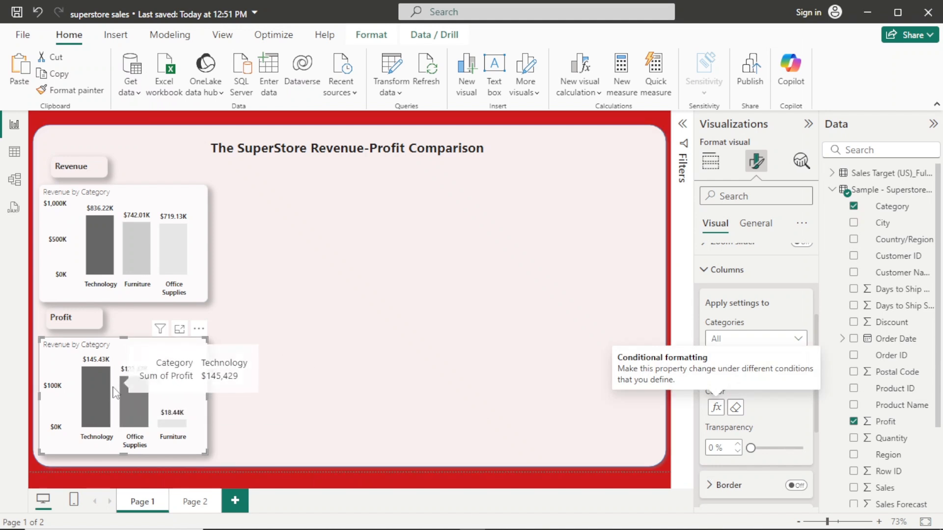
{"action": "mouse_move", "coordinate": [128, 389]}
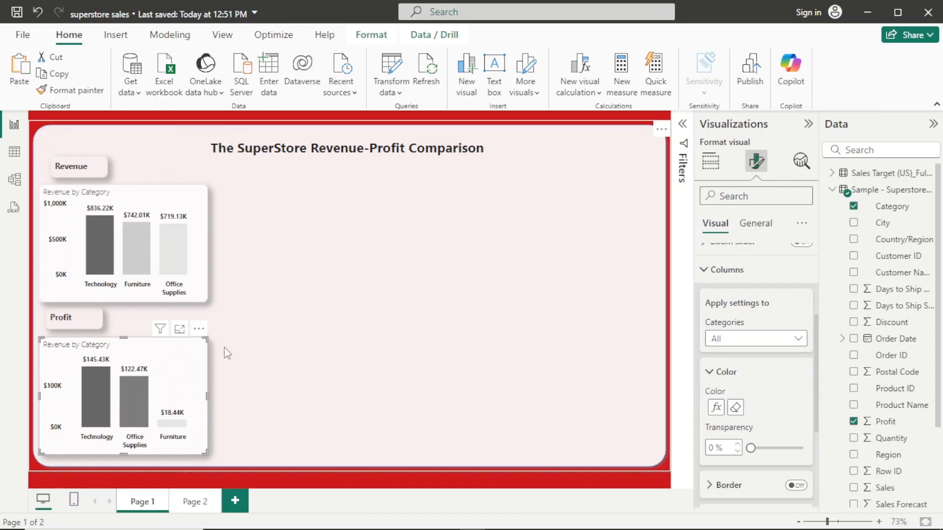
- Check the metrics list on Page 2, and place a duplicate of the Revenue by Category chart beside the original on Page 1
{"action": "left_click", "coordinate": [201, 503]}
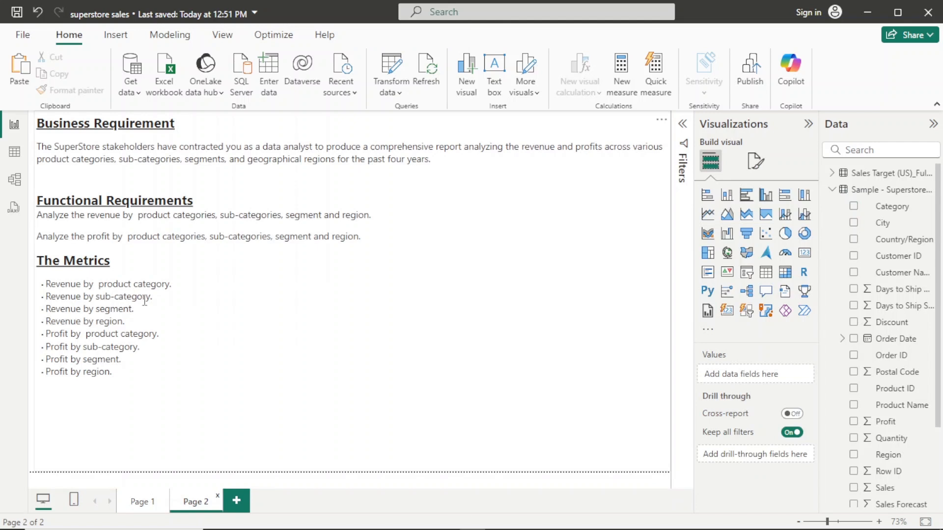
{"action": "left_click", "coordinate": [141, 501]}
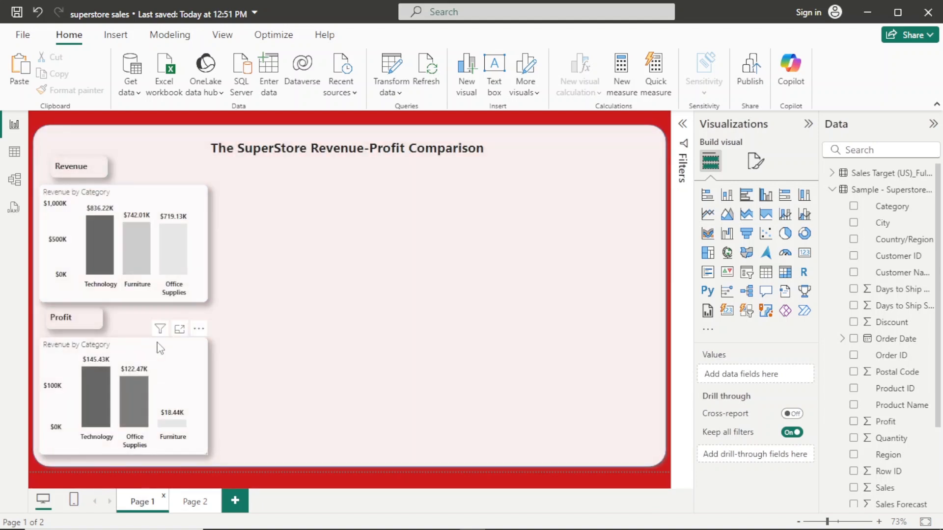
{"action": "left_click", "coordinate": [199, 199]}
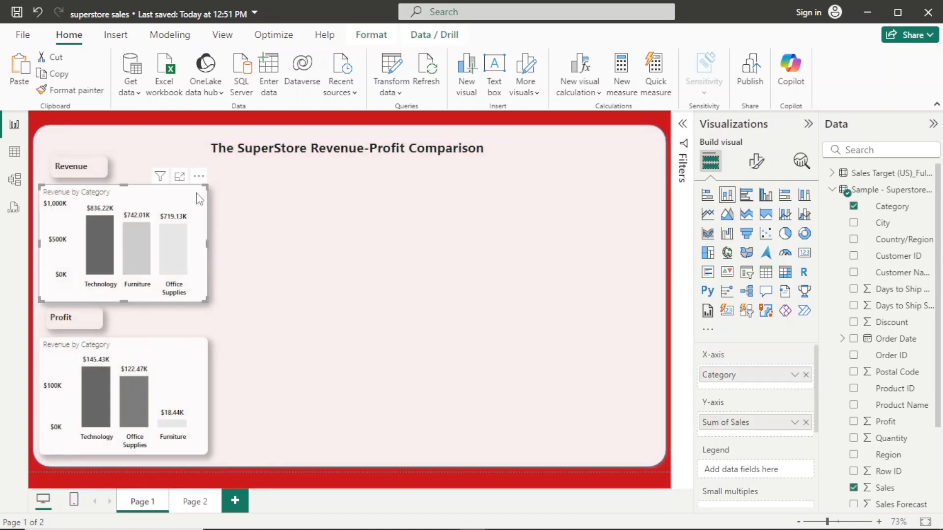
{"action": "key", "text": "ctrl+v"}
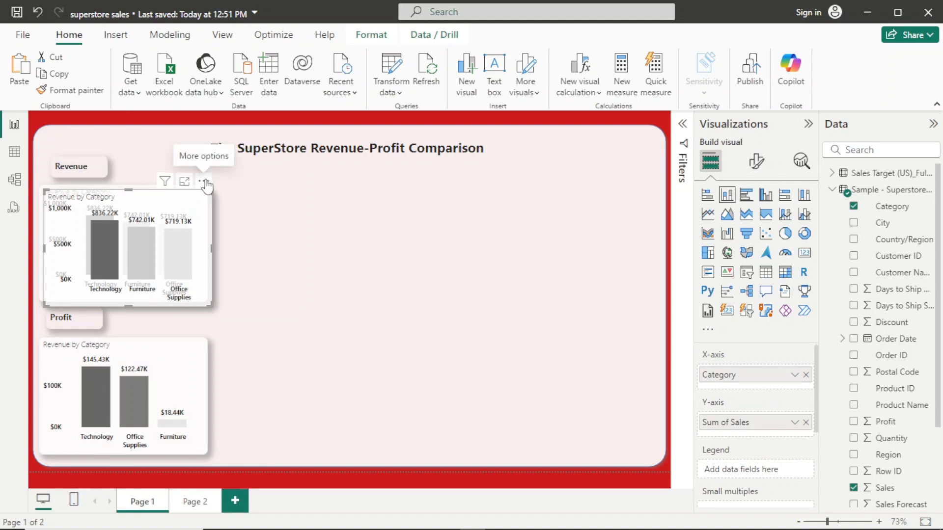
{"action": "left_click_drag", "start_coordinate": [206, 185], "coordinate": [377, 174]}
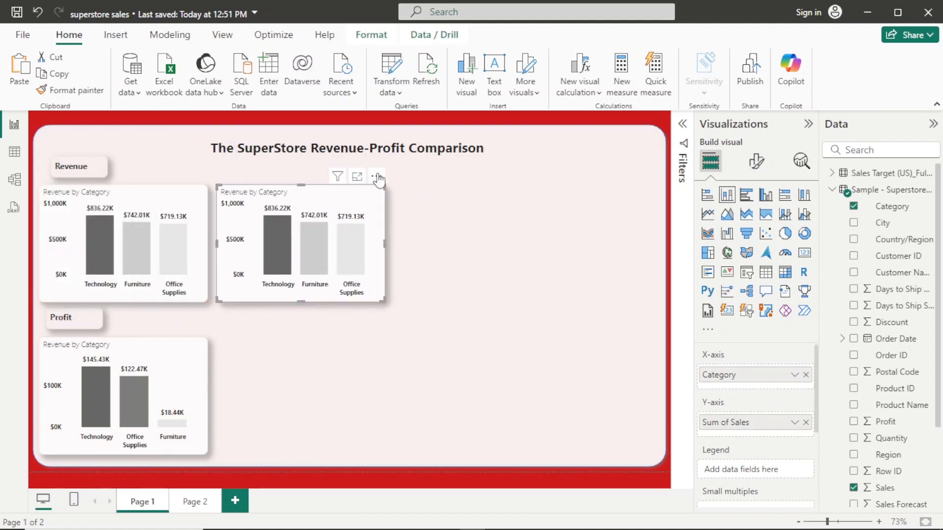
- Change the title of the chart under the Profit label to "Profit by Category"
{"action": "left_click", "coordinate": [190, 353]}
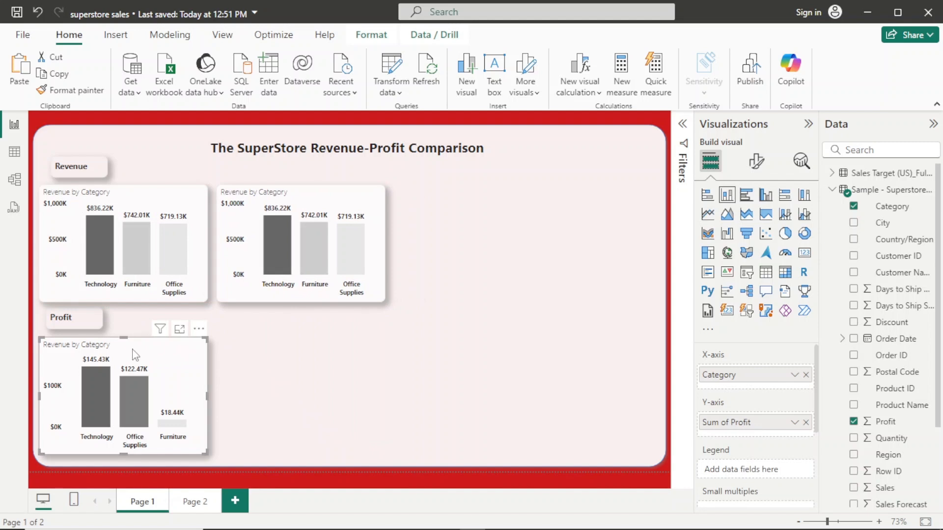
{"action": "left_click", "coordinate": [756, 161]}
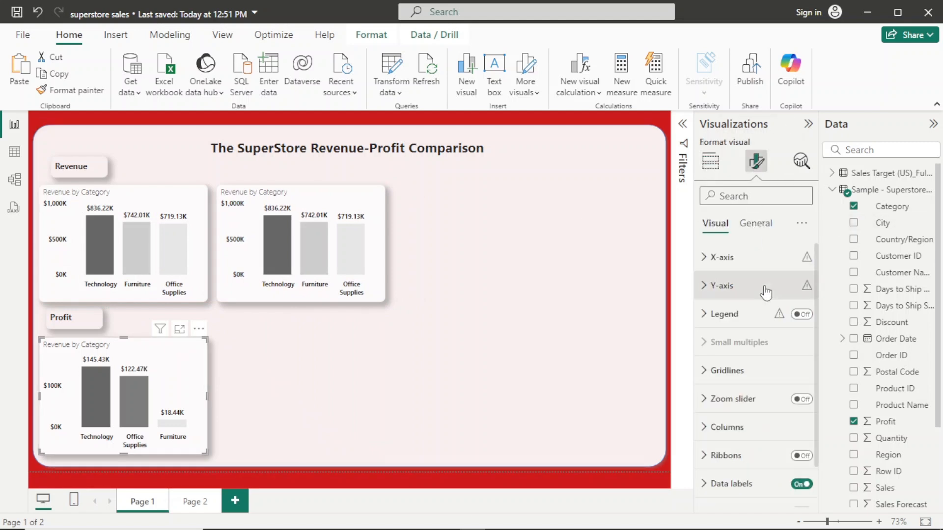
{"action": "left_click", "coordinate": [769, 227]}
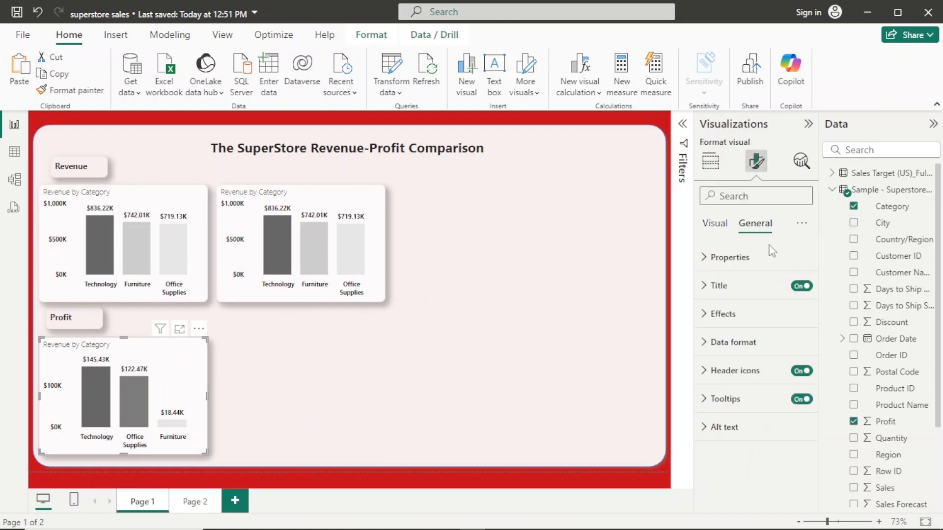
{"action": "left_click", "coordinate": [750, 286]}
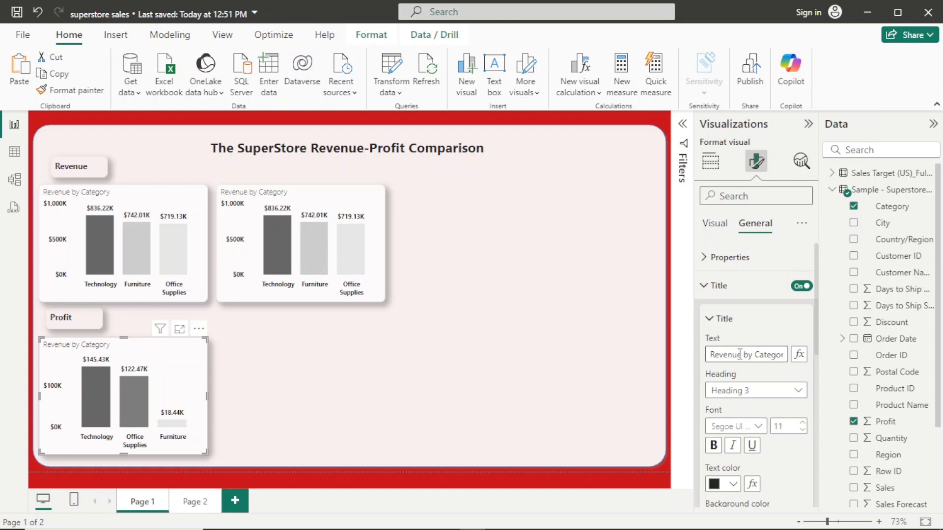
{"action": "left_click_drag", "start_coordinate": [741, 355], "coordinate": [670, 363]}
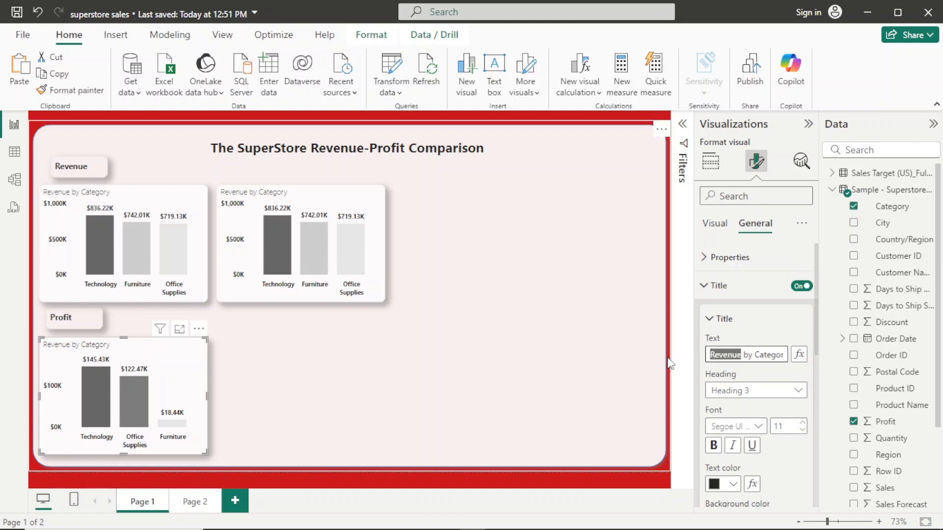
{"action": "type", "text": "Prof"}
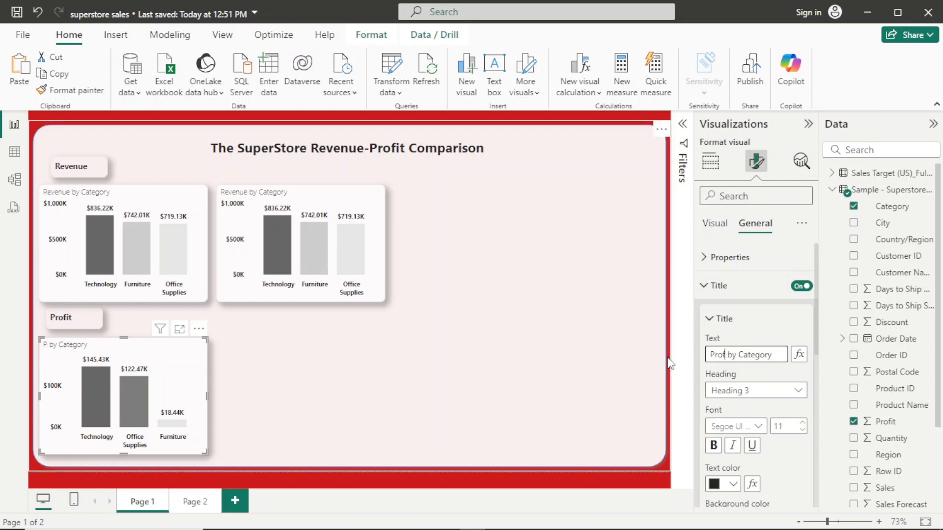
{"action": "type", "text": "it"}
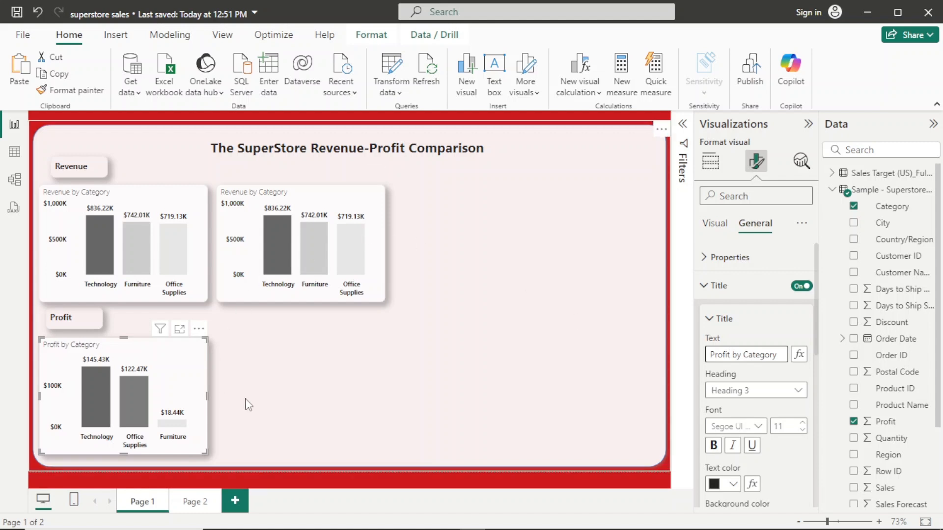
- Change the title of the duplicated revenue chart to "Revenue by Sub-Category"
{"action": "left_click", "coordinate": [310, 205]}
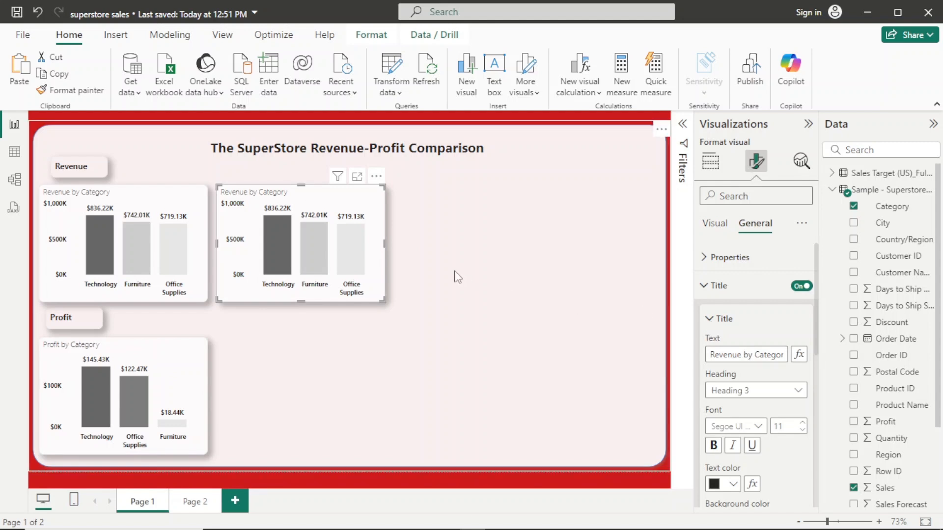
{"action": "left_click", "coordinate": [757, 354]}
{"action": "type", "text": "Sub-"}
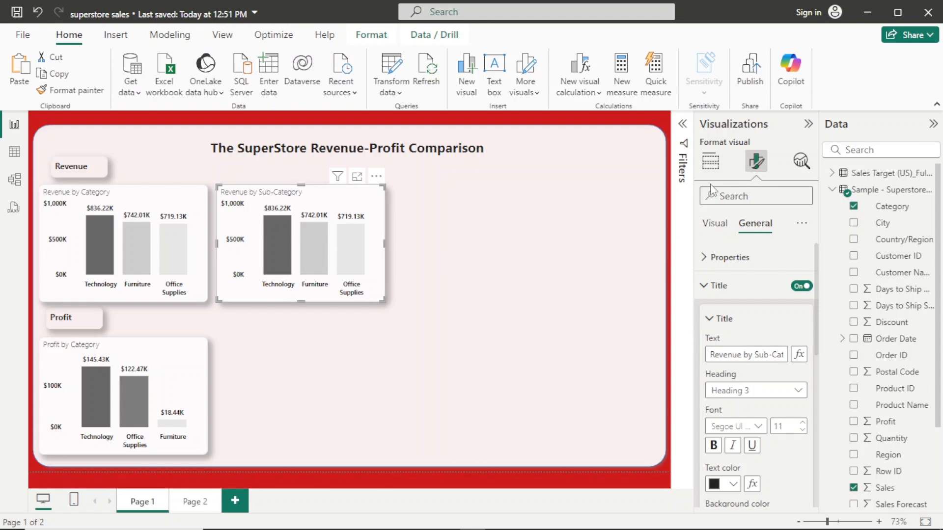
- Replace Category with Sub-Category on the X-axis of the Revenue by Sub-Category chart
{"action": "left_click", "coordinate": [715, 159]}
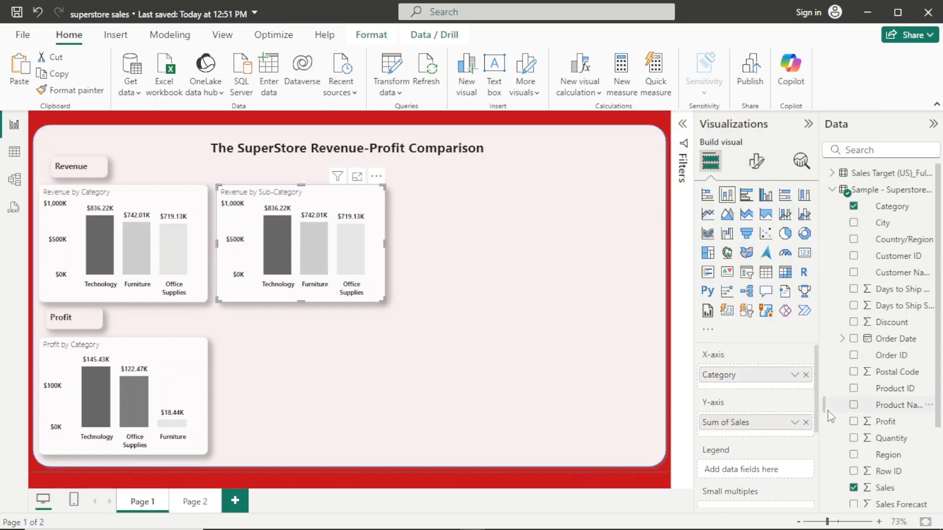
{"action": "left_click", "coordinate": [806, 375]}
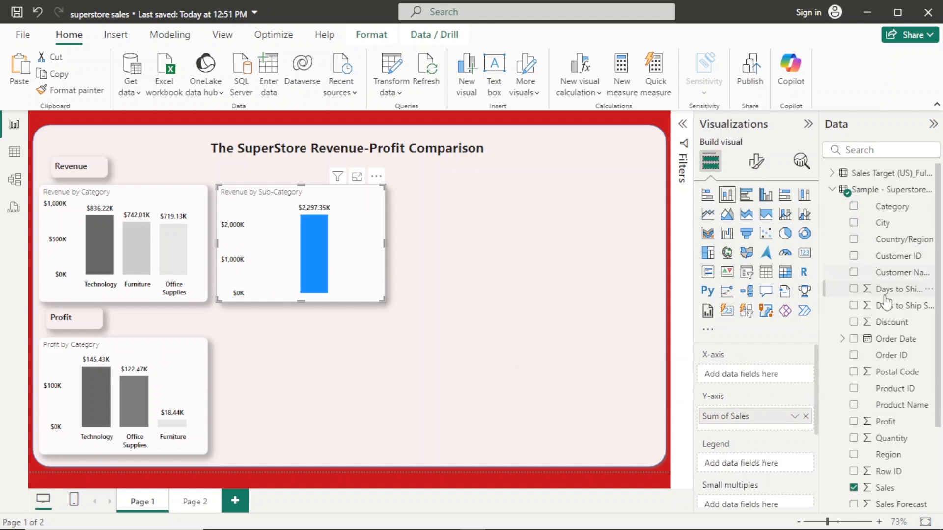
{"action": "scroll", "coordinate": [938, 316], "scroll_direction": "down", "scroll_amount": 4}
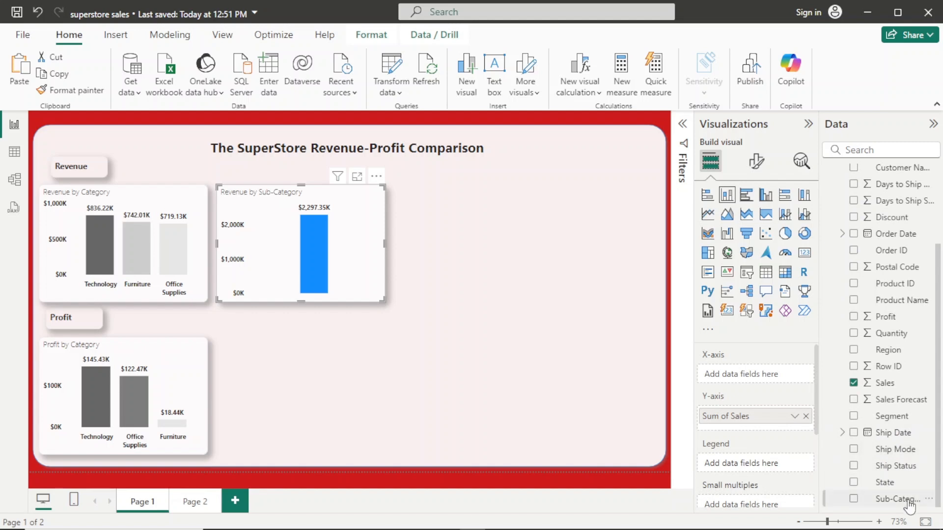
{"action": "left_click_drag", "start_coordinate": [906, 499], "coordinate": [771, 375]}
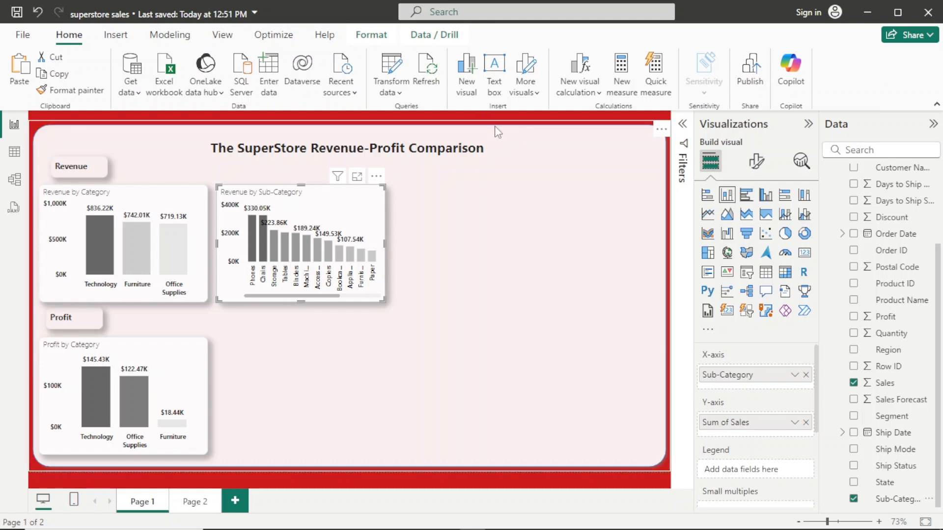
- Filter the Revenue by Sub-Category chart to the top 3 sub-categories by Sum of Sales using a Top N filter
{"action": "left_click", "coordinate": [684, 124]}
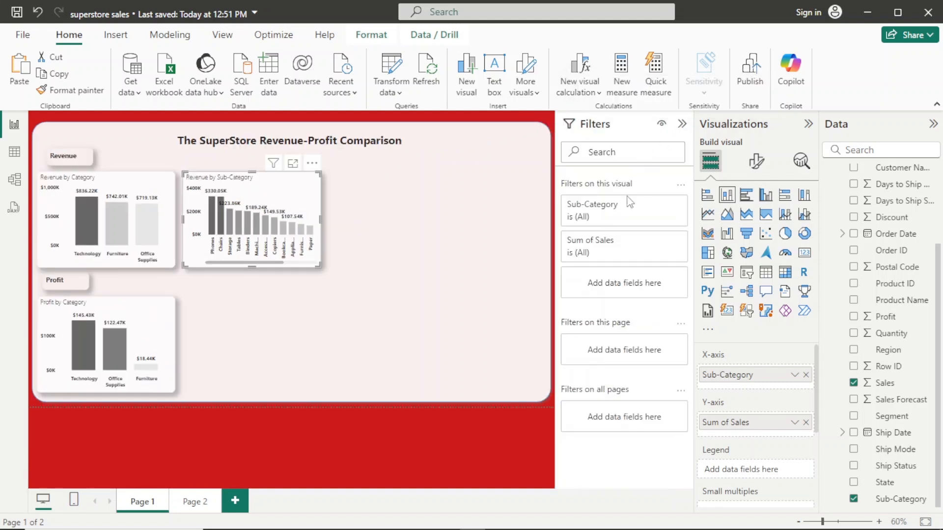
{"action": "left_click", "coordinate": [628, 217]}
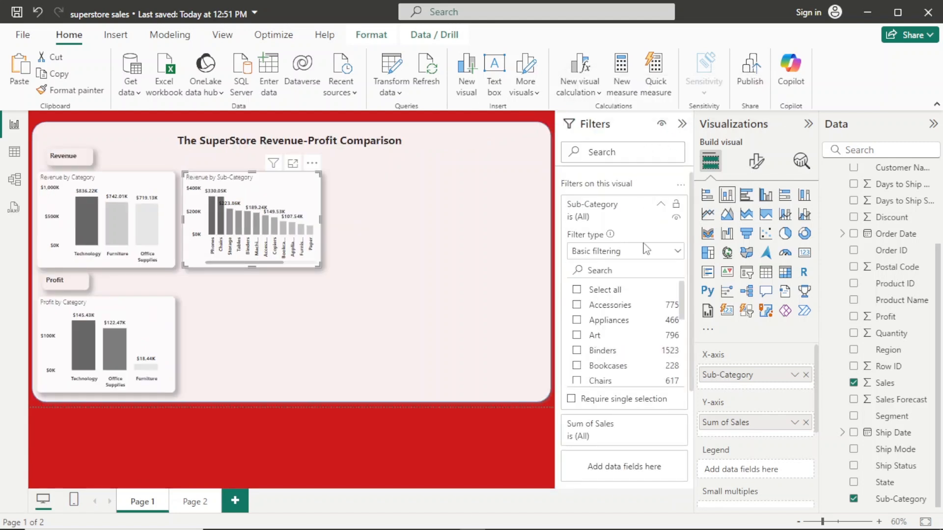
{"action": "left_click", "coordinate": [678, 252]}
{"action": "left_click", "coordinate": [613, 304]}
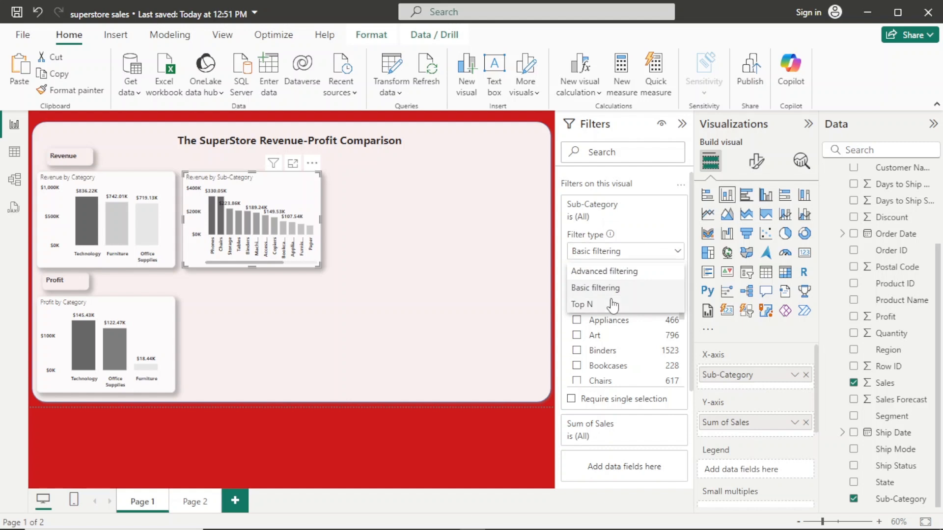
{"action": "left_click", "coordinate": [655, 288]}
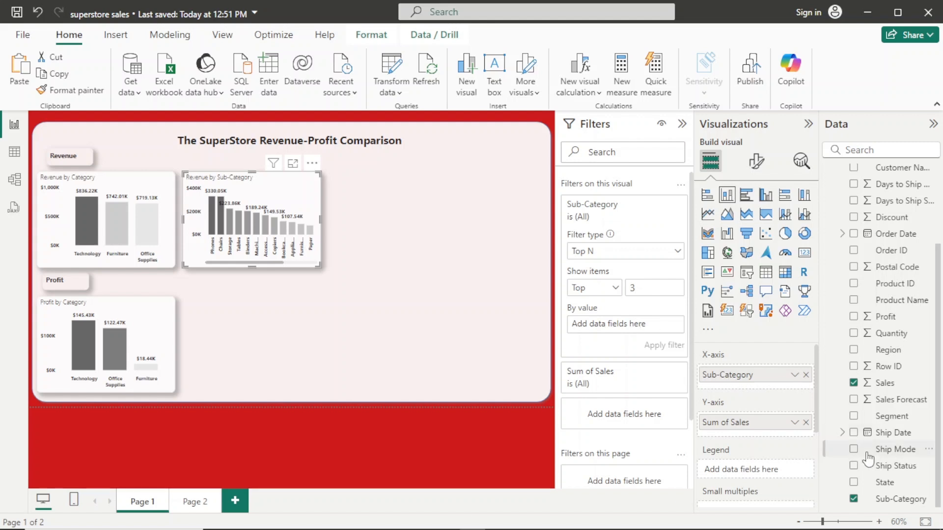
{"action": "left_click_drag", "start_coordinate": [884, 383], "coordinate": [635, 318]}
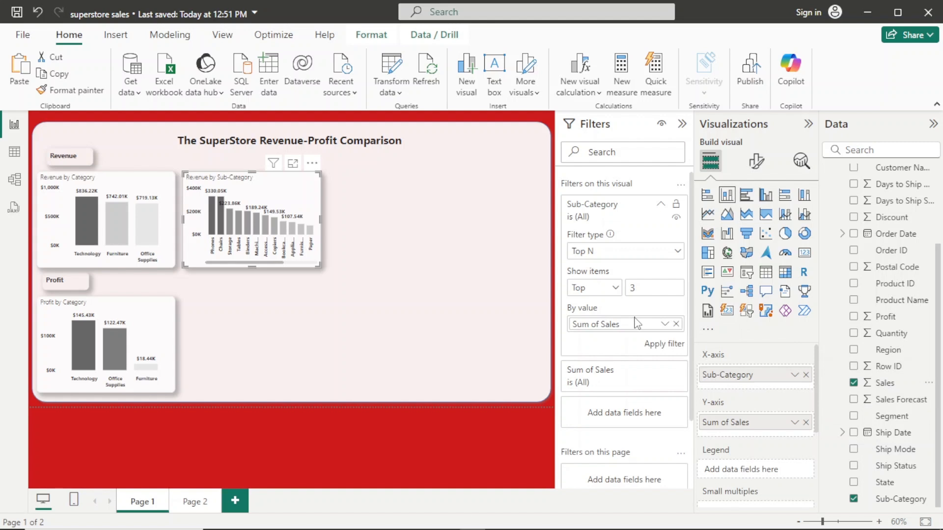
{"action": "left_click", "coordinate": [666, 345]}
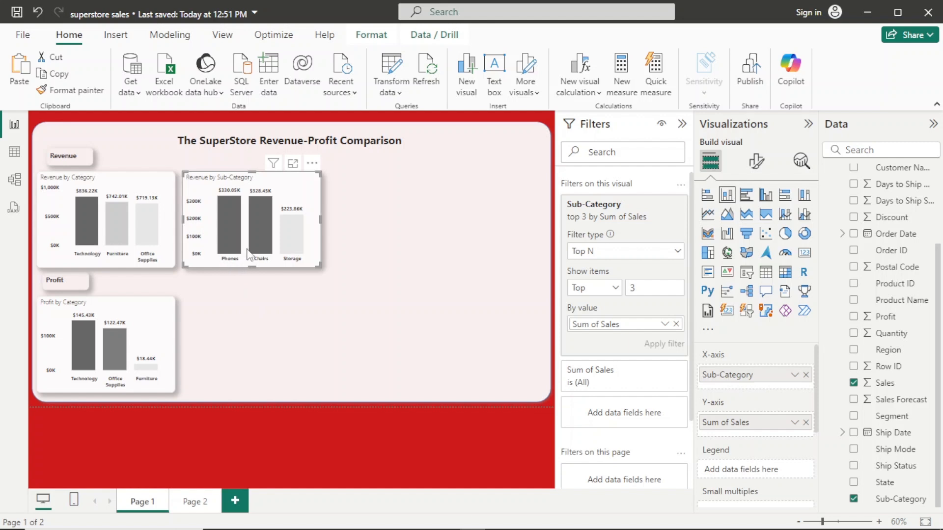
- Review the conditional colour gradient settings for the columns of the Revenue by Sub-Category chart and accept them
{"action": "mouse_move", "coordinate": [298, 231]}
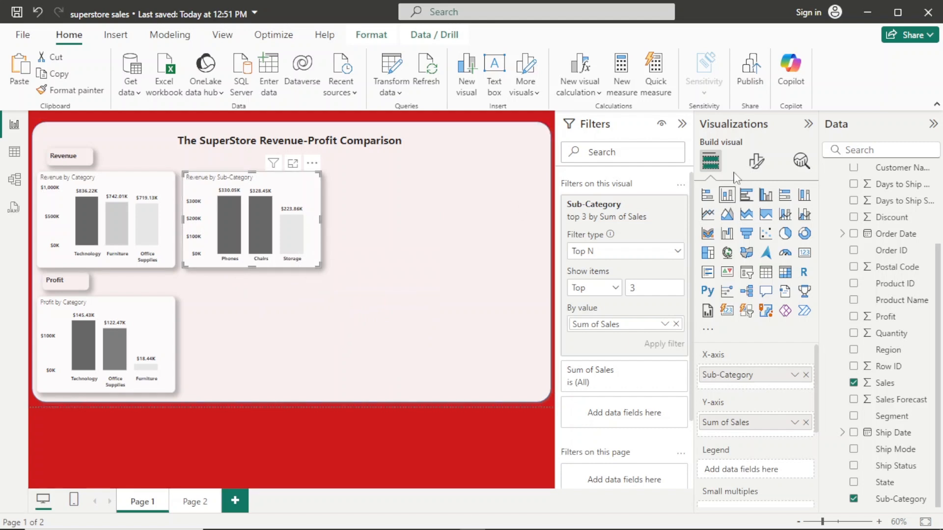
{"action": "left_click", "coordinate": [754, 166]}
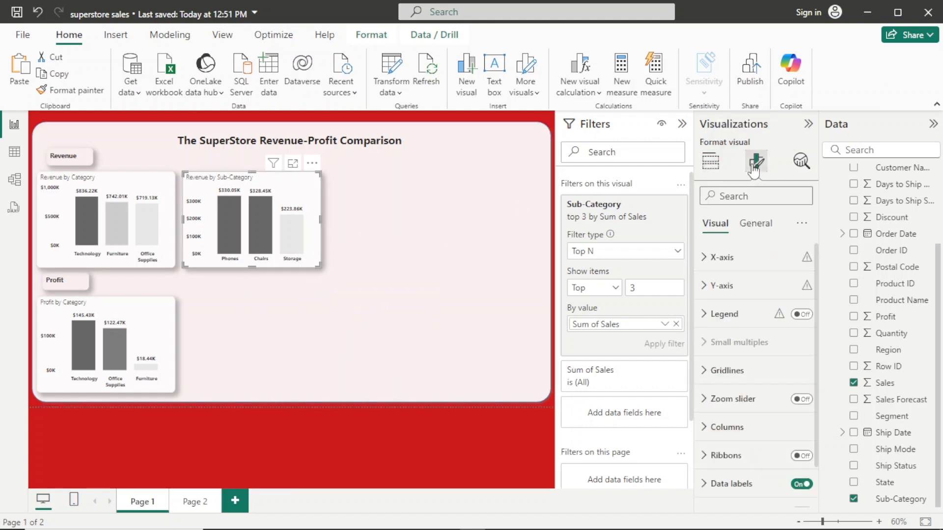
{"action": "left_click", "coordinate": [736, 427]}
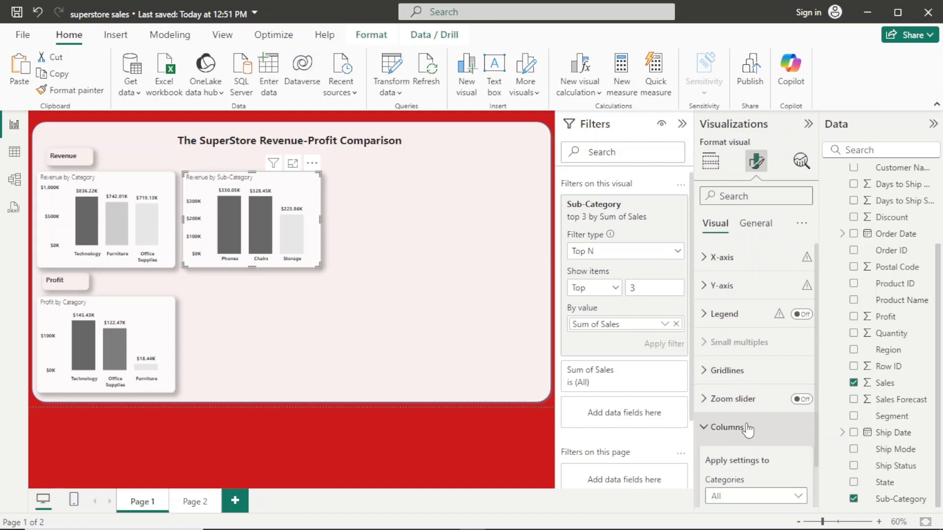
{"action": "left_click_drag", "start_coordinate": [819, 274], "coordinate": [814, 379]}
{"action": "left_click", "coordinate": [715, 330]}
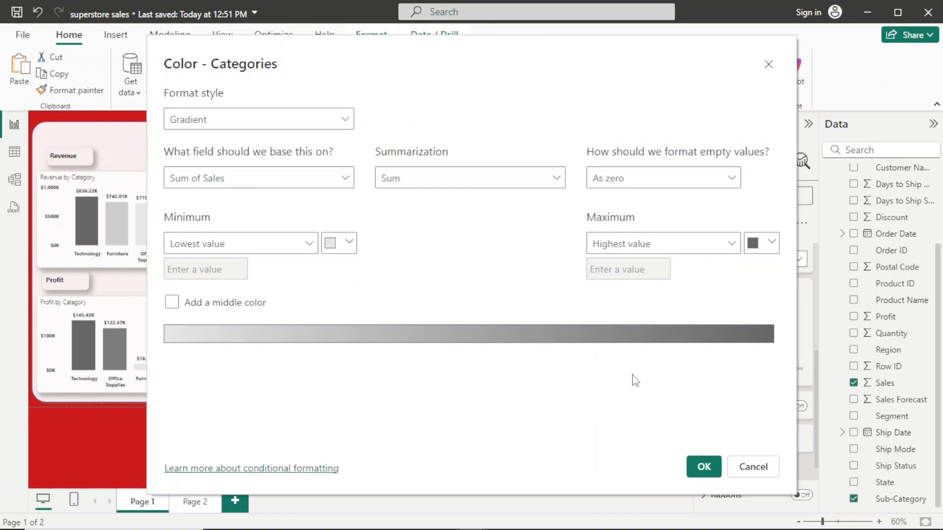
{"action": "left_click", "coordinate": [703, 468]}
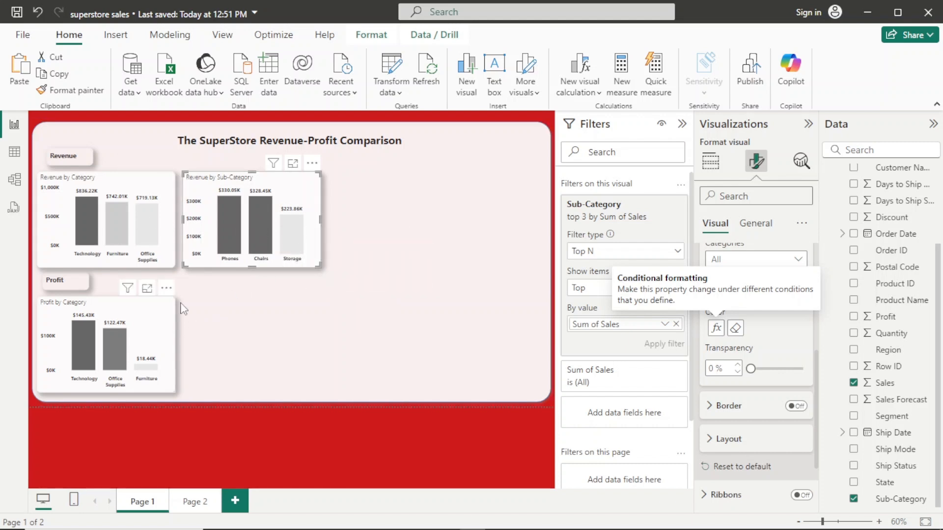
- Duplicate the Profit by Category chart and place the copy beside it, beneath the Revenue by Sub-Category chart
{"action": "left_click", "coordinate": [166, 328]}
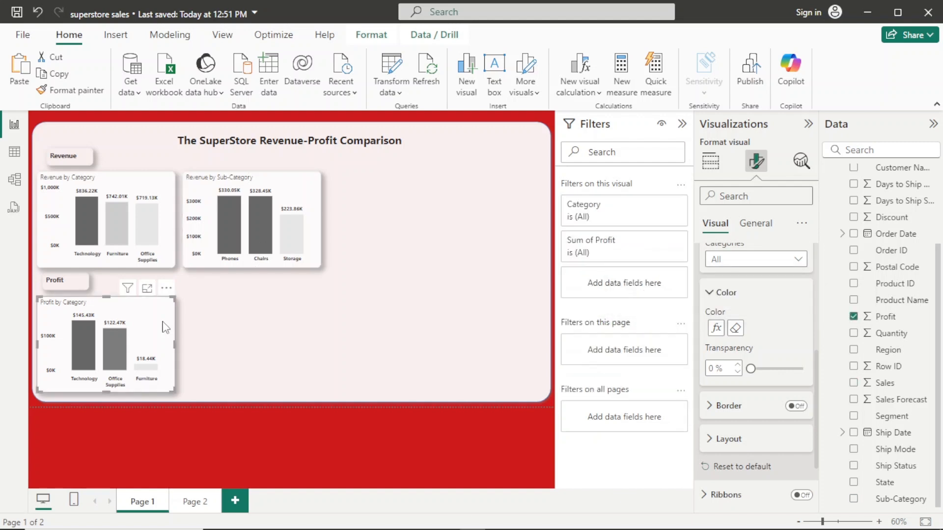
{"action": "key", "text": "ctrl+v"}
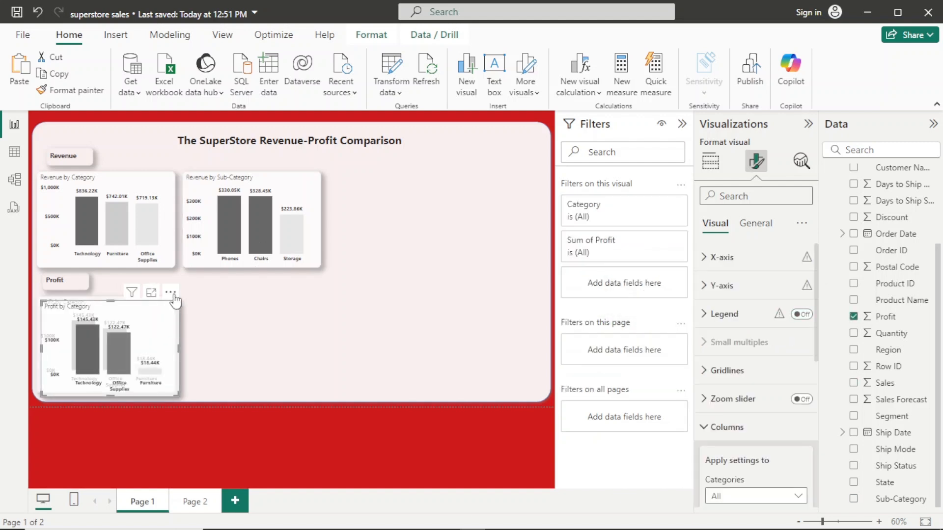
{"action": "left_click_drag", "start_coordinate": [174, 297], "coordinate": [316, 287]}
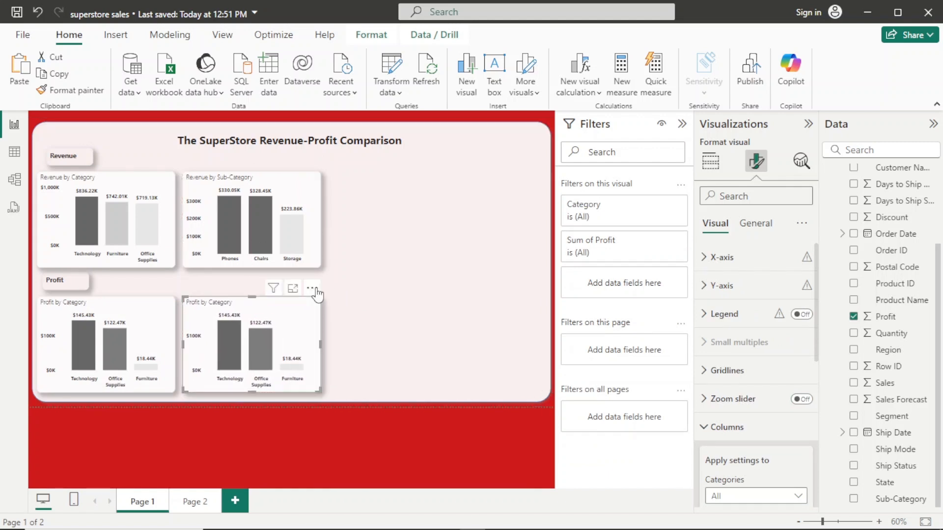
- Replace Category with Sub-Category on the X-axis of the duplicated profit chart, keeping Sum of Profit on the Y-axis
{"action": "left_click", "coordinate": [766, 224]}
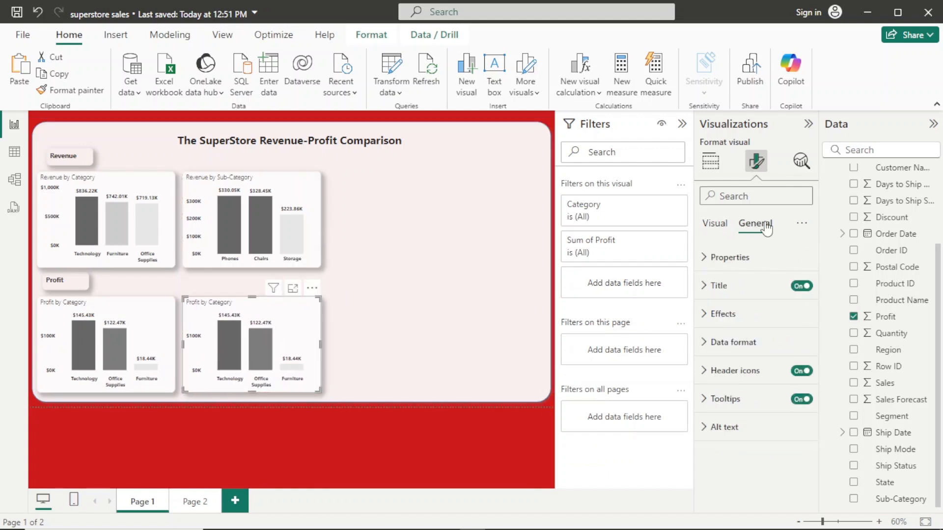
{"action": "left_click", "coordinate": [722, 222]}
{"action": "left_click", "coordinate": [710, 161]}
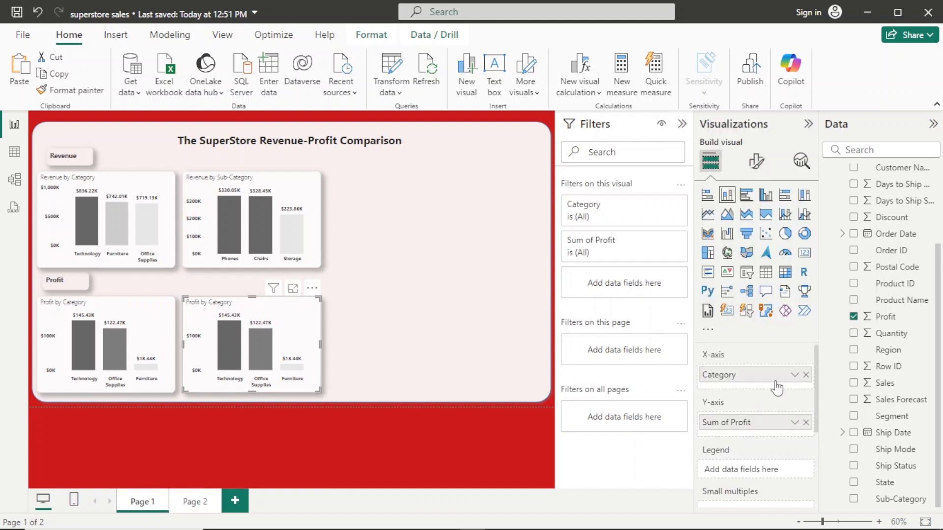
{"action": "left_click", "coordinate": [806, 423]}
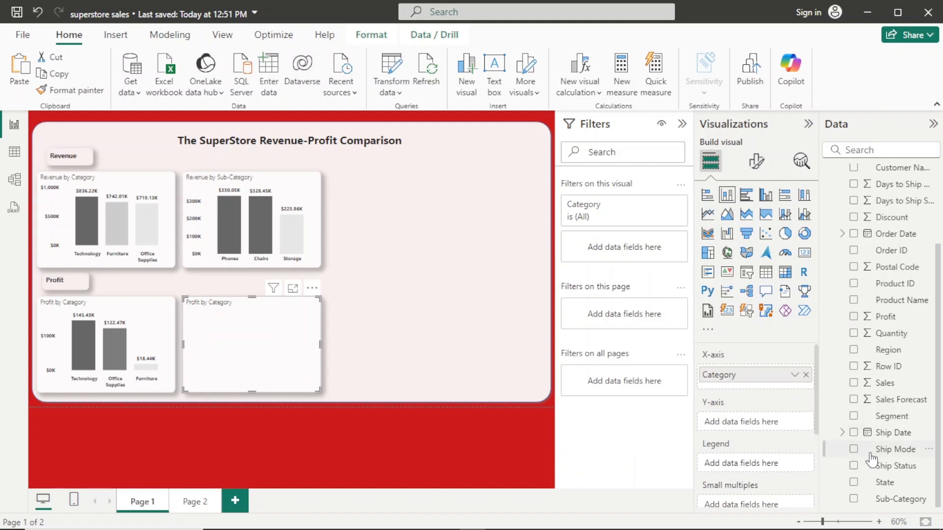
{"action": "left_click", "coordinate": [37, 17]}
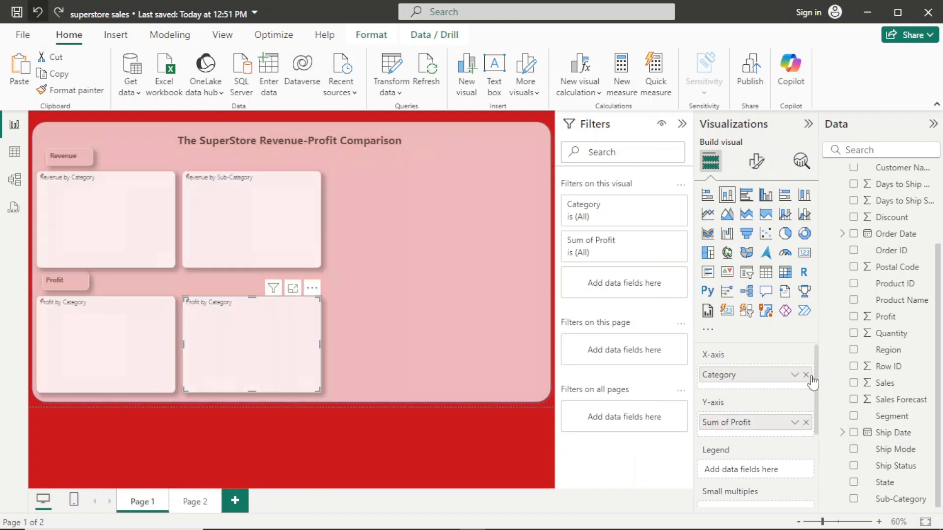
{"action": "left_click", "coordinate": [806, 375]}
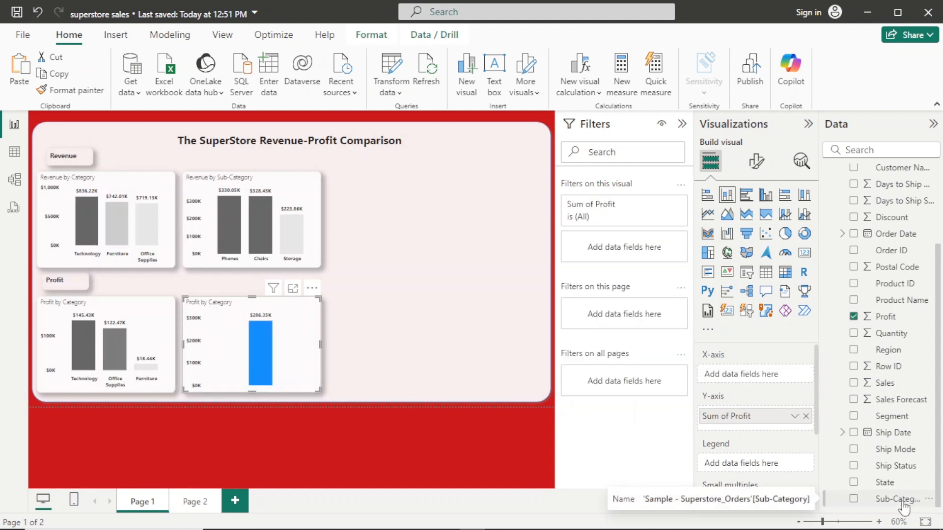
{"action": "left_click_drag", "start_coordinate": [904, 504], "coordinate": [769, 378]}
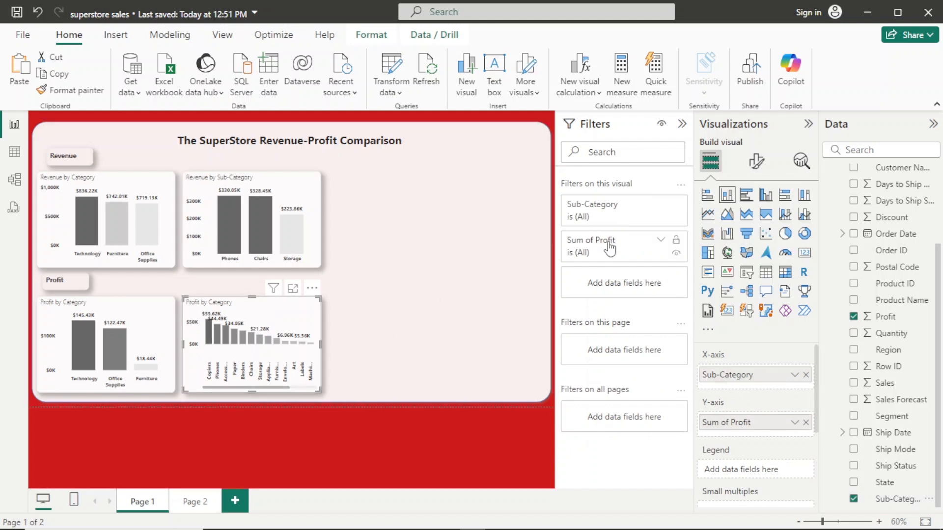
- Filter the duplicated profit chart to the top 3 sub-categories by Sum of Profit using a Top N filter
{"action": "left_click", "coordinate": [637, 220]}
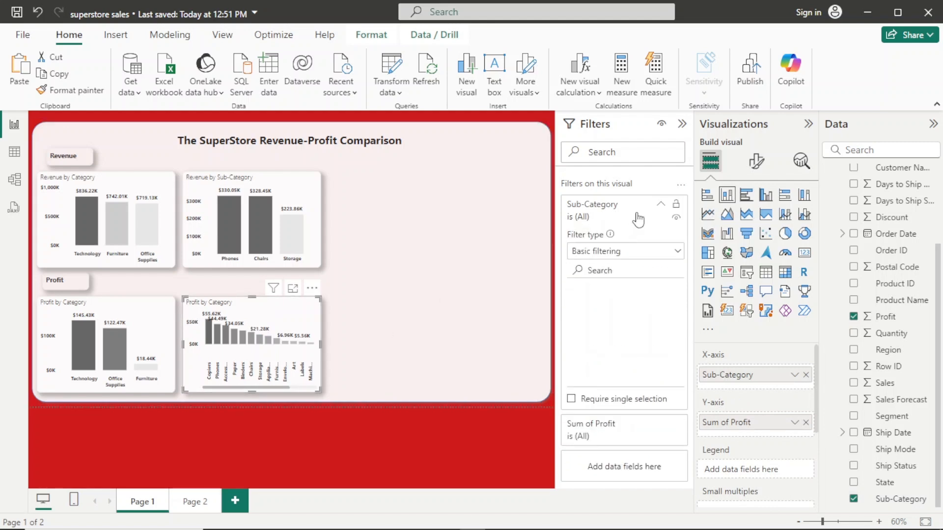
{"action": "left_click", "coordinate": [677, 252]}
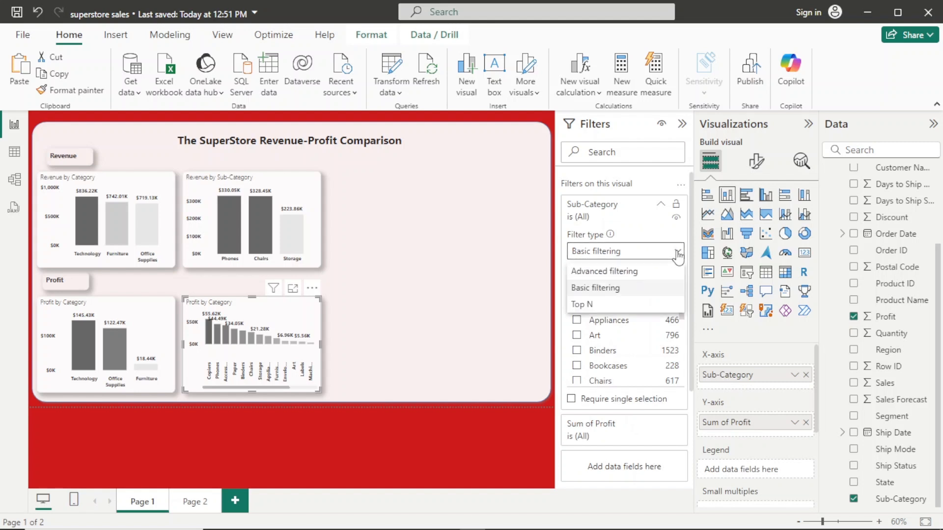
{"action": "left_click", "coordinate": [631, 305]}
{"action": "left_click", "coordinate": [645, 283]}
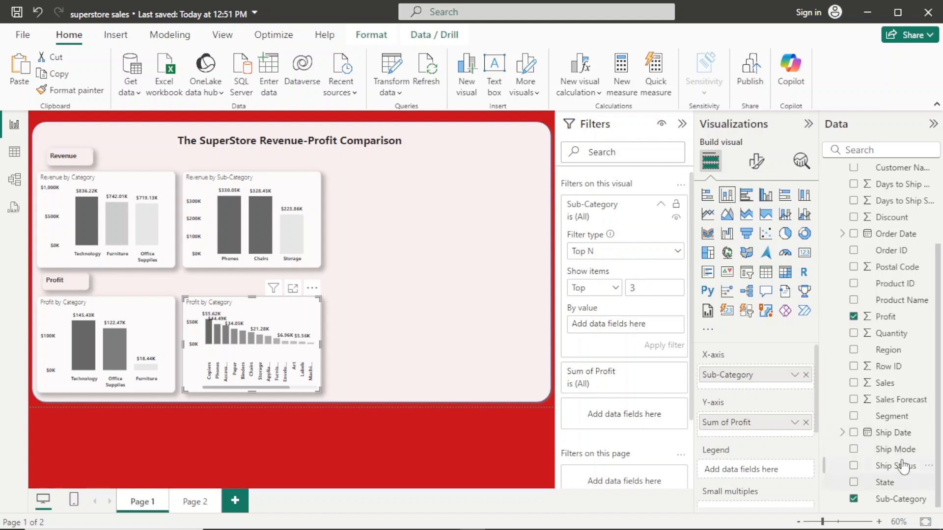
{"action": "left_click_drag", "start_coordinate": [886, 317], "coordinate": [626, 324]}
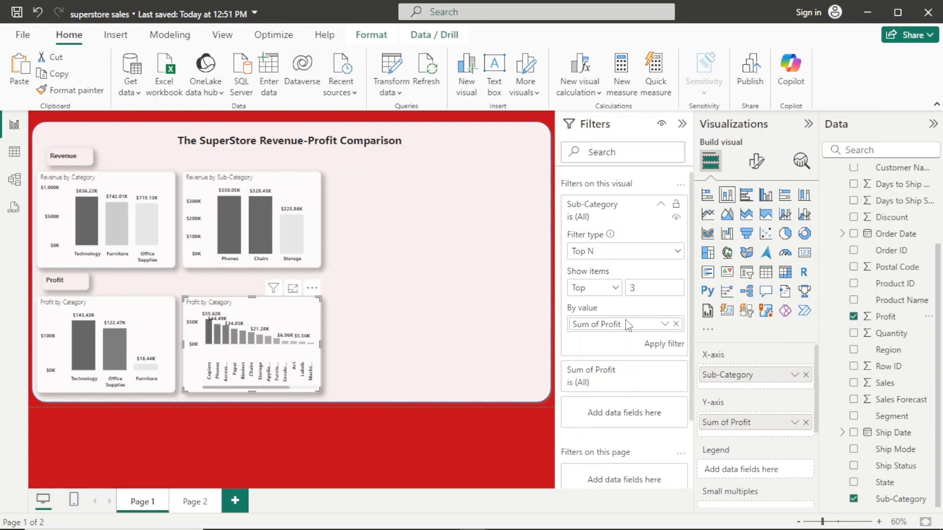
{"action": "left_click", "coordinate": [655, 347]}
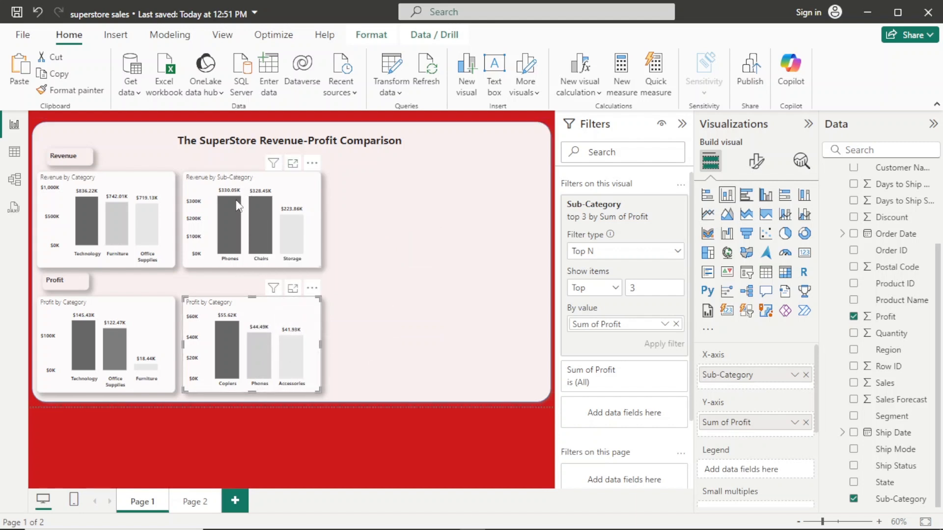
{"action": "mouse_move", "coordinate": [228, 222]}
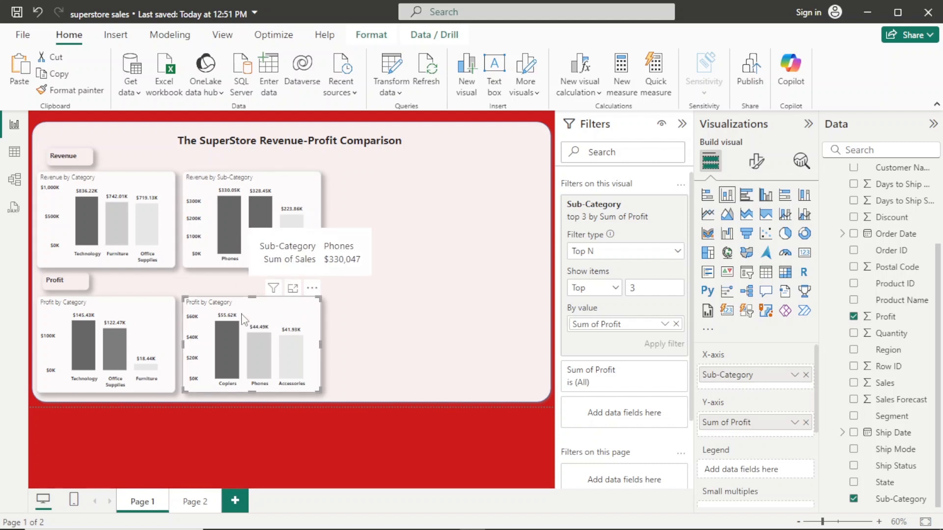
{"action": "mouse_move", "coordinate": [228, 343]}
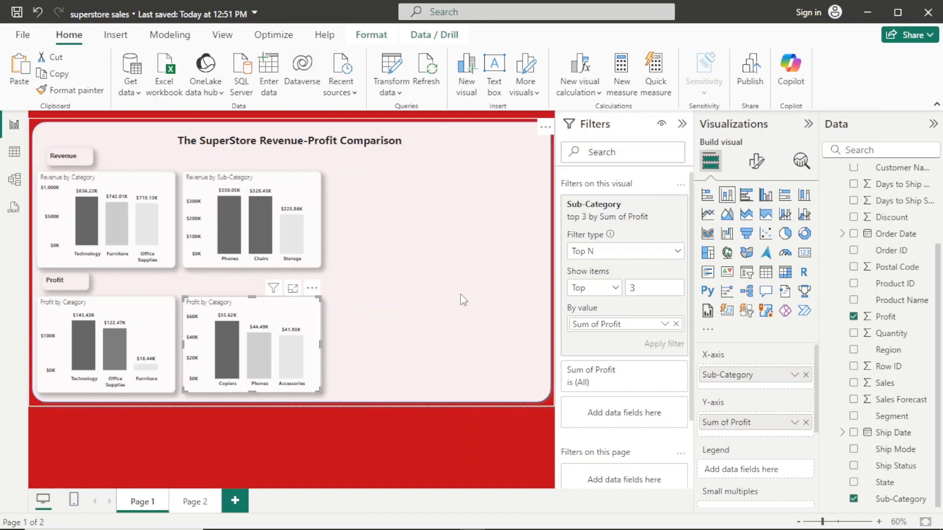
- Change the title of the duplicated profit chart to "Profit by Sub-Category"
{"action": "left_click", "coordinate": [759, 161]}
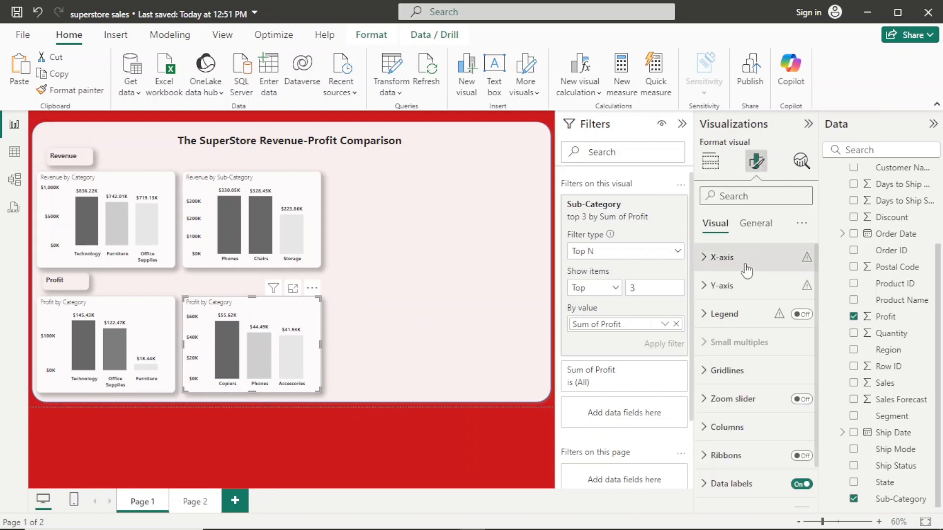
{"action": "left_click", "coordinate": [755, 224]}
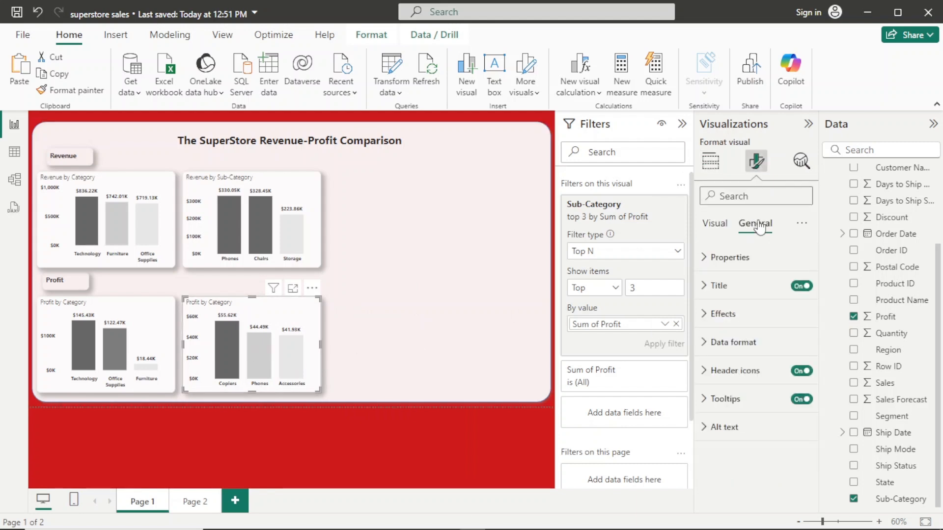
{"action": "left_click", "coordinate": [756, 286]}
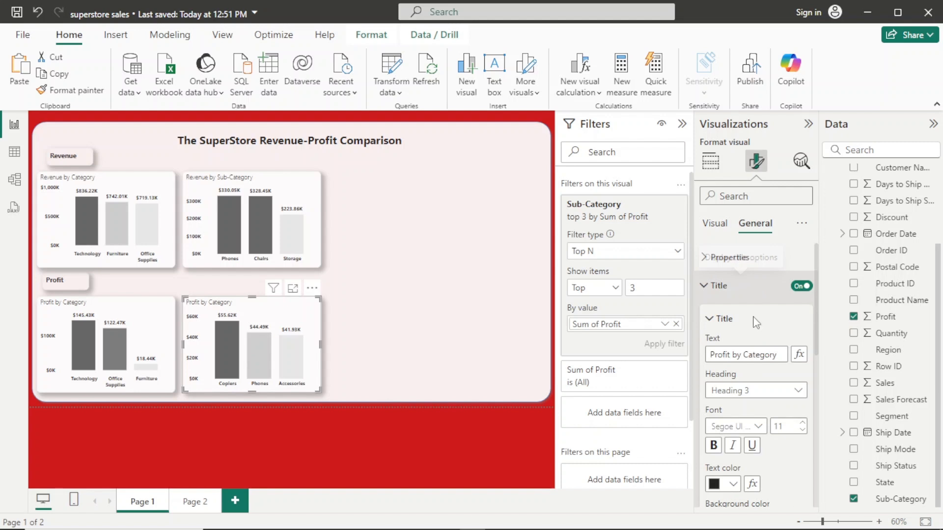
{"action": "left_click", "coordinate": [745, 355]}
{"action": "type", "text": "3"}
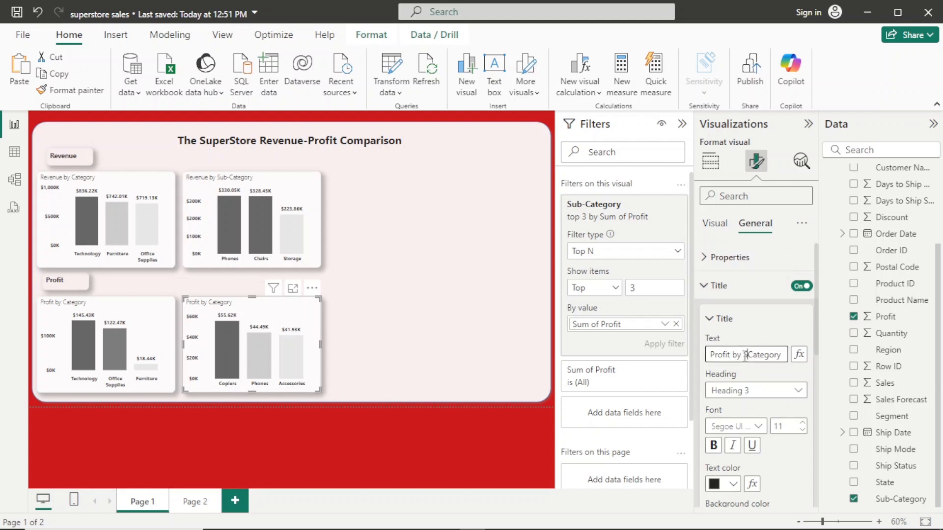
{"action": "type", "text": "ub-"}
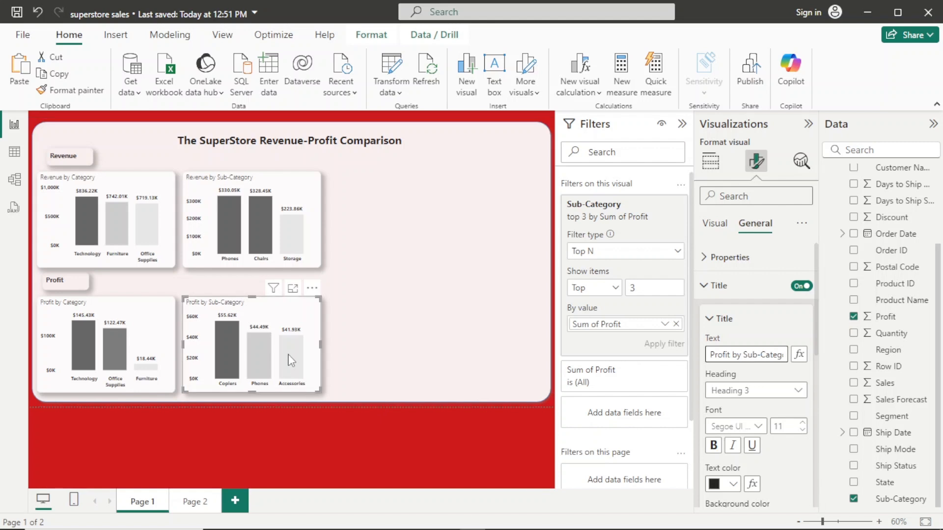
{"action": "mouse_move", "coordinate": [291, 361]}
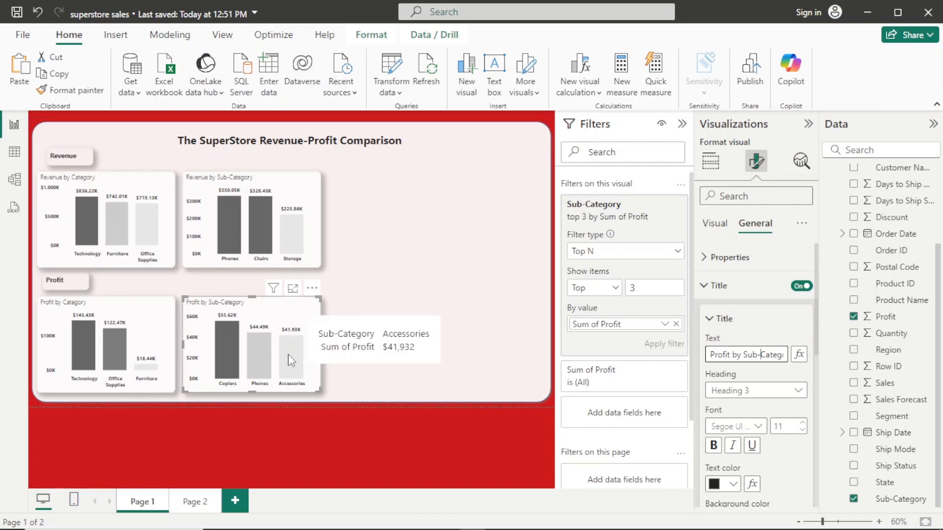
- Review the conditional colour gradient settings for the columns of the Profit by Sub-Category chart and accept them
{"action": "left_click", "coordinate": [715, 223]}
{"action": "left_click", "coordinate": [747, 225]}
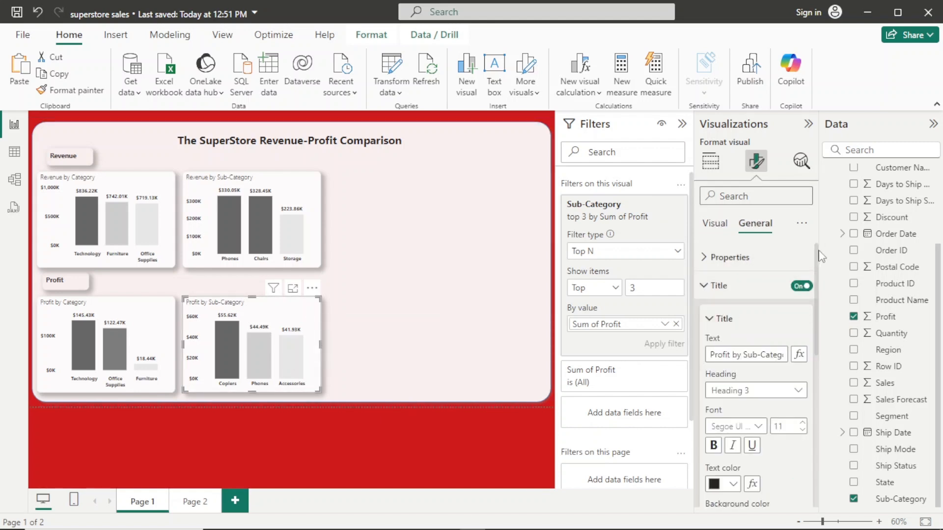
{"action": "scroll", "coordinate": [816, 259], "scroll_direction": "down", "scroll_amount": 5}
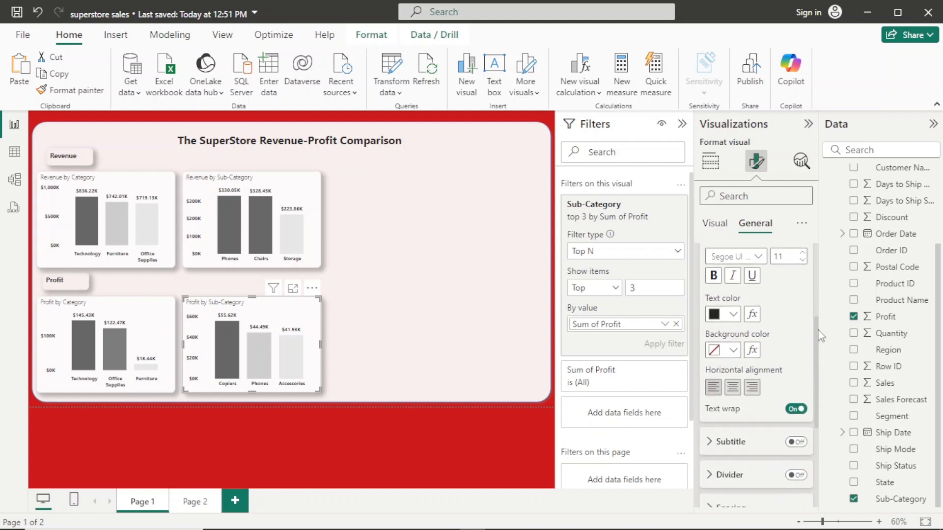
{"action": "scroll", "coordinate": [819, 351], "scroll_direction": "up", "scroll_amount": 5}
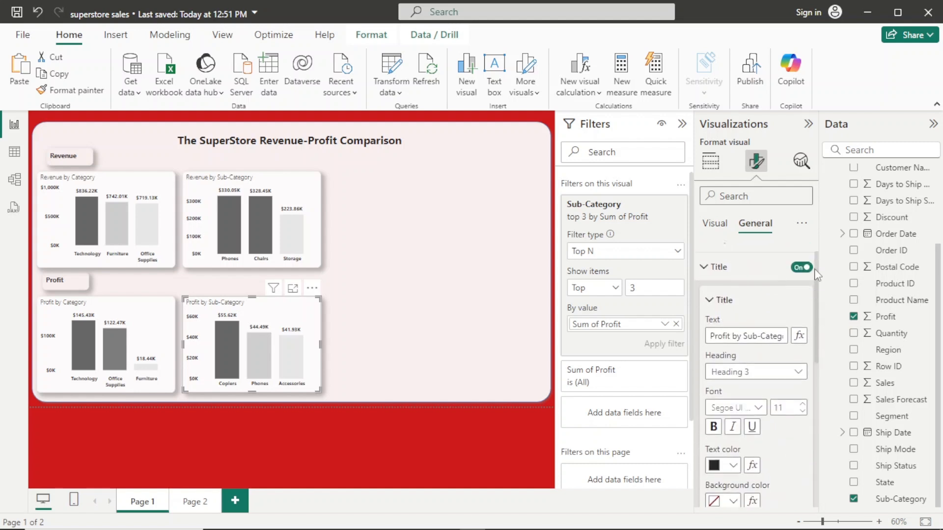
{"action": "left_click", "coordinate": [722, 286]}
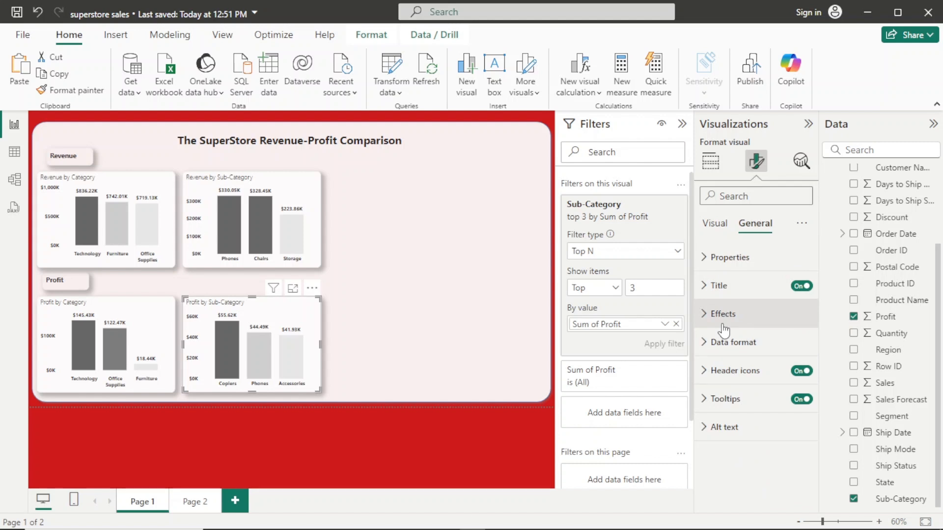
{"action": "left_click", "coordinate": [715, 225]}
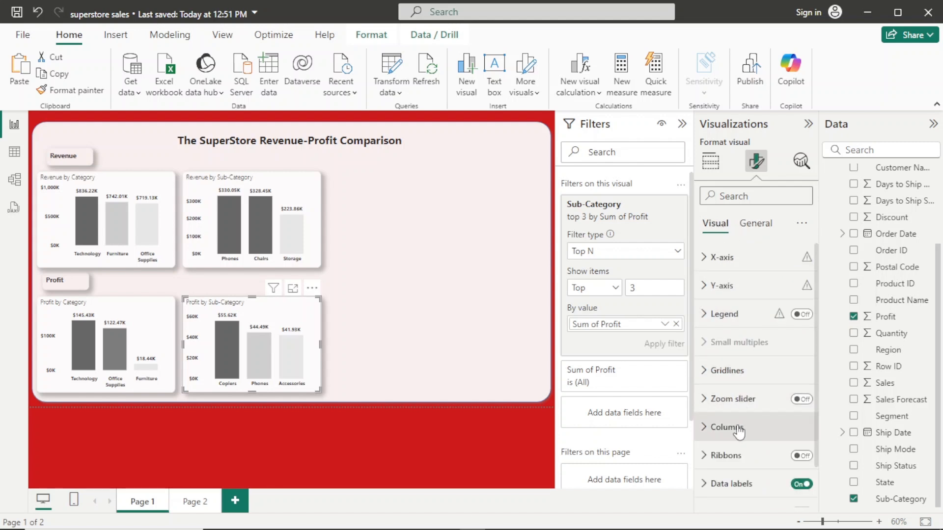
{"action": "left_click", "coordinate": [711, 425]}
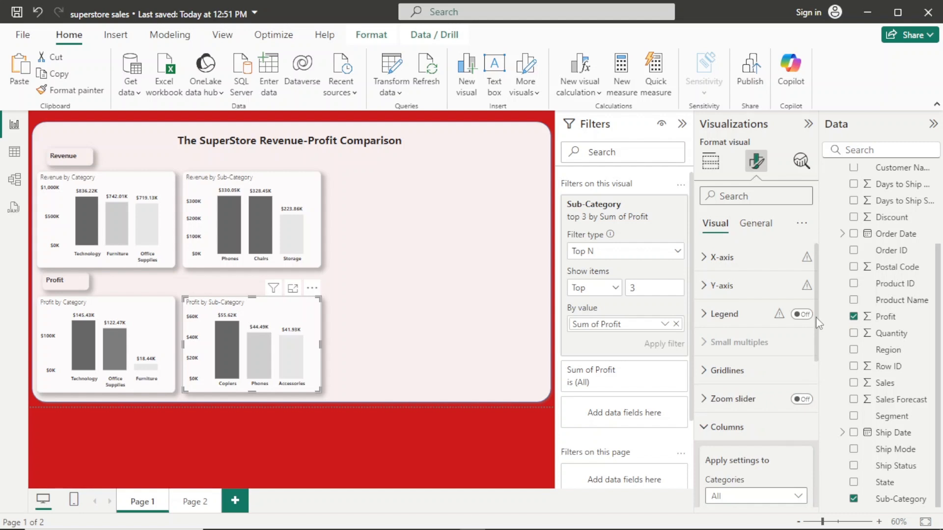
{"action": "left_click_drag", "start_coordinate": [817, 322], "coordinate": [819, 421]}
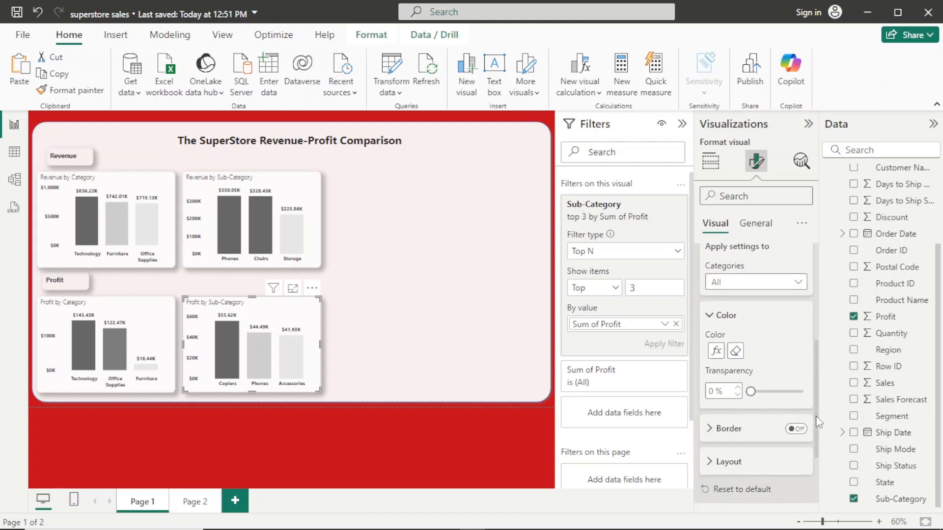
{"action": "left_click", "coordinate": [717, 343]}
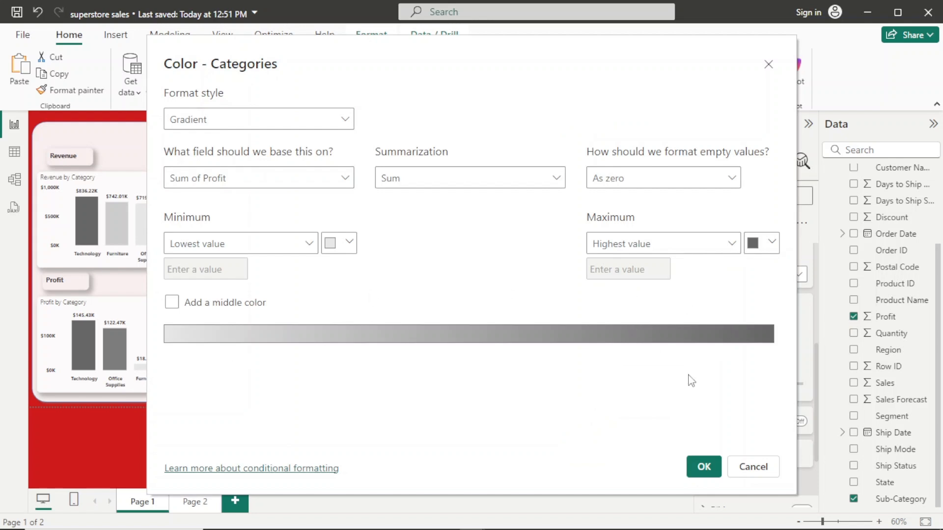
{"action": "left_click", "coordinate": [705, 469]}
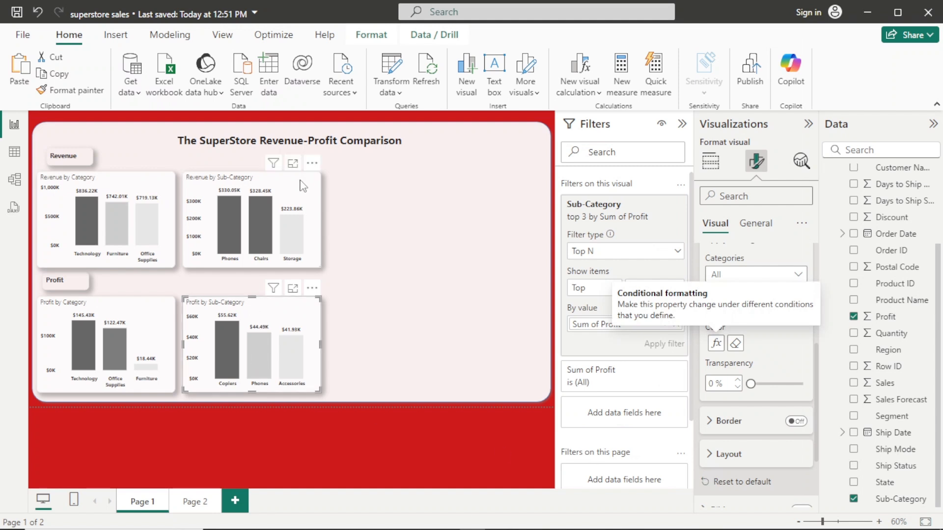
- Check the requirements page, then duplicate the Revenue by Sub-Category chart on Page 1 and place the copy beside it in the Revenue row
{"action": "left_click", "coordinate": [192, 501]}
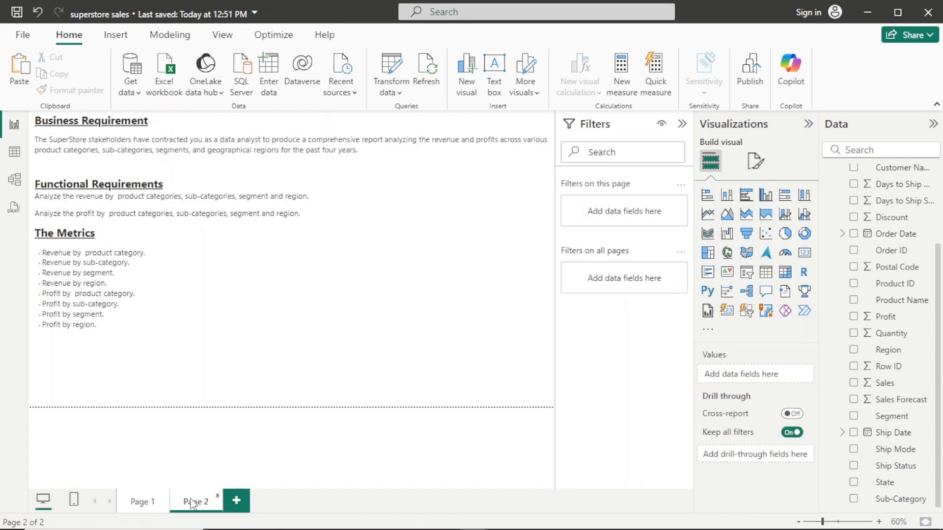
{"action": "left_click", "coordinate": [141, 504]}
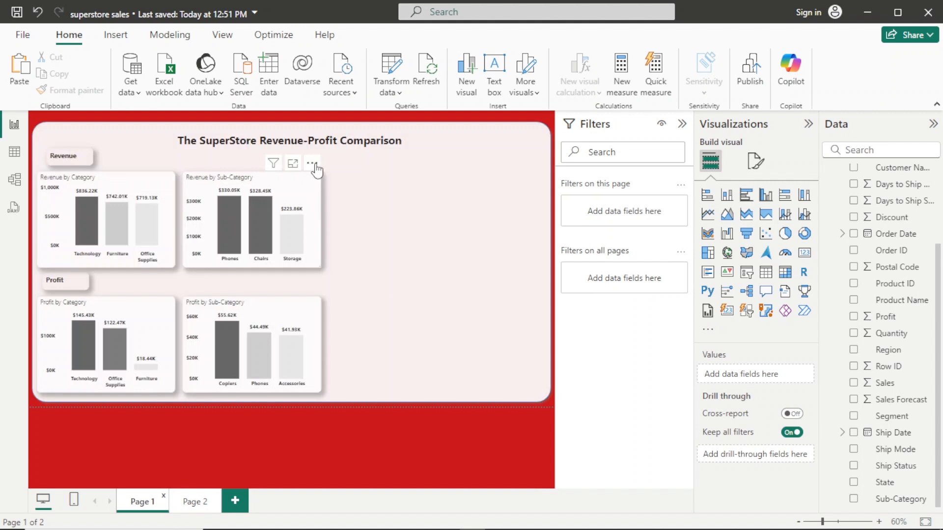
{"action": "left_click", "coordinate": [312, 163]}
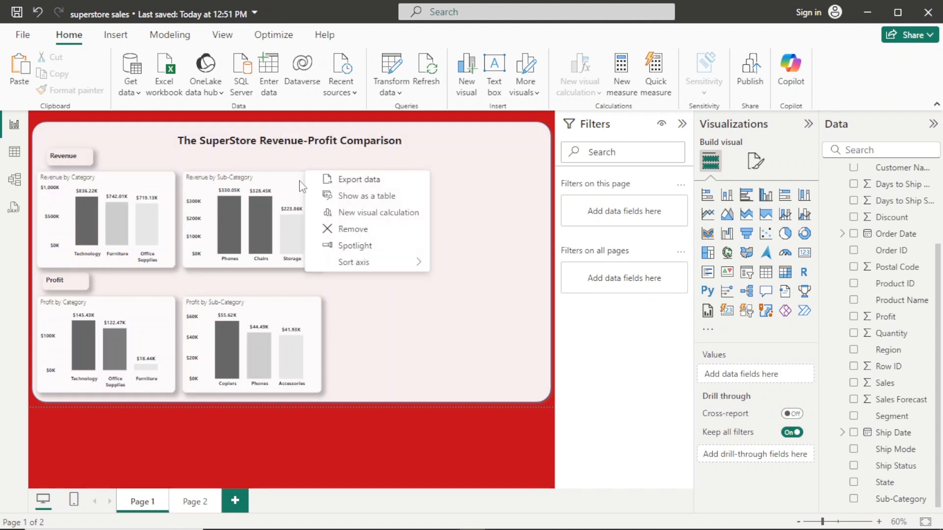
{"action": "left_click", "coordinate": [301, 187]}
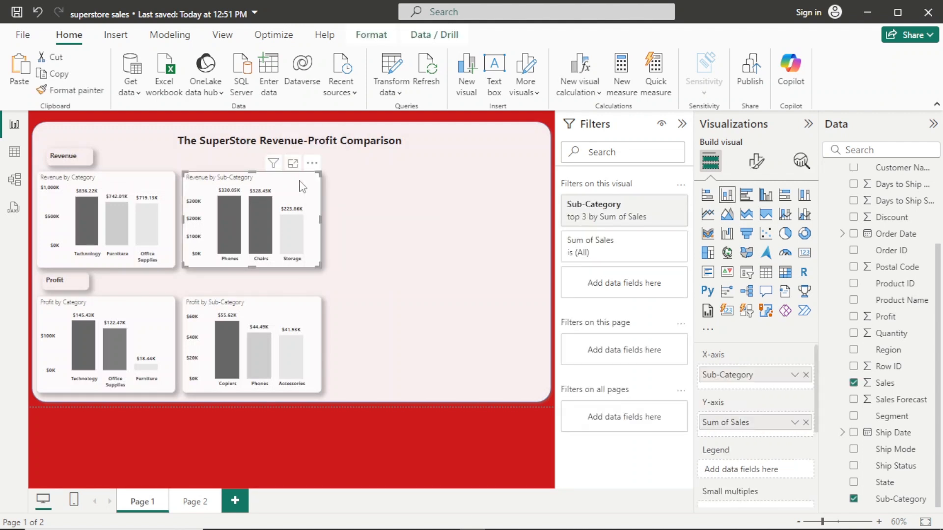
{"action": "key", "text": "ctrl+v"}
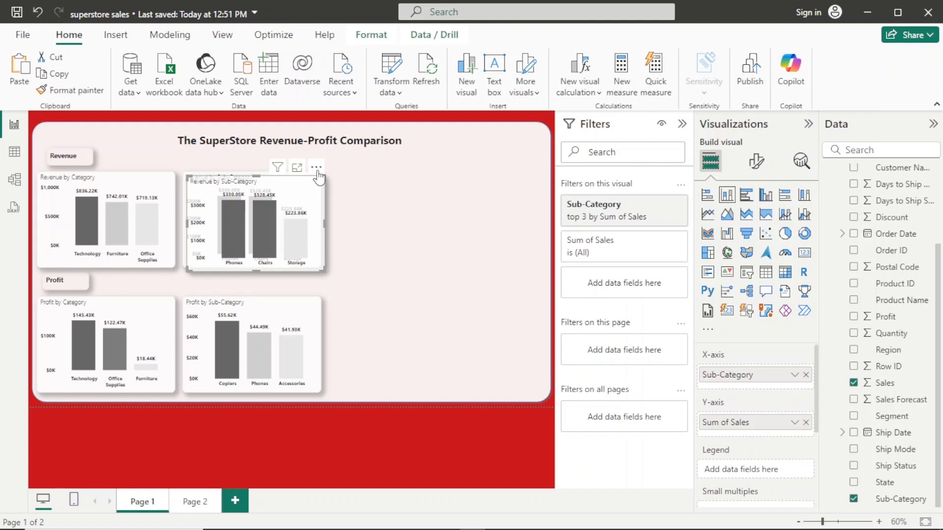
{"action": "left_click_drag", "start_coordinate": [317, 172], "coordinate": [460, 169]}
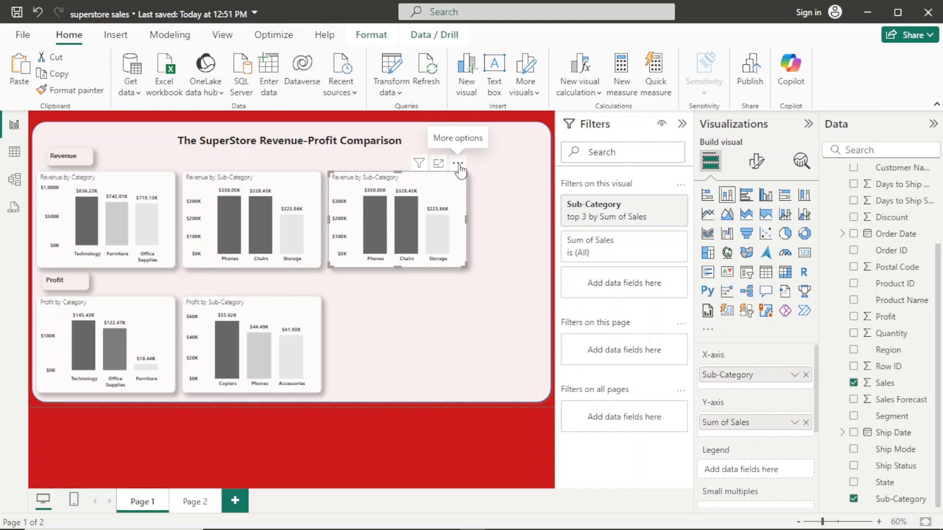
- Replace Sub-Category with Segment on the X-axis of the duplicated revenue chart and make the chart slightly narrower
{"action": "left_click", "coordinate": [806, 375]}
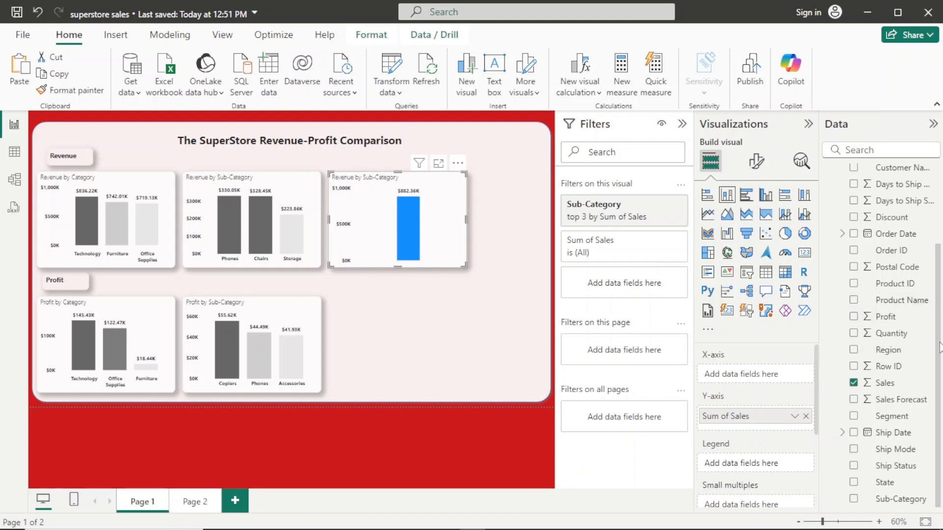
{"action": "left_click_drag", "start_coordinate": [892, 416], "coordinate": [781, 378]}
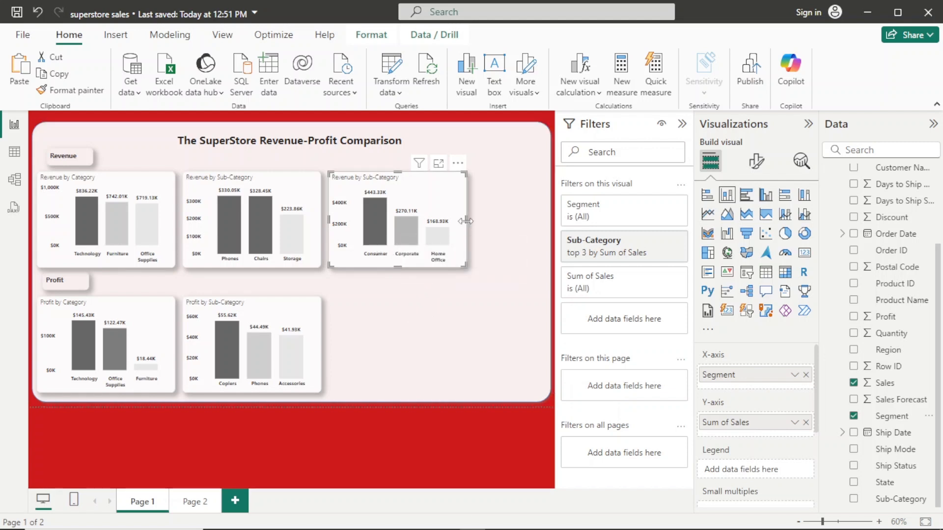
{"action": "left_click_drag", "start_coordinate": [464, 225], "coordinate": [460, 225]}
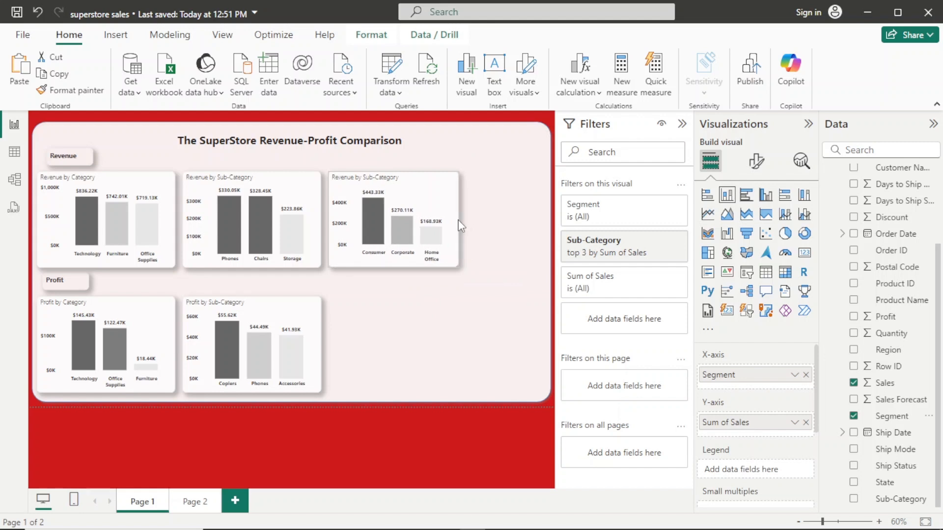
{"action": "left_click_drag", "start_coordinate": [458, 226], "coordinate": [450, 220]}
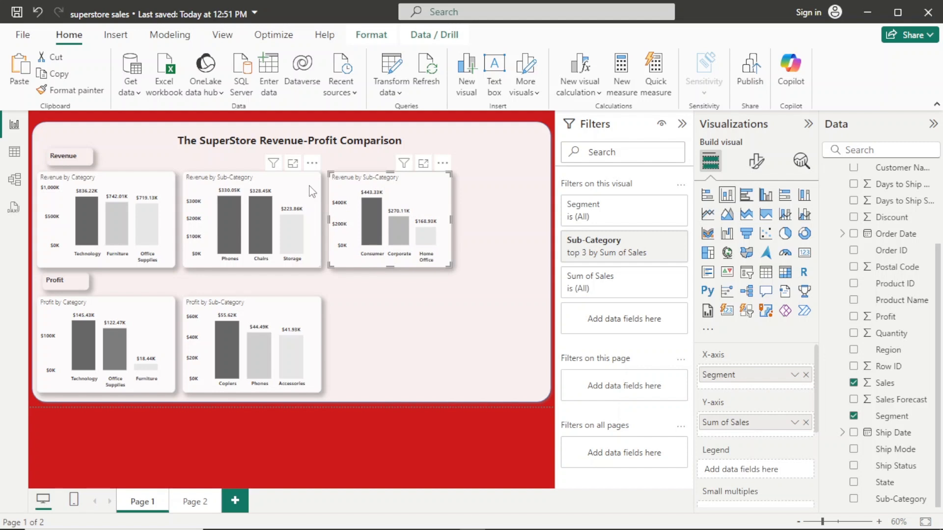
- Narrow the Revenue and Profit by Sub-Category charts to the same width and move the segment revenue chart into the freed space
{"action": "left_click", "coordinate": [311, 219]}
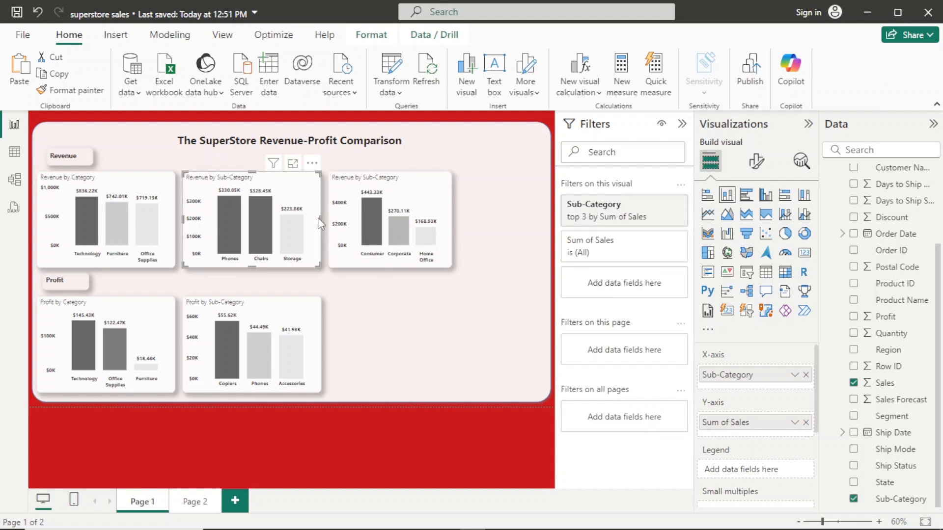
{"action": "left_click_drag", "start_coordinate": [318, 218], "coordinate": [291, 227]}
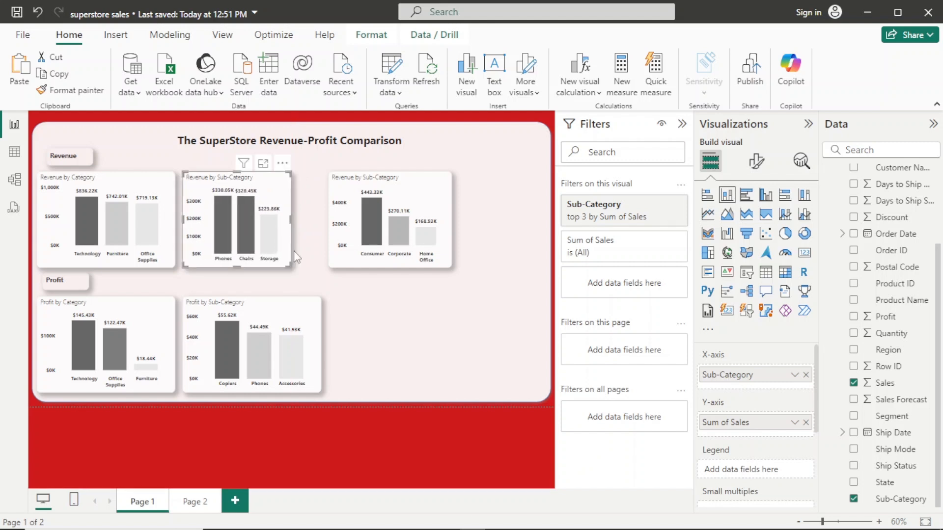
{"action": "left_click", "coordinate": [308, 310]}
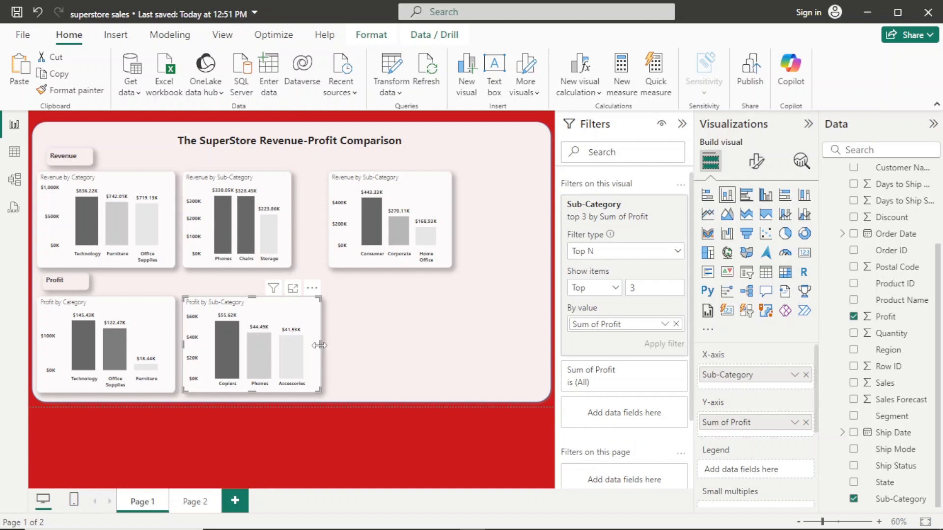
{"action": "left_click_drag", "start_coordinate": [320, 350], "coordinate": [291, 349]}
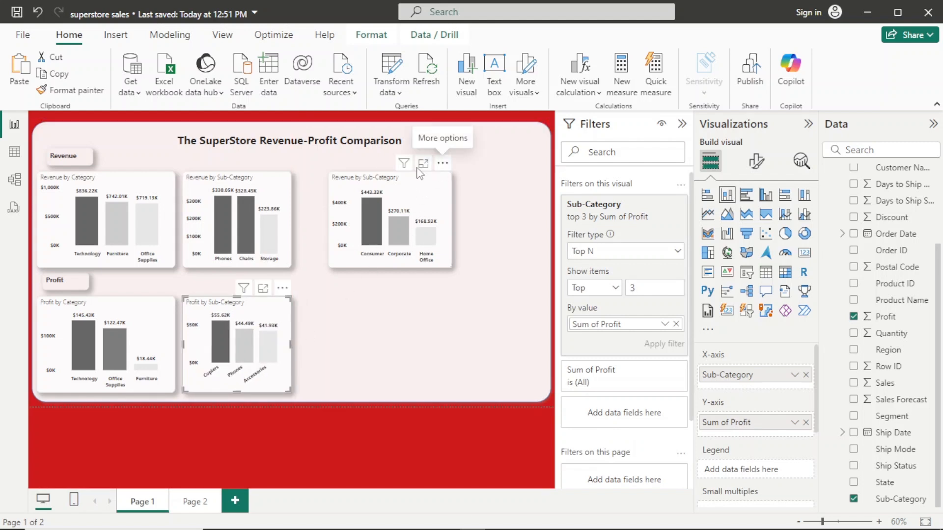
{"action": "left_click_drag", "start_coordinate": [447, 170], "coordinate": [419, 169]}
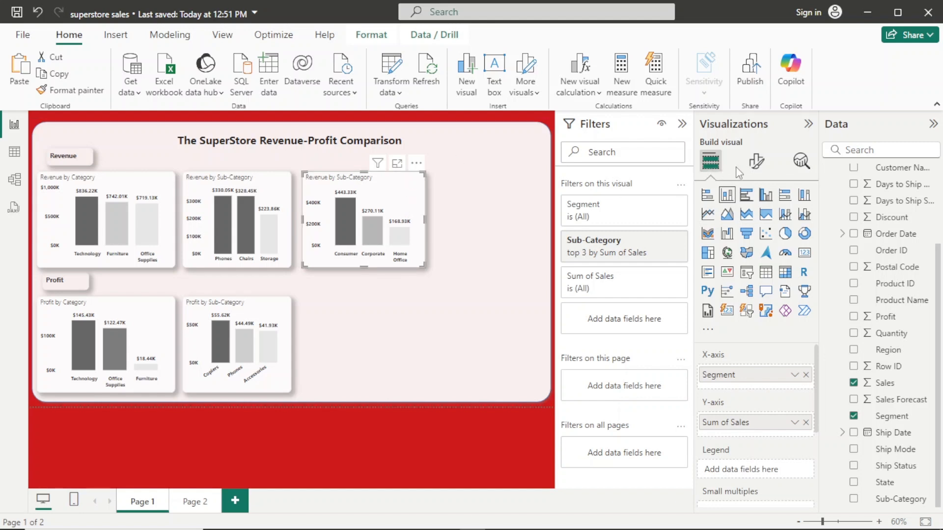
- Change the title of the segment revenue chart to "Revenue by Segment"
{"action": "left_click", "coordinate": [756, 161]}
{"action": "left_click", "coordinate": [755, 223]}
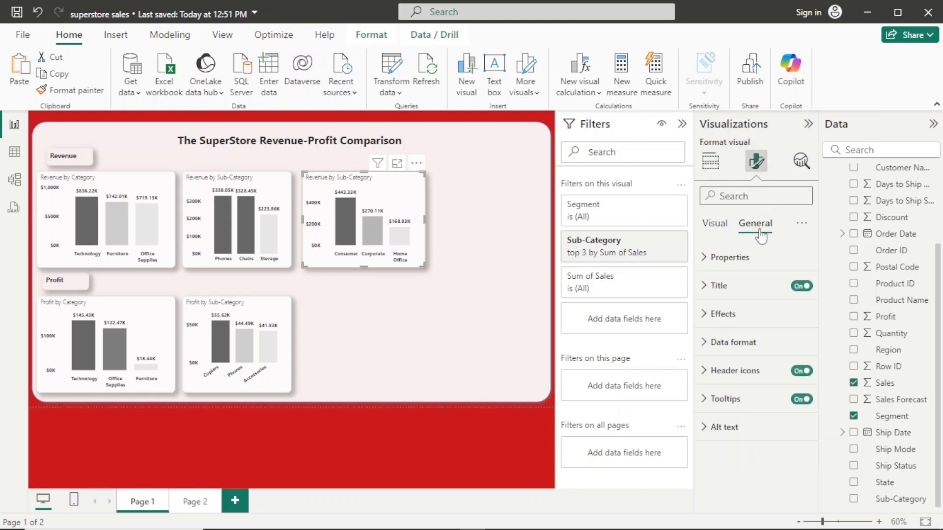
{"action": "left_click", "coordinate": [762, 294]}
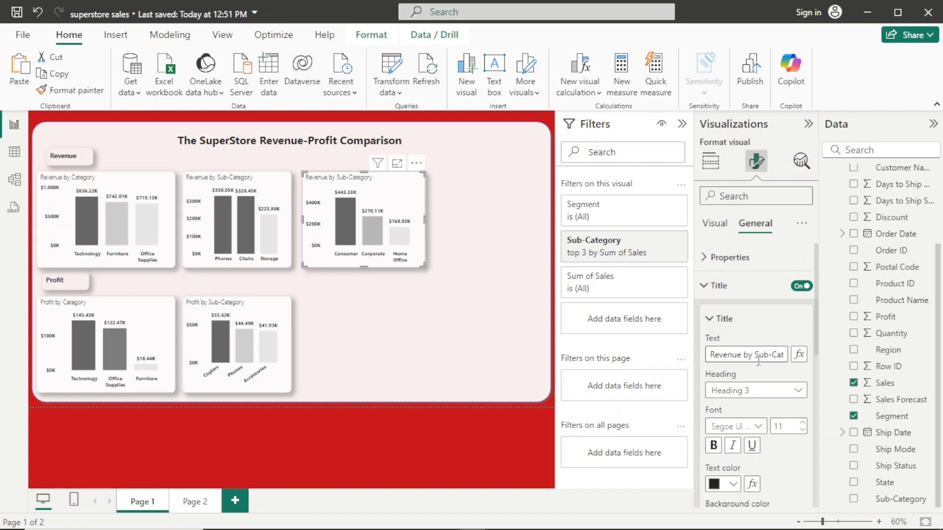
{"action": "left_click_drag", "start_coordinate": [757, 352], "coordinate": [817, 353]}
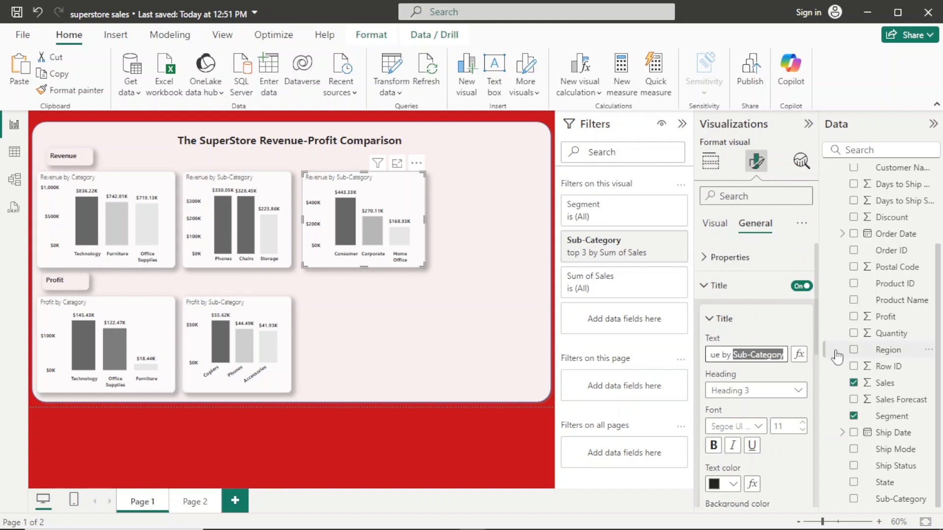
{"action": "type", "text": "Seg"}
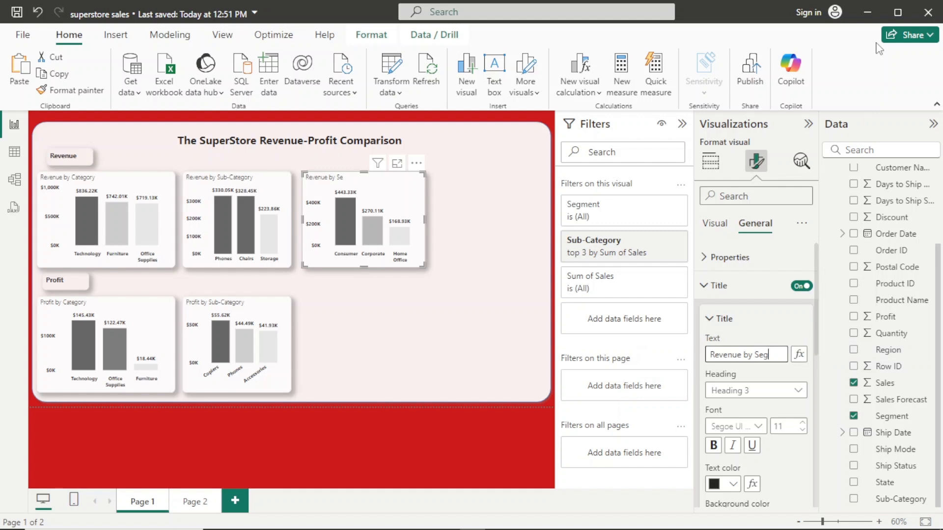
{"action": "type", "text": "ment"}
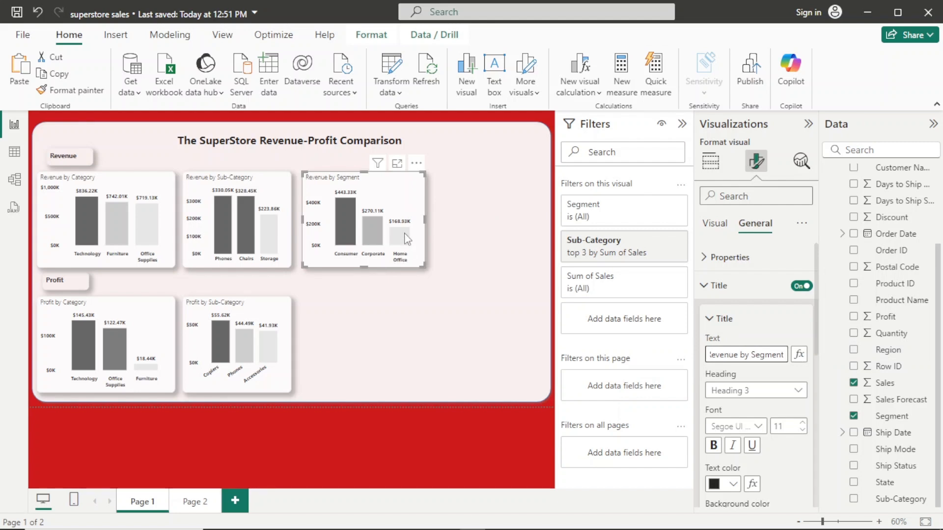
{"action": "left_click", "coordinate": [390, 194]}
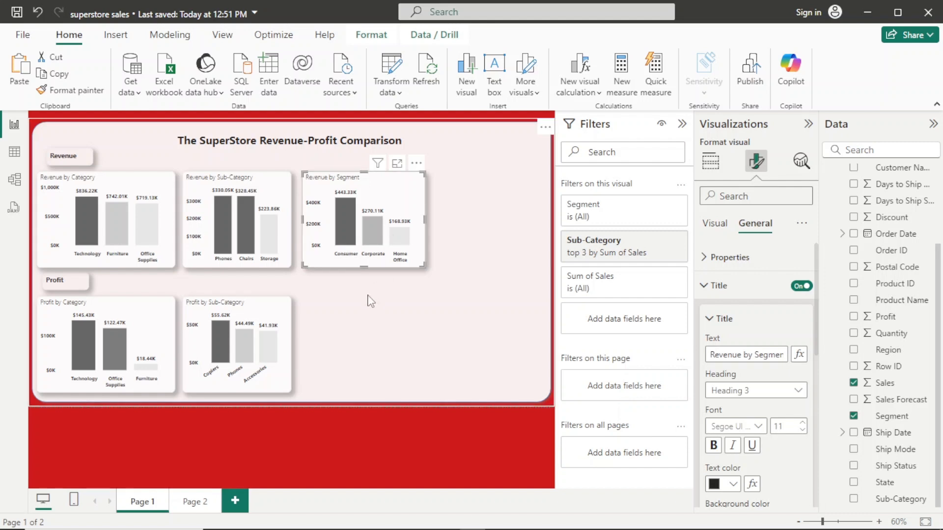
- Duplicate the Profit by Sub-Category chart and place the copy beside it, below the Revenue by Segment chart
{"action": "left_click", "coordinate": [285, 320]}
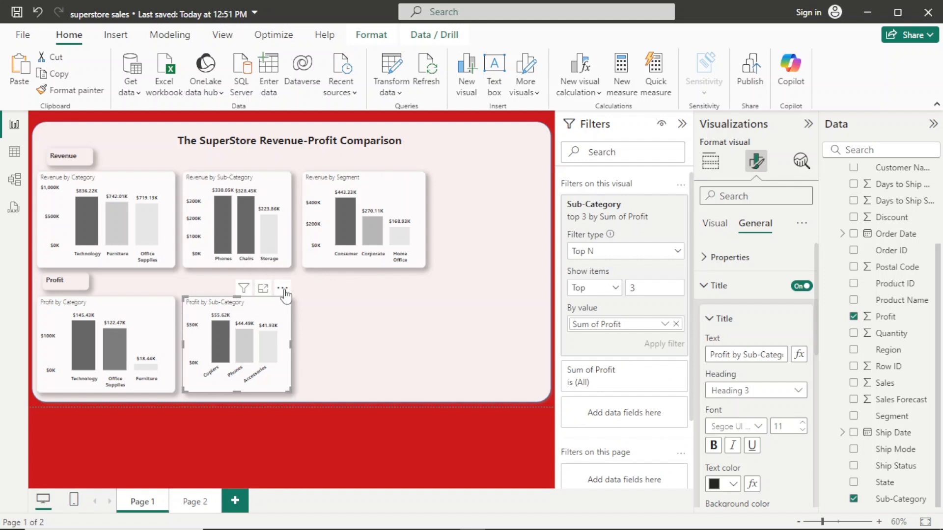
{"action": "key", "text": "ctrl+v"}
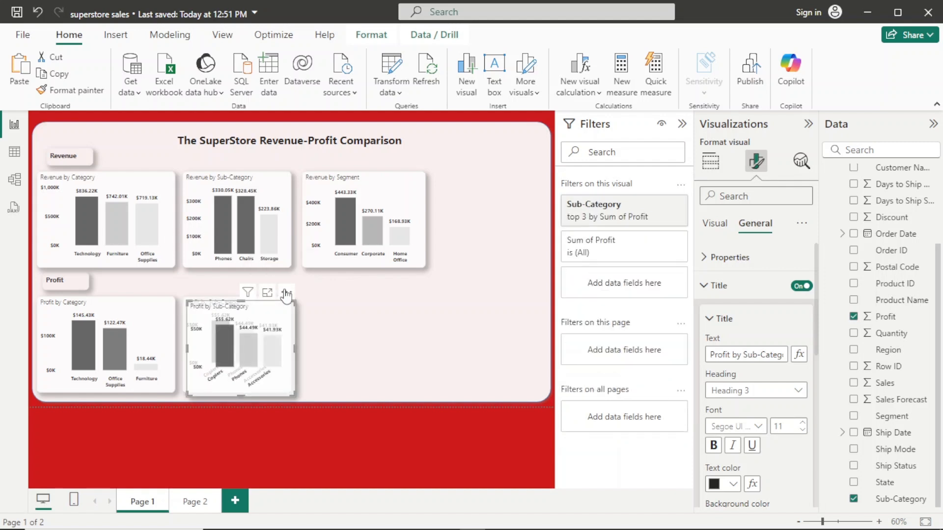
{"action": "left_click_drag", "start_coordinate": [293, 298], "coordinate": [408, 294]}
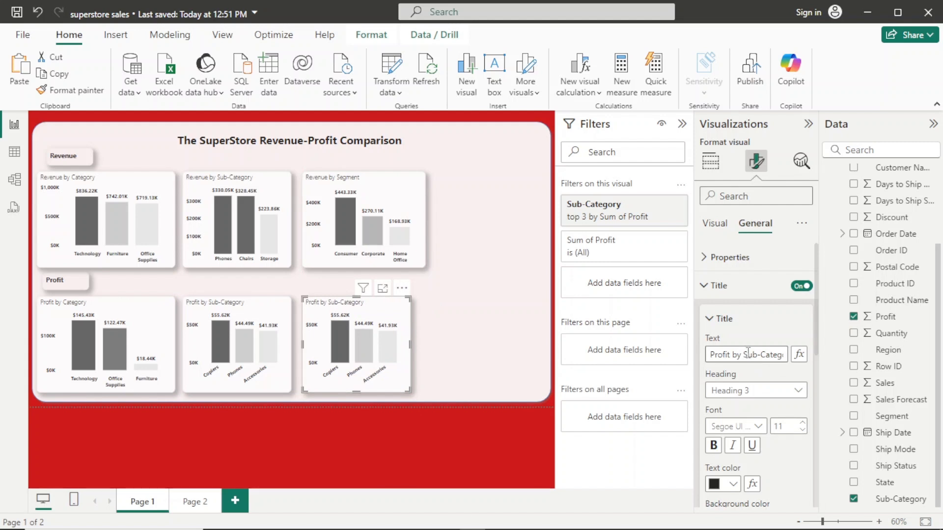
- Replace Sub-Category with Segment on the X-axis of the duplicated profit chart and widen it to match the Revenue by Segment chart
{"action": "left_click", "coordinate": [713, 235]}
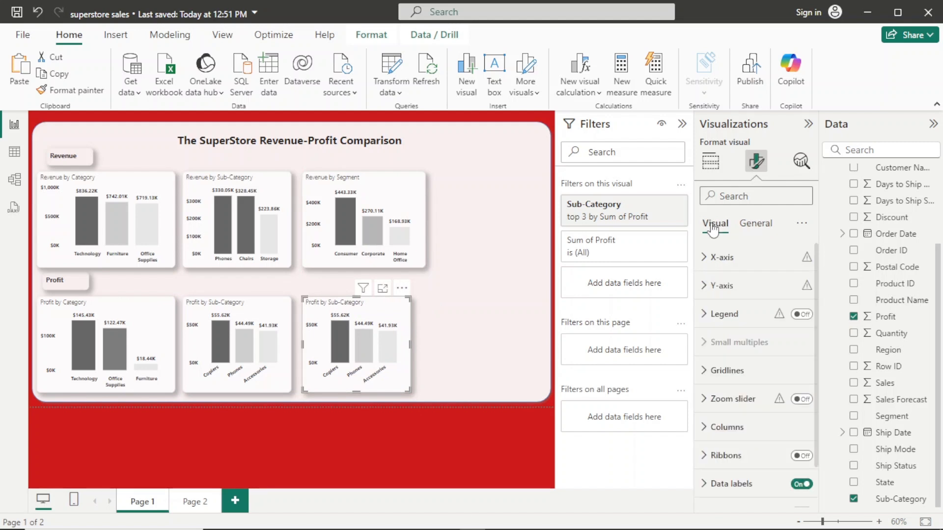
{"action": "left_click", "coordinate": [710, 161]}
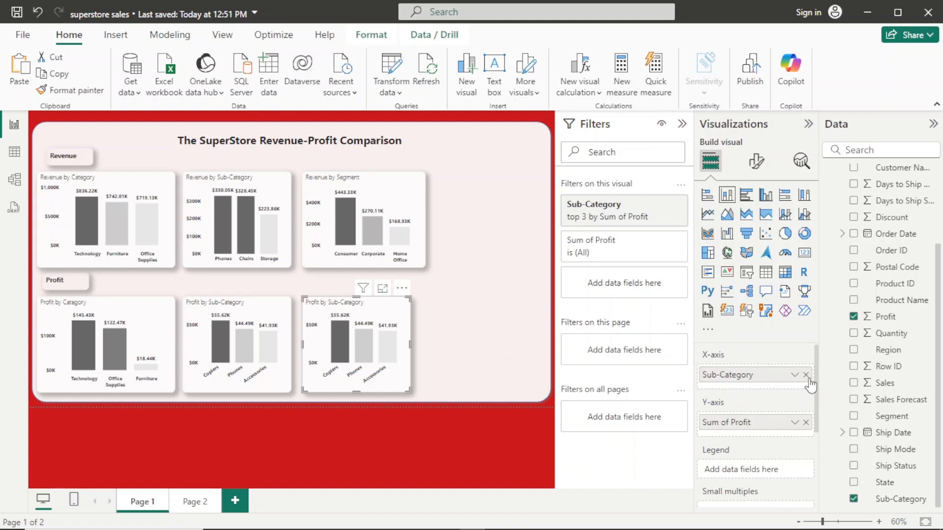
{"action": "left_click", "coordinate": [806, 376]}
{"action": "left_click_drag", "start_coordinate": [889, 417], "coordinate": [776, 377]}
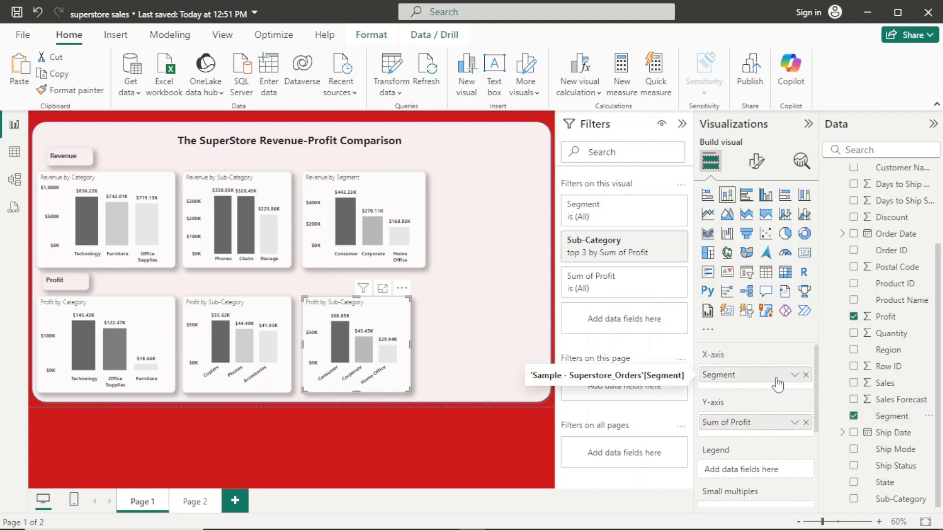
{"action": "left_click_drag", "start_coordinate": [410, 344], "coordinate": [421, 349]}
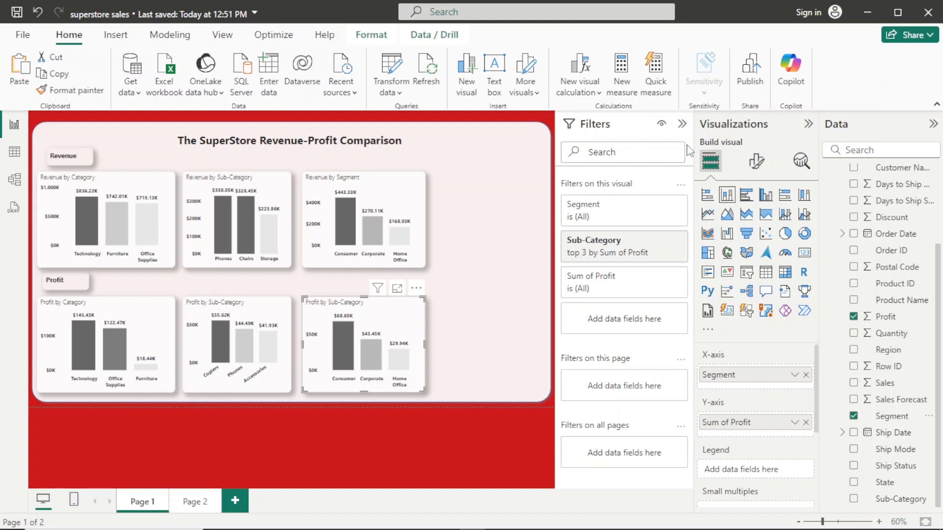
- Change the title of the segment profit chart to "Profit by Segment"
{"action": "left_click", "coordinate": [755, 162]}
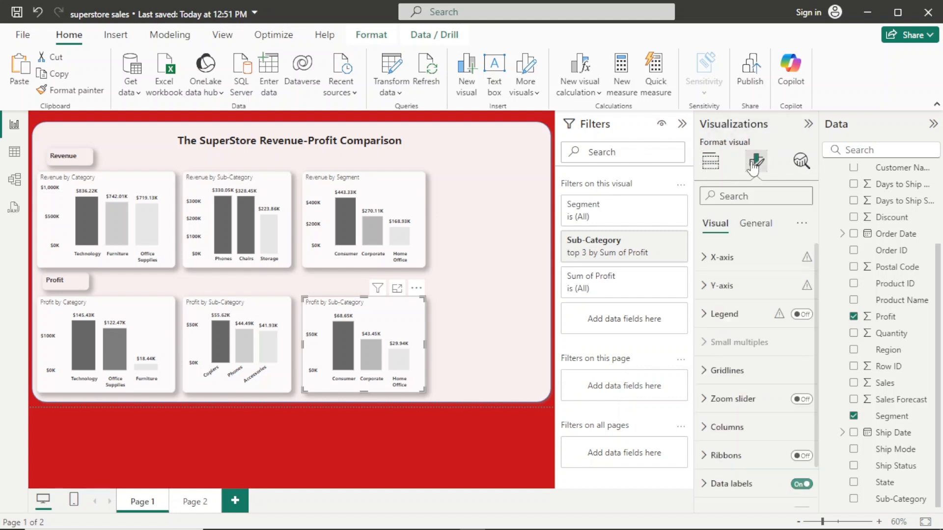
{"action": "left_click", "coordinate": [756, 225]}
{"action": "left_click", "coordinate": [746, 286]}
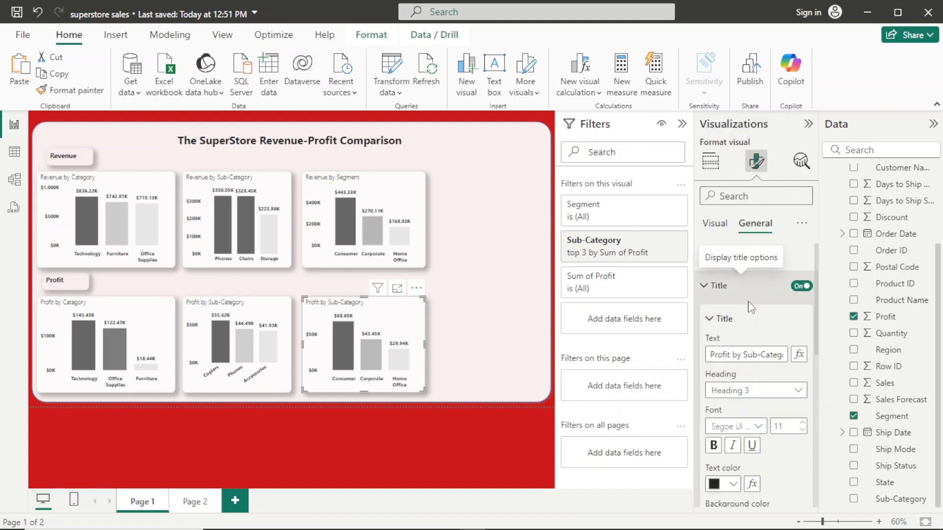
{"action": "left_click_drag", "start_coordinate": [745, 356], "coordinate": [788, 354]}
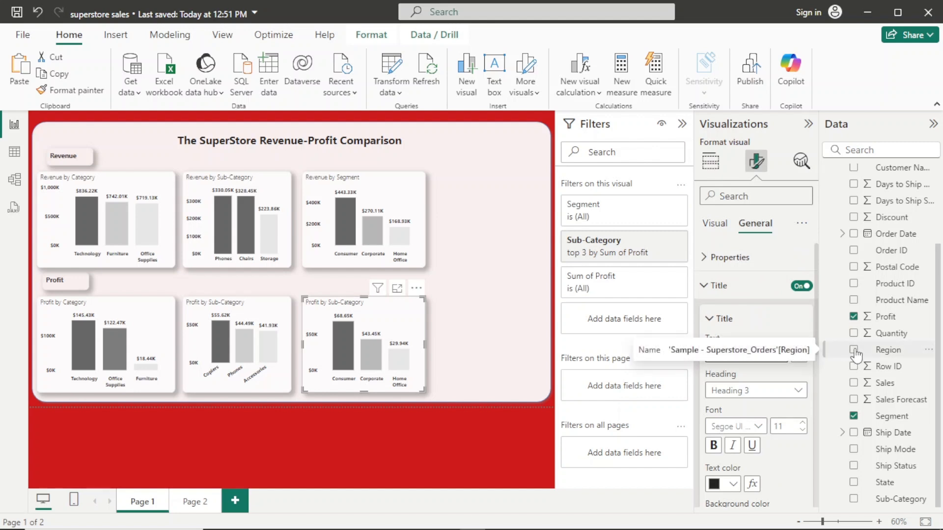
{"action": "type", "text": "Seg"}
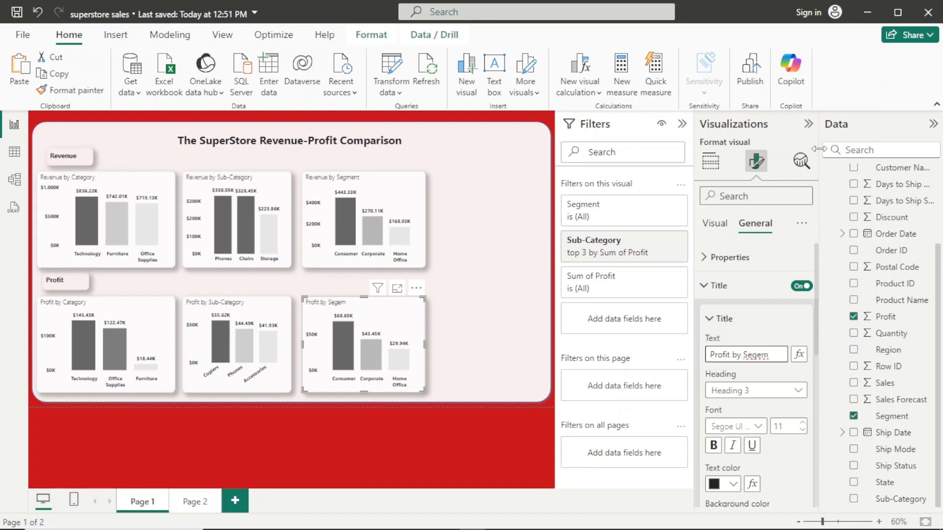
{"action": "type", "text": "ment"}
- Widen the Profit by Sub-Category chart so its axis labels lie horizontally, and shift the Profit by Segment chart clear of it
{"action": "left_click", "coordinate": [290, 337]}
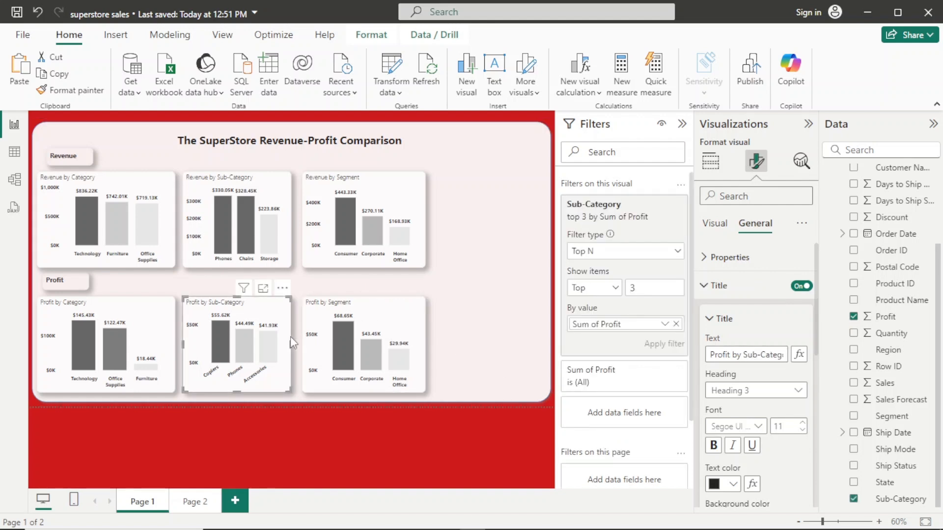
{"action": "left_click_drag", "start_coordinate": [289, 345], "coordinate": [314, 344]}
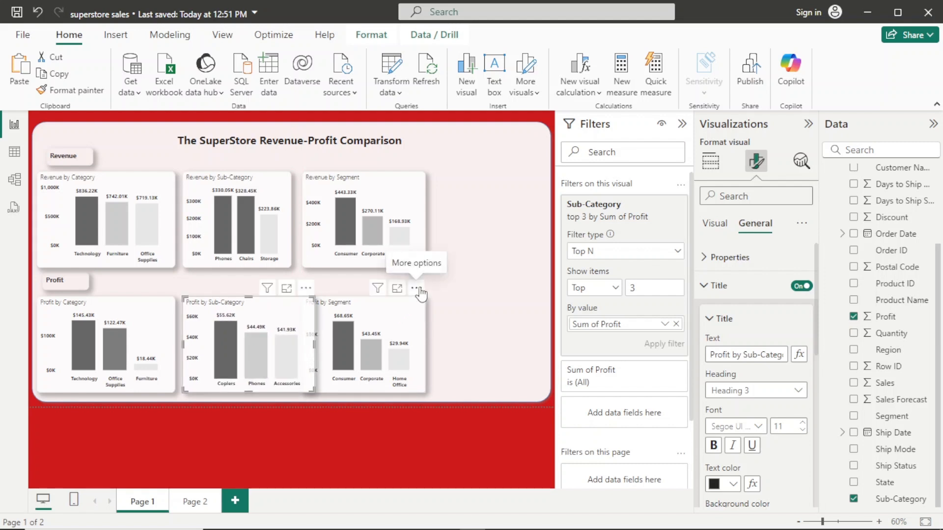
{"action": "left_click_drag", "start_coordinate": [420, 289], "coordinate": [439, 287]}
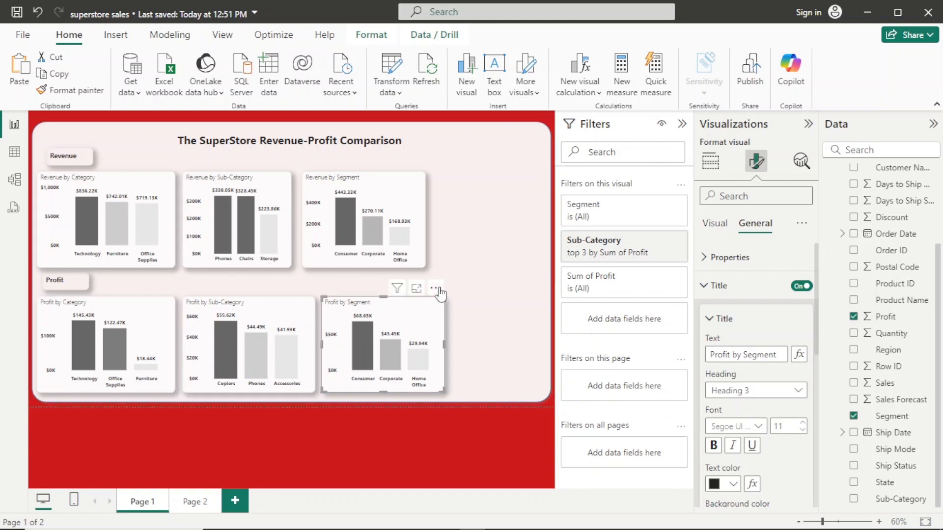
- Align the Revenue by Segment chart above Profit by Segment, and widen Revenue by Sub-Category to match the Profit by Sub-Category chart
{"action": "mouse_move", "coordinate": [425, 170]}
{"action": "left_mouse_down"}
{"action": "mouse_move", "coordinate": [449, 164]}
{"action": "mouse_move", "coordinate": [440, 164]}
{"action": "left_mouse_up"}
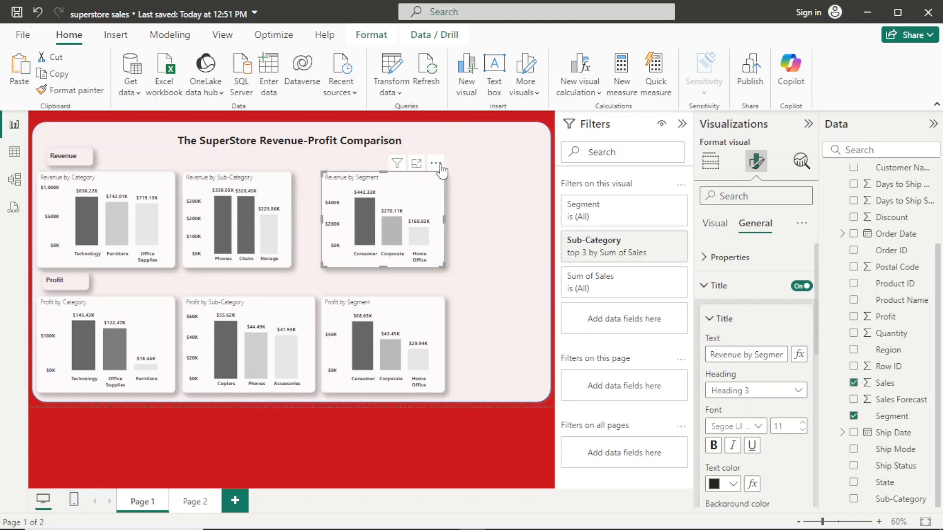
{"action": "left_click", "coordinate": [283, 164]}
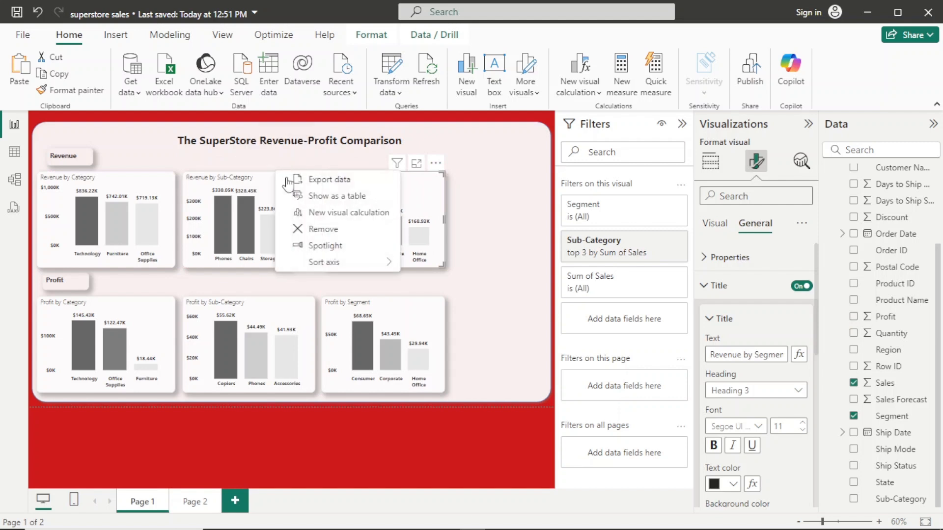
{"action": "left_click", "coordinate": [269, 183]}
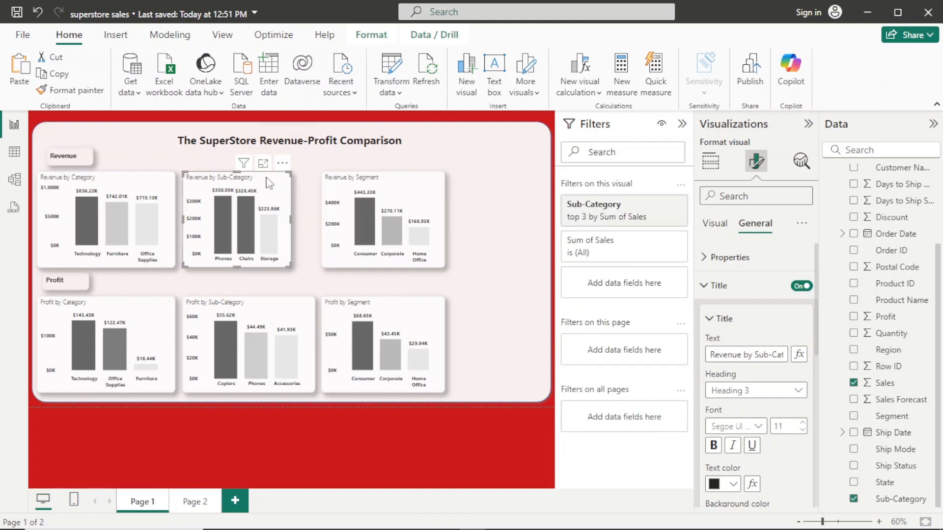
{"action": "left_click_drag", "start_coordinate": [291, 221], "coordinate": [311, 215]}
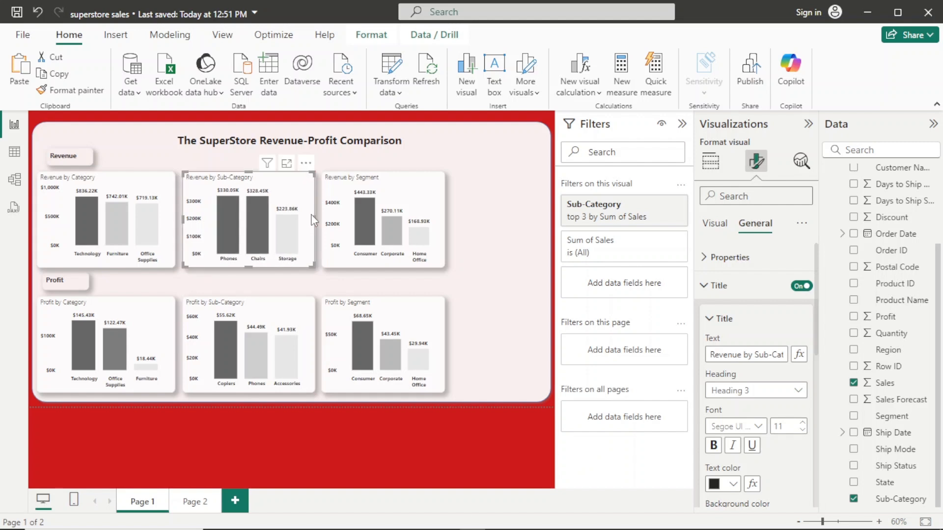
- Remove the Sub-Category filter from the Profit by Segment chart and check the filter settings of the Profit by Sub-Category chart
{"action": "left_click", "coordinate": [420, 316]}
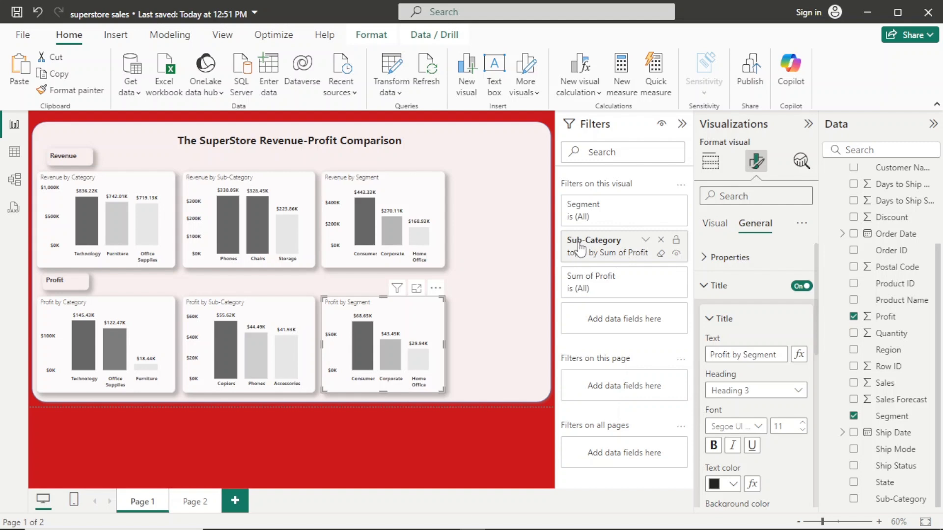
{"action": "left_click", "coordinate": [661, 240]}
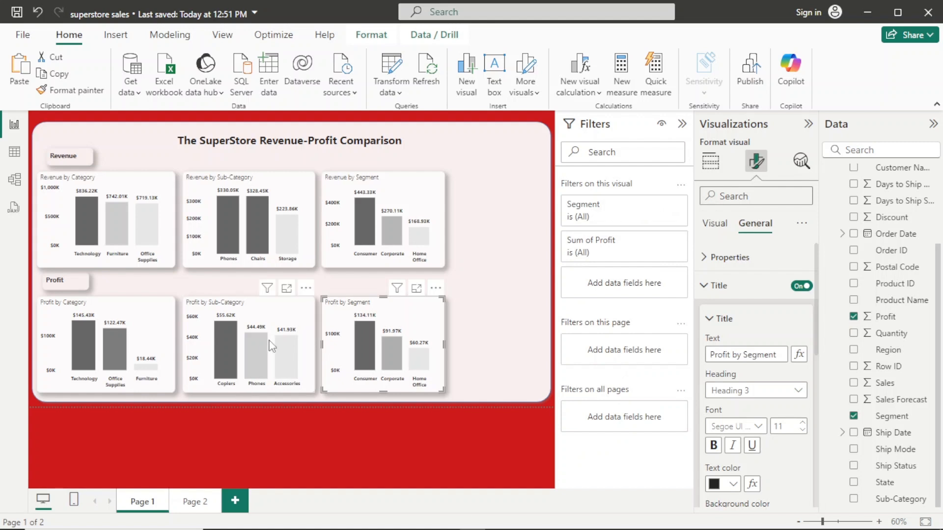
{"action": "left_click", "coordinate": [304, 312]}
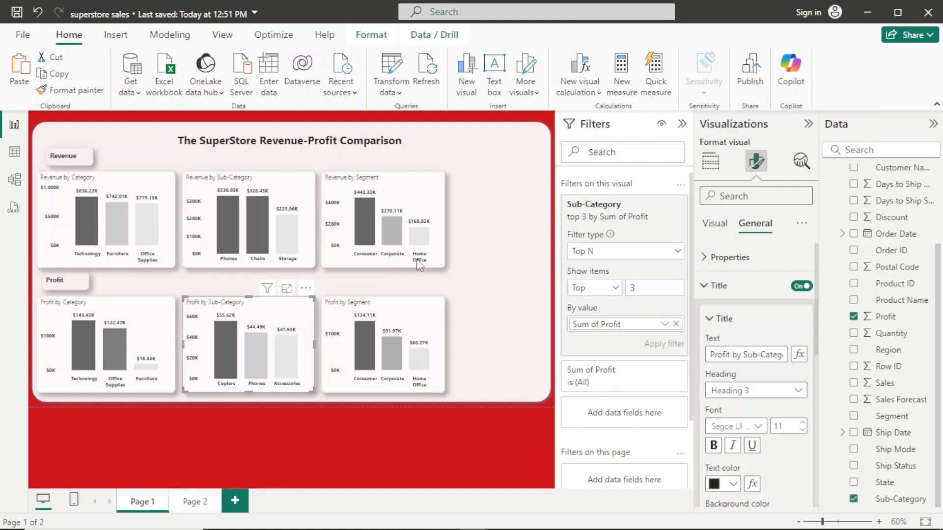
- Apply a Top N filter on Segment to the Profit by Segment chart, showing the top 3 by Sum of Profit
{"action": "left_click", "coordinate": [413, 324]}
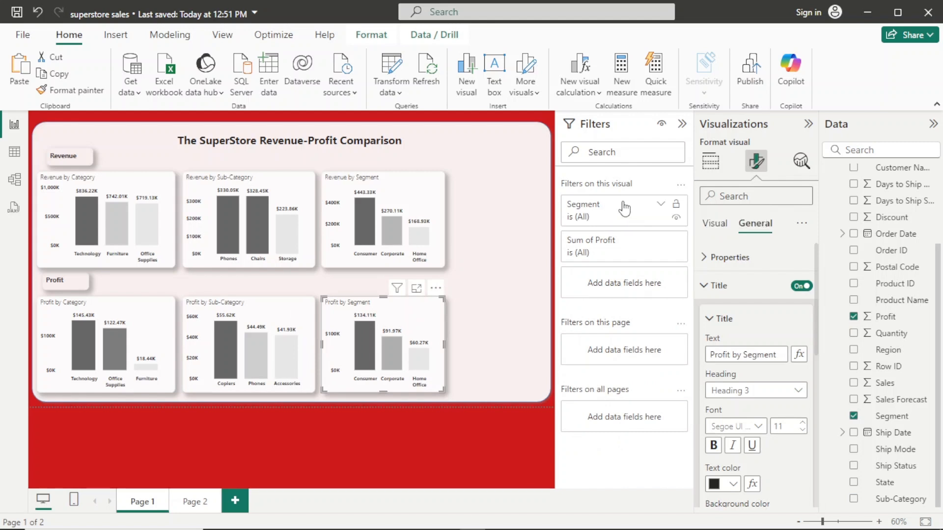
{"action": "left_click", "coordinate": [608, 206]}
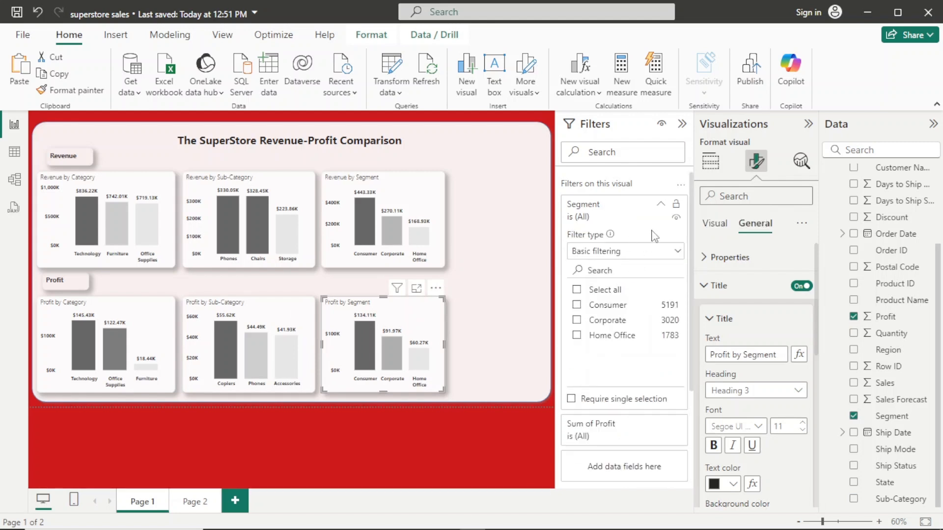
{"action": "left_click", "coordinate": [678, 252]}
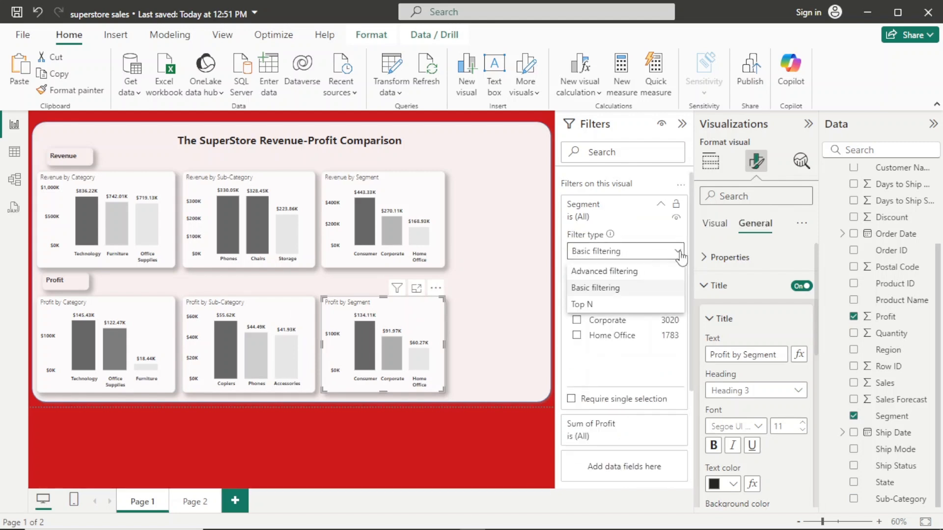
{"action": "left_click", "coordinate": [637, 308]}
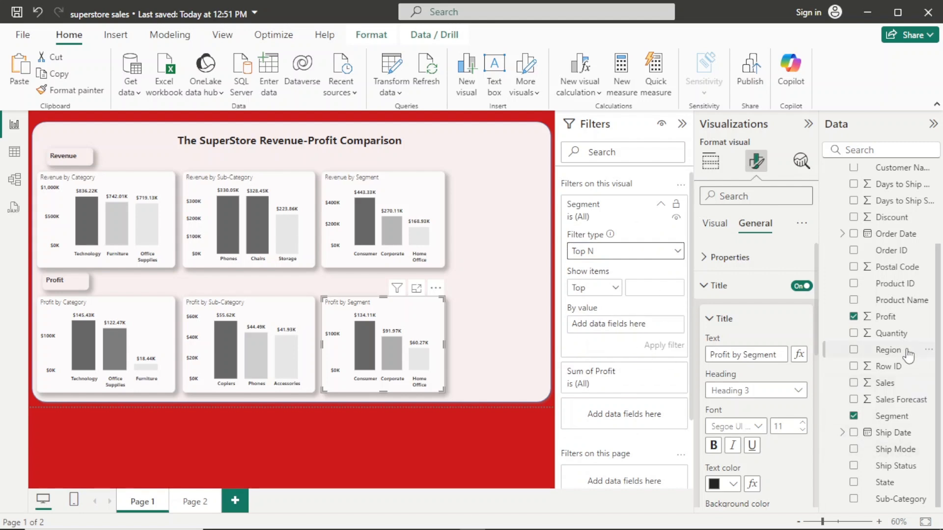
{"action": "left_click_drag", "start_coordinate": [881, 316], "coordinate": [637, 326]}
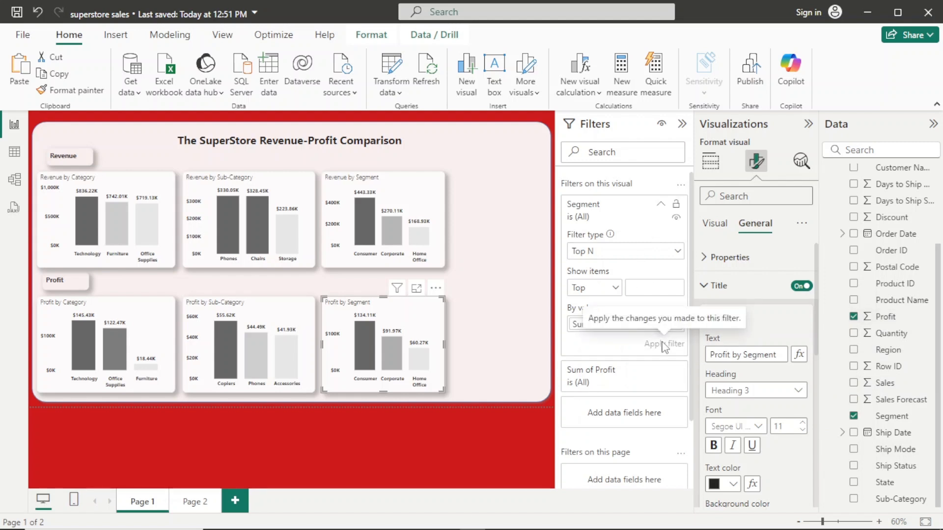
{"action": "left_click", "coordinate": [653, 286]}
{"action": "type", "text": "3"}
{"action": "left_click", "coordinate": [664, 344]}
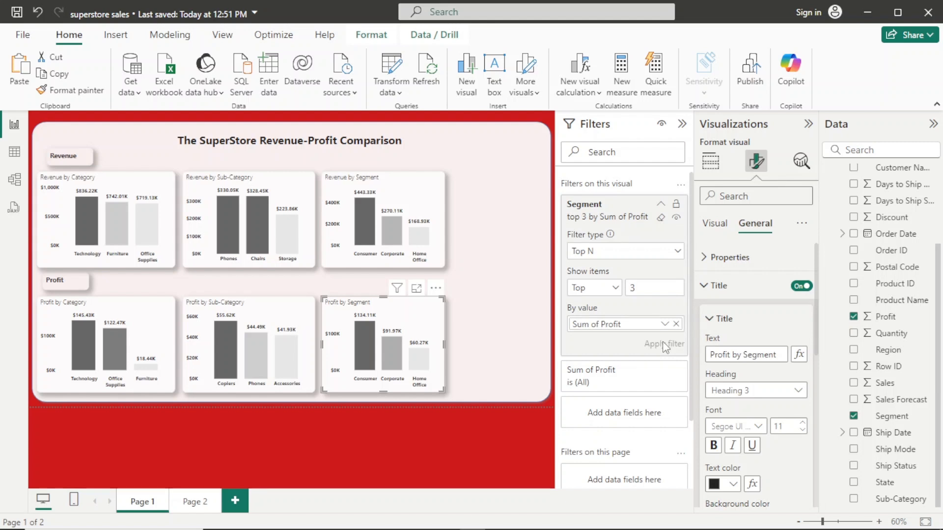
- Replace the Sub-Category filter on the Revenue by Segment chart with a Top N Segment filter for the top 3 by Sum of Sales
{"action": "left_click", "coordinate": [395, 263]}
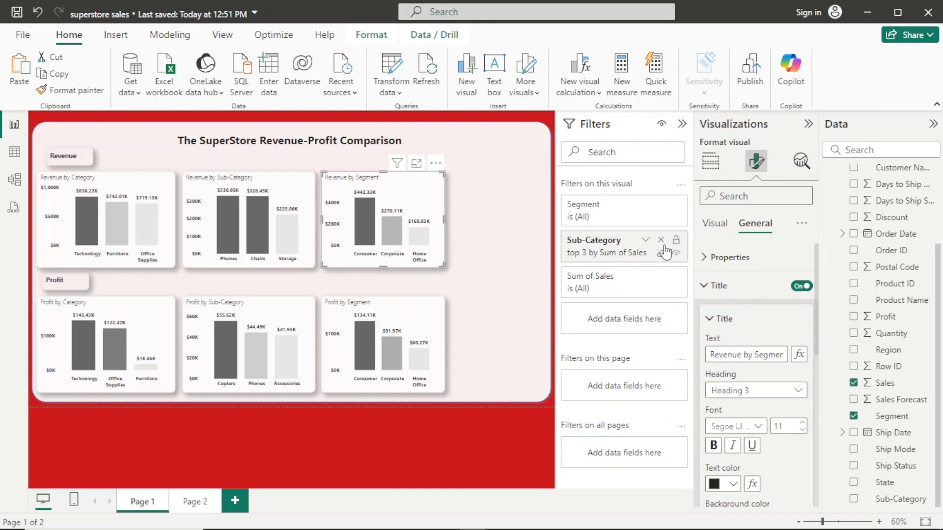
{"action": "left_click", "coordinate": [661, 240]}
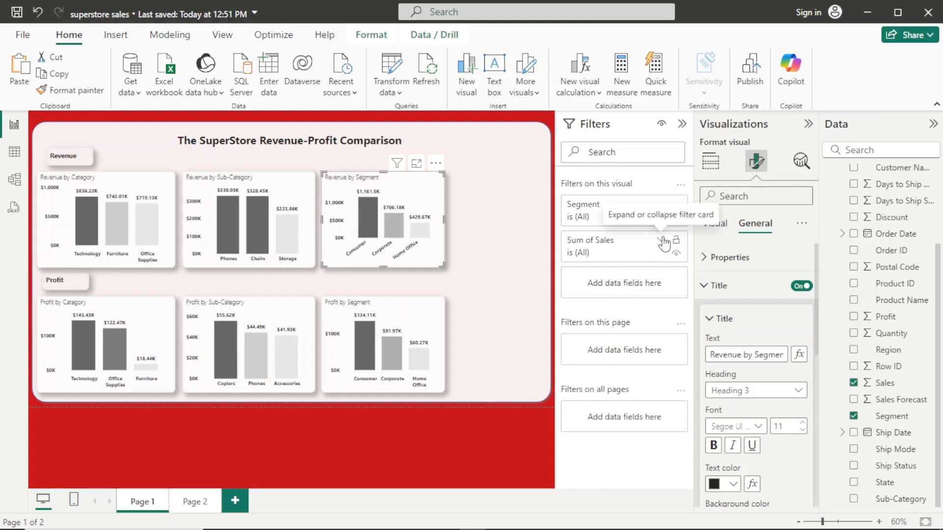
{"action": "left_click", "coordinate": [593, 211]}
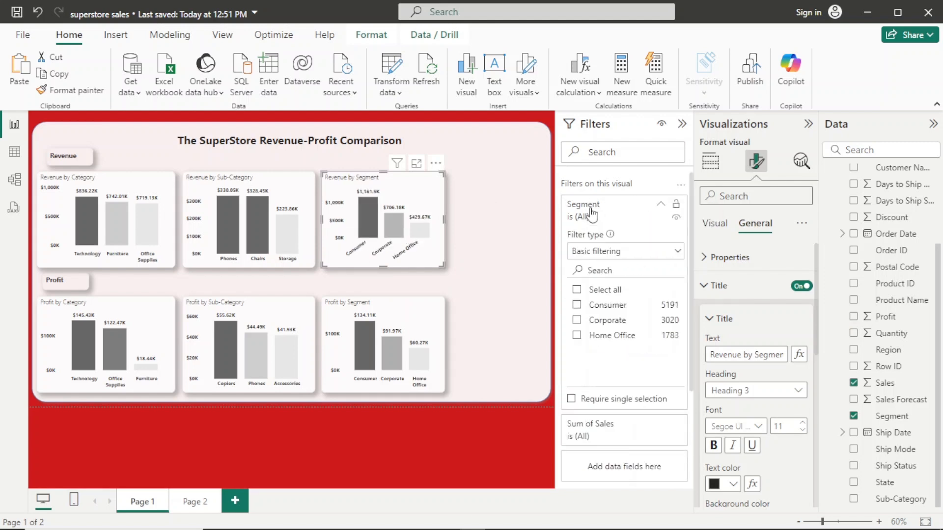
{"action": "left_click", "coordinate": [678, 253]}
{"action": "left_click", "coordinate": [623, 304]}
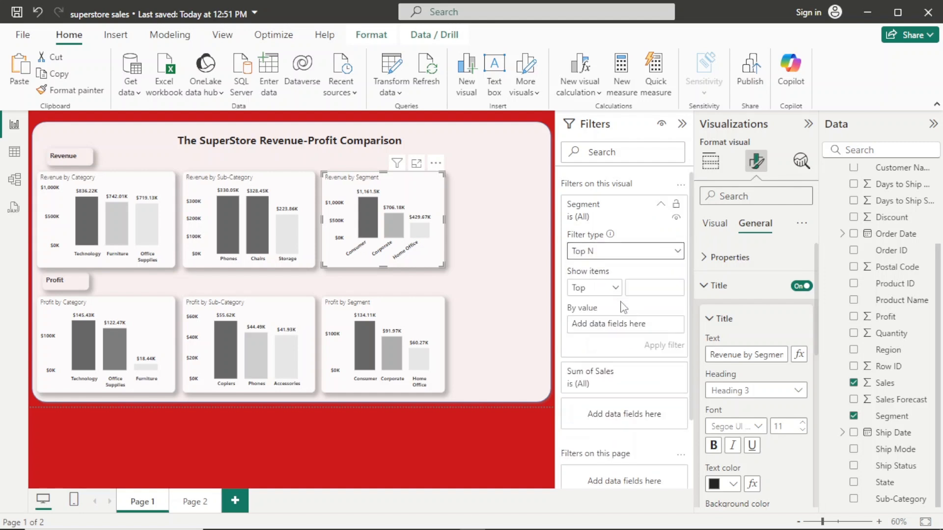
{"action": "left_click", "coordinate": [651, 288]}
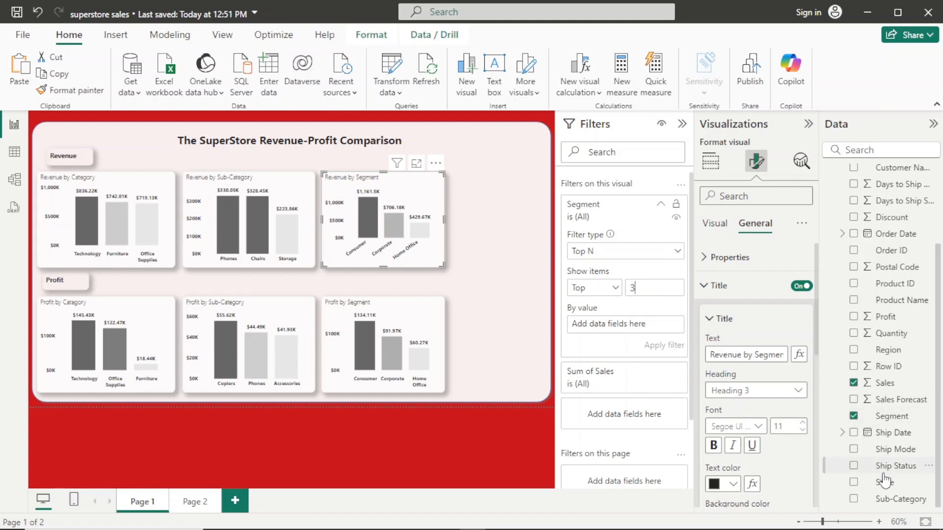
{"action": "left_click_drag", "start_coordinate": [883, 384], "coordinate": [640, 326]}
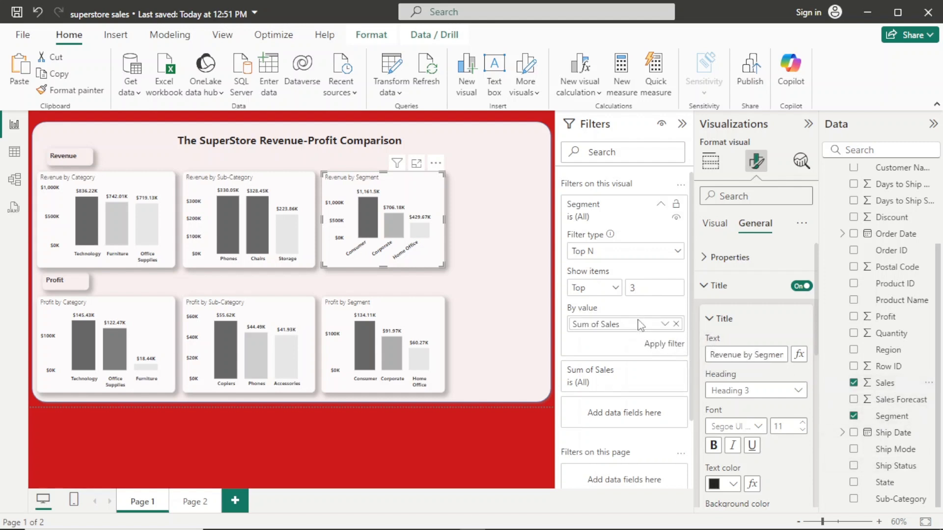
{"action": "left_click", "coordinate": [660, 345]}
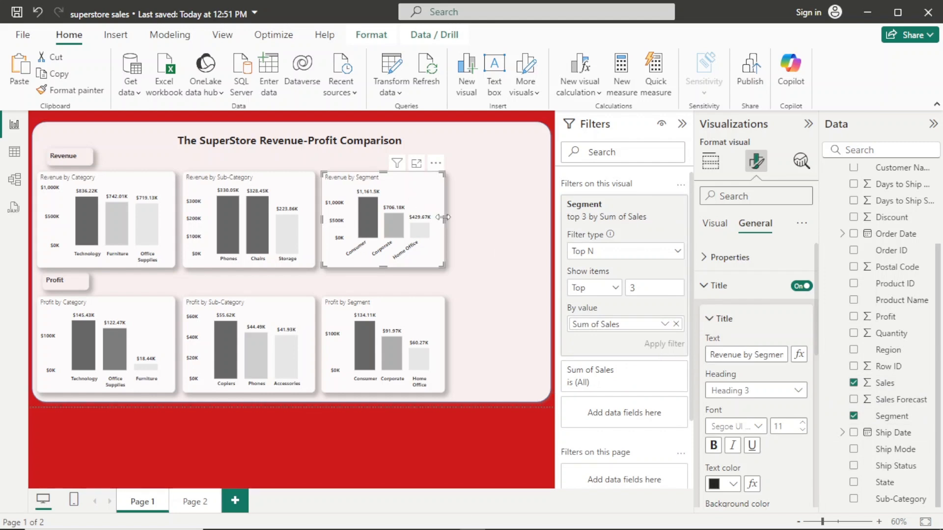
- Widen the Revenue by Segment chart so its axis labels lie horizontally, and widen the Profit by Segment chart to match
{"action": "left_click_drag", "start_coordinate": [445, 217], "coordinate": [450, 219]}
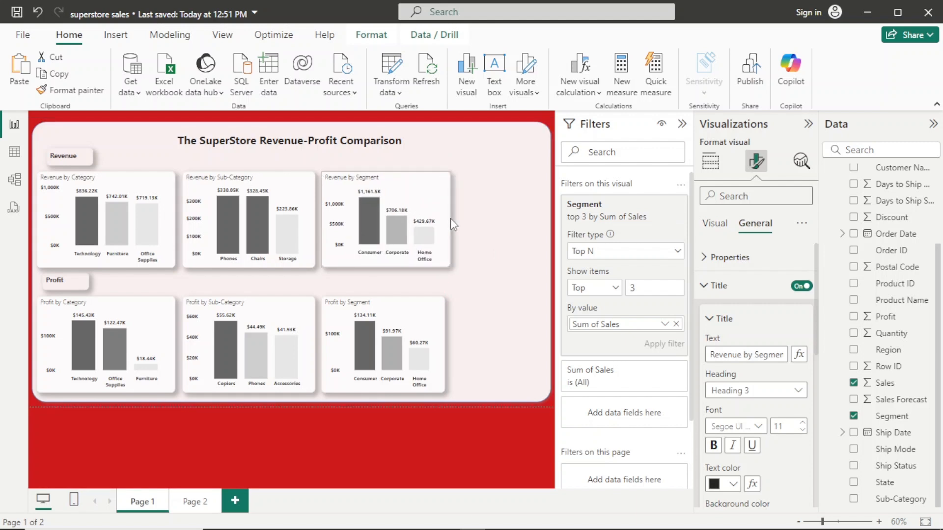
{"action": "left_click_drag", "start_coordinate": [450, 219], "coordinate": [451, 219]}
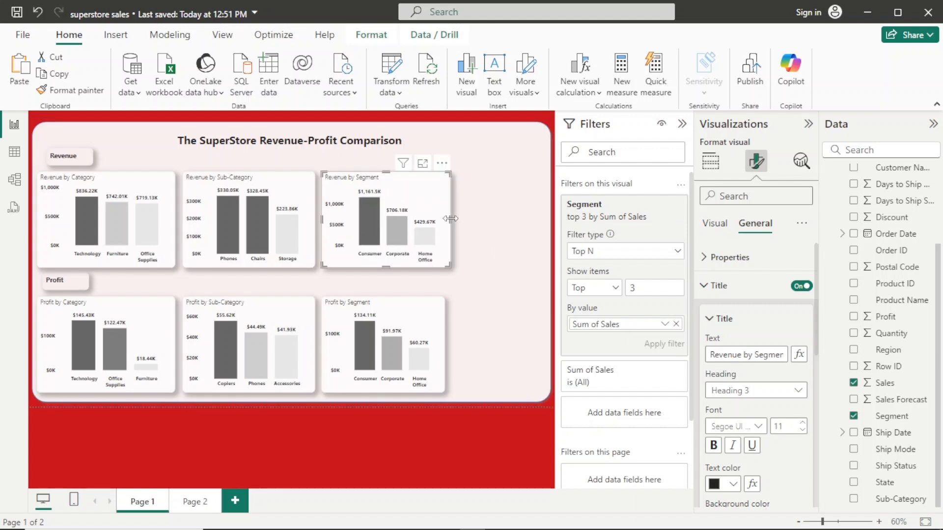
{"action": "left_click", "coordinate": [438, 319]}
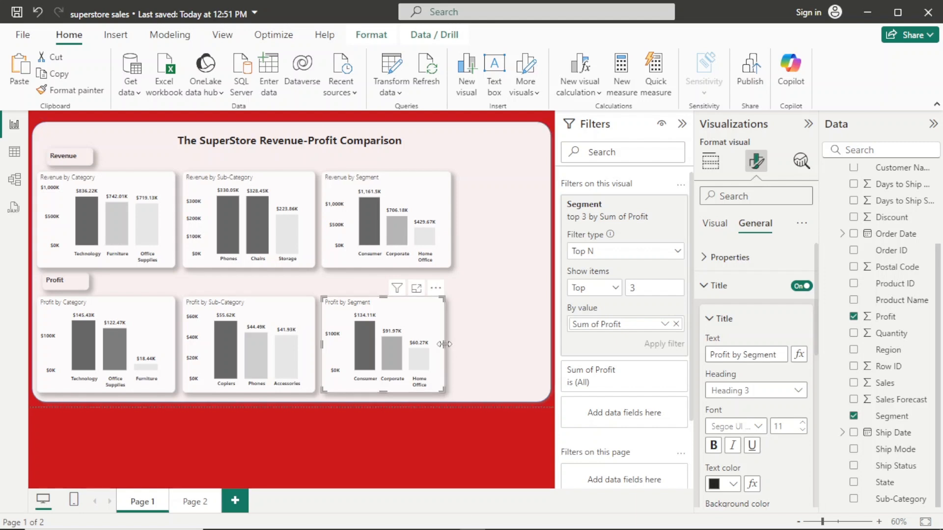
{"action": "left_click_drag", "start_coordinate": [446, 350], "coordinate": [456, 349]}
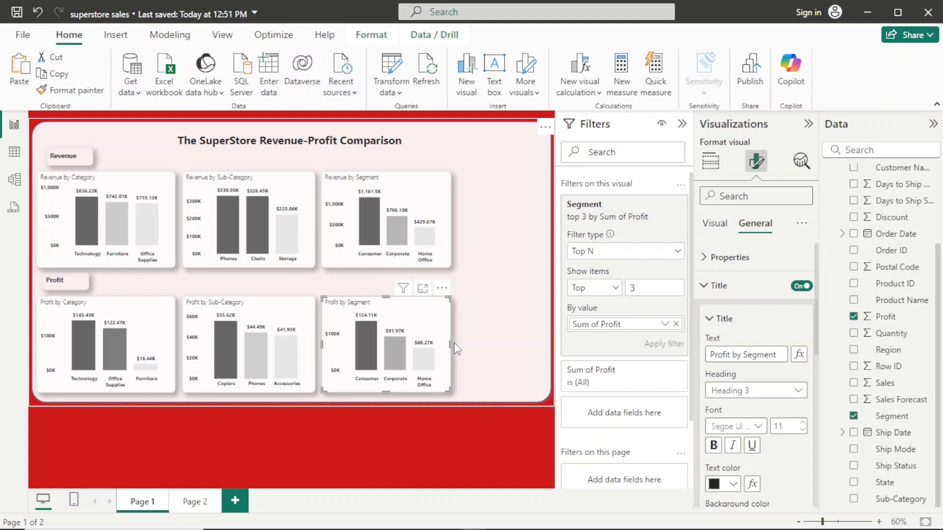
{"action": "mouse_move", "coordinate": [378, 211]}
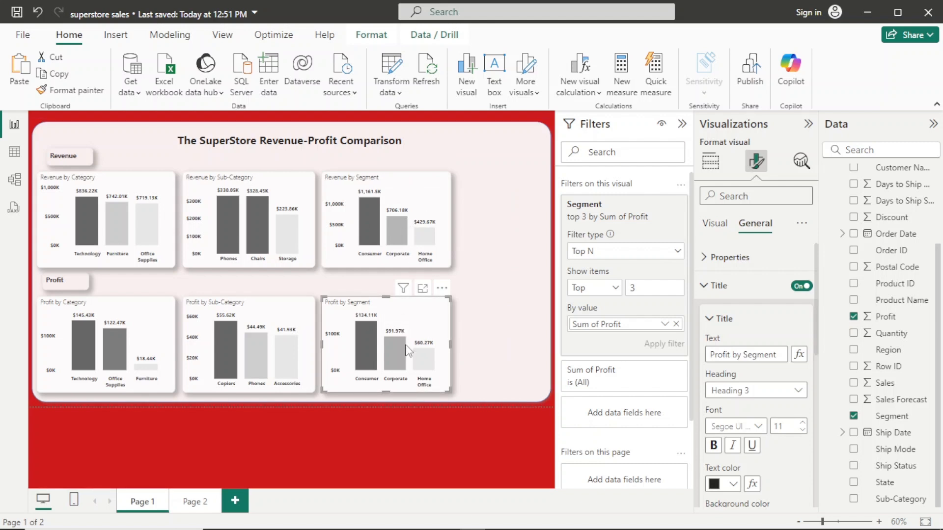
{"action": "mouse_move", "coordinate": [434, 366]}
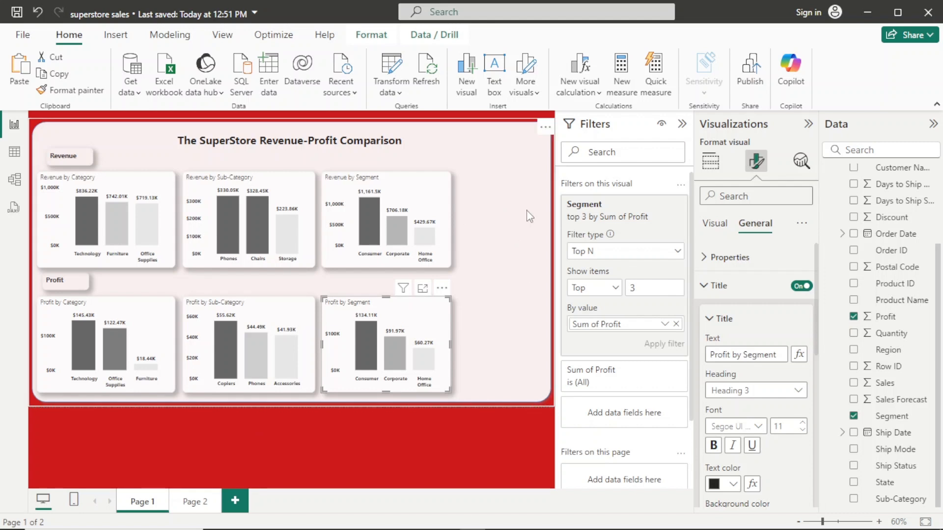
- Duplicate the Revenue by Segment chart, place the copy beside the original at the end of the Revenue row, and narrow it to fit the background panel
{"action": "left_click", "coordinate": [443, 192]}
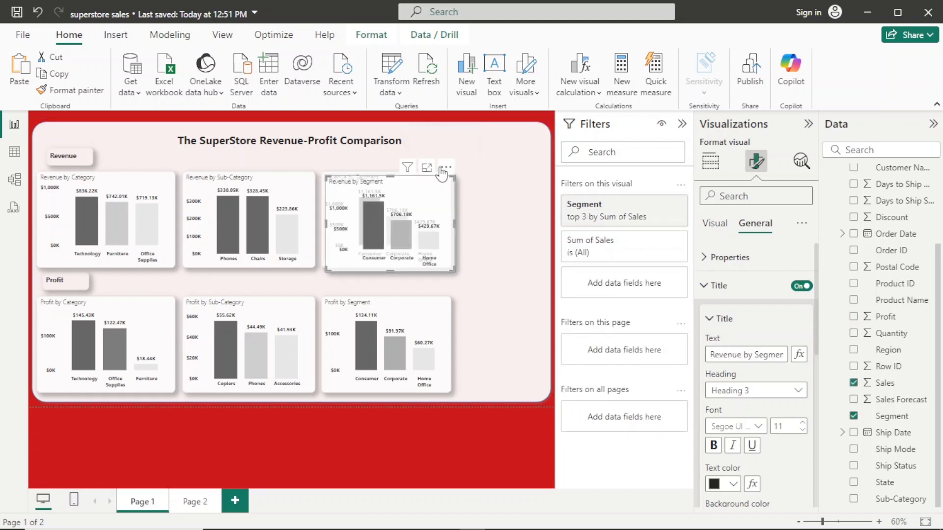
{"action": "left_click_drag", "start_coordinate": [443, 171], "coordinate": [546, 171]}
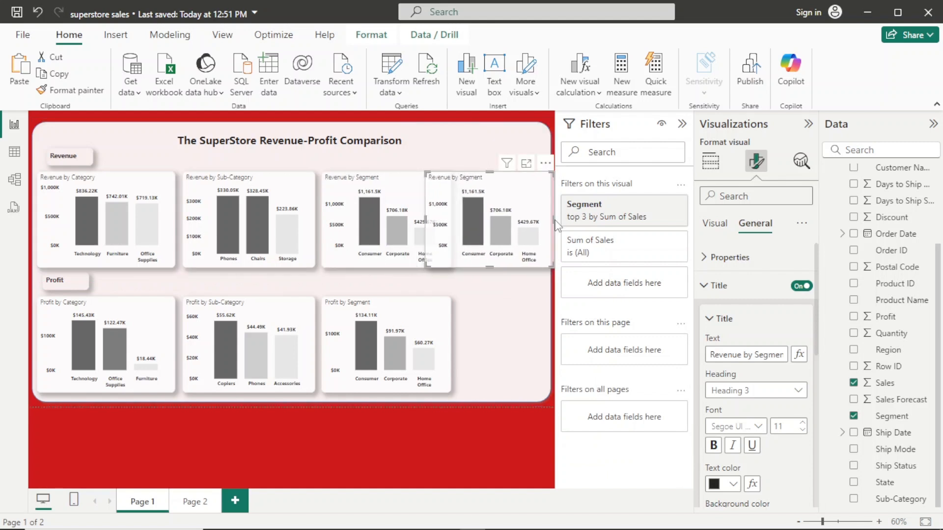
{"action": "left_click_drag", "start_coordinate": [557, 225], "coordinate": [538, 214]}
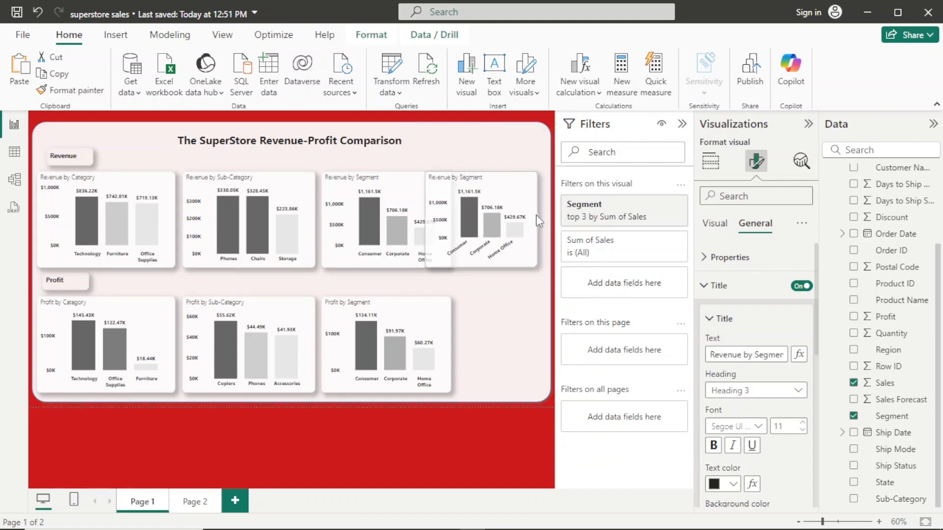
{"action": "left_click_drag", "start_coordinate": [537, 168], "coordinate": [551, 168]}
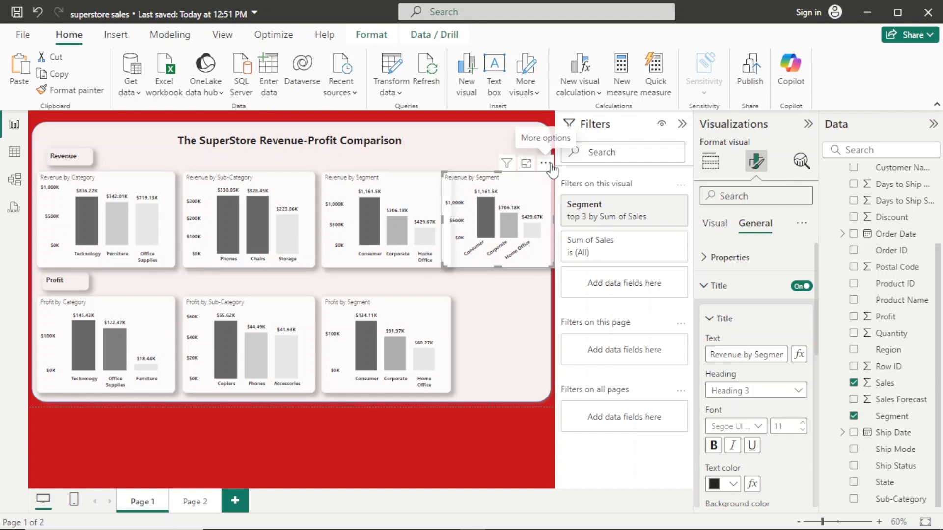
{"action": "left_click_drag", "start_coordinate": [553, 220], "coordinate": [536, 220]}
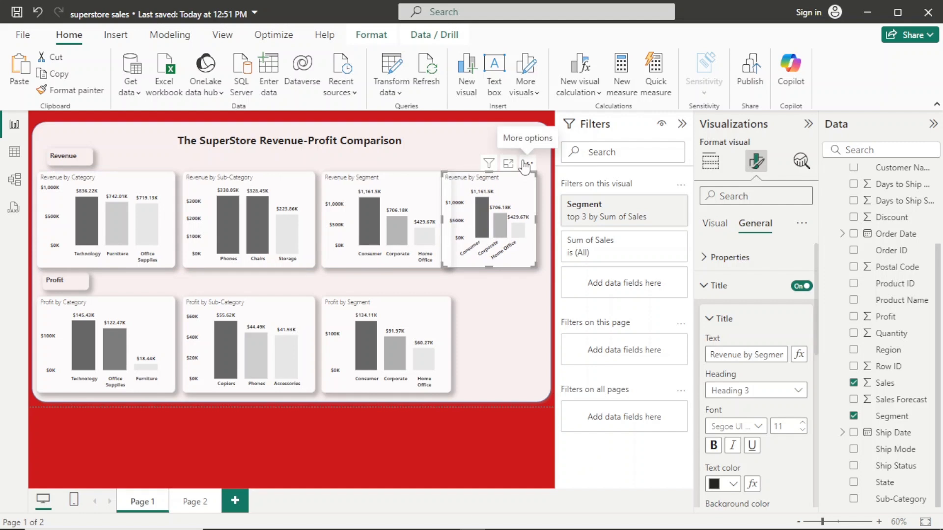
{"action": "left_click_drag", "start_coordinate": [526, 162], "coordinate": [538, 167]}
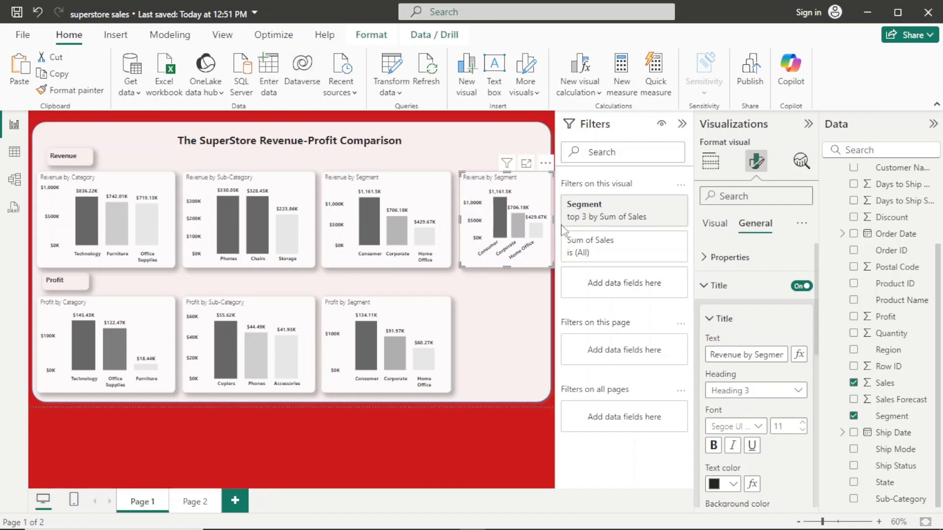
{"action": "left_click_drag", "start_coordinate": [555, 219], "coordinate": [546, 216]}
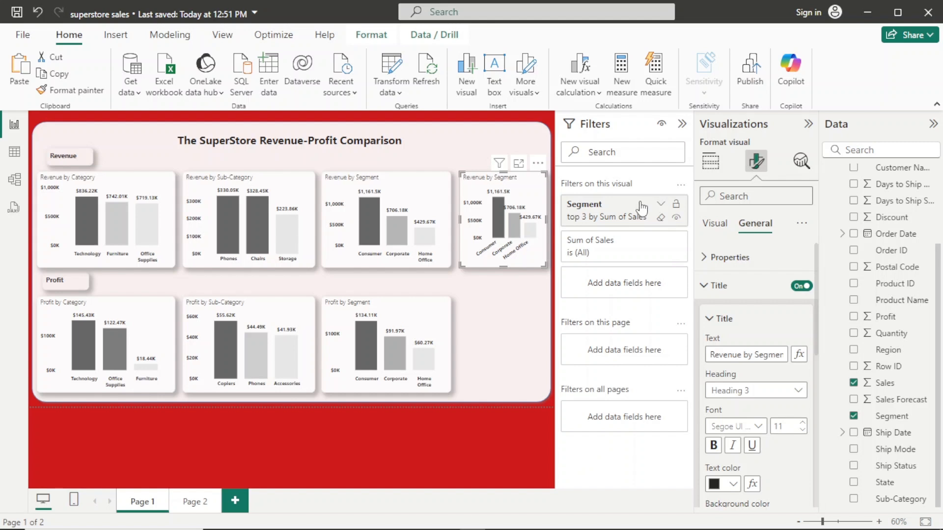
- Replace Segment with State on the X-axis of the copied Revenue by Segment chart at the end of the Revenue row
{"action": "left_click", "coordinate": [661, 204]}
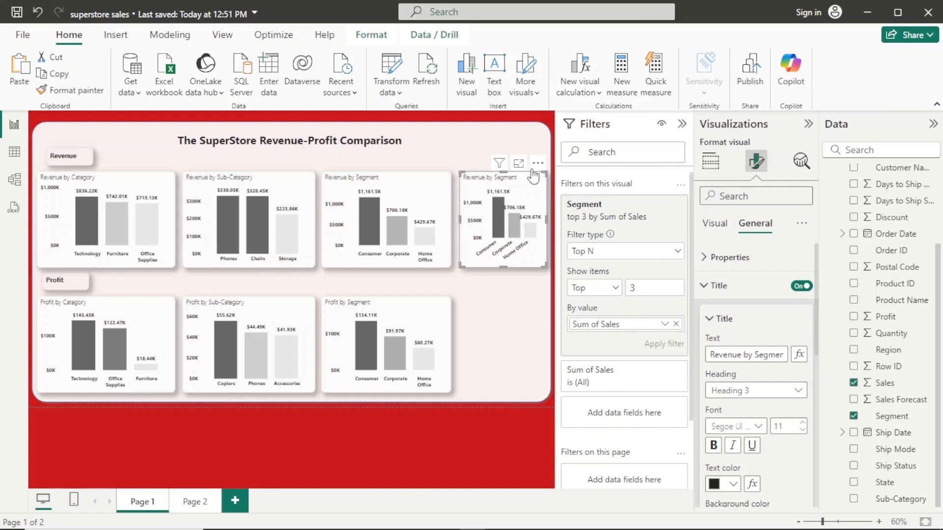
{"action": "left_click", "coordinate": [538, 165]}
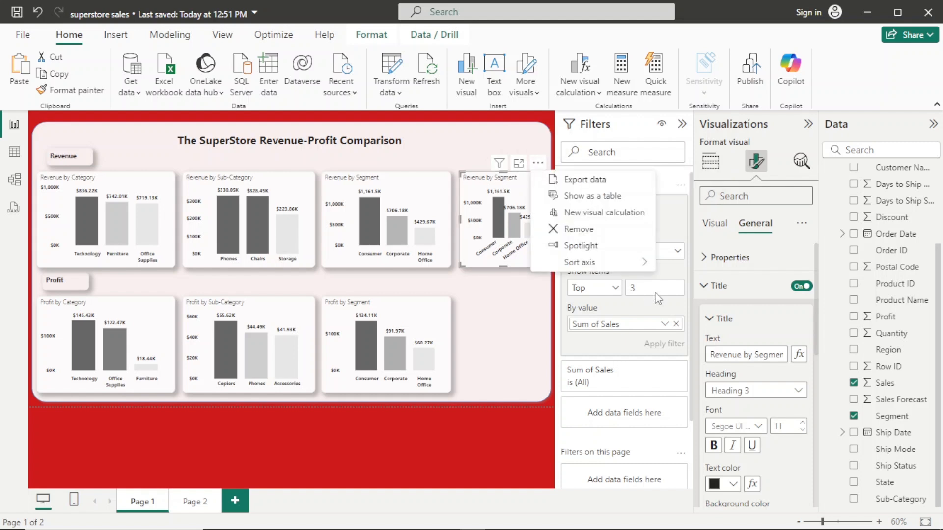
{"action": "left_click", "coordinate": [722, 165]}
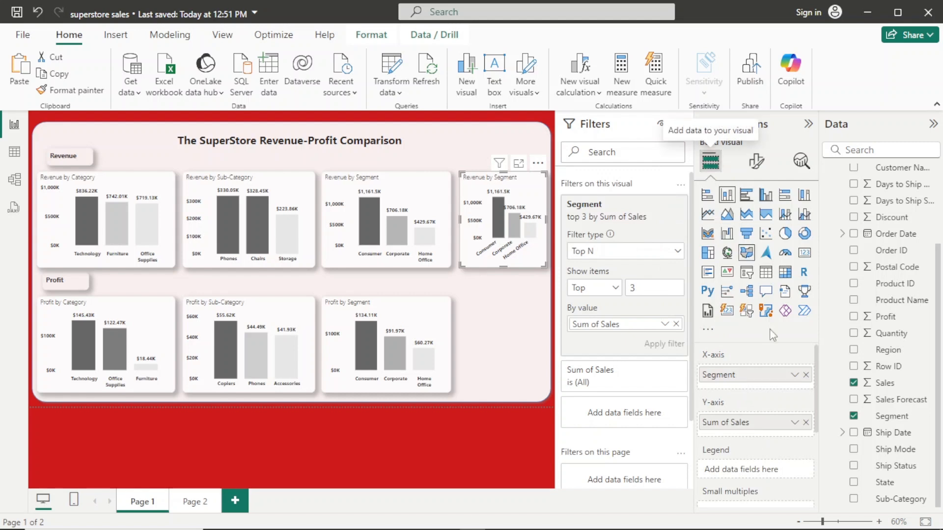
{"action": "left_click", "coordinate": [806, 375]}
{"action": "left_click_drag", "start_coordinate": [938, 307], "coordinate": [926, 152]}
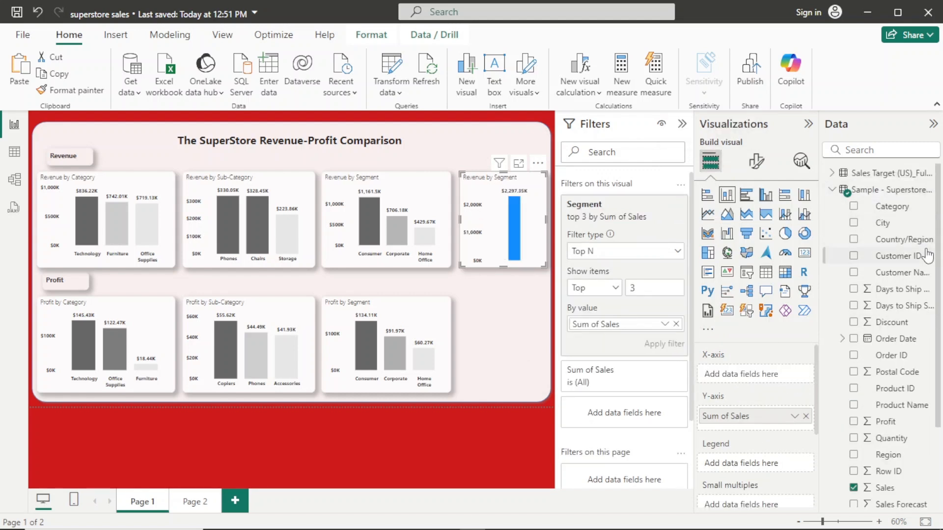
{"action": "scroll", "coordinate": [907, 483], "scroll_direction": "down", "scroll_amount": 3}
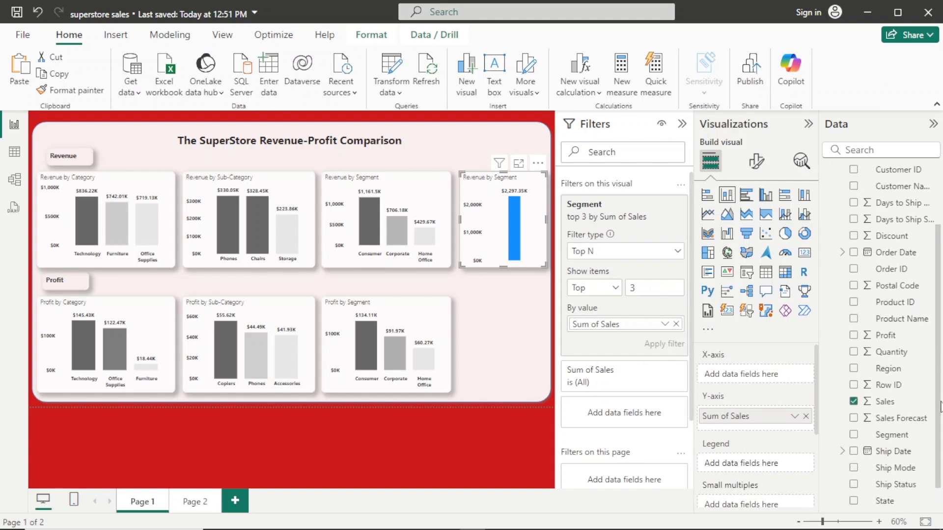
{"action": "left_click_drag", "start_coordinate": [907, 484], "coordinate": [745, 377]}
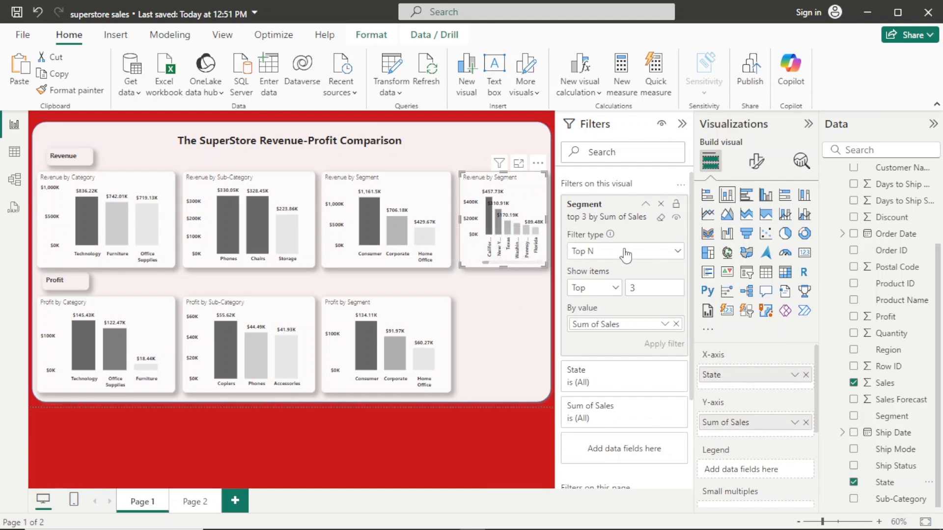
- Replace the copied chart's Segment filter with a Top N filter on State, showing the top 3 by Sum of Sales
{"action": "left_click", "coordinate": [662, 204]}
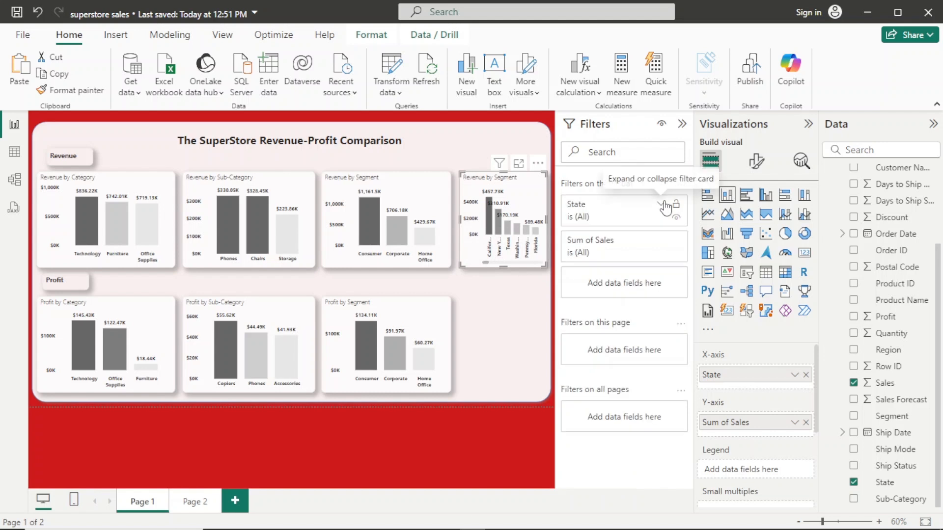
{"action": "left_click", "coordinate": [659, 207]}
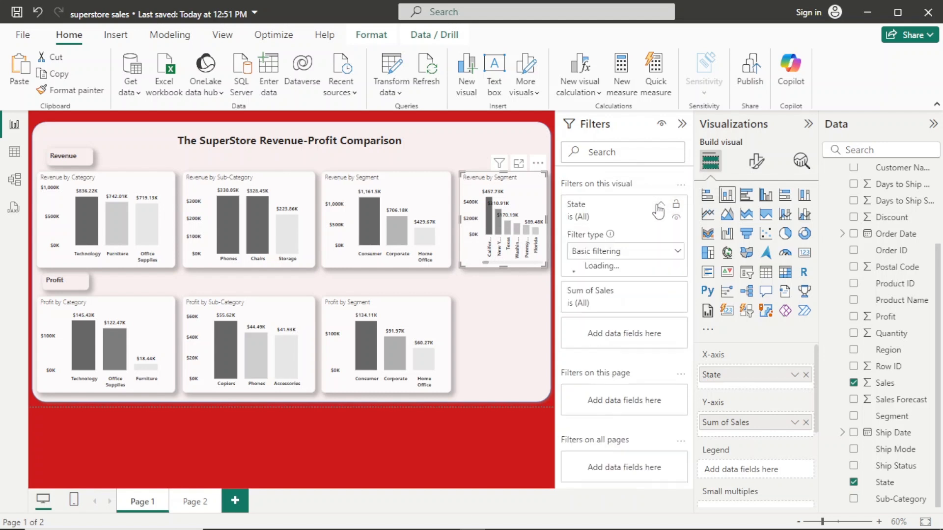
{"action": "left_click", "coordinate": [676, 251]}
{"action": "left_click", "coordinate": [624, 308]}
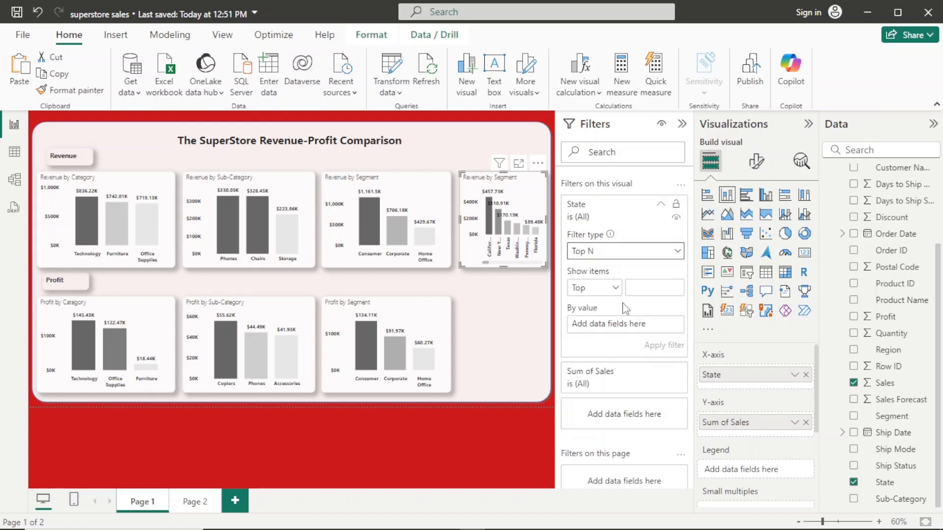
{"action": "left_click", "coordinate": [645, 286]}
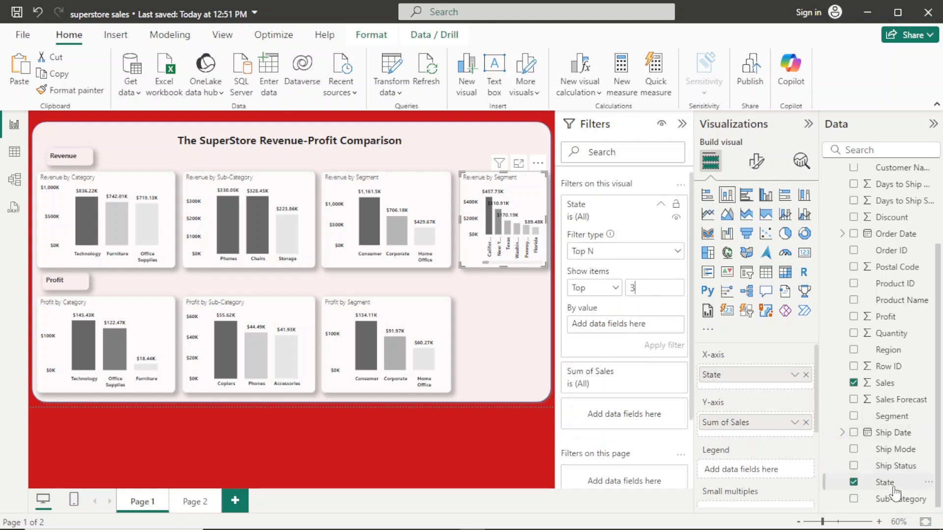
{"action": "left_click_drag", "start_coordinate": [893, 488], "coordinate": [627, 326]}
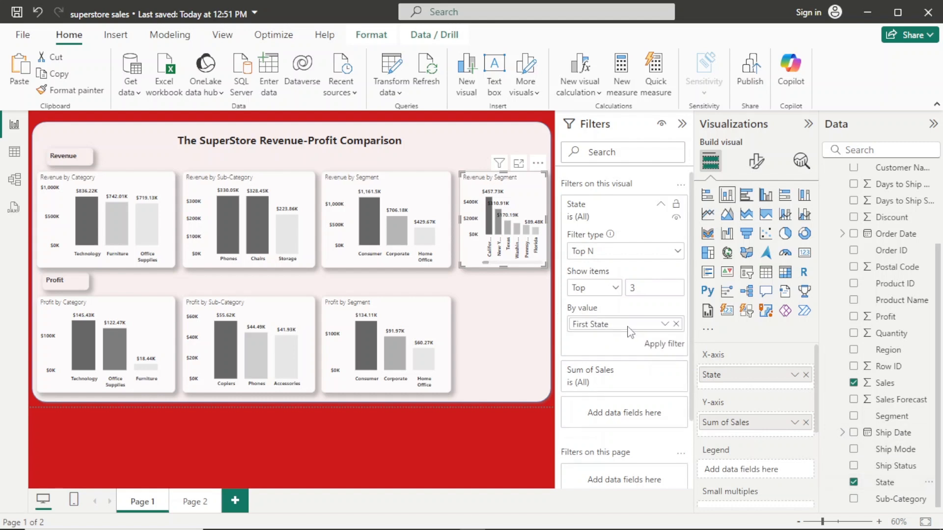
{"action": "left_click", "coordinate": [676, 324]}
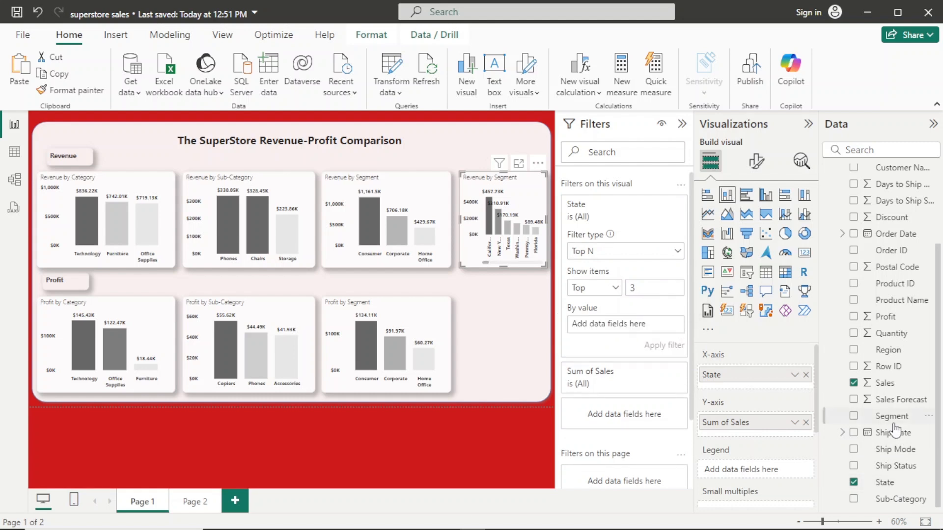
{"action": "left_click_drag", "start_coordinate": [887, 383], "coordinate": [636, 332]}
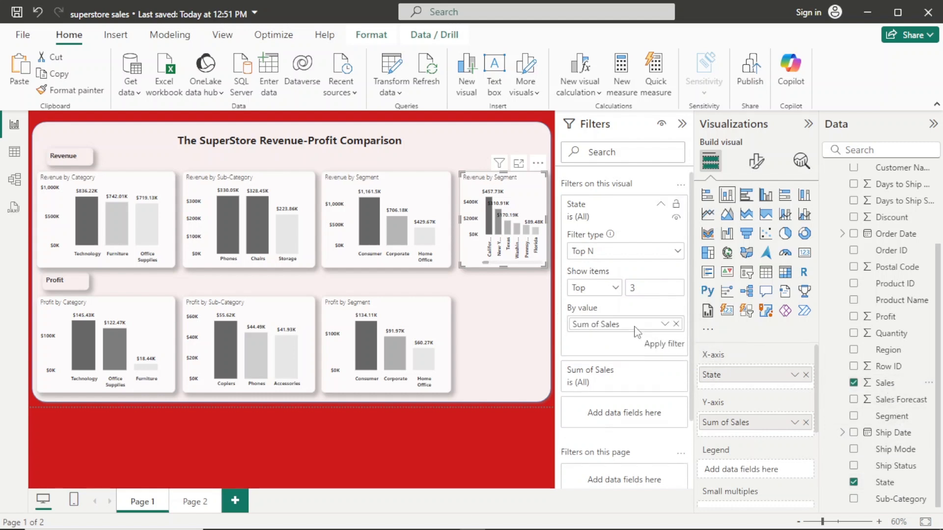
{"action": "left_click", "coordinate": [661, 347]}
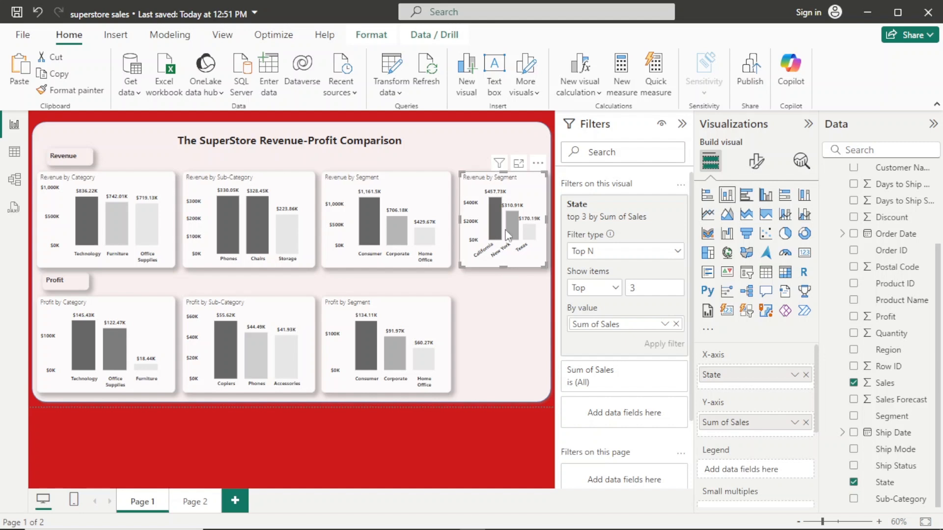
- Widen the state chart slightly and change its title to "Revenue by State"
{"action": "left_click_drag", "start_coordinate": [457, 220], "coordinate": [457, 222]}
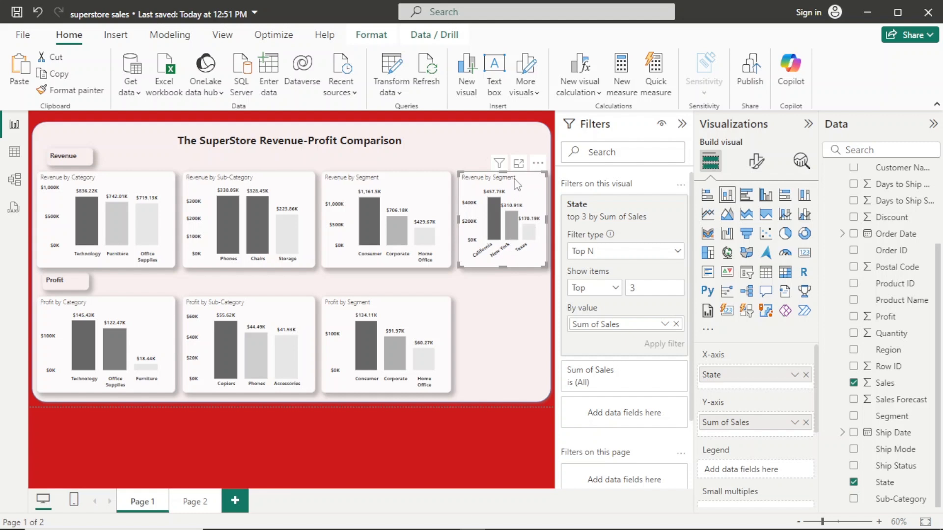
{"action": "left_click", "coordinate": [757, 164]}
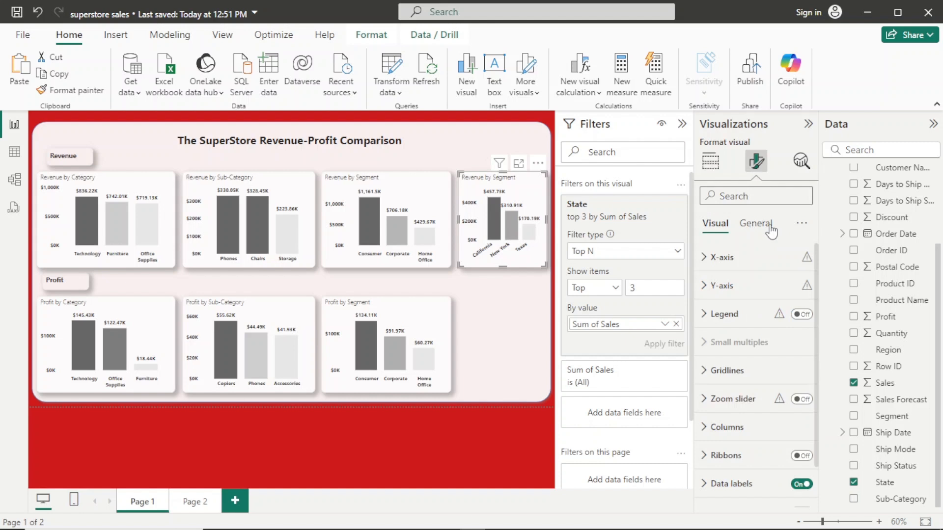
{"action": "left_click", "coordinate": [767, 225]}
{"action": "left_click", "coordinate": [762, 297]}
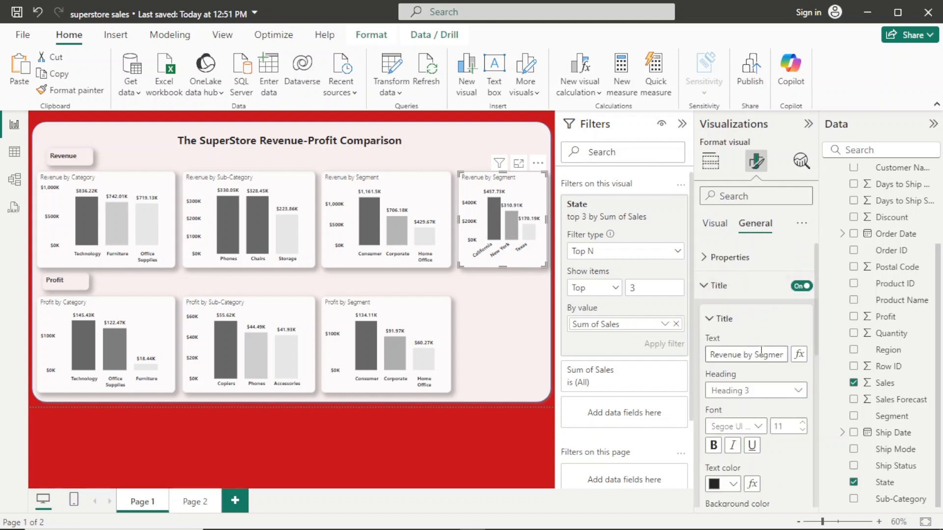
{"action": "left_click_drag", "start_coordinate": [759, 355], "coordinate": [791, 355]}
{"action": "type", "text": "tat"}
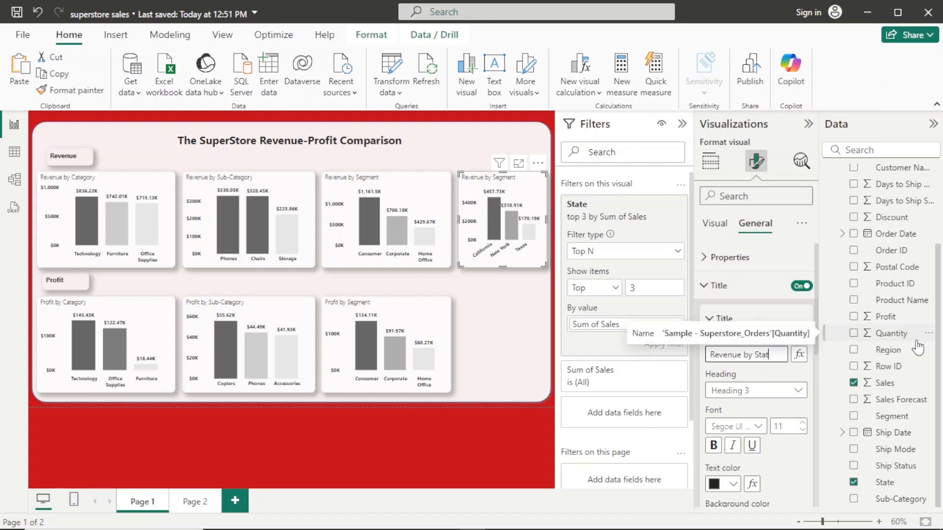
{"action": "type", "text": "e"}
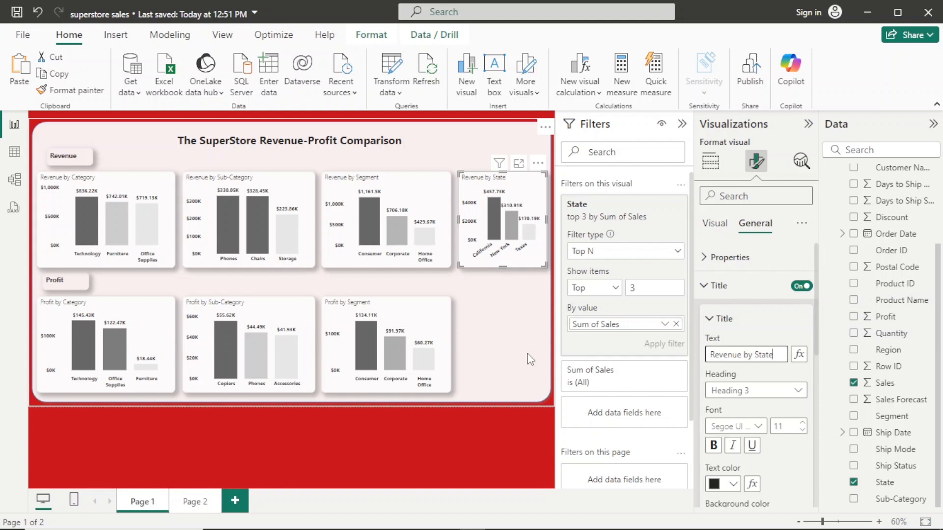
{"action": "left_click", "coordinate": [439, 310]}
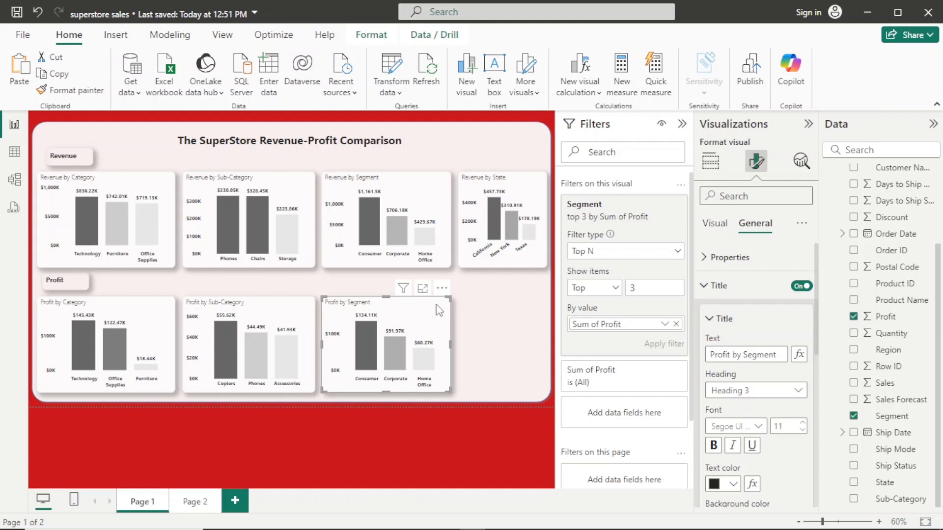
{"action": "left_click_drag", "start_coordinate": [439, 310], "coordinate": [546, 296]}
{"action": "left_click", "coordinate": [545, 290]}
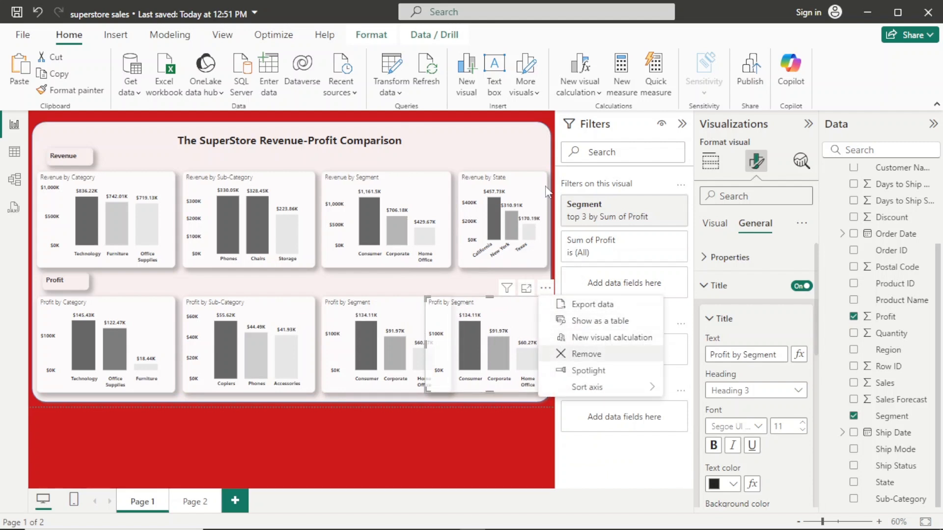
{"action": "left_click", "coordinate": [564, 354]}
- Duplicate the Revenue by State chart, align the copy below it in the Profit row, and replace Sales with Profit on its Y-axis
{"action": "left_click", "coordinate": [543, 180]}
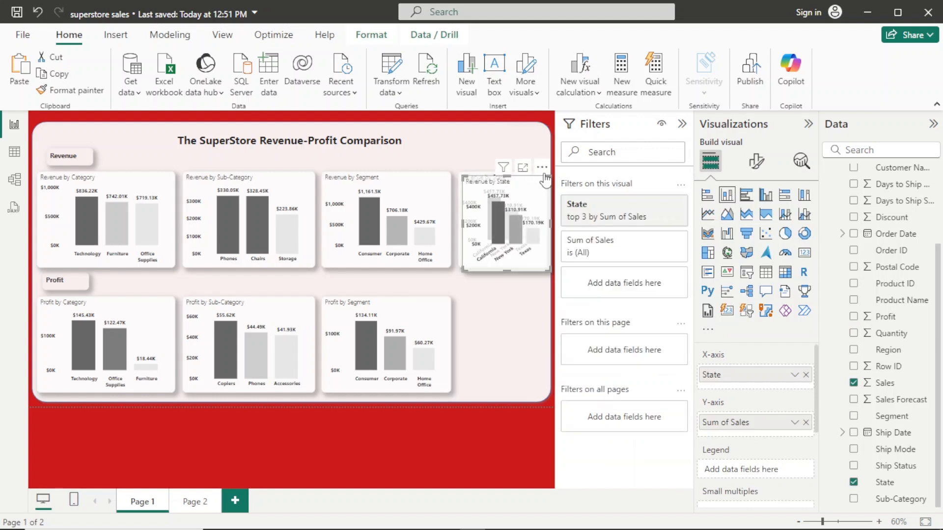
{"action": "left_click_drag", "start_coordinate": [542, 166], "coordinate": [541, 293]}
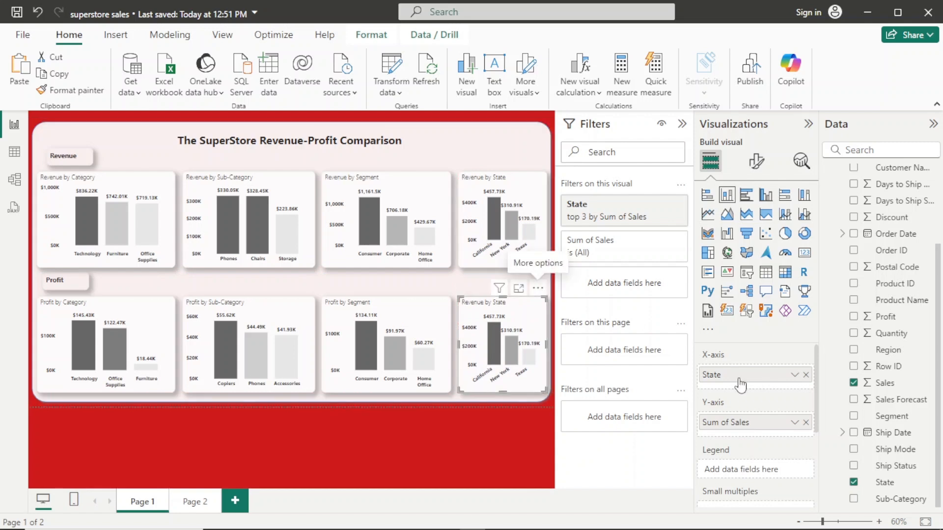
{"action": "left_click", "coordinate": [805, 423]}
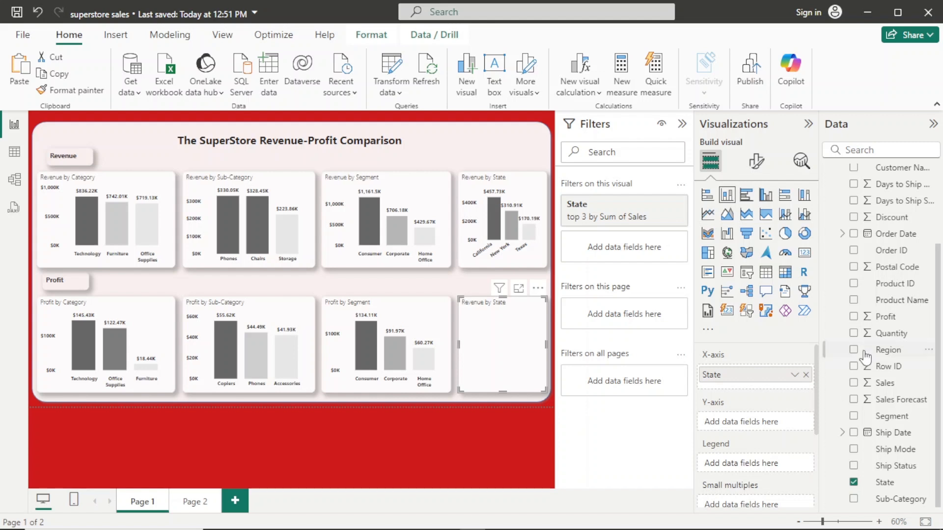
{"action": "left_click_drag", "start_coordinate": [884, 319], "coordinate": [761, 423]}
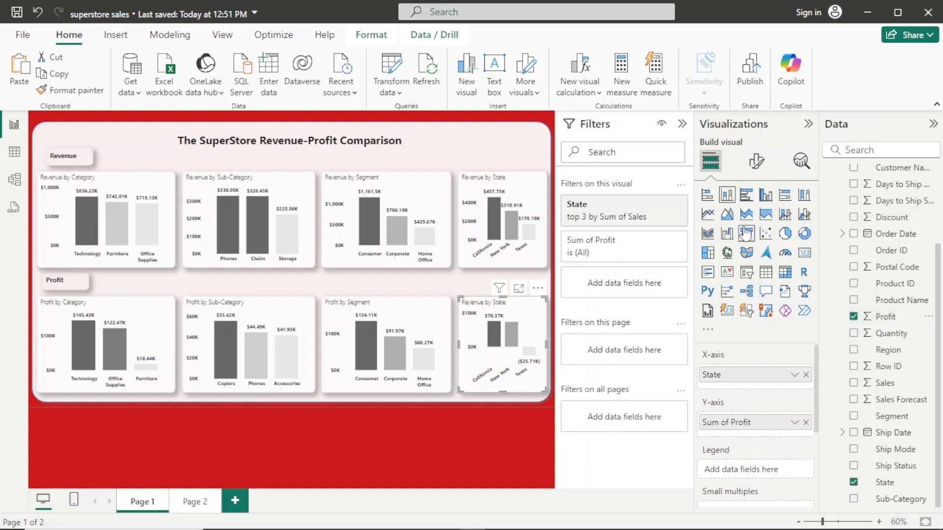
- Change the copied chart's title to "Profit by State" and deselect the chart
{"action": "left_click", "coordinate": [756, 162]}
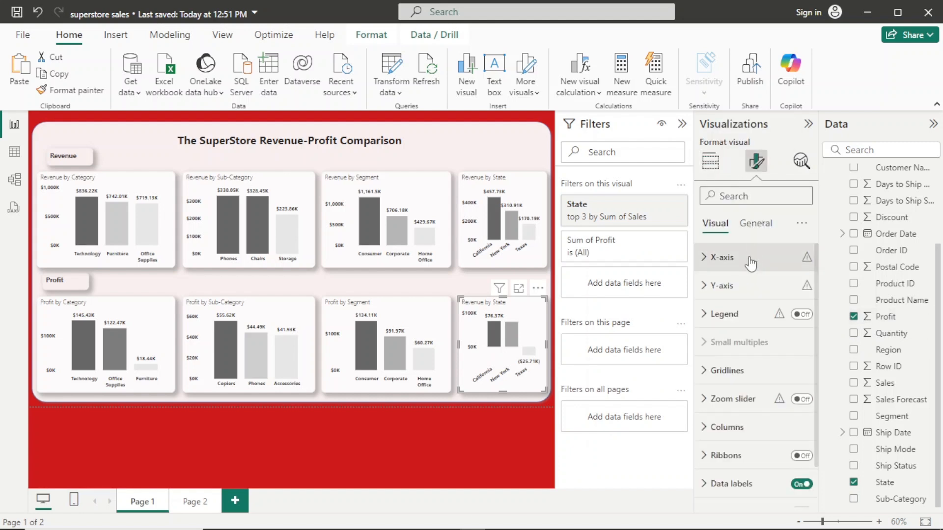
{"action": "left_click", "coordinate": [755, 224]}
{"action": "left_click", "coordinate": [761, 295]}
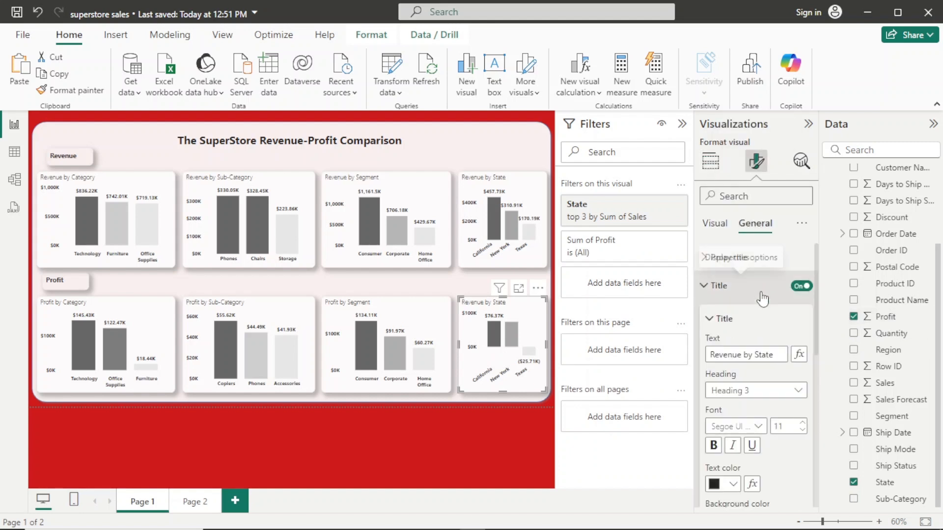
{"action": "left_click_drag", "start_coordinate": [742, 357], "coordinate": [668, 356]}
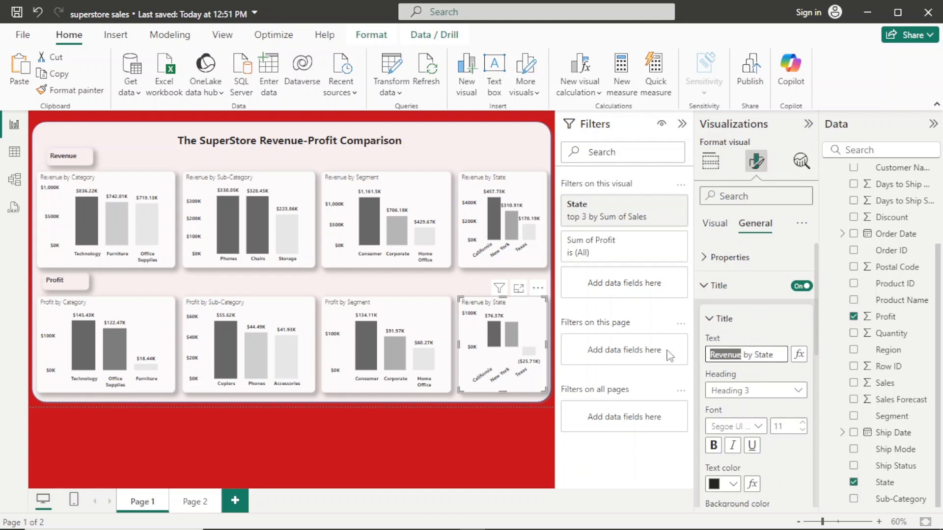
{"action": "type", "text": "Profit"}
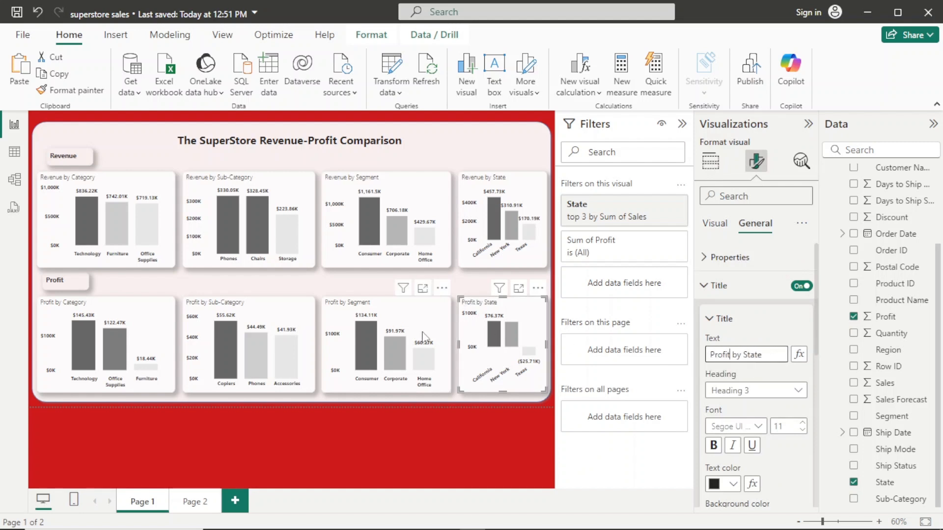
{"action": "left_click", "coordinate": [452, 284]}
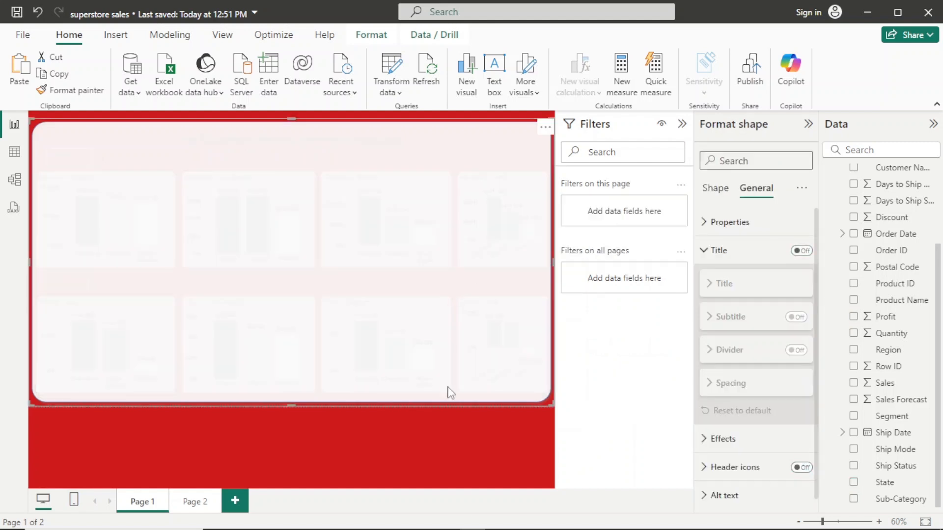
{"action": "left_click", "coordinate": [455, 429]}
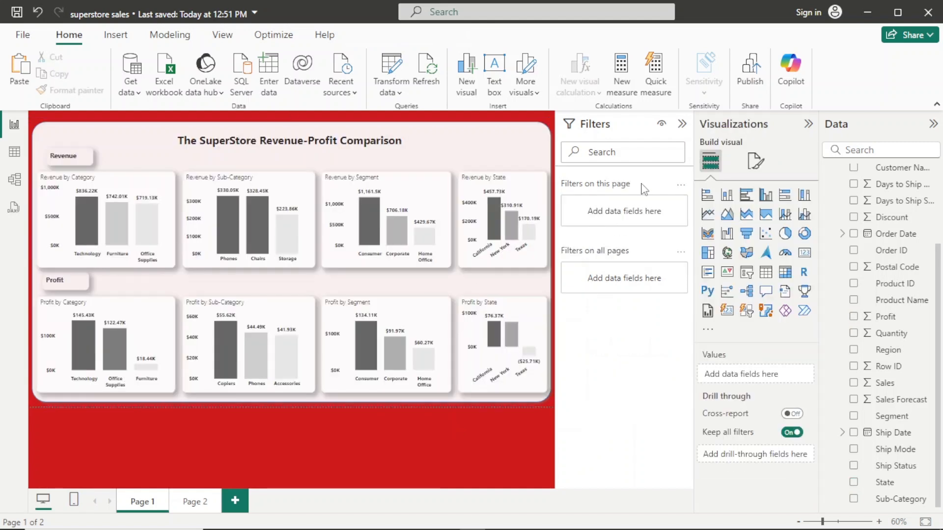
- Change the Profit by State chart's Top N filter on State to show the top 3 by Sum of Profit
{"action": "left_click", "coordinate": [523, 385]}
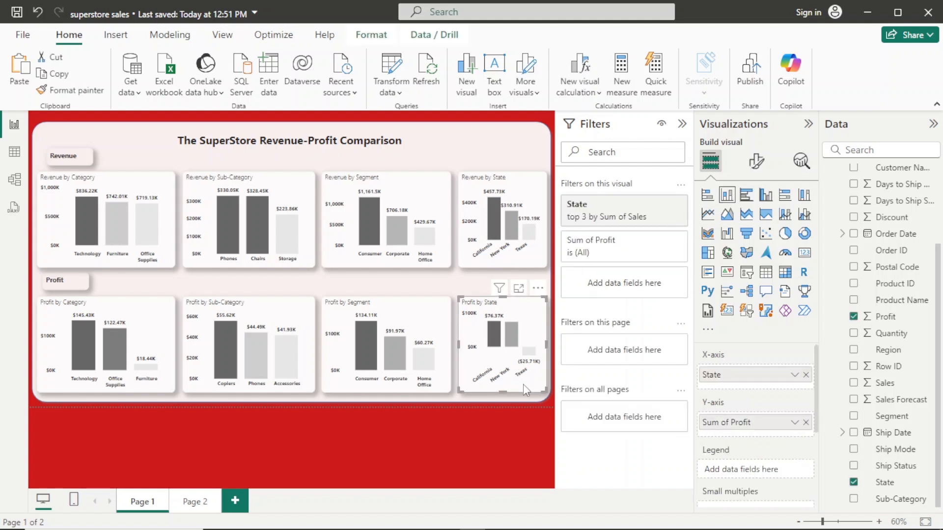
{"action": "left_click", "coordinate": [625, 215]}
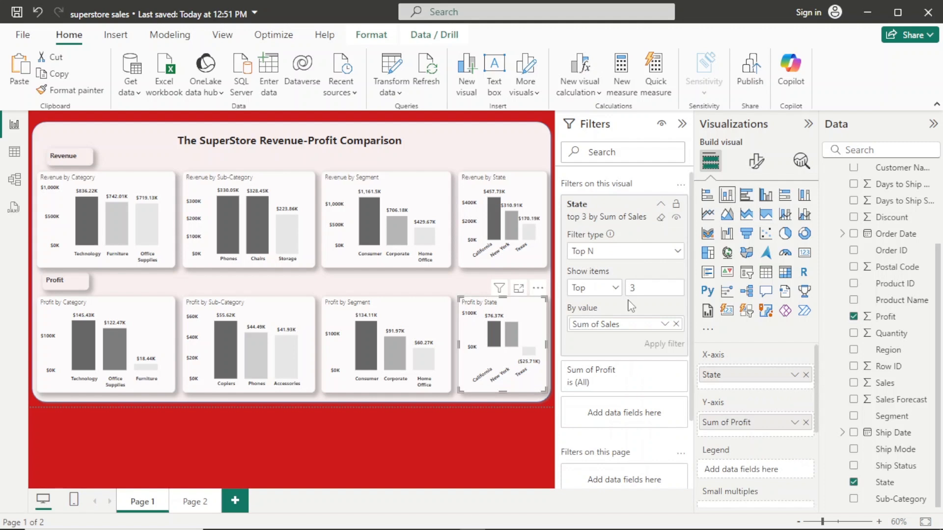
{"action": "left_click", "coordinate": [676, 324]}
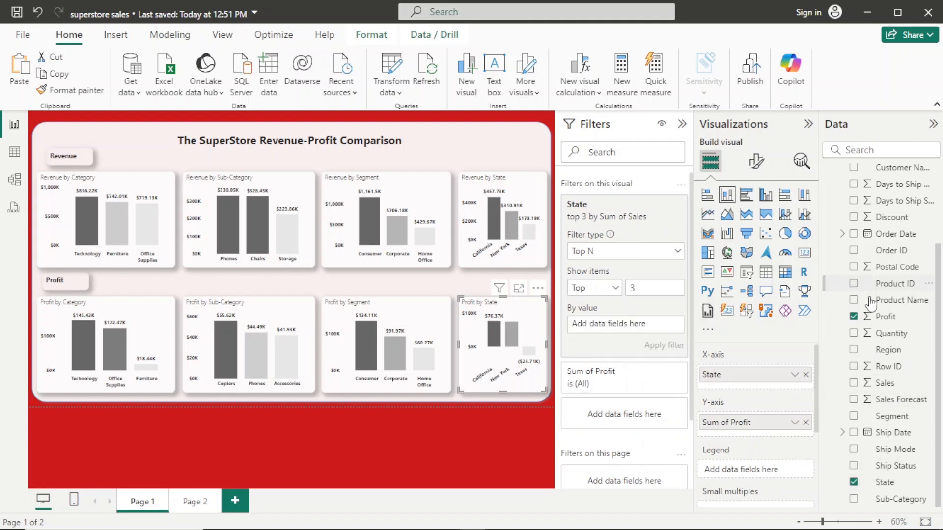
{"action": "left_click_drag", "start_coordinate": [884, 318], "coordinate": [640, 325]}
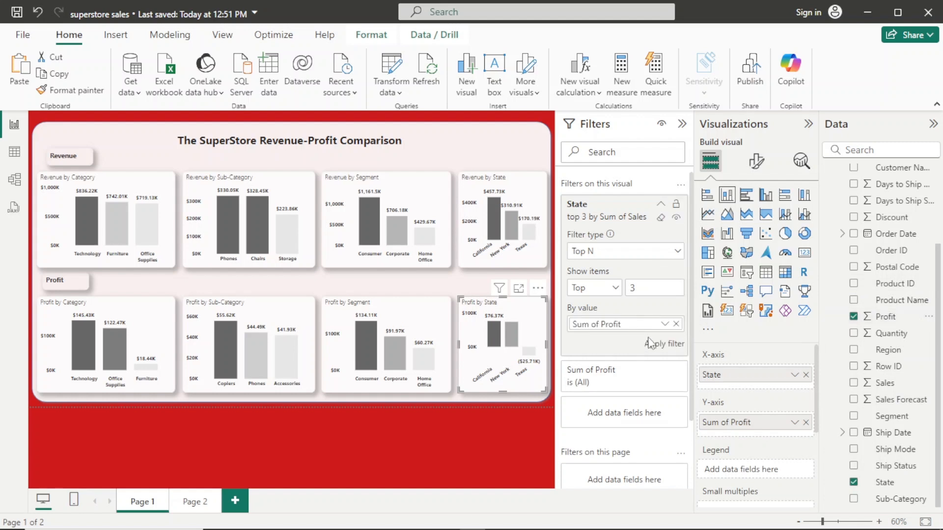
{"action": "left_click", "coordinate": [657, 346]}
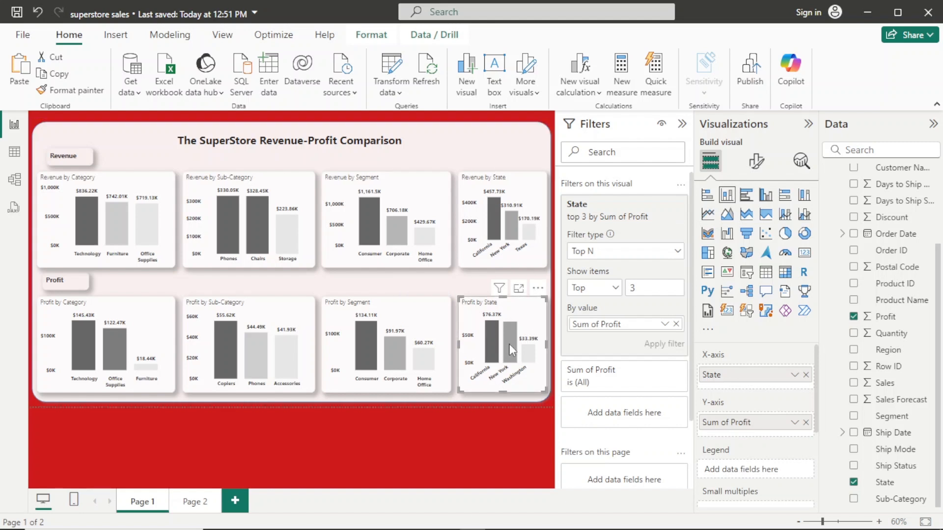
{"action": "mouse_move", "coordinate": [534, 352]}
{"action": "left_click", "coordinate": [681, 124]}
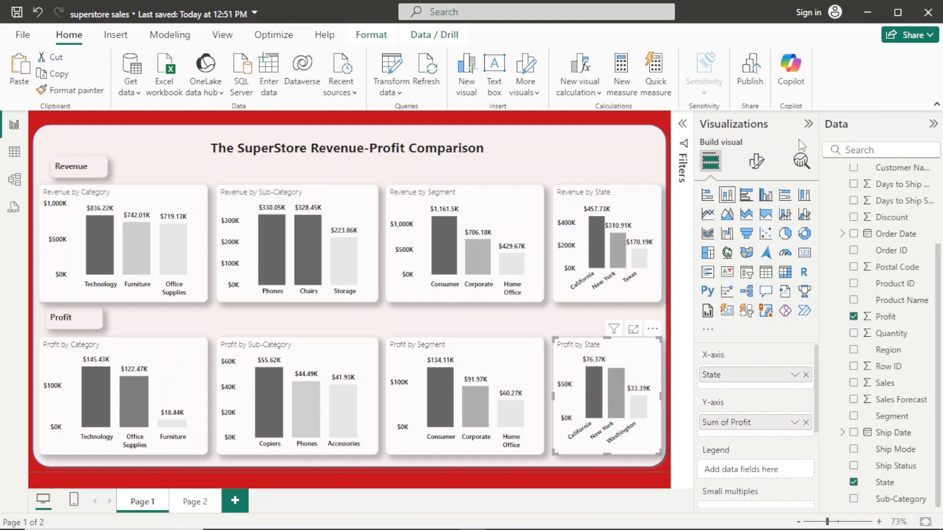
- Base the gradient conditional colouring of the Profit by State columns on Sum of Profit from the Superstore_Orders table
{"action": "left_click", "coordinate": [756, 161]}
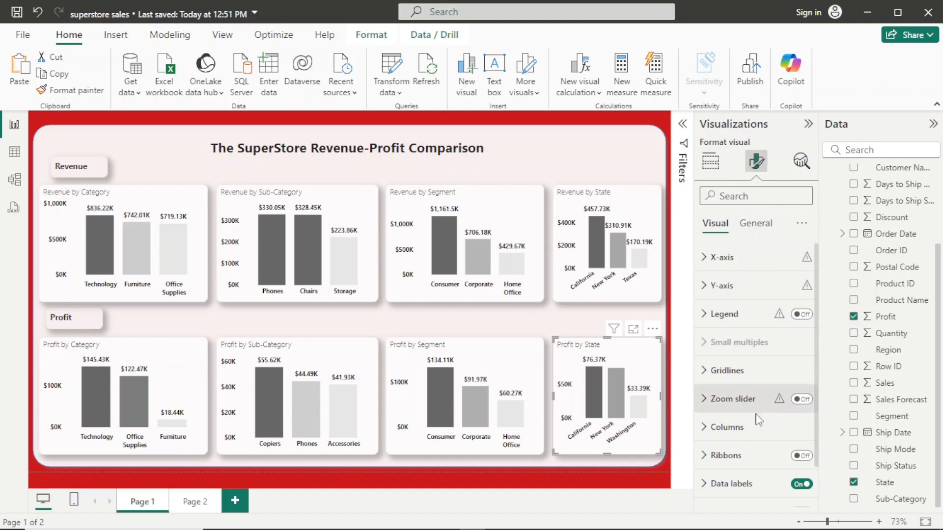
{"action": "left_click", "coordinate": [726, 427]}
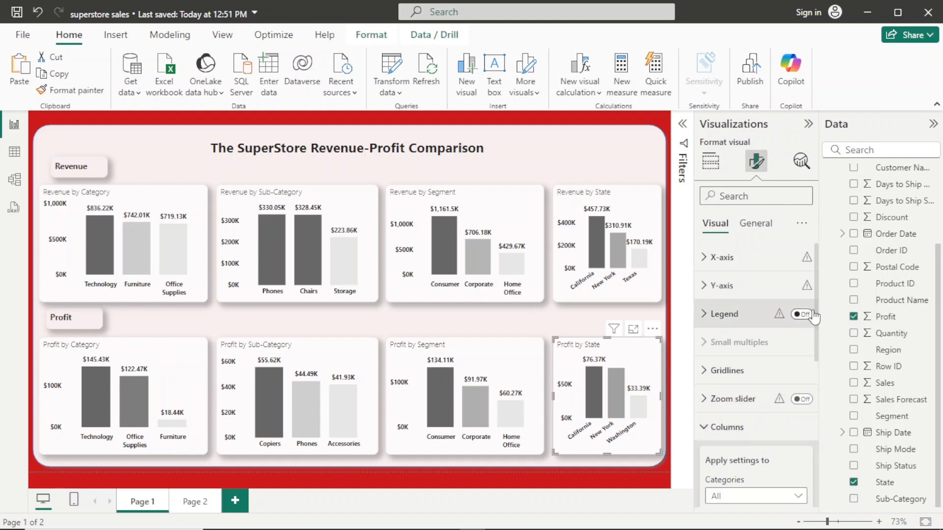
{"action": "scroll", "coordinate": [807, 368], "scroll_direction": "down", "scroll_amount": 3}
{"action": "scroll", "coordinate": [827, 386], "scroll_direction": "down", "scroll_amount": 1}
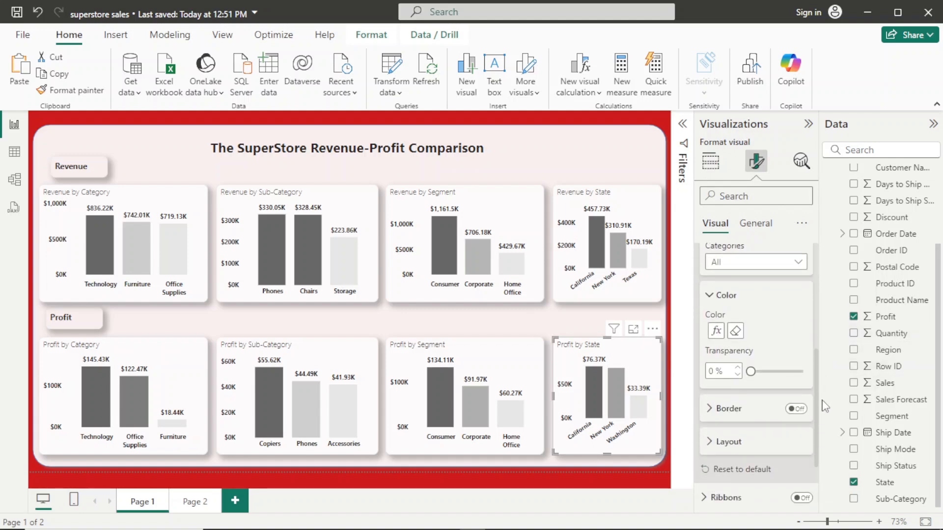
{"action": "left_click", "coordinate": [717, 333]}
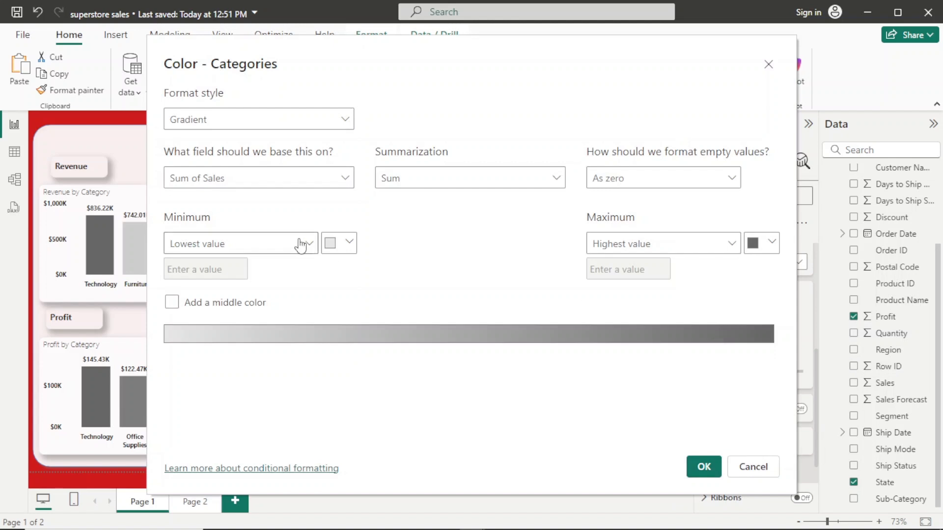
{"action": "left_click", "coordinate": [343, 178]}
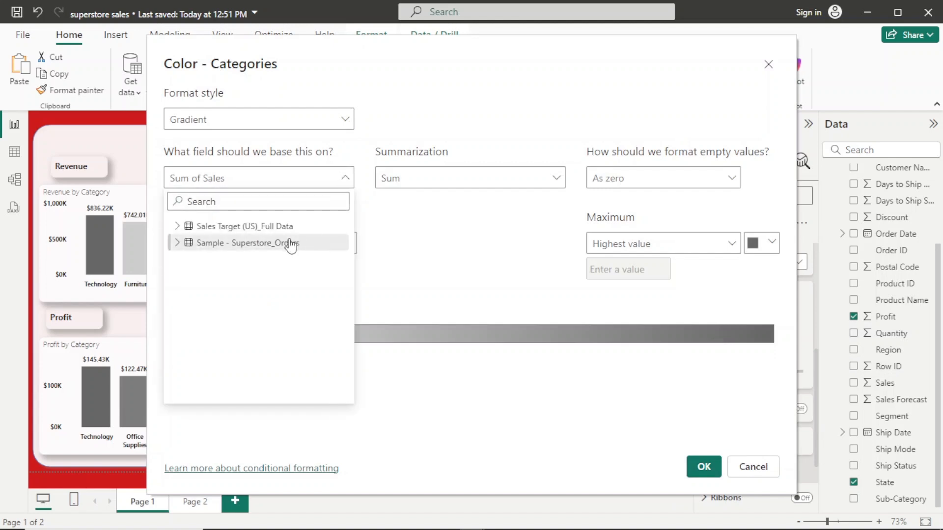
{"action": "left_click", "coordinate": [176, 243]}
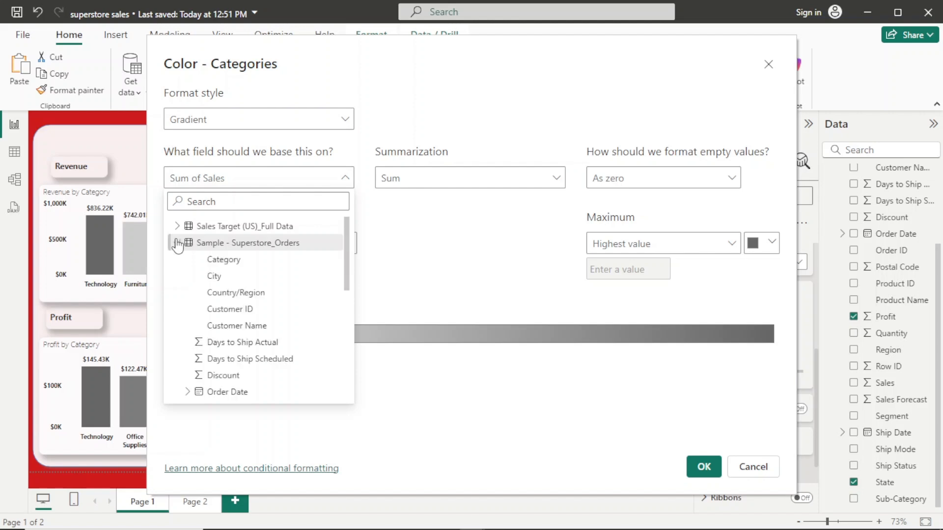
{"action": "left_click_drag", "start_coordinate": [347, 237], "coordinate": [322, 311]}
{"action": "left_click", "coordinate": [320, 306]}
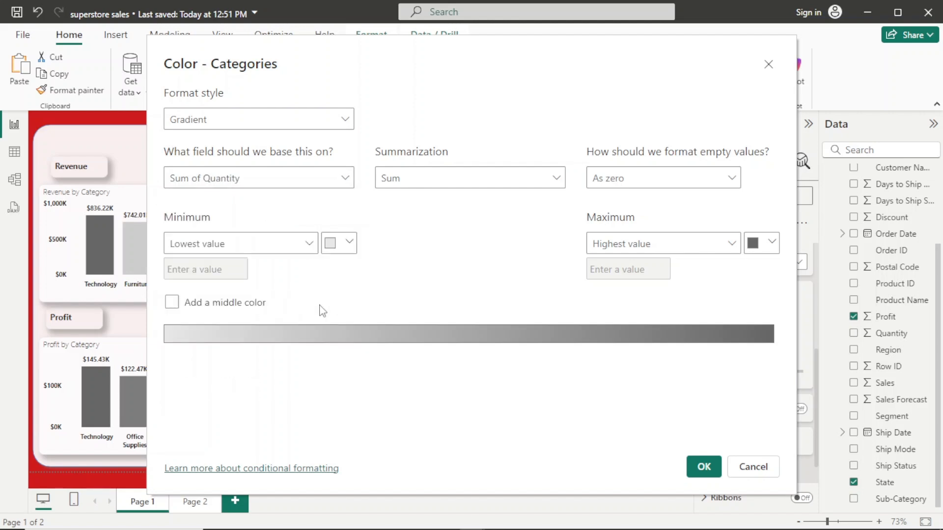
{"action": "left_click", "coordinate": [345, 179]}
{"action": "left_click_drag", "start_coordinate": [347, 226], "coordinate": [338, 374]}
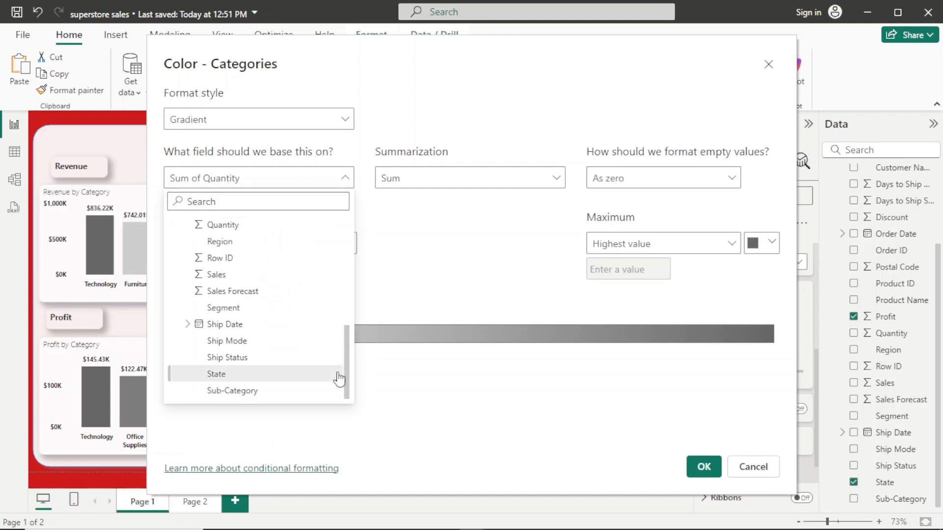
{"action": "left_click_drag", "start_coordinate": [348, 368], "coordinate": [349, 337]}
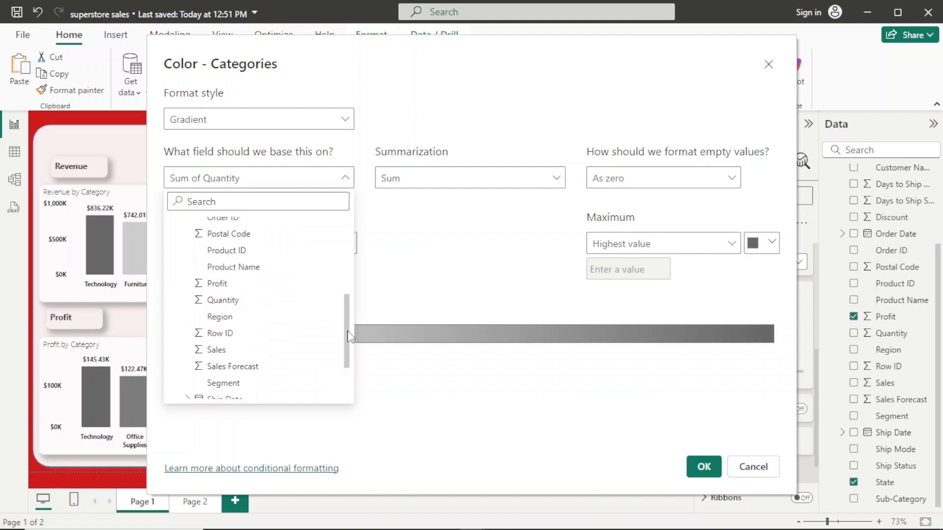
{"action": "left_click", "coordinate": [300, 285]}
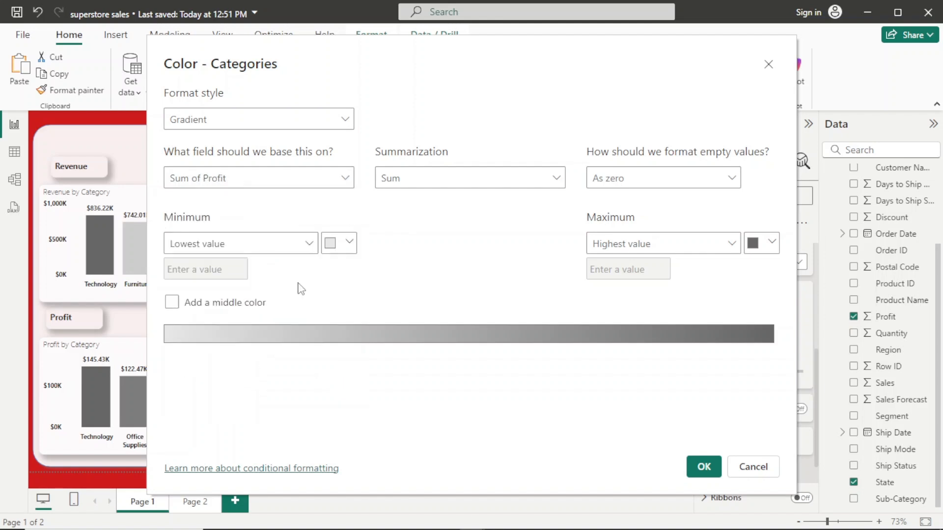
{"action": "left_click", "coordinate": [702, 466]}
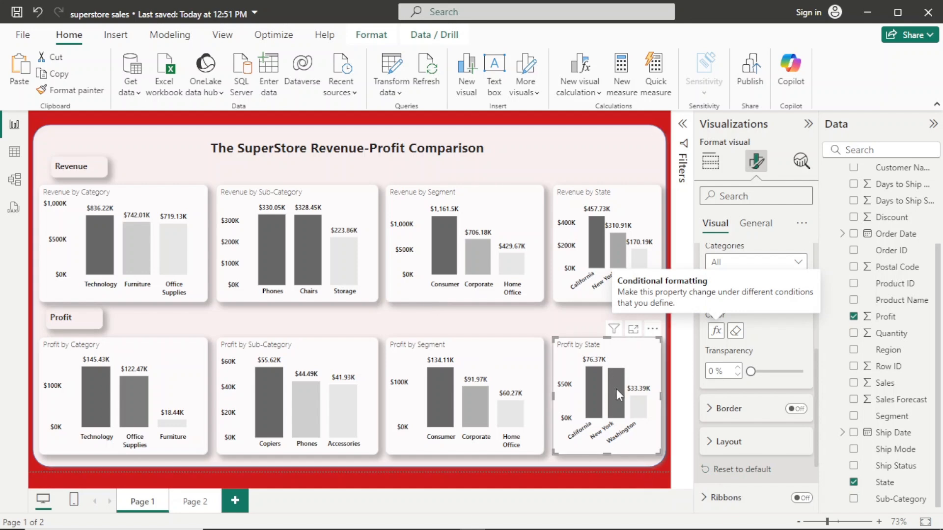
- Turn the Profit by State chart's data labels off and back on, and briefly cross-highlight its New York column
{"action": "left_click", "coordinate": [713, 164]}
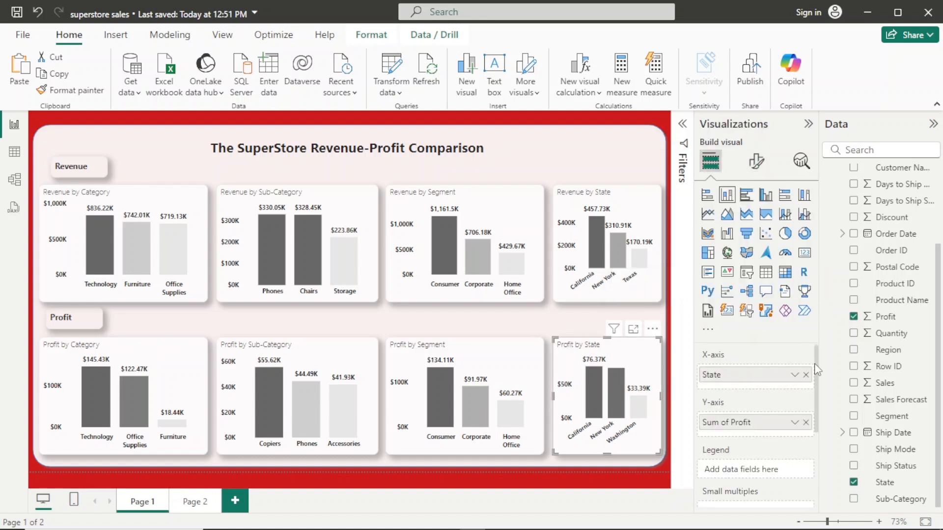
{"action": "left_click", "coordinate": [756, 162]}
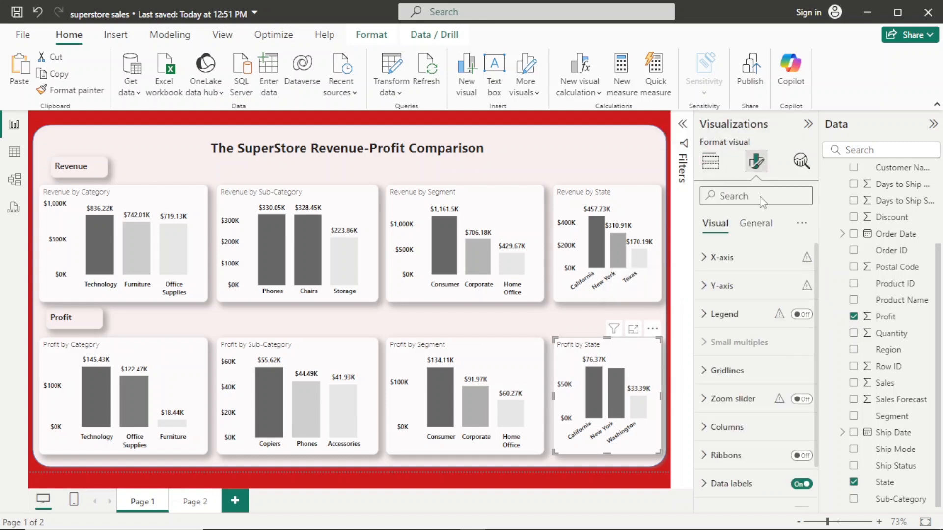
{"action": "left_click", "coordinate": [803, 484]}
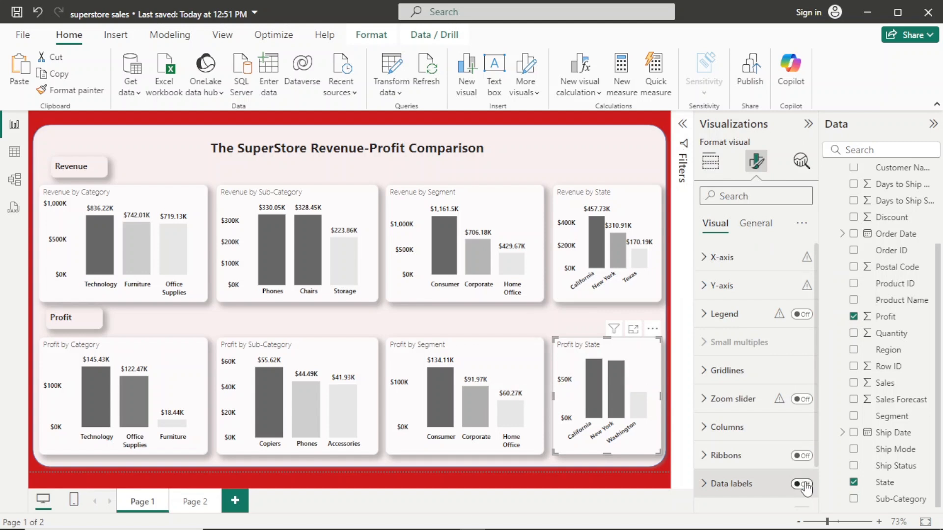
{"action": "left_click", "coordinate": [803, 484]}
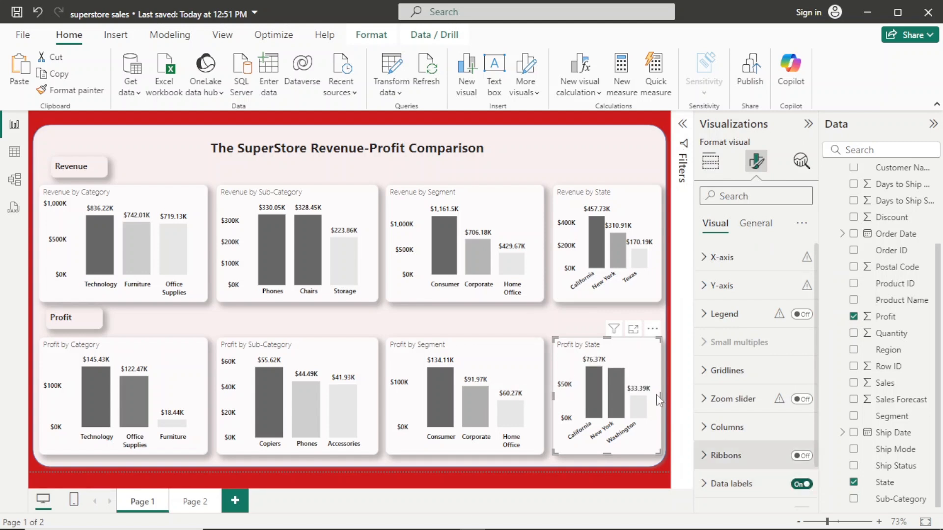
{"action": "mouse_move", "coordinate": [614, 377]}
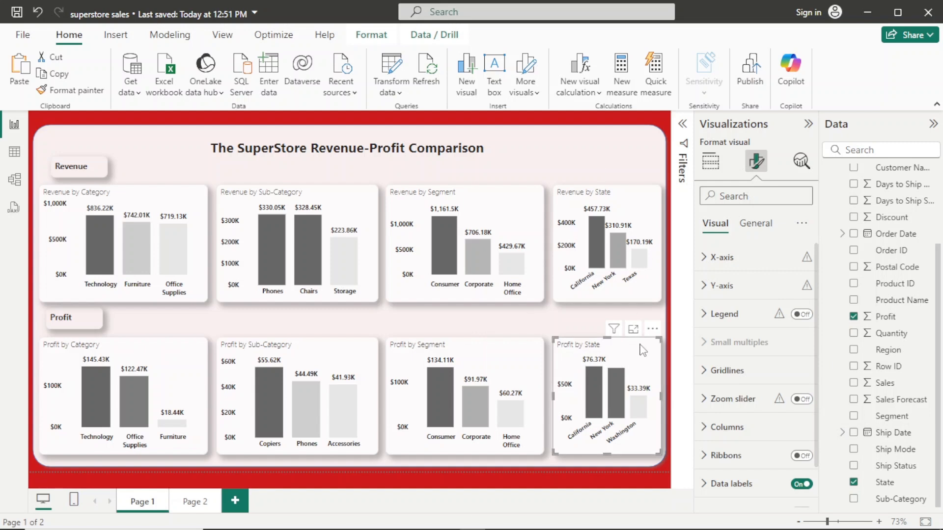
{"action": "left_click", "coordinate": [616, 390]}
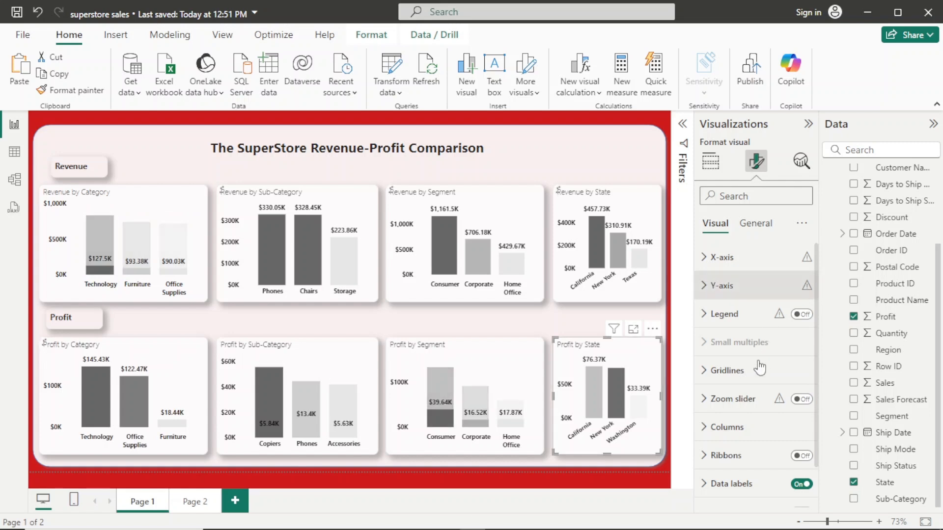
{"action": "left_click", "coordinate": [612, 397]}
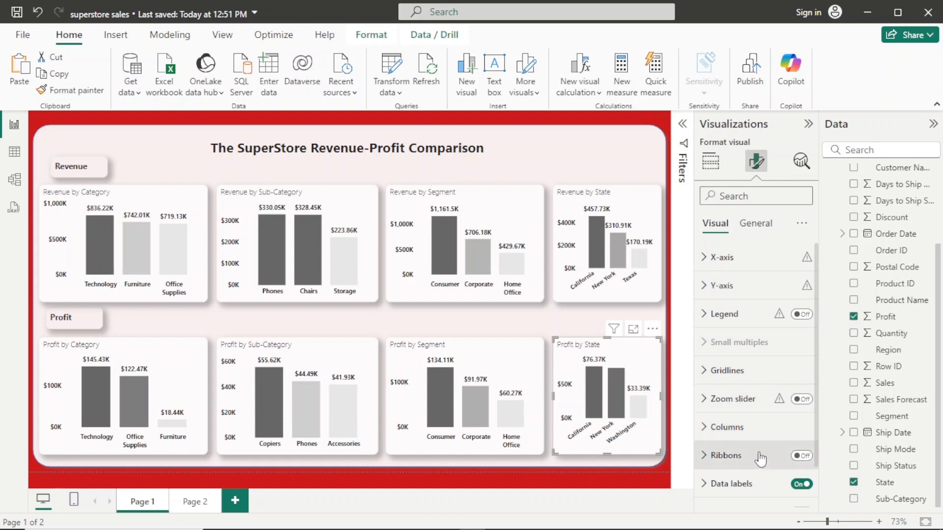
- Try Millions as the display units of the Profit by State data label values and return them to Thousands
{"action": "left_click", "coordinate": [754, 485]}
{"action": "scroll", "coordinate": [808, 334], "scroll_direction": "down", "scroll_amount": 8}
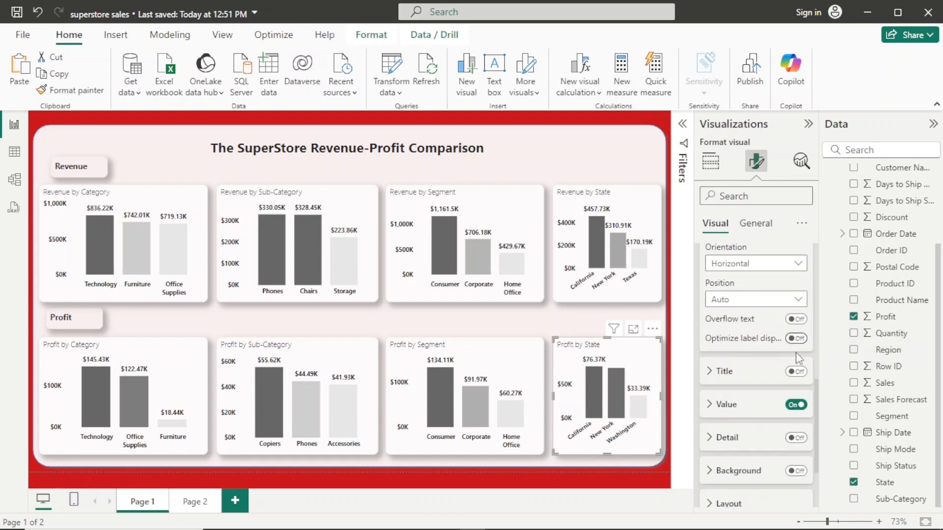
{"action": "left_click", "coordinate": [764, 408]}
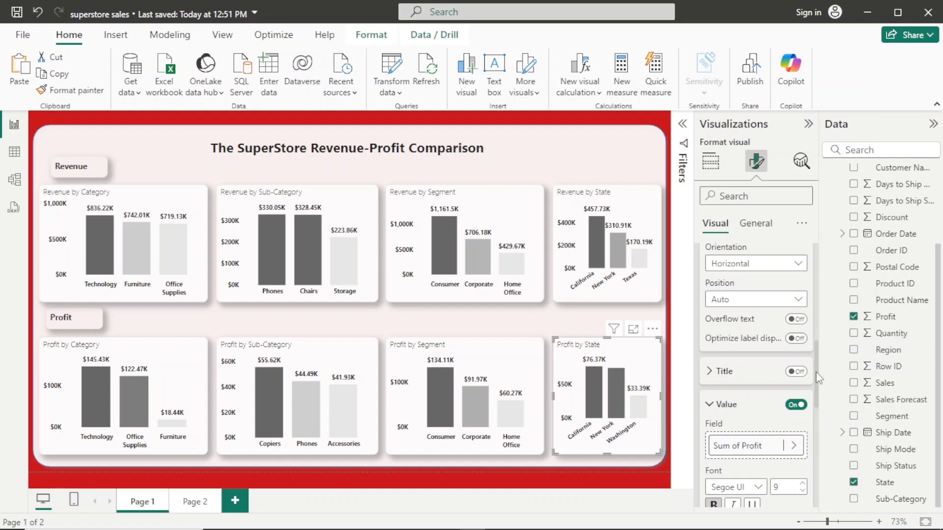
{"action": "scroll", "coordinate": [817, 422], "scroll_direction": "down", "scroll_amount": 5}
{"action": "scroll", "coordinate": [816, 421], "scroll_direction": "down", "scroll_amount": 2}
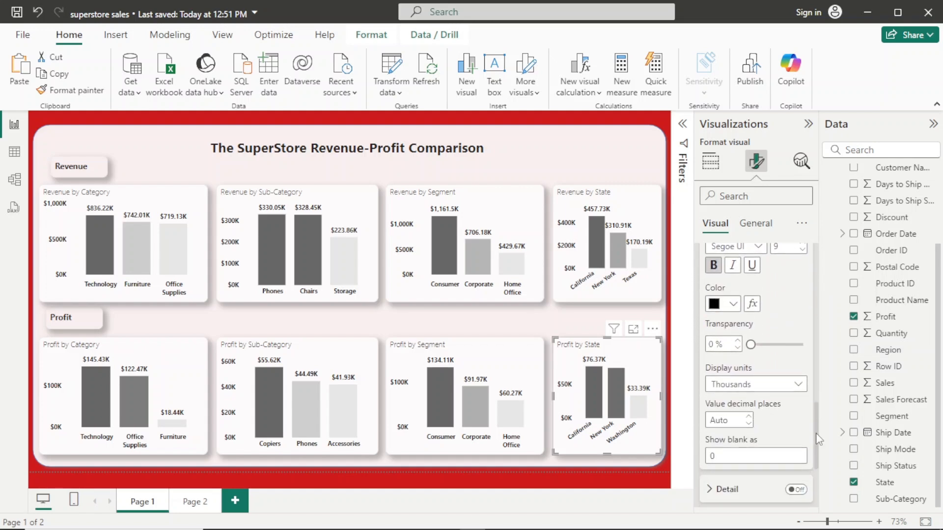
{"action": "left_click", "coordinate": [796, 385]}
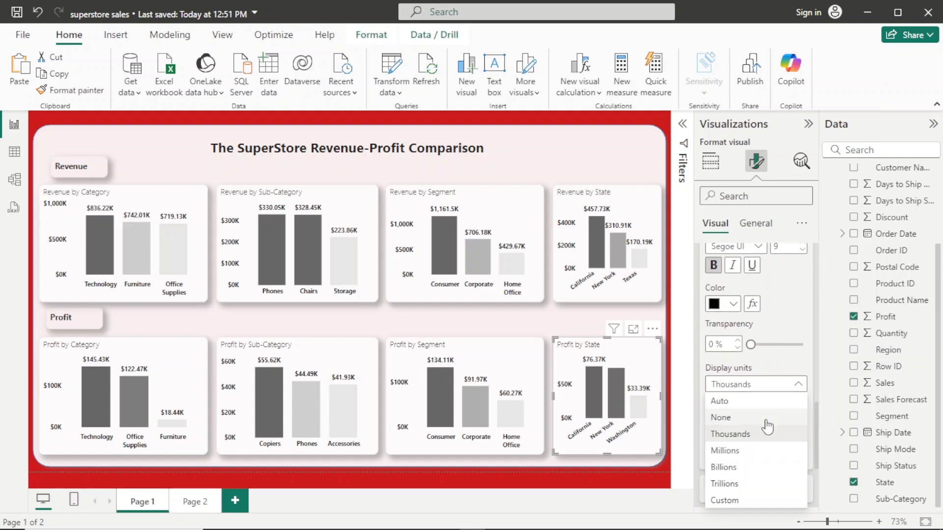
{"action": "left_click", "coordinate": [756, 450]}
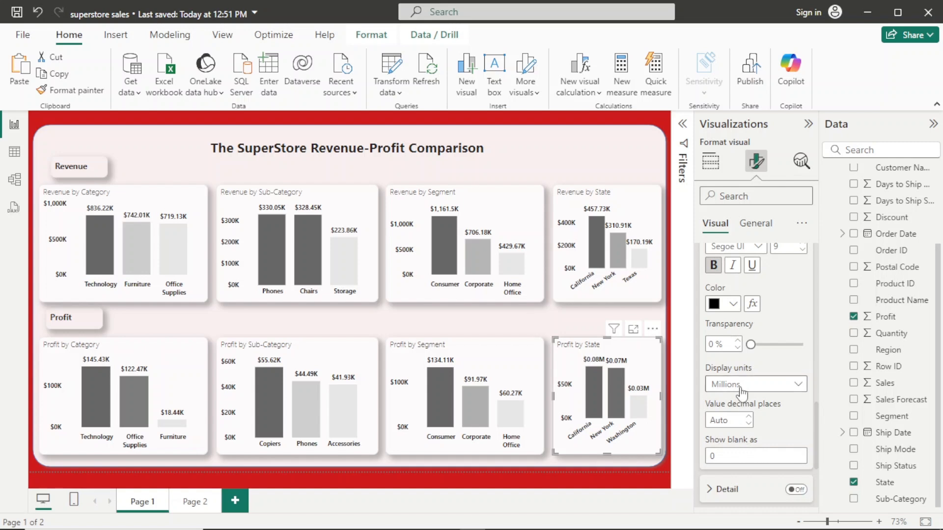
{"action": "left_click", "coordinate": [798, 385]}
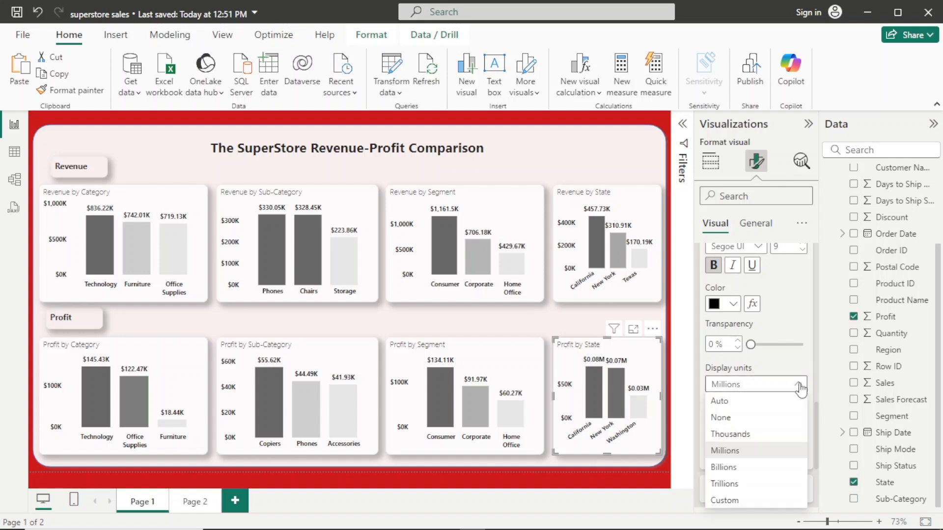
{"action": "left_click", "coordinate": [741, 435]}
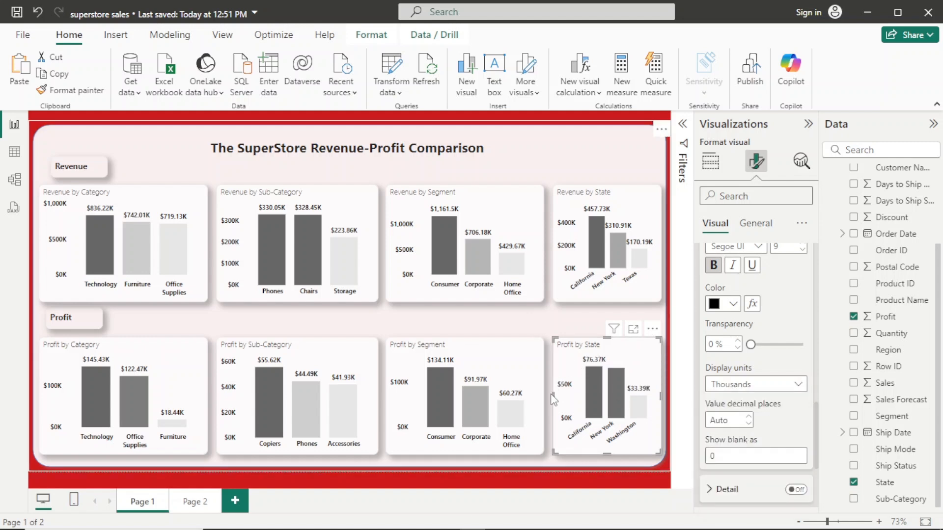
- Widen the Profit by State chart on its left side and shift the other three Profit charts slightly left to make room
{"action": "mouse_move", "coordinate": [554, 396]}
{"action": "left_mouse_down"}
{"action": "mouse_move", "coordinate": [511, 399]}
{"action": "mouse_move", "coordinate": [552, 400]}
{"action": "left_mouse_up"}
{"action": "left_click", "coordinate": [202, 345]}
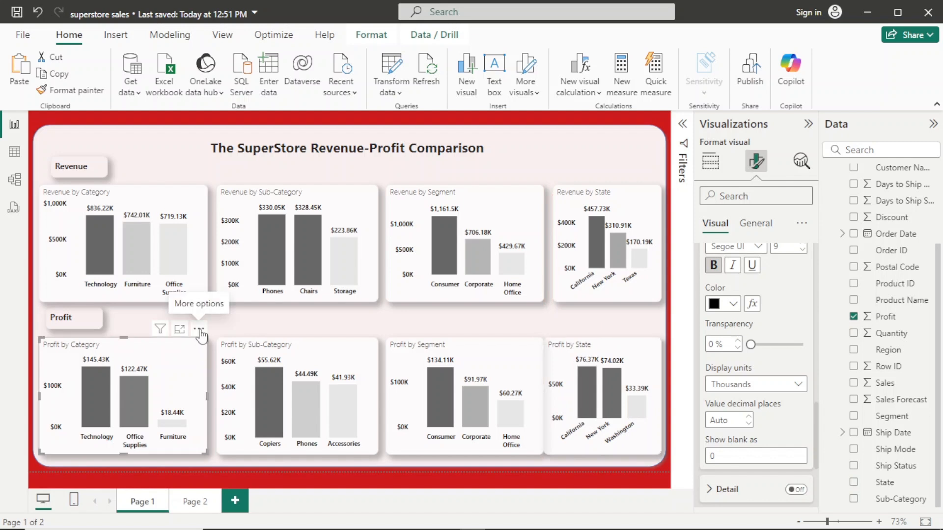
{"action": "left_click_drag", "start_coordinate": [200, 334], "coordinate": [196, 333]}
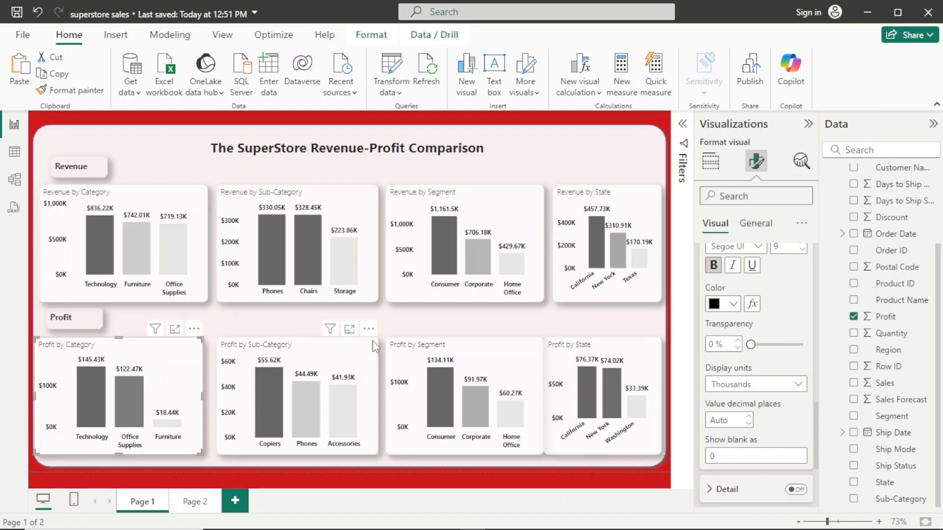
{"action": "left_click_drag", "start_coordinate": [375, 346], "coordinate": [366, 346]}
{"action": "left_click_drag", "start_coordinate": [536, 333], "coordinate": [529, 333]}
{"action": "left_click", "coordinate": [581, 474]}
{"action": "left_click", "coordinate": [578, 376]}
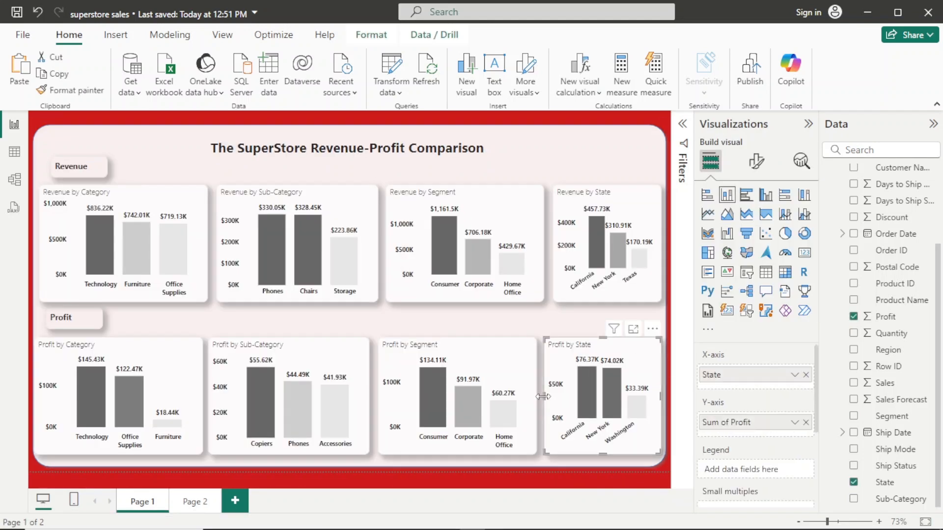
{"action": "left_click_drag", "start_coordinate": [543, 396], "coordinate": [541, 396]}
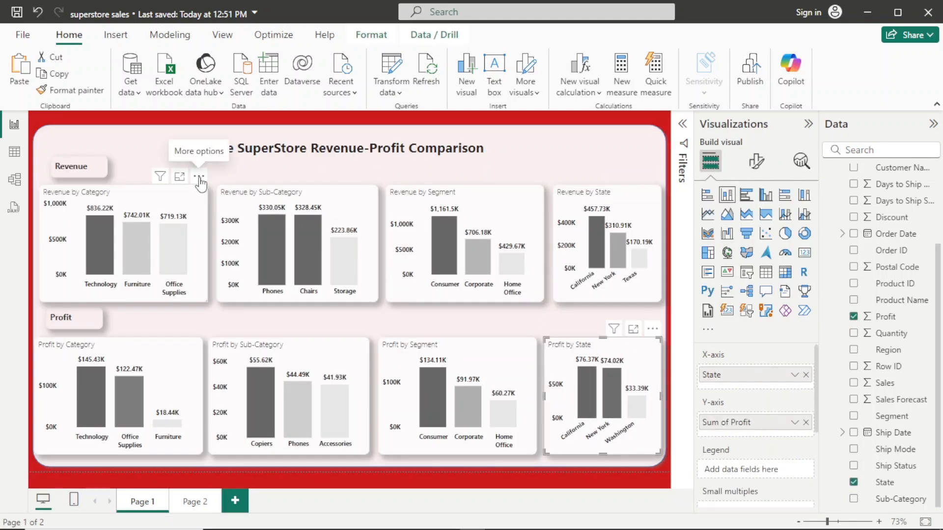
- Shift the first three Revenue charts slightly left to align with the Profit charts below, and widen the Revenue by State chart on its left side
{"action": "left_click_drag", "start_coordinate": [198, 180], "coordinate": [193, 179]}
{"action": "left_click_drag", "start_coordinate": [365, 180], "coordinate": [357, 179]}
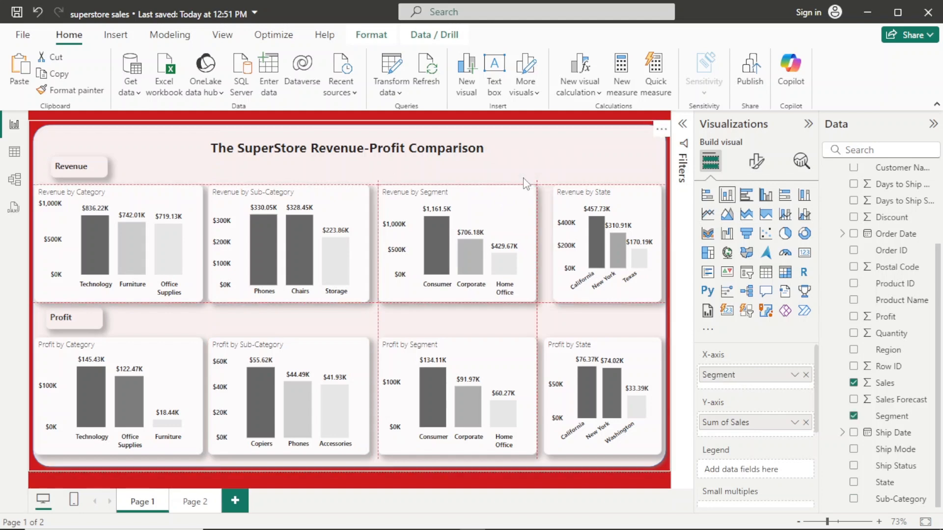
{"action": "left_click_drag", "start_coordinate": [514, 193], "coordinate": [506, 193]}
{"action": "left_click", "coordinate": [557, 248]}
{"action": "left_click_drag", "start_coordinate": [554, 246], "coordinate": [545, 245]}
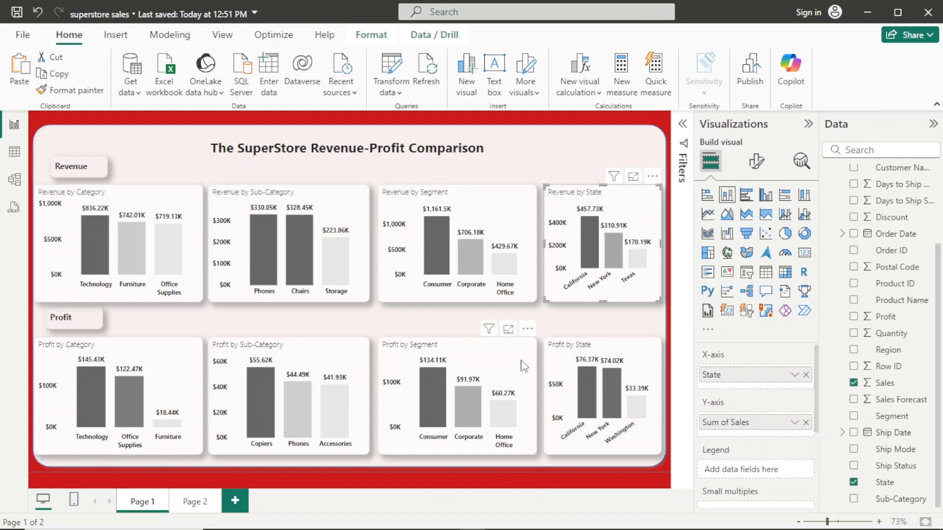
- Add an empty slicer to the report page and stretch it into a wider, shorter box
{"action": "left_click", "coordinate": [566, 470]}
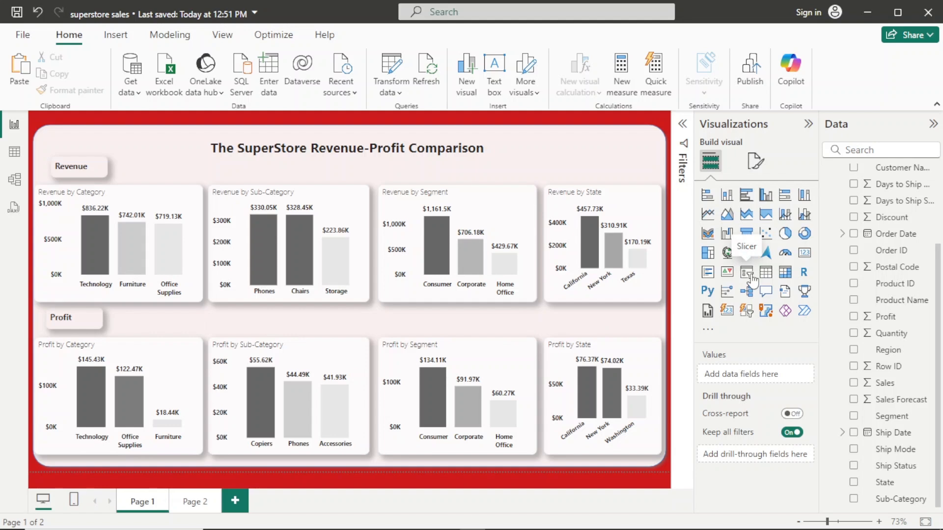
{"action": "left_click", "coordinate": [750, 277]}
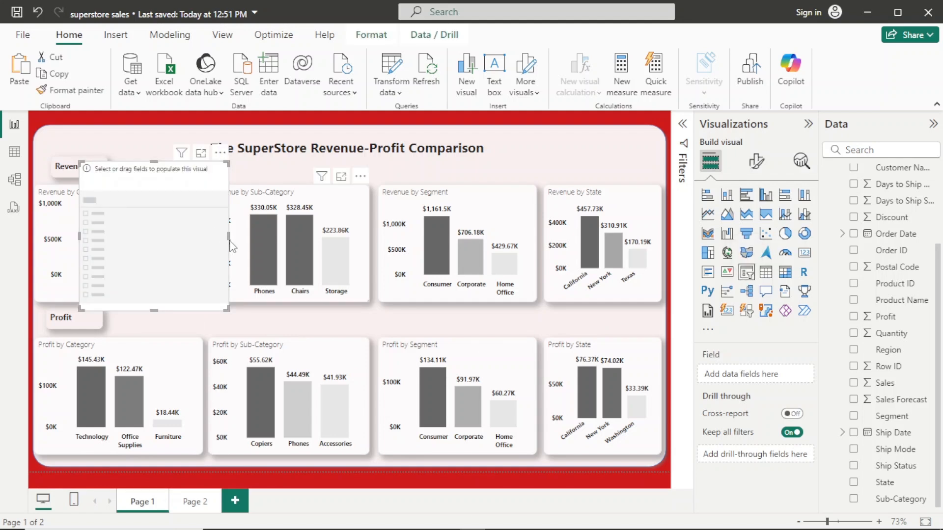
{"action": "left_click_drag", "start_coordinate": [229, 236], "coordinate": [421, 237]}
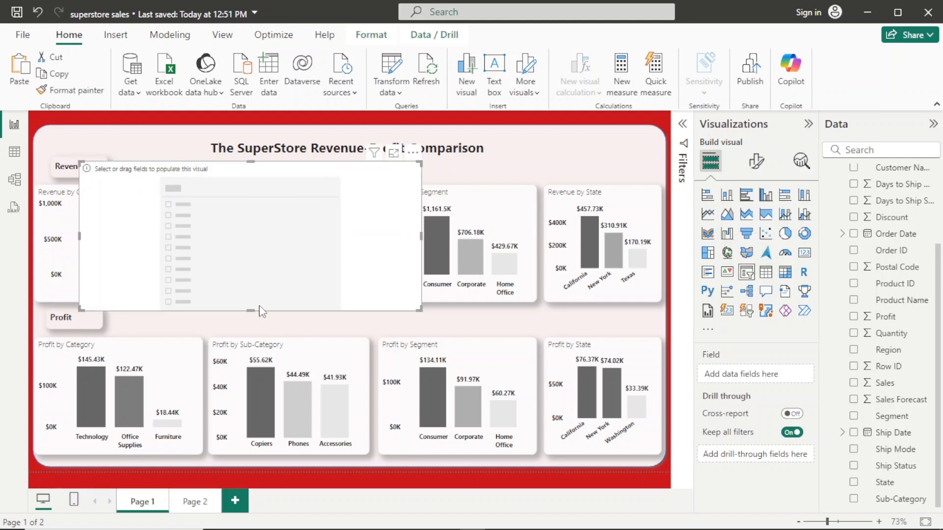
{"action": "left_click_drag", "start_coordinate": [249, 310], "coordinate": [293, 218]}
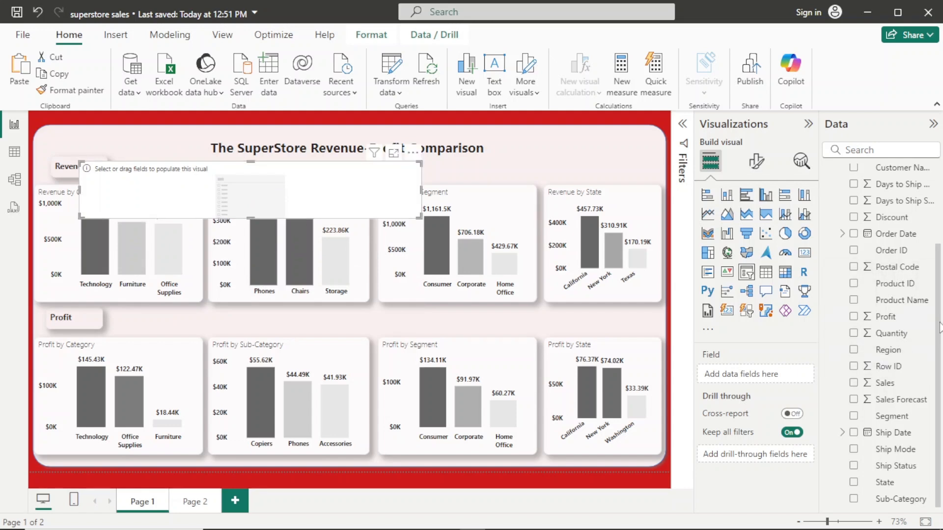
- Use Order Date as the slicer's field in Date Hierarchy form, keeping only the Year level
{"action": "scroll", "coordinate": [940, 327], "scroll_direction": "up", "scroll_amount": 3}
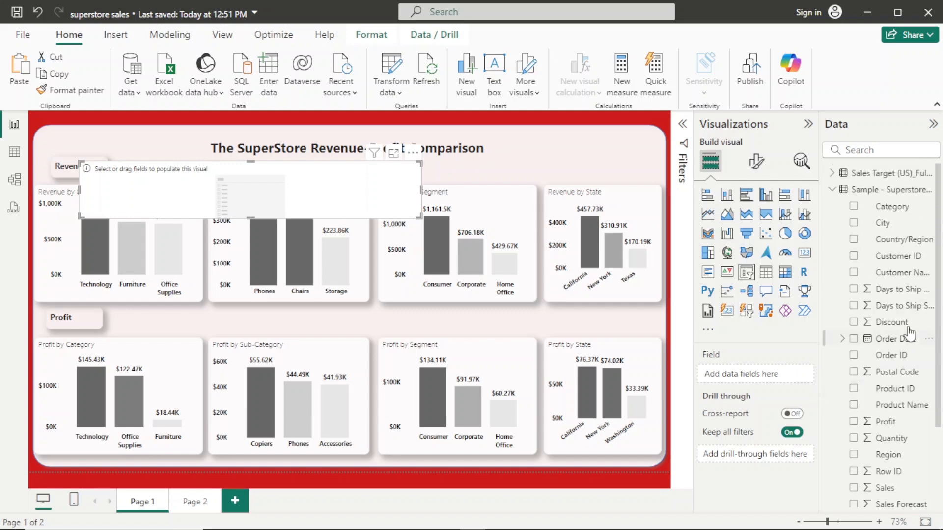
{"action": "left_click_drag", "start_coordinate": [906, 345], "coordinate": [790, 379]}
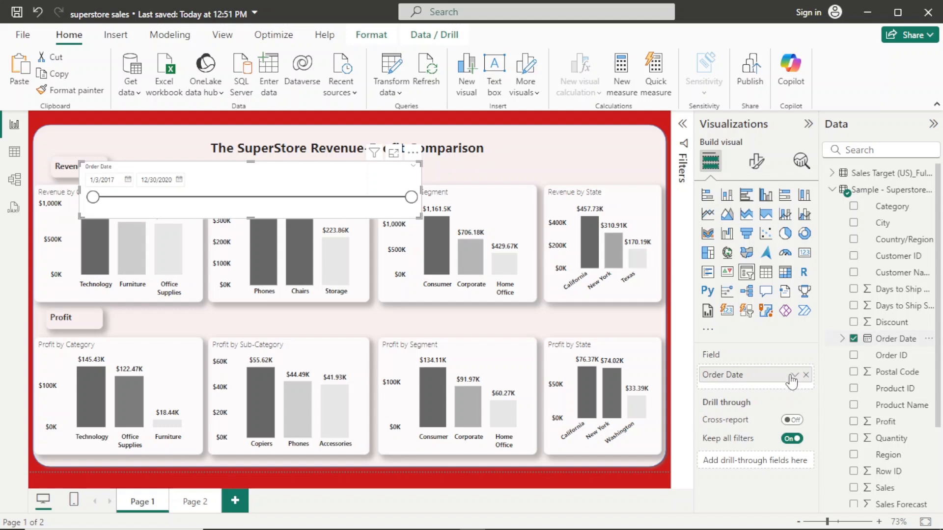
{"action": "left_click", "coordinate": [794, 375]}
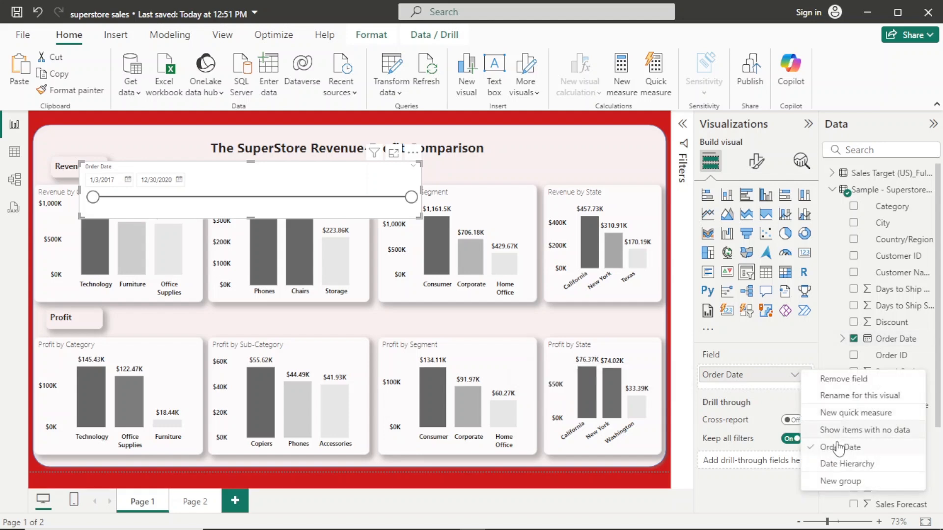
{"action": "left_click", "coordinate": [840, 464]}
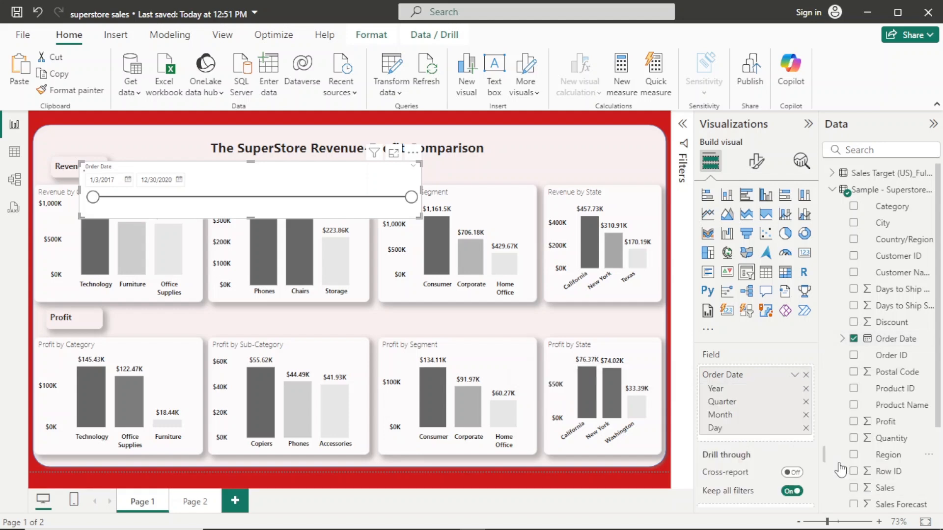
{"action": "left_click", "coordinate": [805, 428]}
{"action": "left_click", "coordinate": [805, 416]}
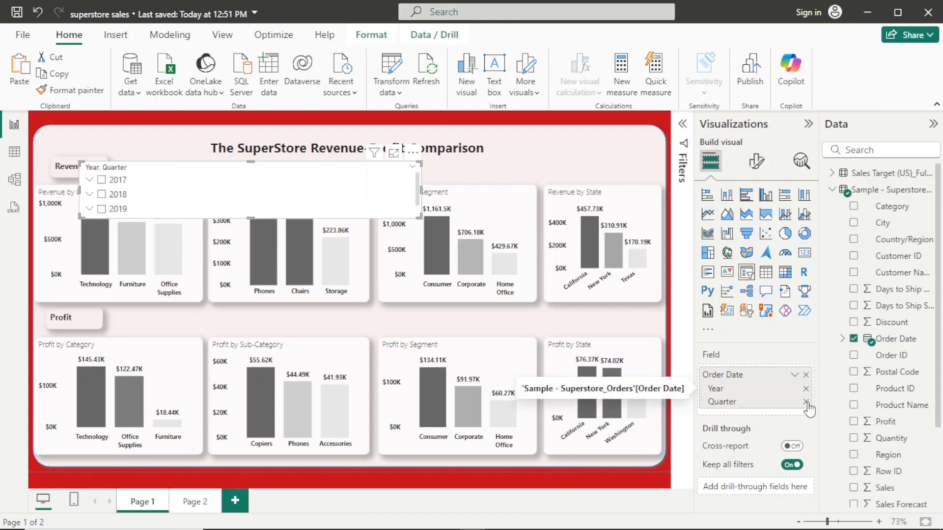
{"action": "left_click", "coordinate": [805, 402]}
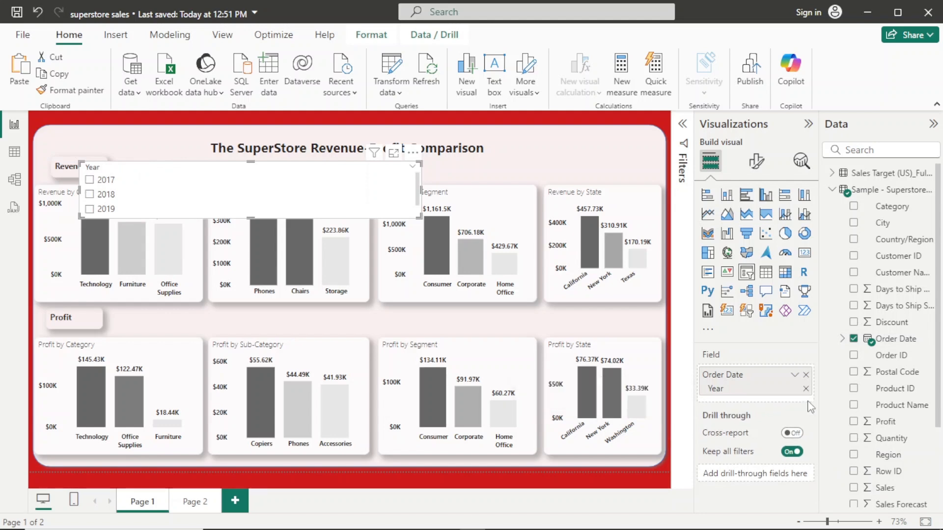
- Change the year slicer's style from a vertical list to Tile
{"action": "left_click", "coordinate": [757, 162]}
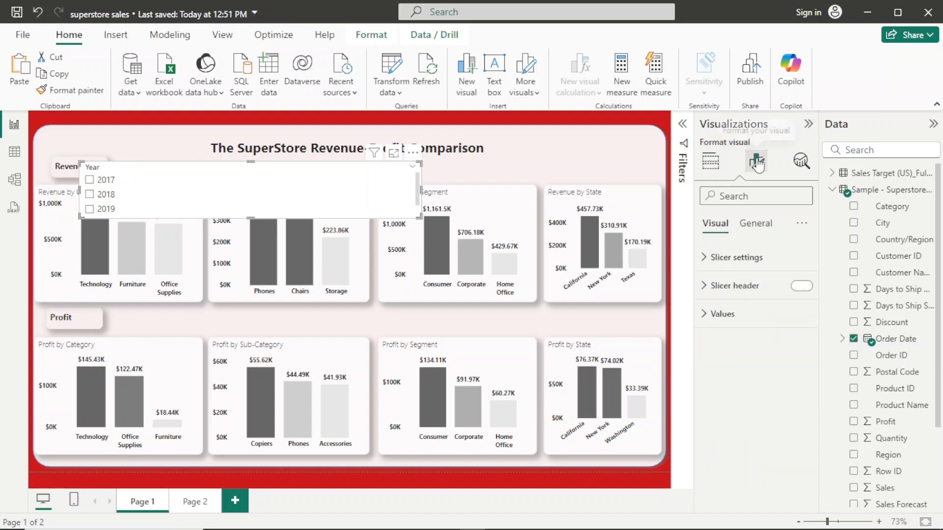
{"action": "left_click", "coordinate": [743, 256]}
{"action": "left_click", "coordinate": [795, 327]}
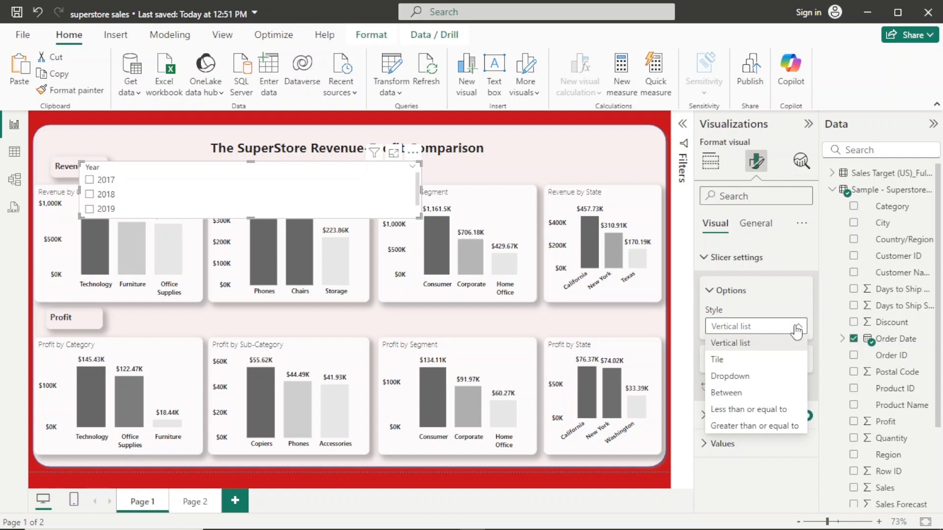
{"action": "left_click", "coordinate": [790, 360]}
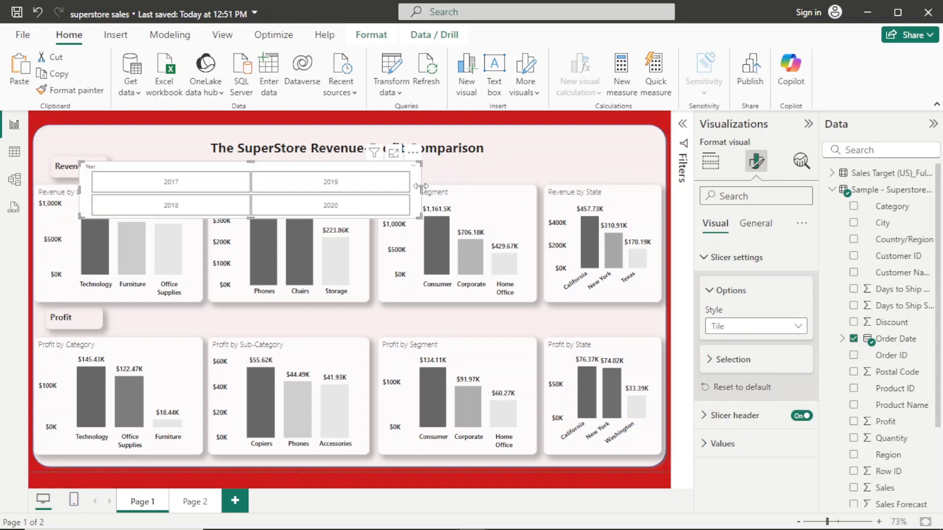
- Resize the year slicer into a single row of tiles and fit it beside the Revenue label, above the Revenue charts
{"action": "left_click_drag", "start_coordinate": [420, 186], "coordinate": [563, 187]}
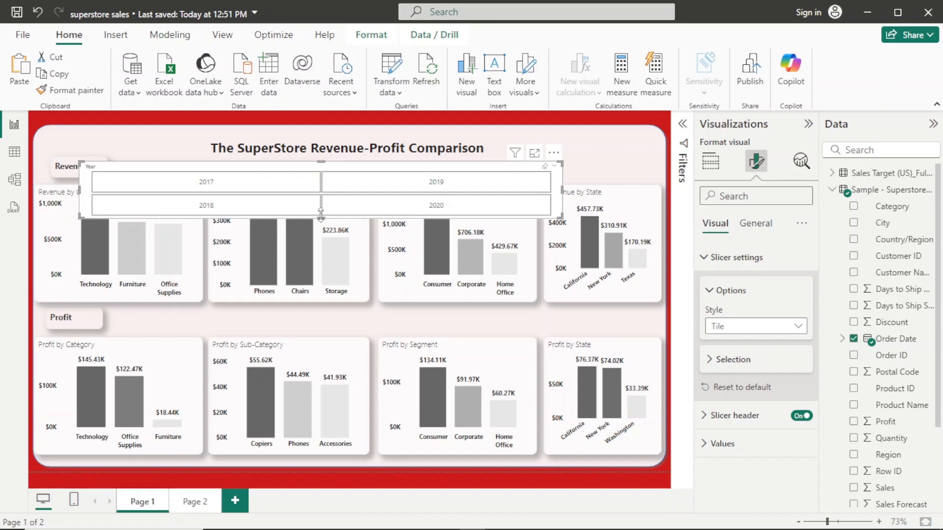
{"action": "left_click_drag", "start_coordinate": [321, 214], "coordinate": [343, 190]}
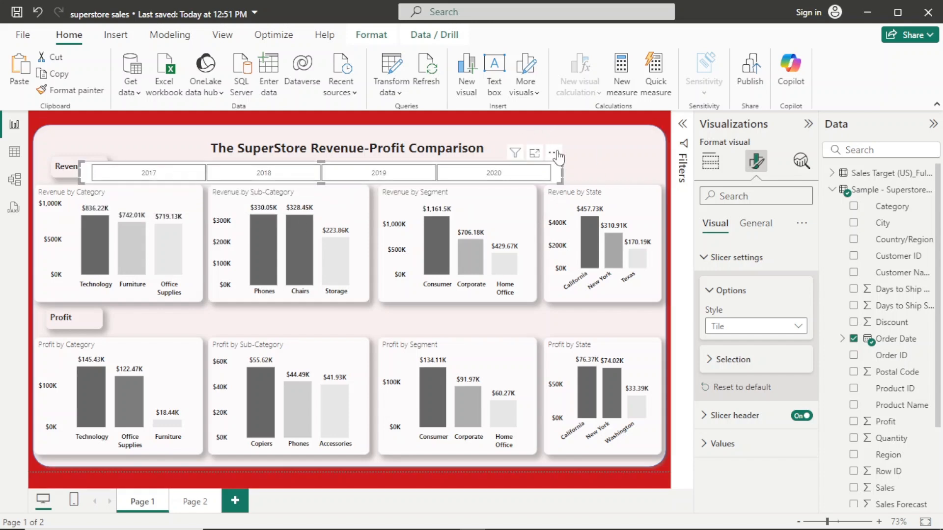
{"action": "left_click_drag", "start_coordinate": [577, 156], "coordinate": [654, 153]}
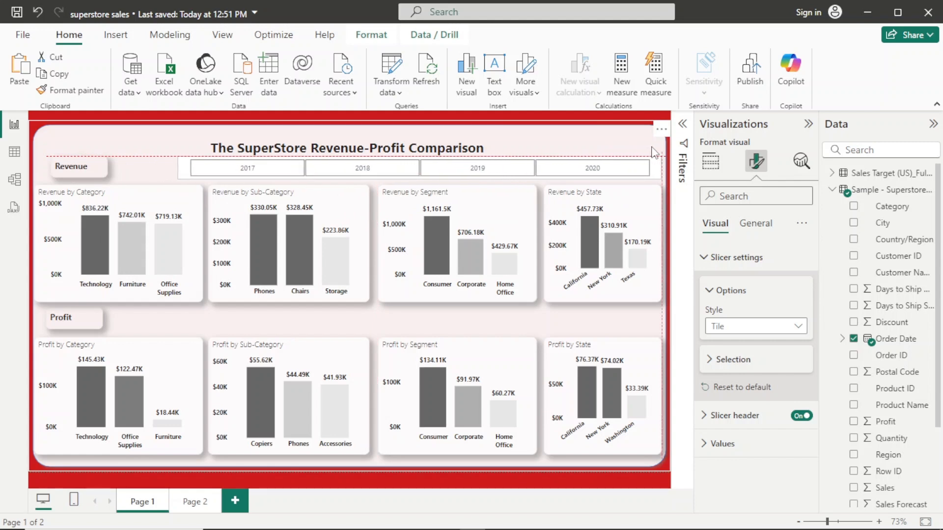
{"action": "left_click_drag", "start_coordinate": [654, 152], "coordinate": [654, 153]}
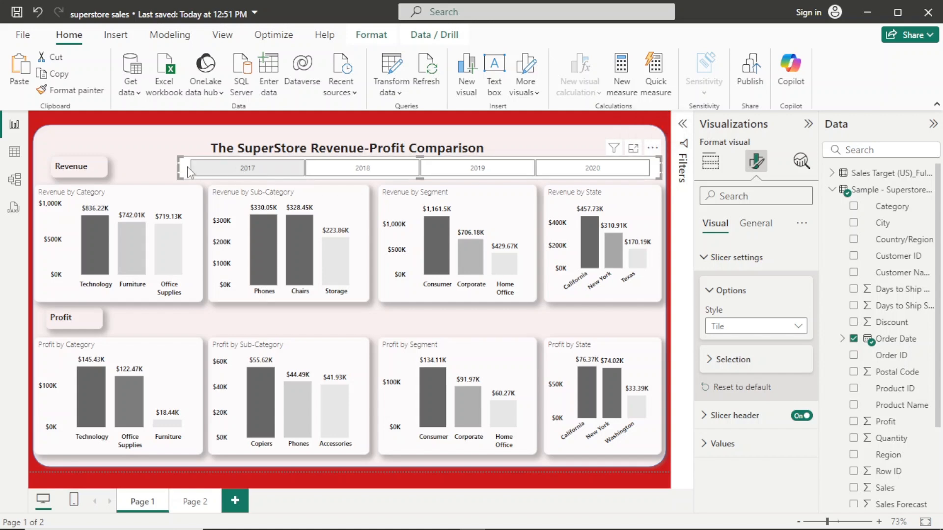
{"action": "left_click_drag", "start_coordinate": [176, 172], "coordinate": [166, 167]}
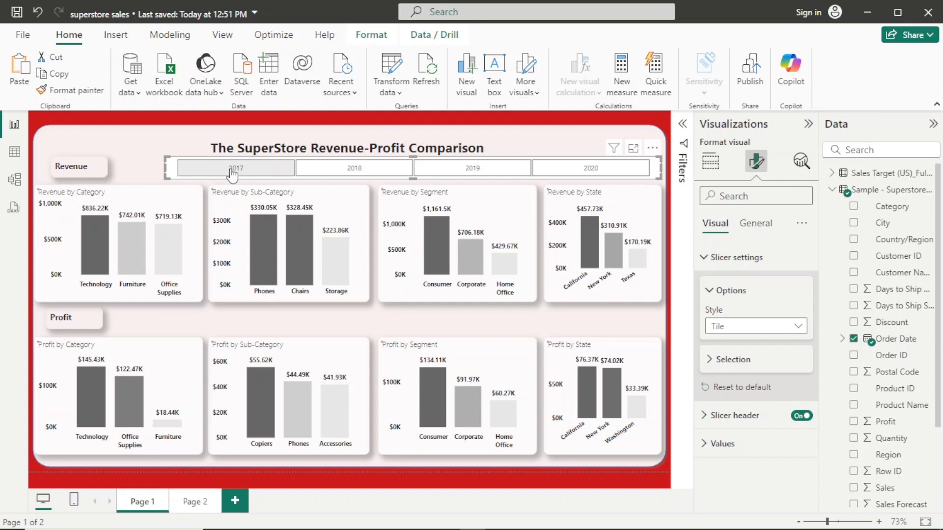
- Filter the report by 2017, 2018, 2019 and 2020 in turn with the year slicer to compare the charts, and clear the selection
{"action": "left_click", "coordinate": [232, 170]}
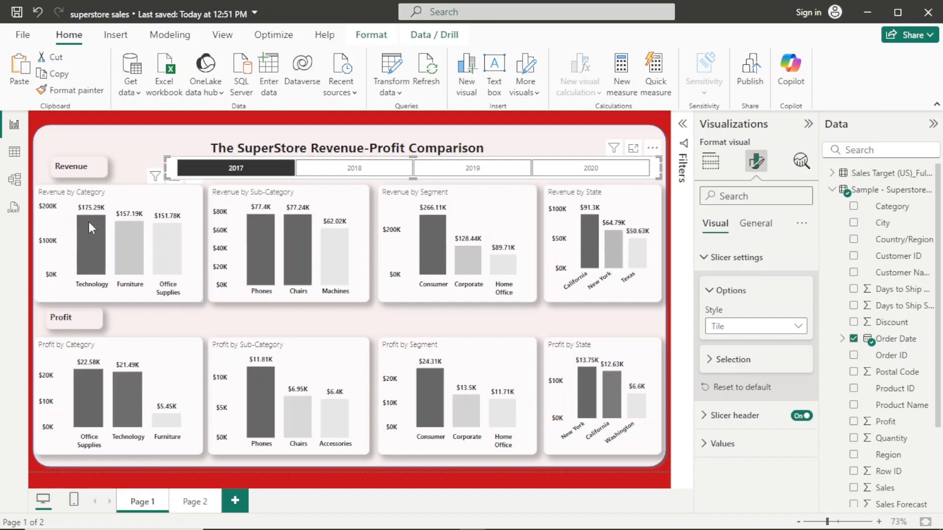
{"action": "mouse_move", "coordinate": [90, 229]}
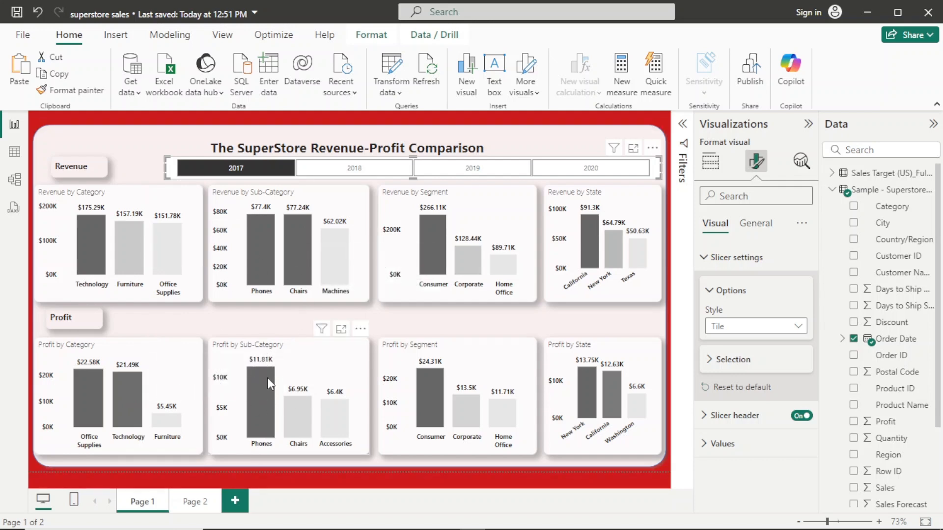
{"action": "mouse_move", "coordinate": [267, 376]}
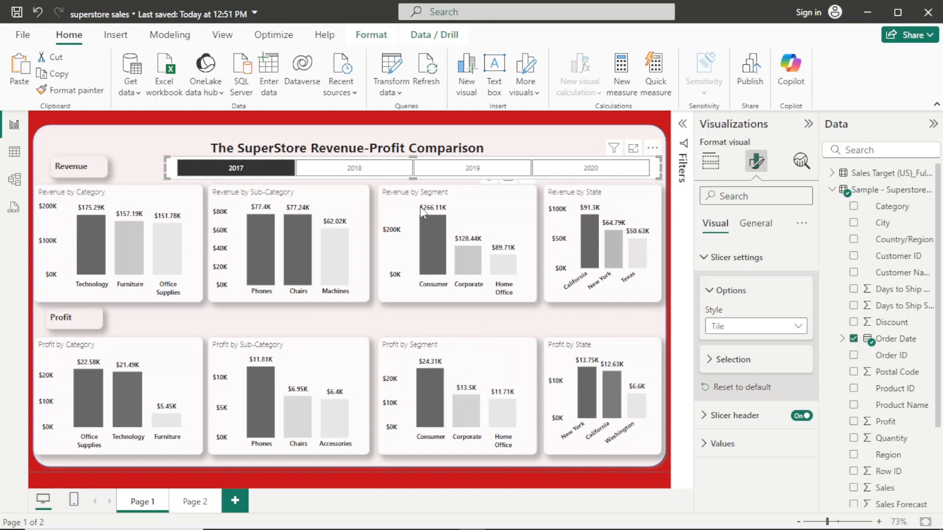
{"action": "left_click", "coordinate": [360, 171]}
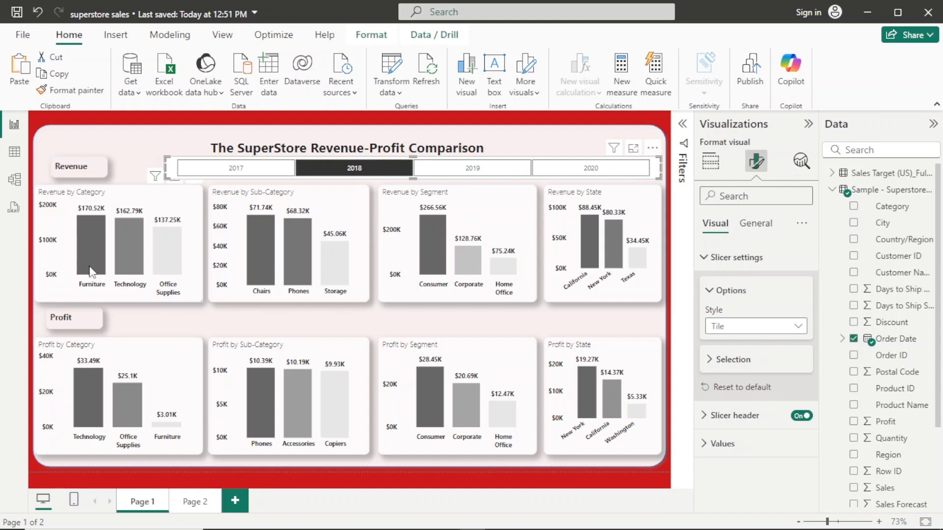
{"action": "mouse_move", "coordinate": [94, 250]}
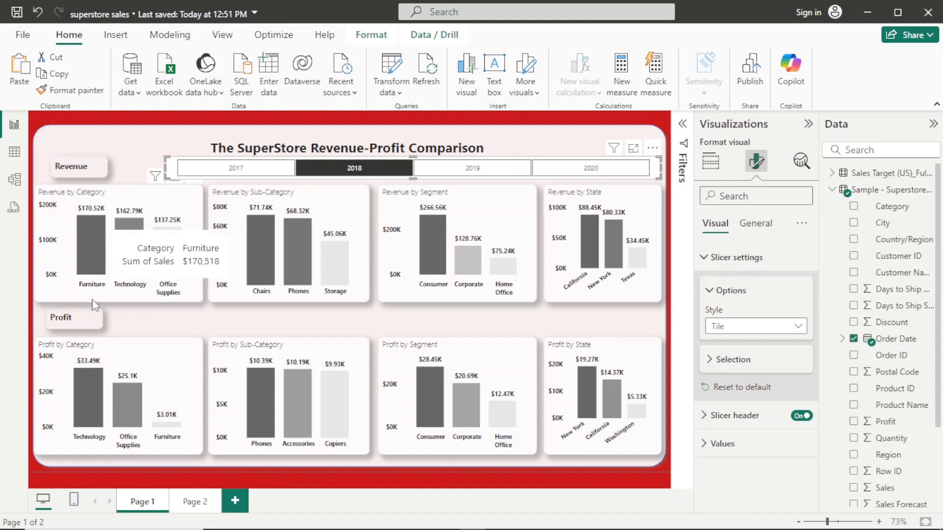
{"action": "mouse_move", "coordinate": [79, 389]}
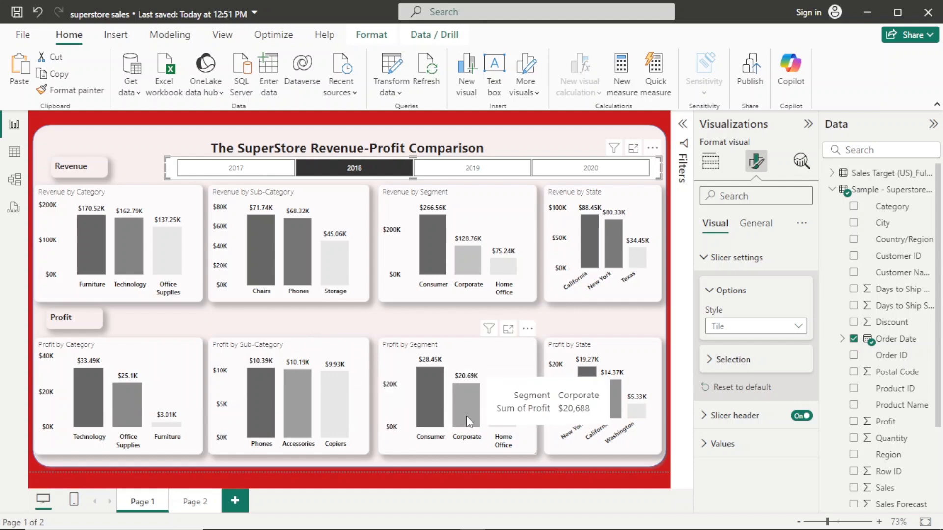
{"action": "left_click", "coordinate": [465, 170]}
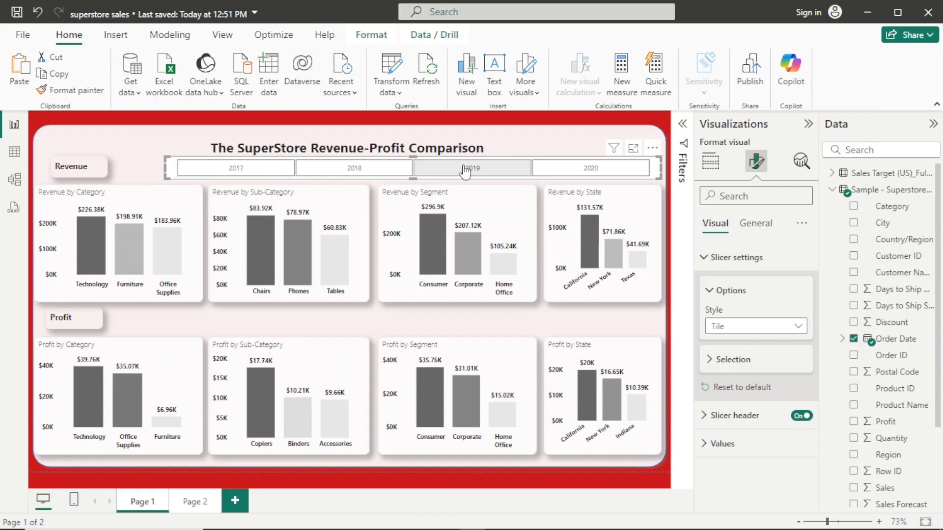
{"action": "left_click", "coordinate": [596, 172]}
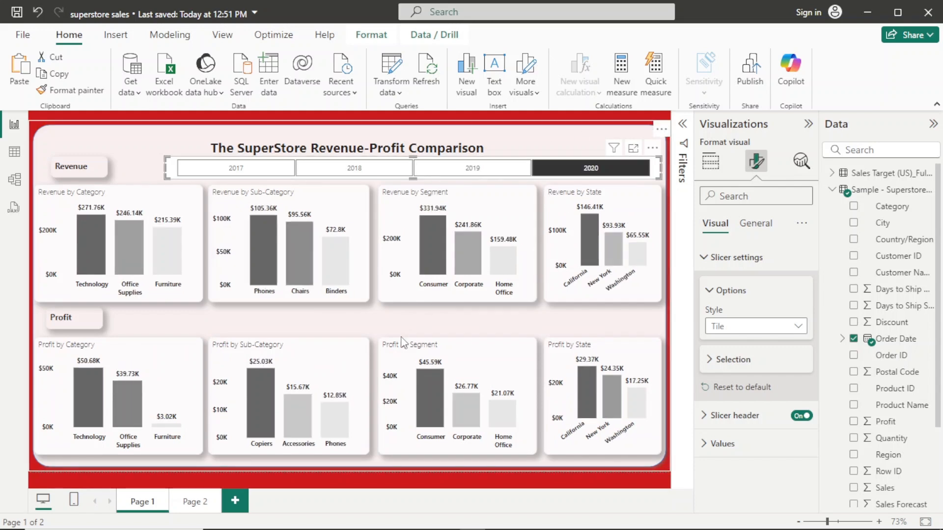
{"action": "left_click", "coordinate": [582, 173]}
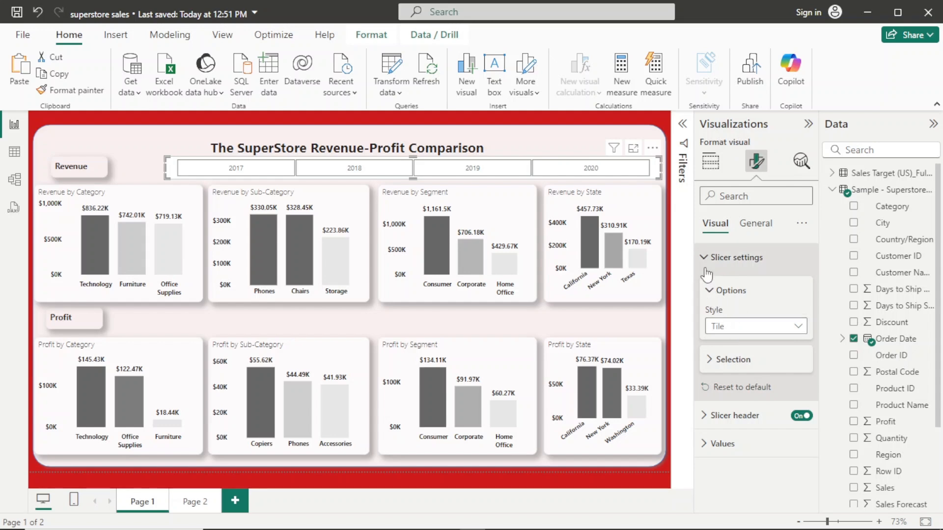
- Turn off the year slicer's header
{"action": "left_click", "coordinate": [721, 328]}
{"action": "left_click", "coordinate": [720, 328]}
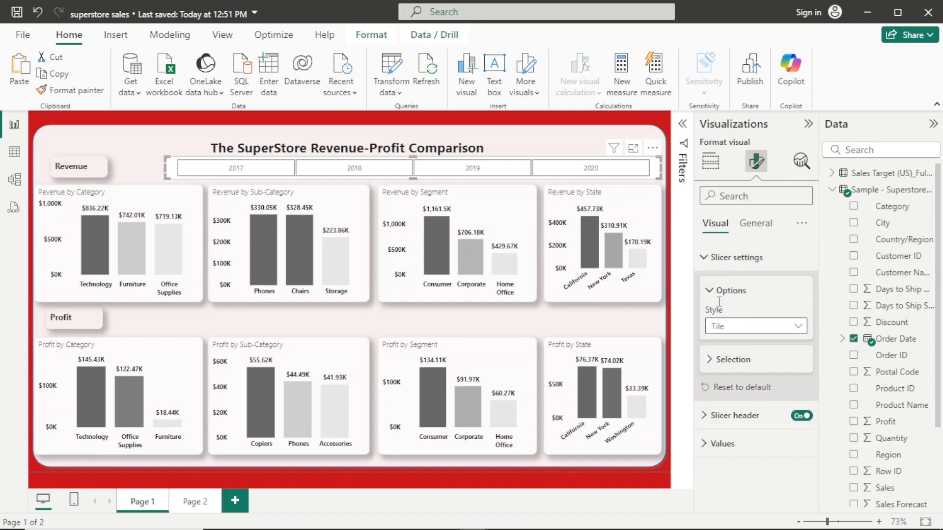
{"action": "left_click", "coordinate": [714, 265]}
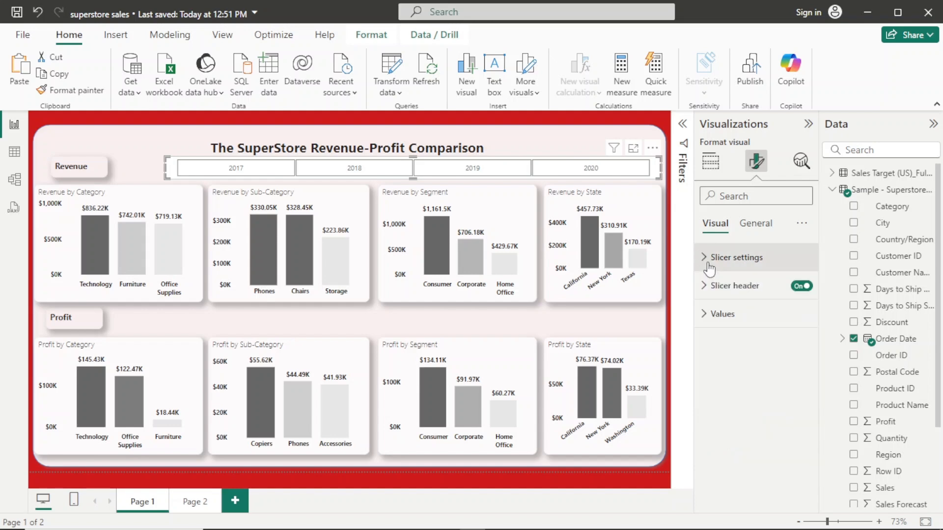
{"action": "left_click", "coordinate": [801, 286]}
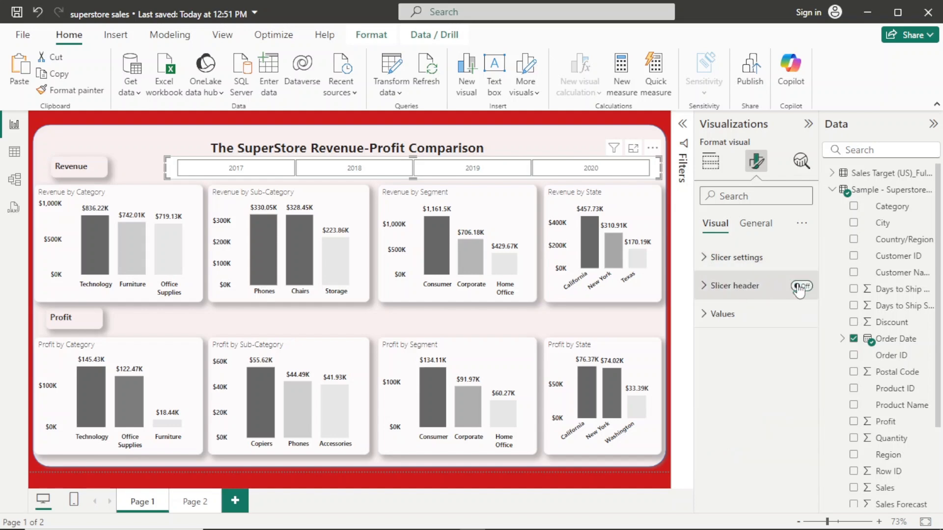
- Make the year slicer's values bold with a black font color
{"action": "left_click", "coordinate": [751, 314]}
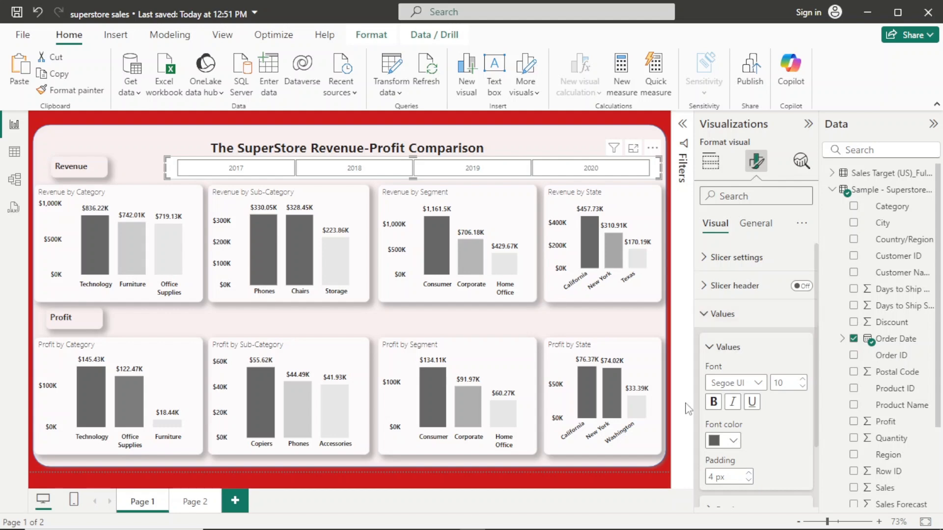
{"action": "left_click", "coordinate": [714, 403]}
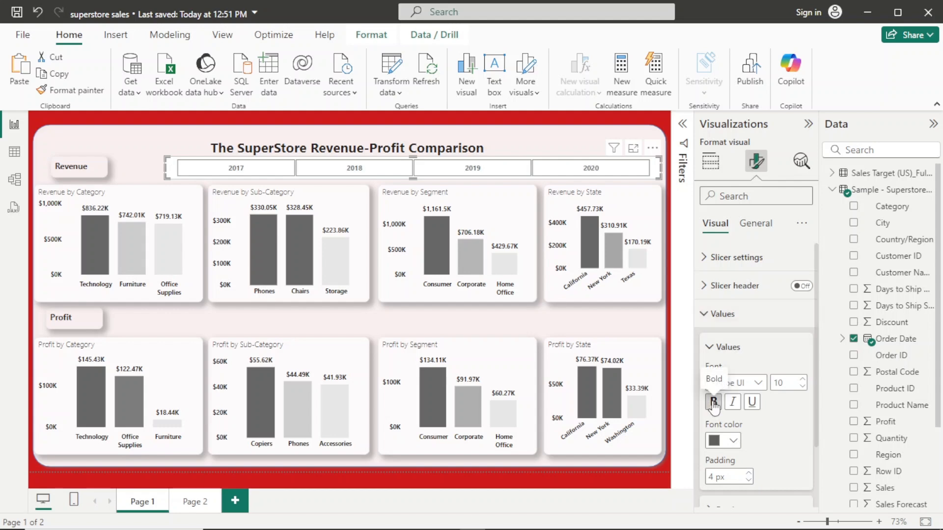
{"action": "left_click", "coordinate": [734, 440]}
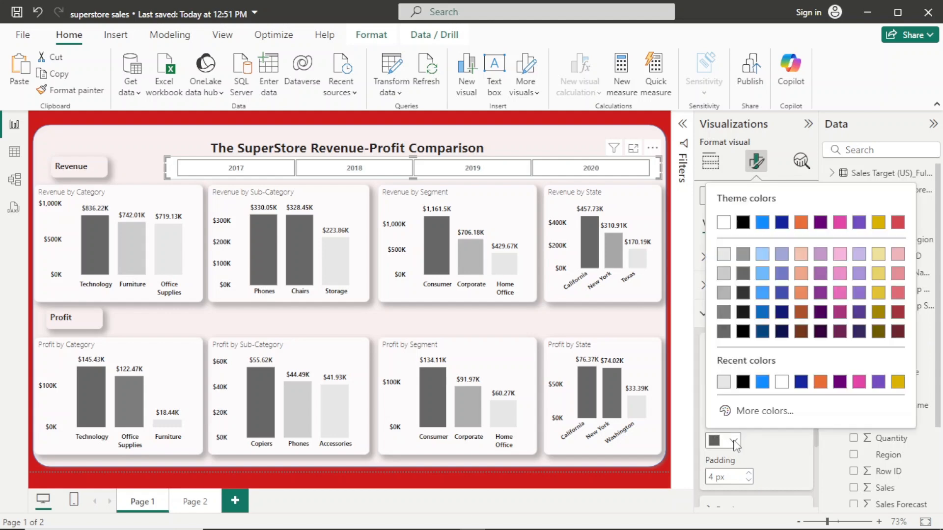
{"action": "left_click", "coordinate": [742, 382]}
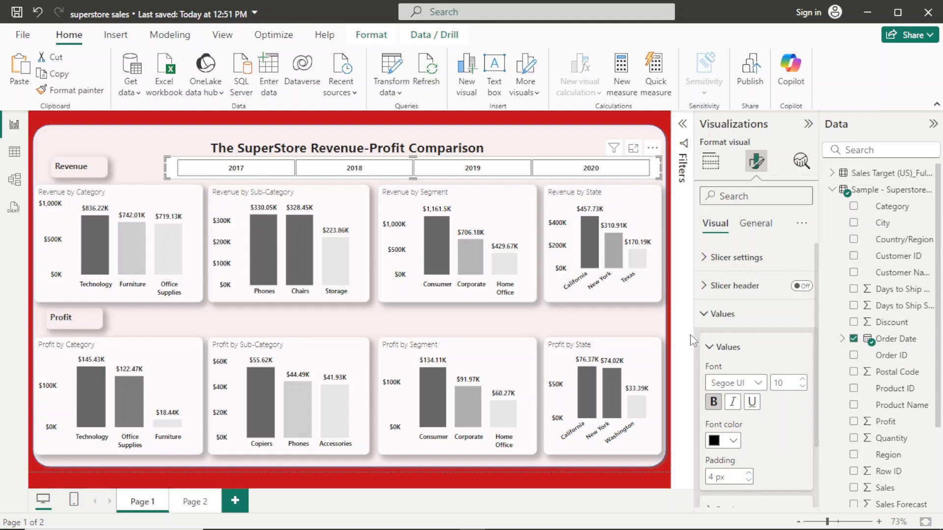
- Give the year slicer's value tiles a light gray background color
{"action": "left_click", "coordinate": [711, 351]}
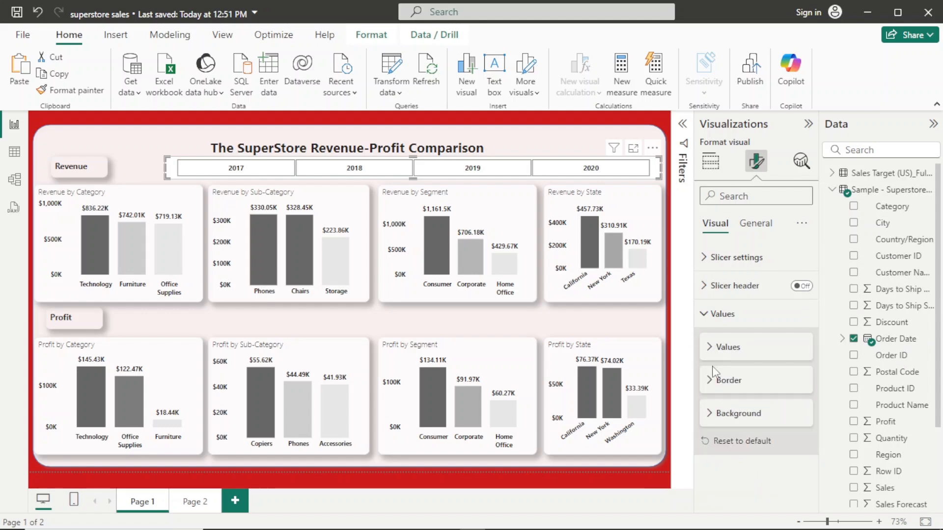
{"action": "left_click", "coordinate": [717, 418]}
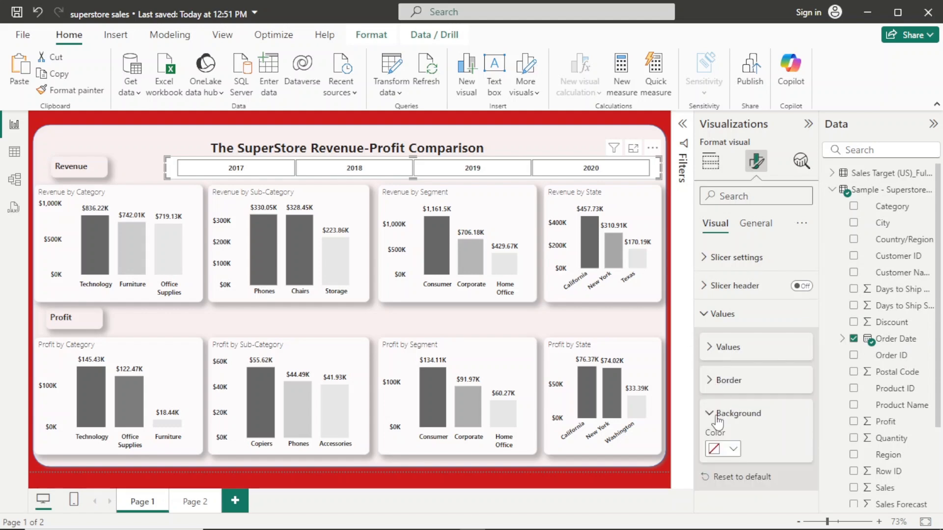
{"action": "left_click", "coordinate": [734, 450]}
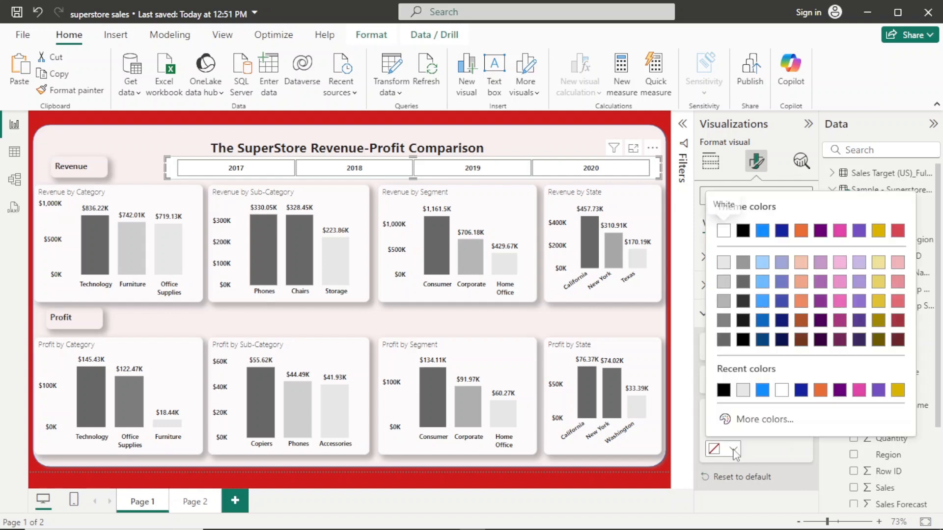
{"action": "left_click", "coordinate": [748, 393]}
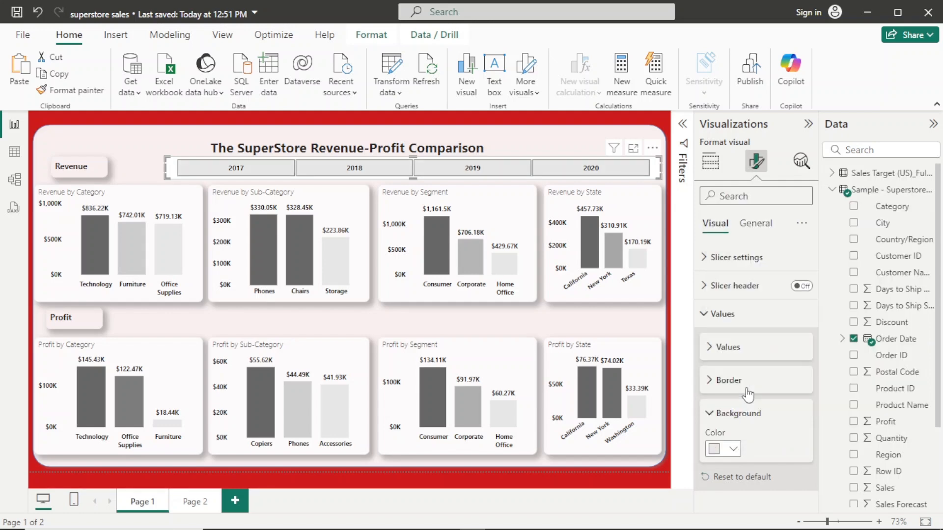
{"action": "left_click", "coordinate": [710, 414]}
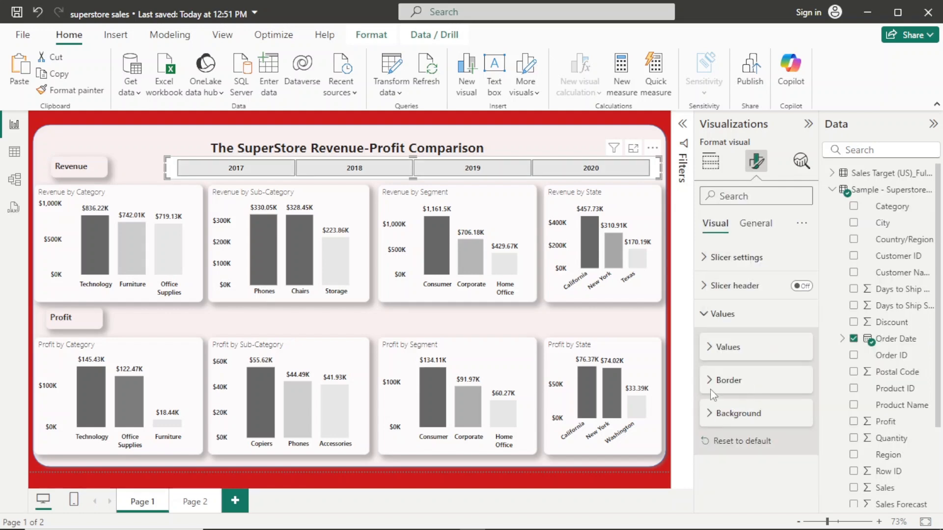
- Remove the top, bottom and left borders from the year slicer's values, keeping only the right border
{"action": "left_click", "coordinate": [712, 388]}
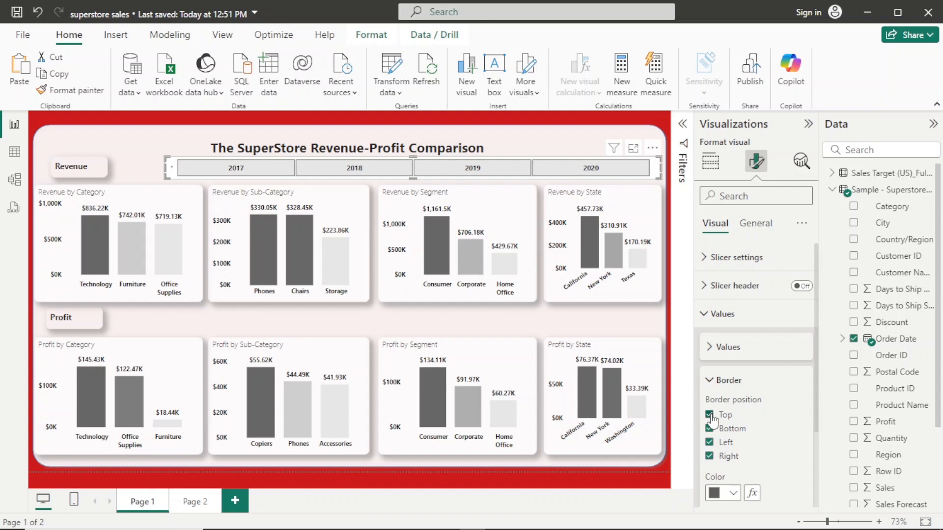
{"action": "left_click", "coordinate": [710, 415]}
{"action": "left_click", "coordinate": [709, 428]}
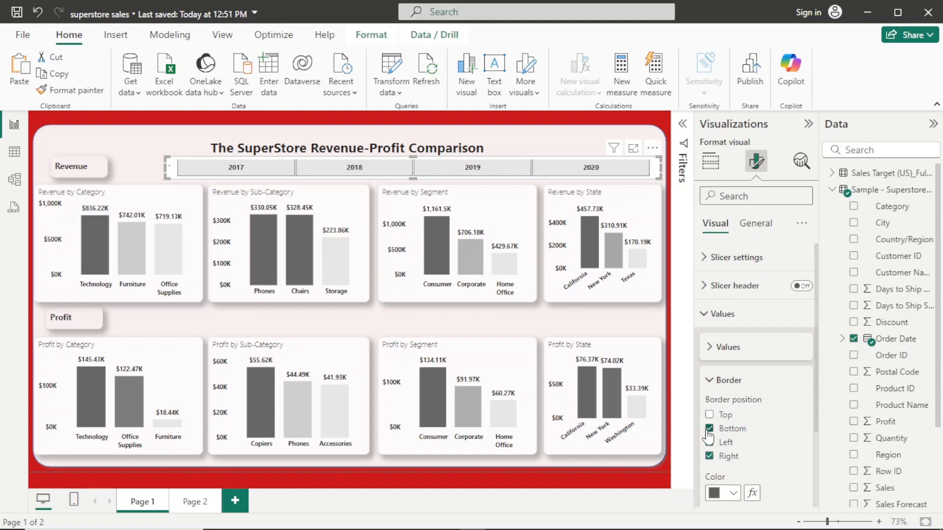
{"action": "left_click", "coordinate": [710, 442]}
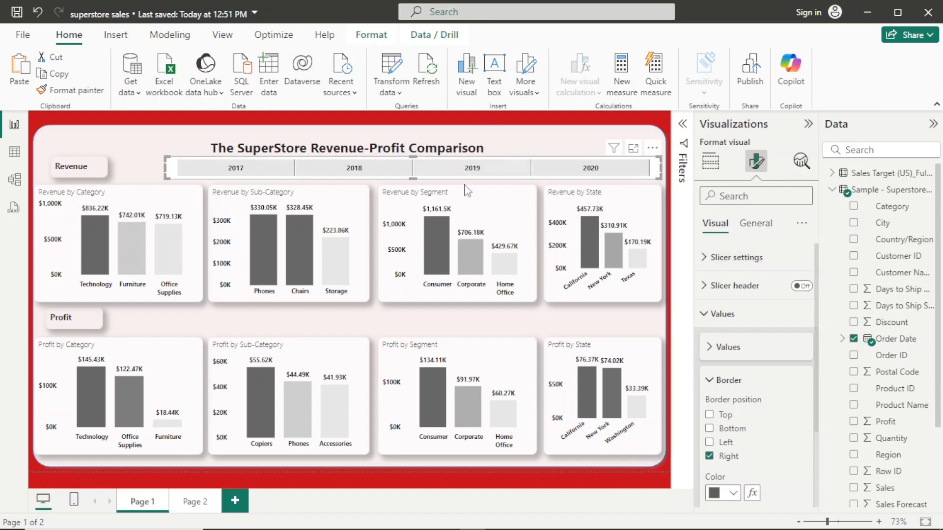
- Set the transparency of the year slicer's overall visual background to 100%
{"action": "left_click", "coordinate": [758, 227]}
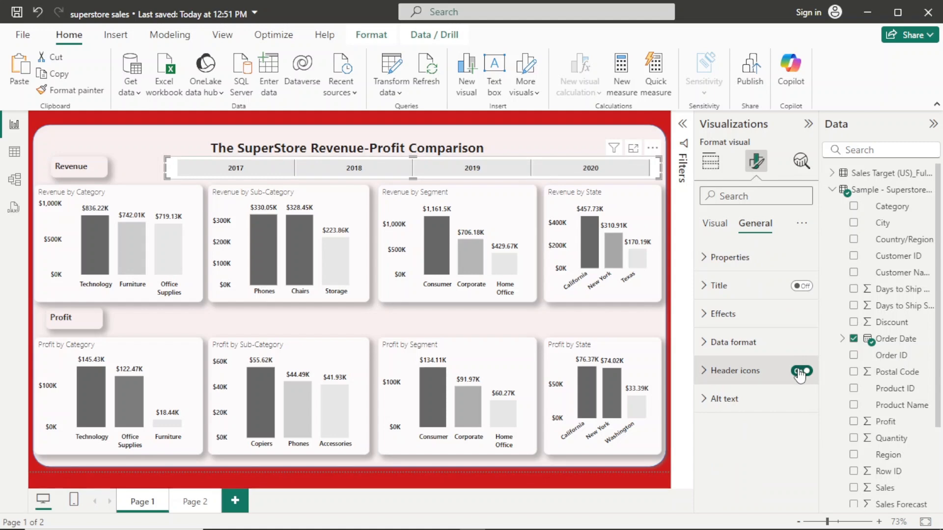
{"action": "left_click", "coordinate": [801, 371]}
{"action": "left_click", "coordinate": [757, 315]}
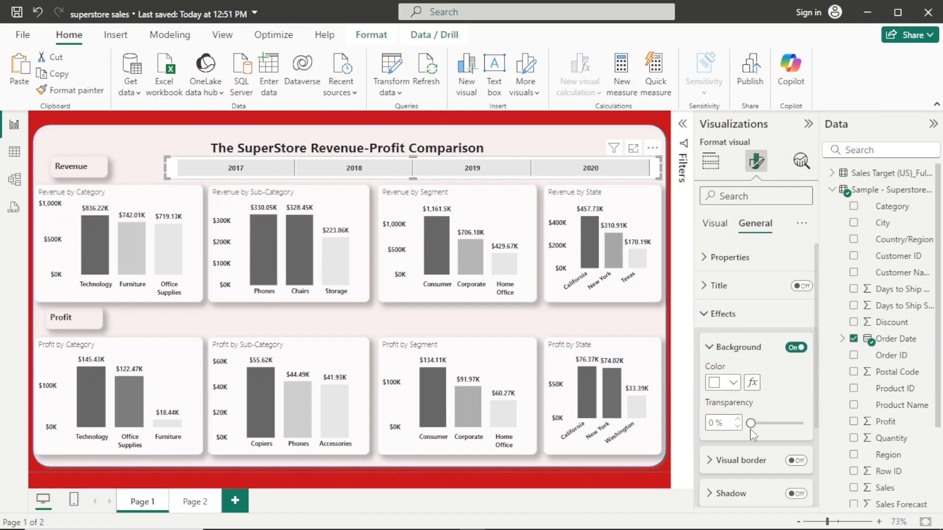
{"action": "left_click_drag", "start_coordinate": [750, 423], "coordinate": [801, 425]}
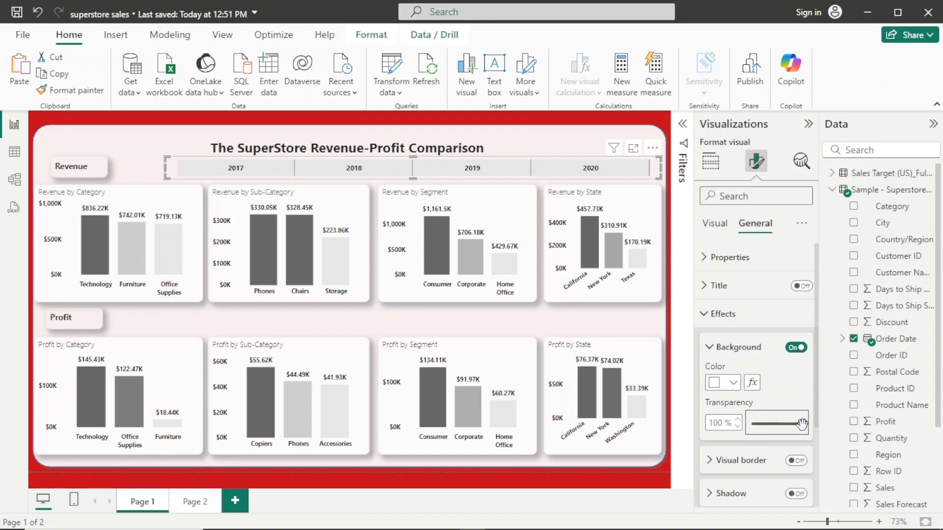
- Turn on the visual border around the year slicer and color it light gray
{"action": "left_click", "coordinate": [795, 461]}
{"action": "scroll", "coordinate": [810, 457], "scroll_direction": "down", "scroll_amount": 3}
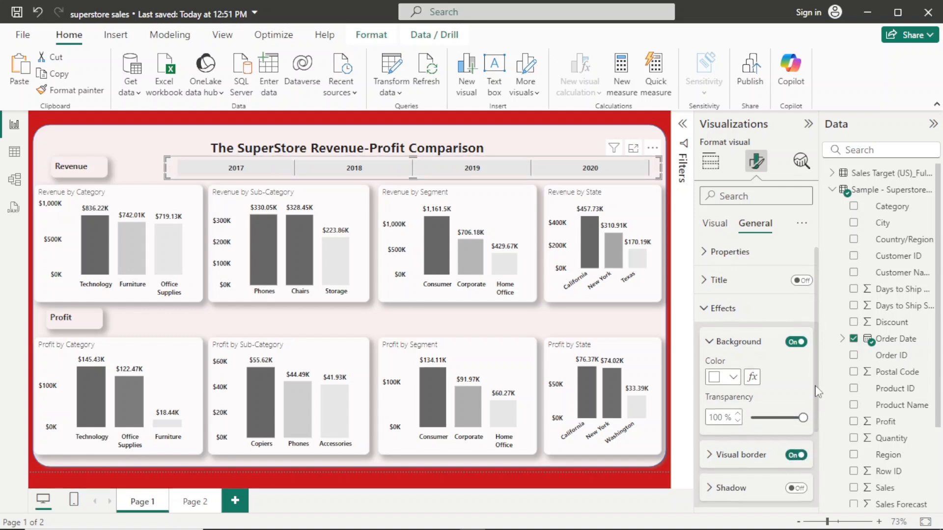
{"action": "left_click", "coordinate": [758, 353]}
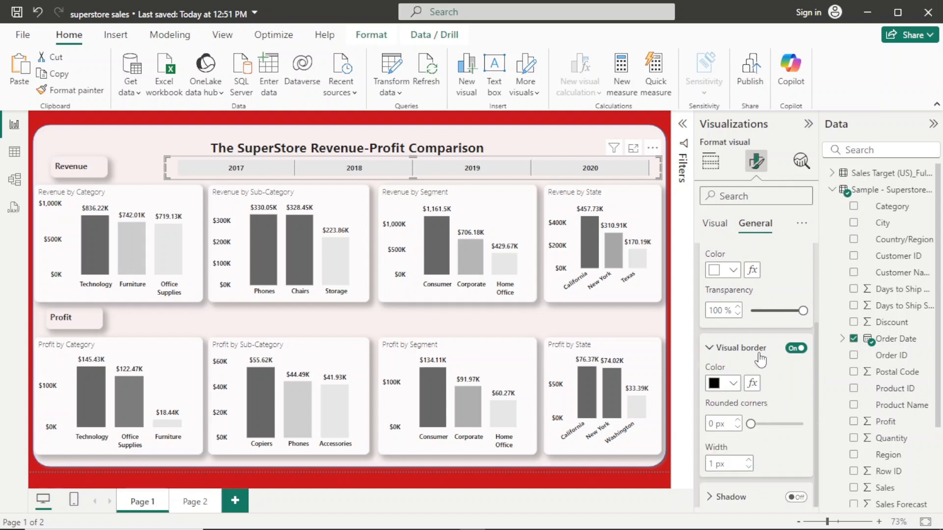
{"action": "left_click", "coordinate": [732, 384]}
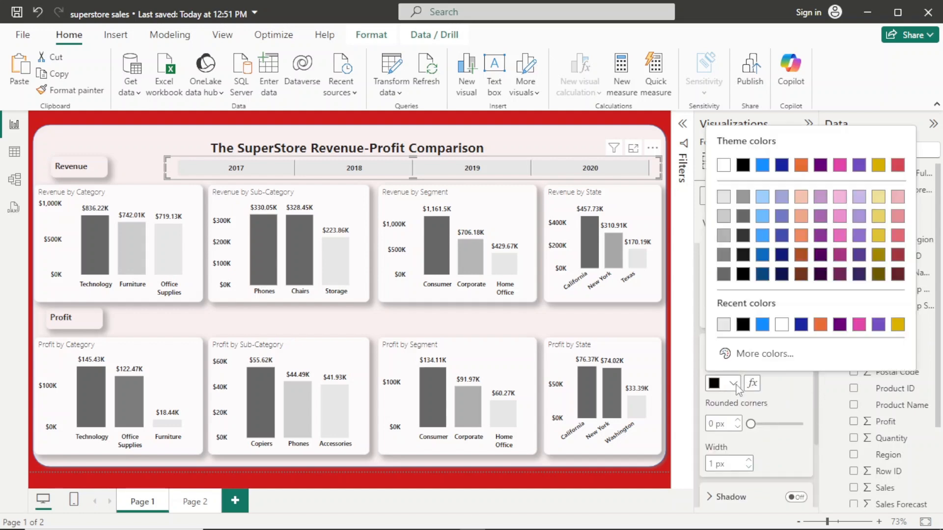
{"action": "left_click", "coordinate": [724, 325]}
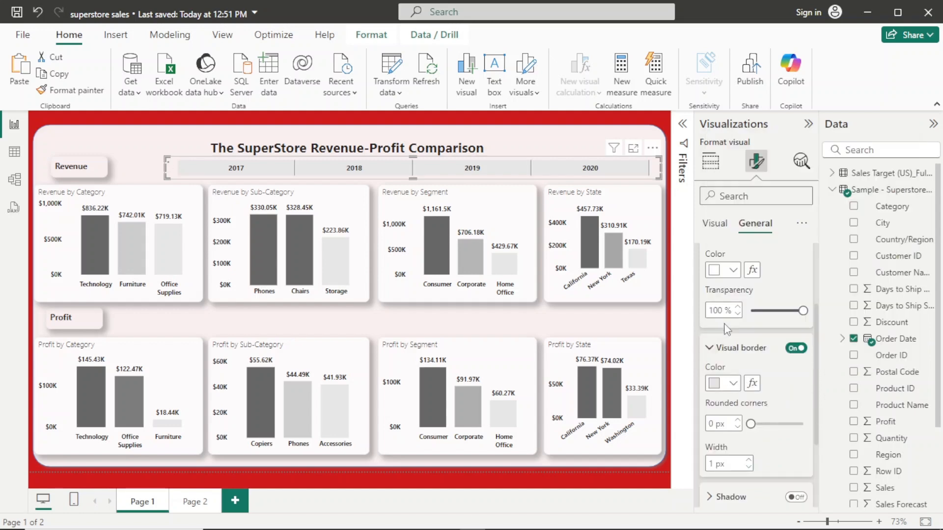
- Round the year slicer's border corners to 10 px and turn on its shadow
{"action": "left_click", "coordinate": [737, 421]}
{"action": "left_click", "coordinate": [737, 421]}
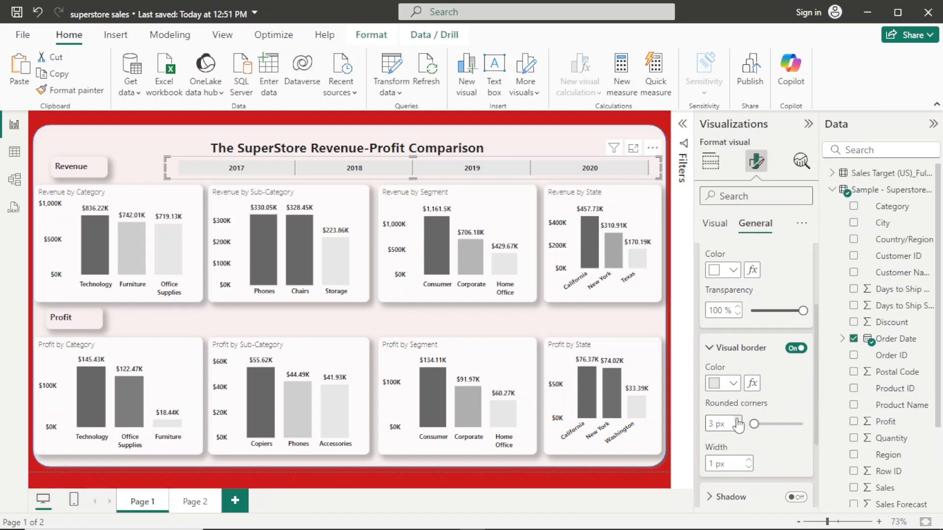
{"action": "left_click", "coordinate": [738, 420]}
{"action": "left_click", "coordinate": [738, 421]}
{"action": "left_click", "coordinate": [738, 421]}
{"action": "left_click", "coordinate": [737, 421]}
{"action": "left_click", "coordinate": [737, 421]}
{"action": "left_click", "coordinate": [738, 421]}
{"action": "left_click", "coordinate": [737, 421]}
{"action": "left_click", "coordinate": [738, 421]}
{"action": "left_click", "coordinate": [737, 421]}
{"action": "left_click", "coordinate": [738, 427]}
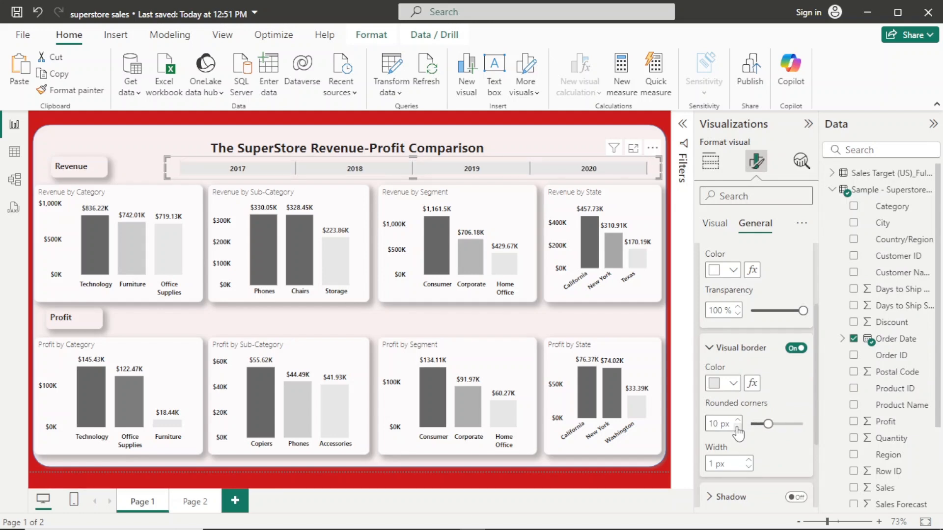
{"action": "left_click", "coordinate": [795, 498]}
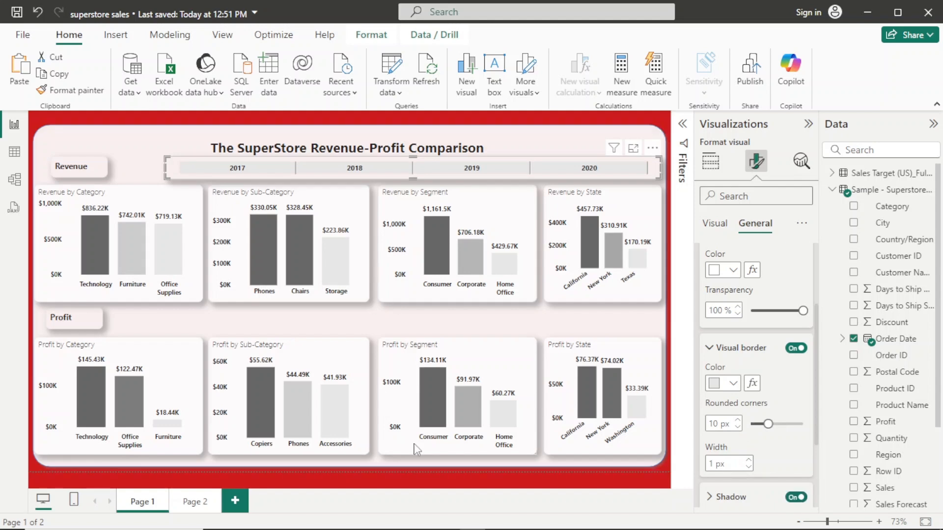
- Deselect the year slicer and collapse the Visualizations and Data panes to give the report canvas more room
{"action": "left_click", "coordinate": [423, 470]}
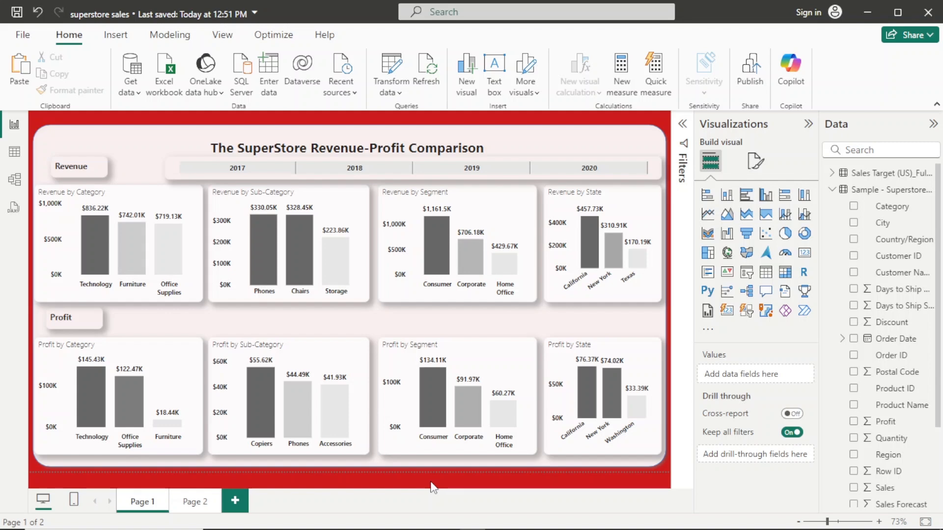
{"action": "left_click", "coordinate": [800, 127]}
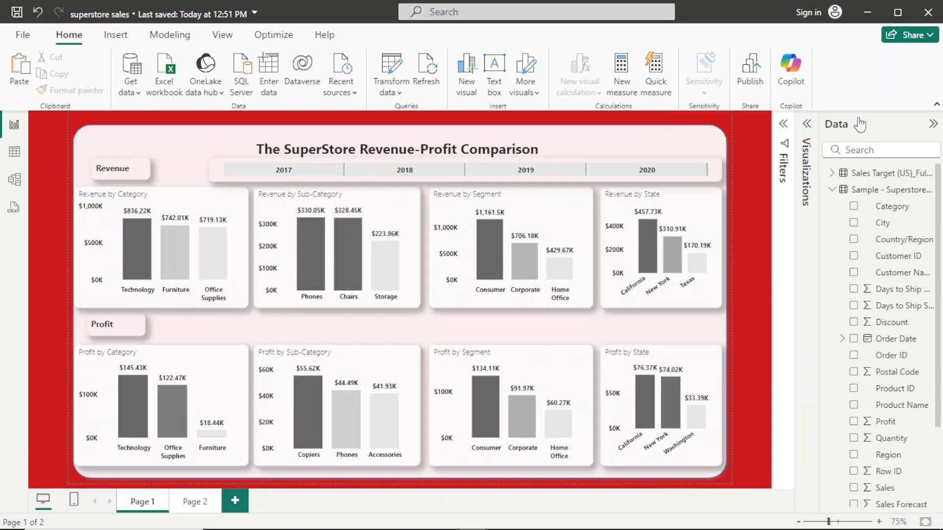
{"action": "left_click", "coordinate": [937, 126]}
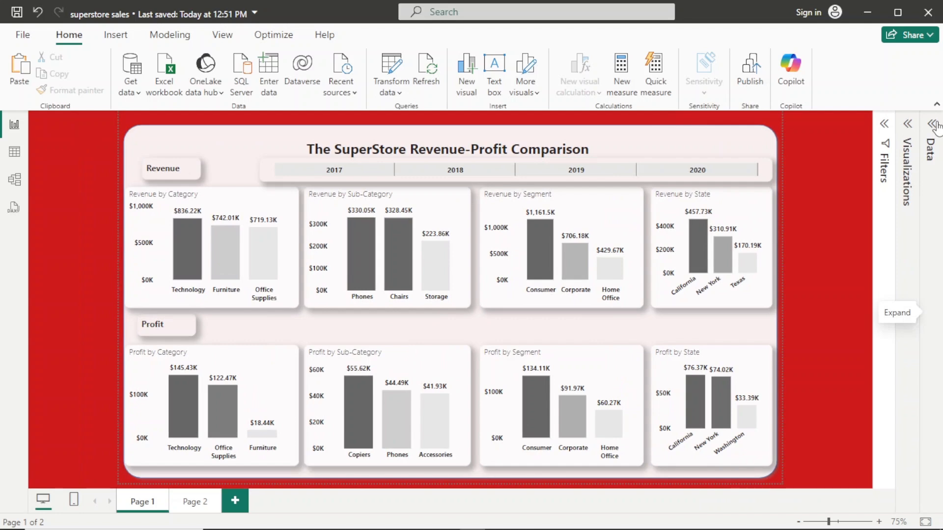